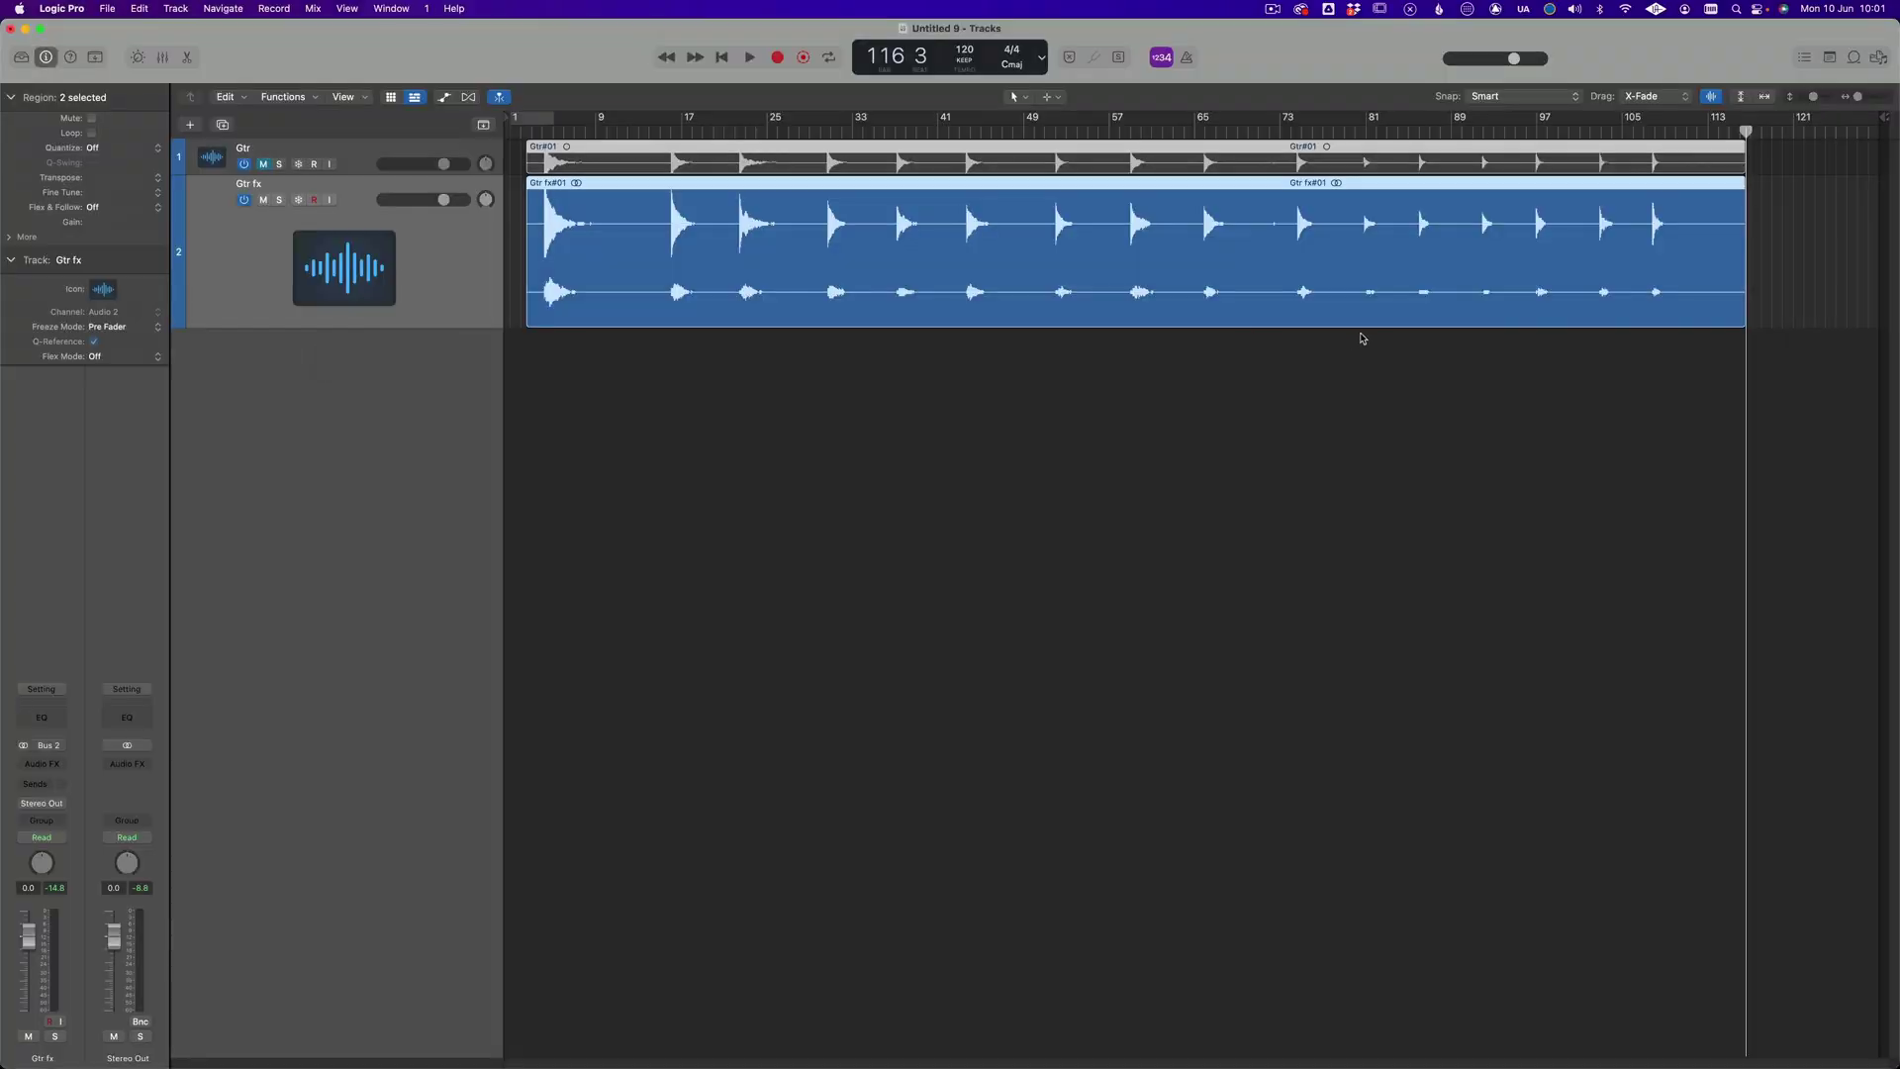
- Split the Gtr fx region with Remove Silence, using threshold -28 dB, pre-attack time 0.1 s and post-release time about 10.518 s
key("ctrl+x")
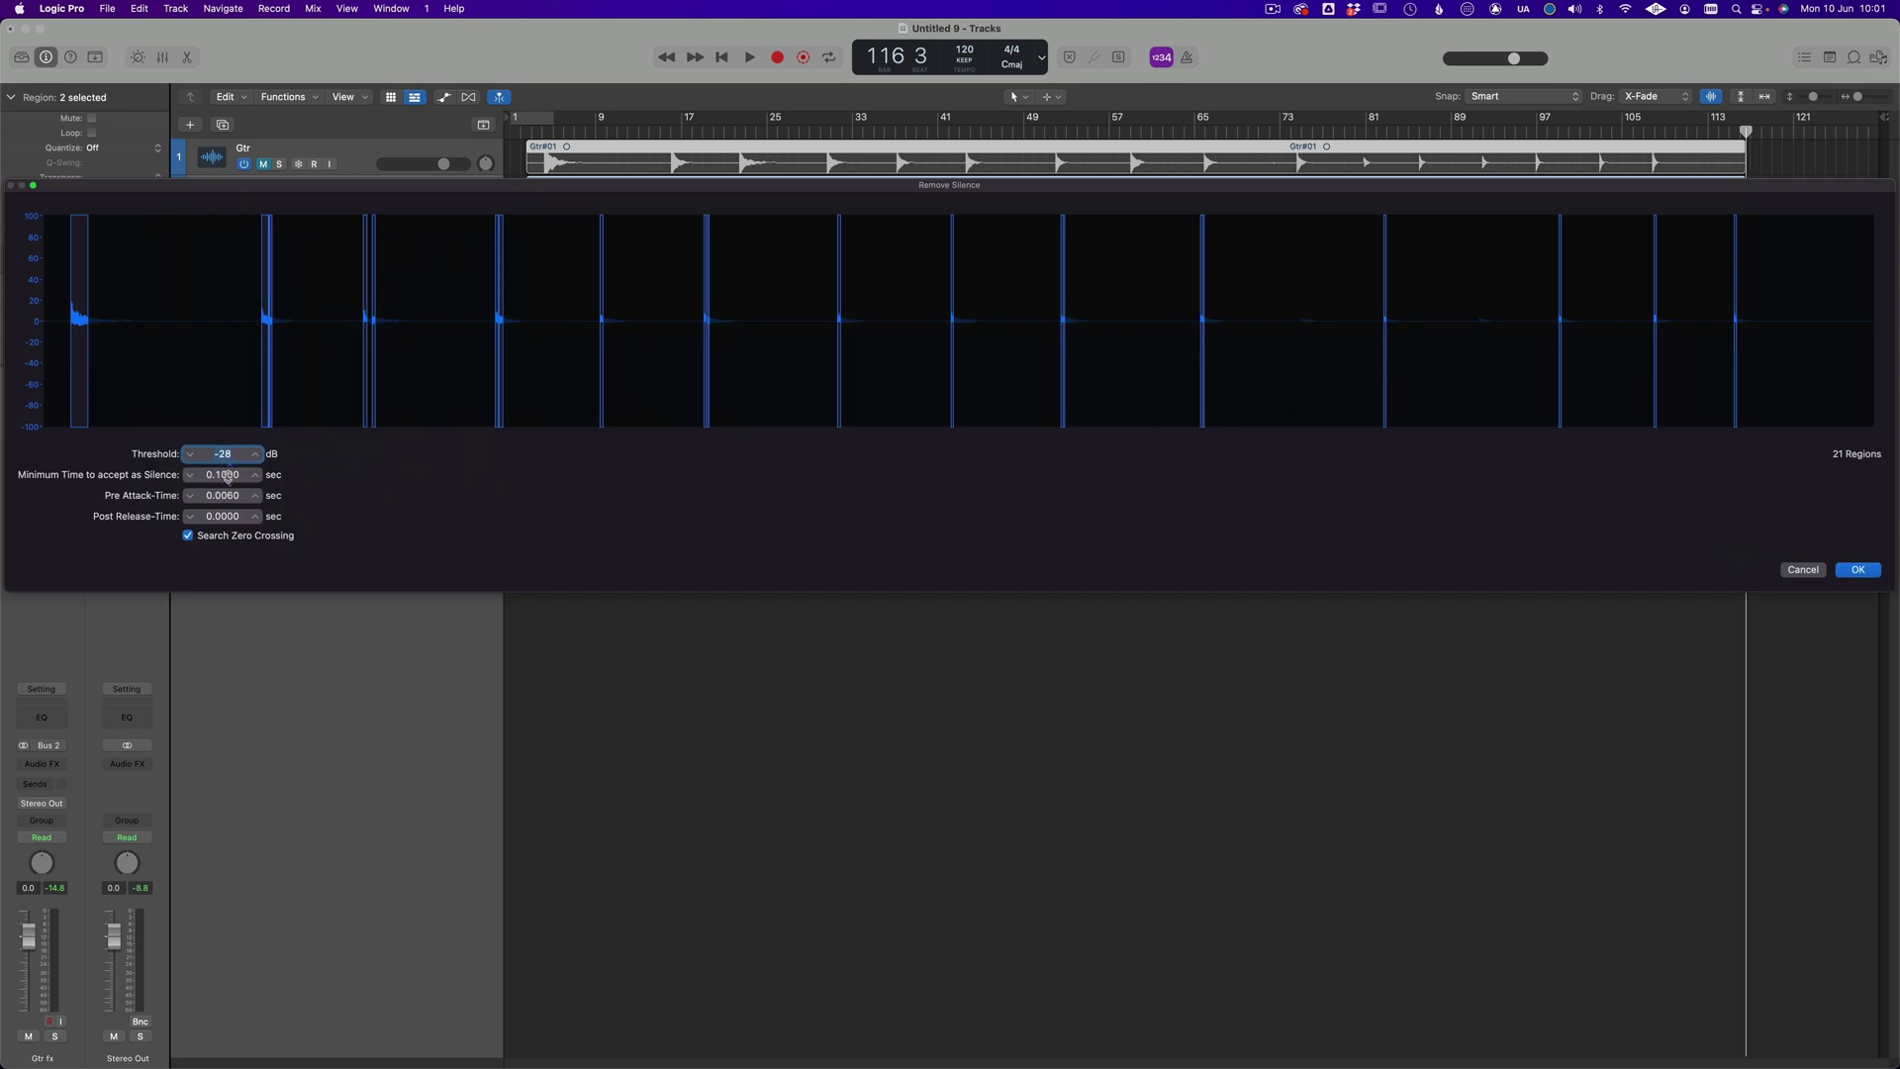
left_click_drag(229, 523, 221, 495)
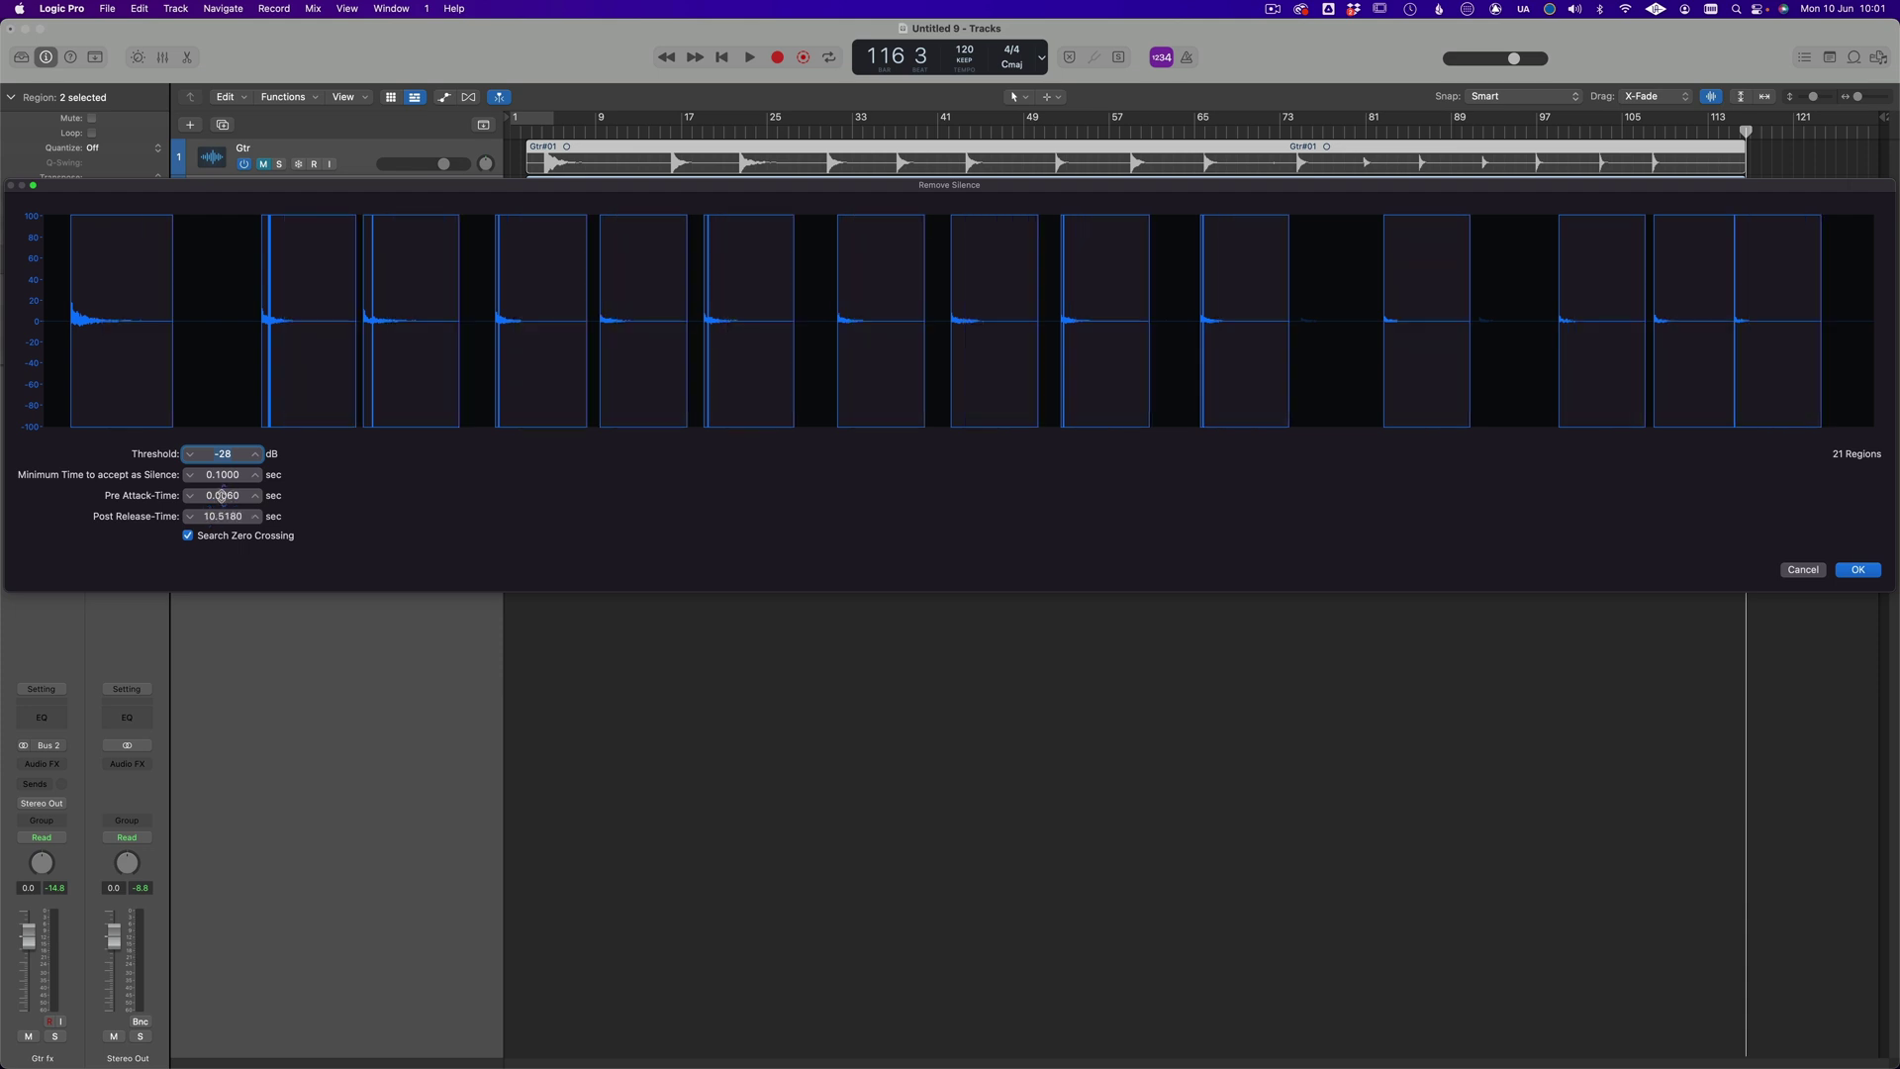
left_click(221, 495)
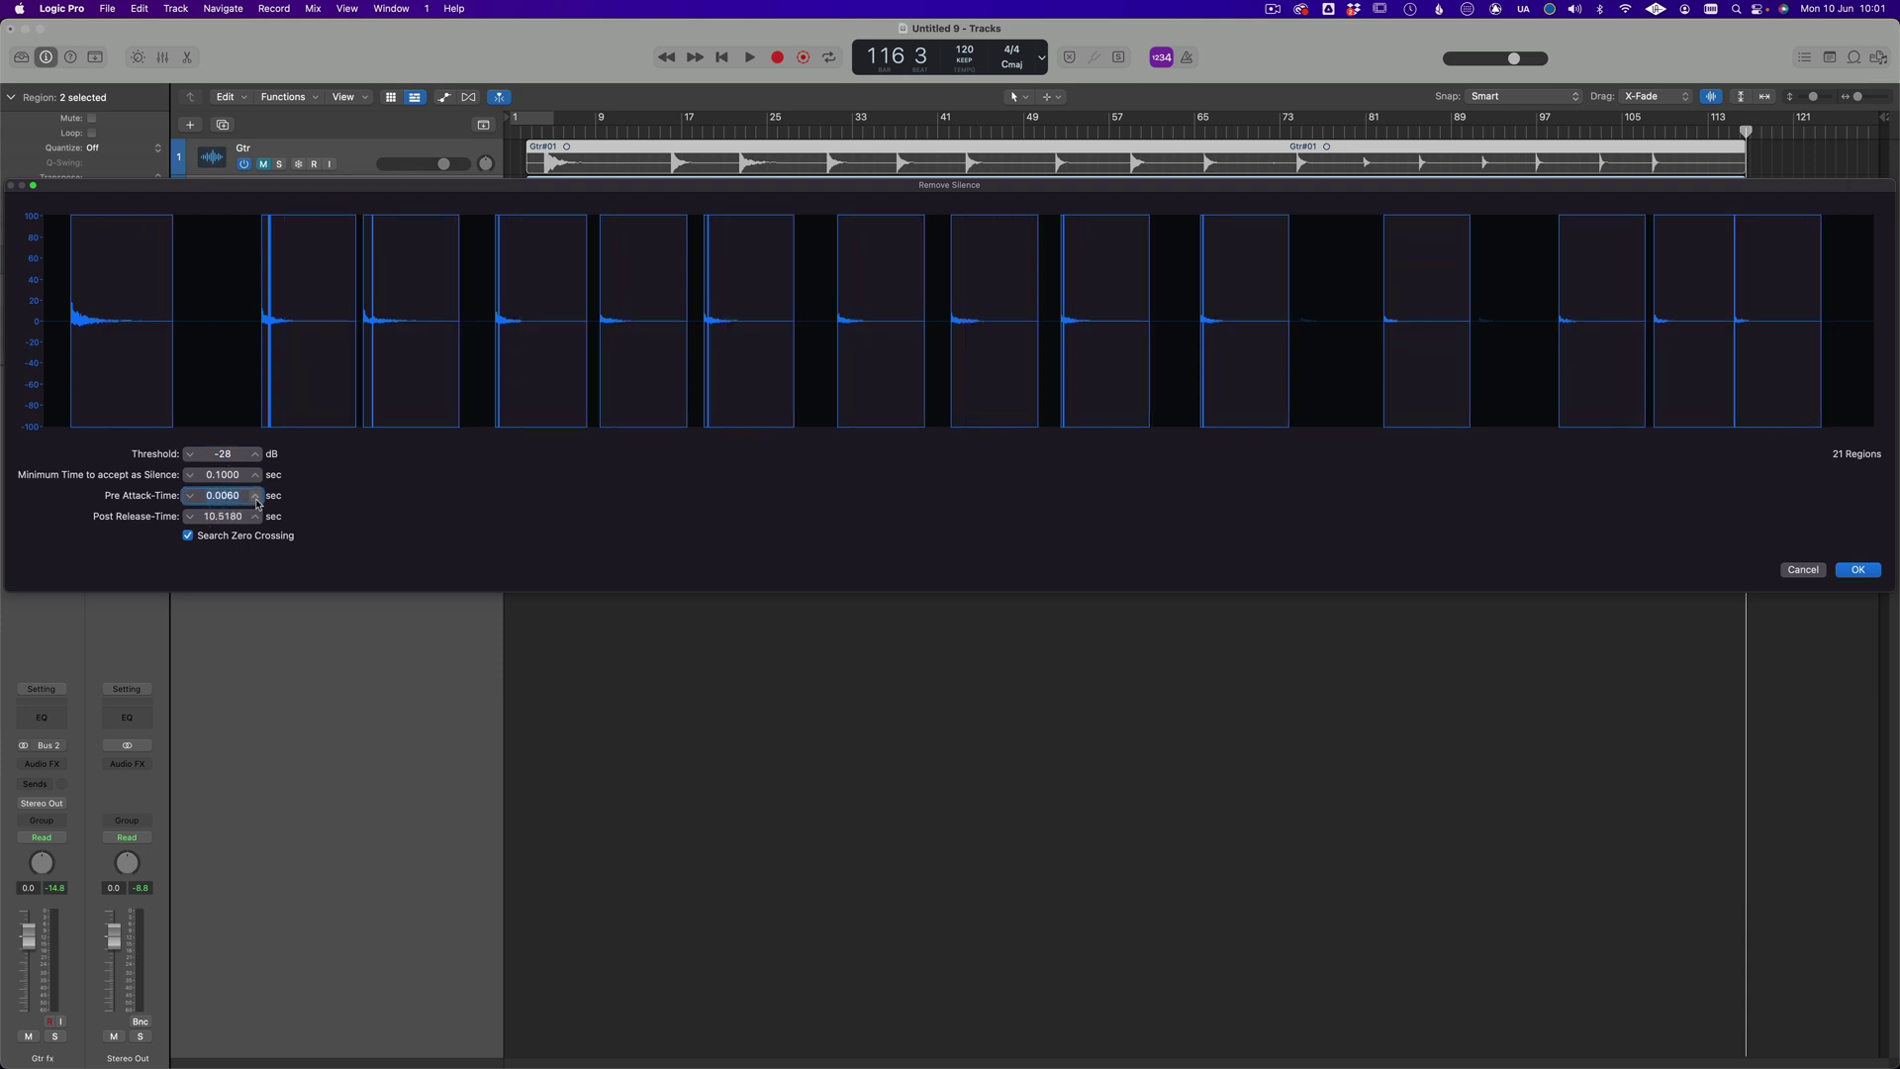
type(".1")
key("Return")
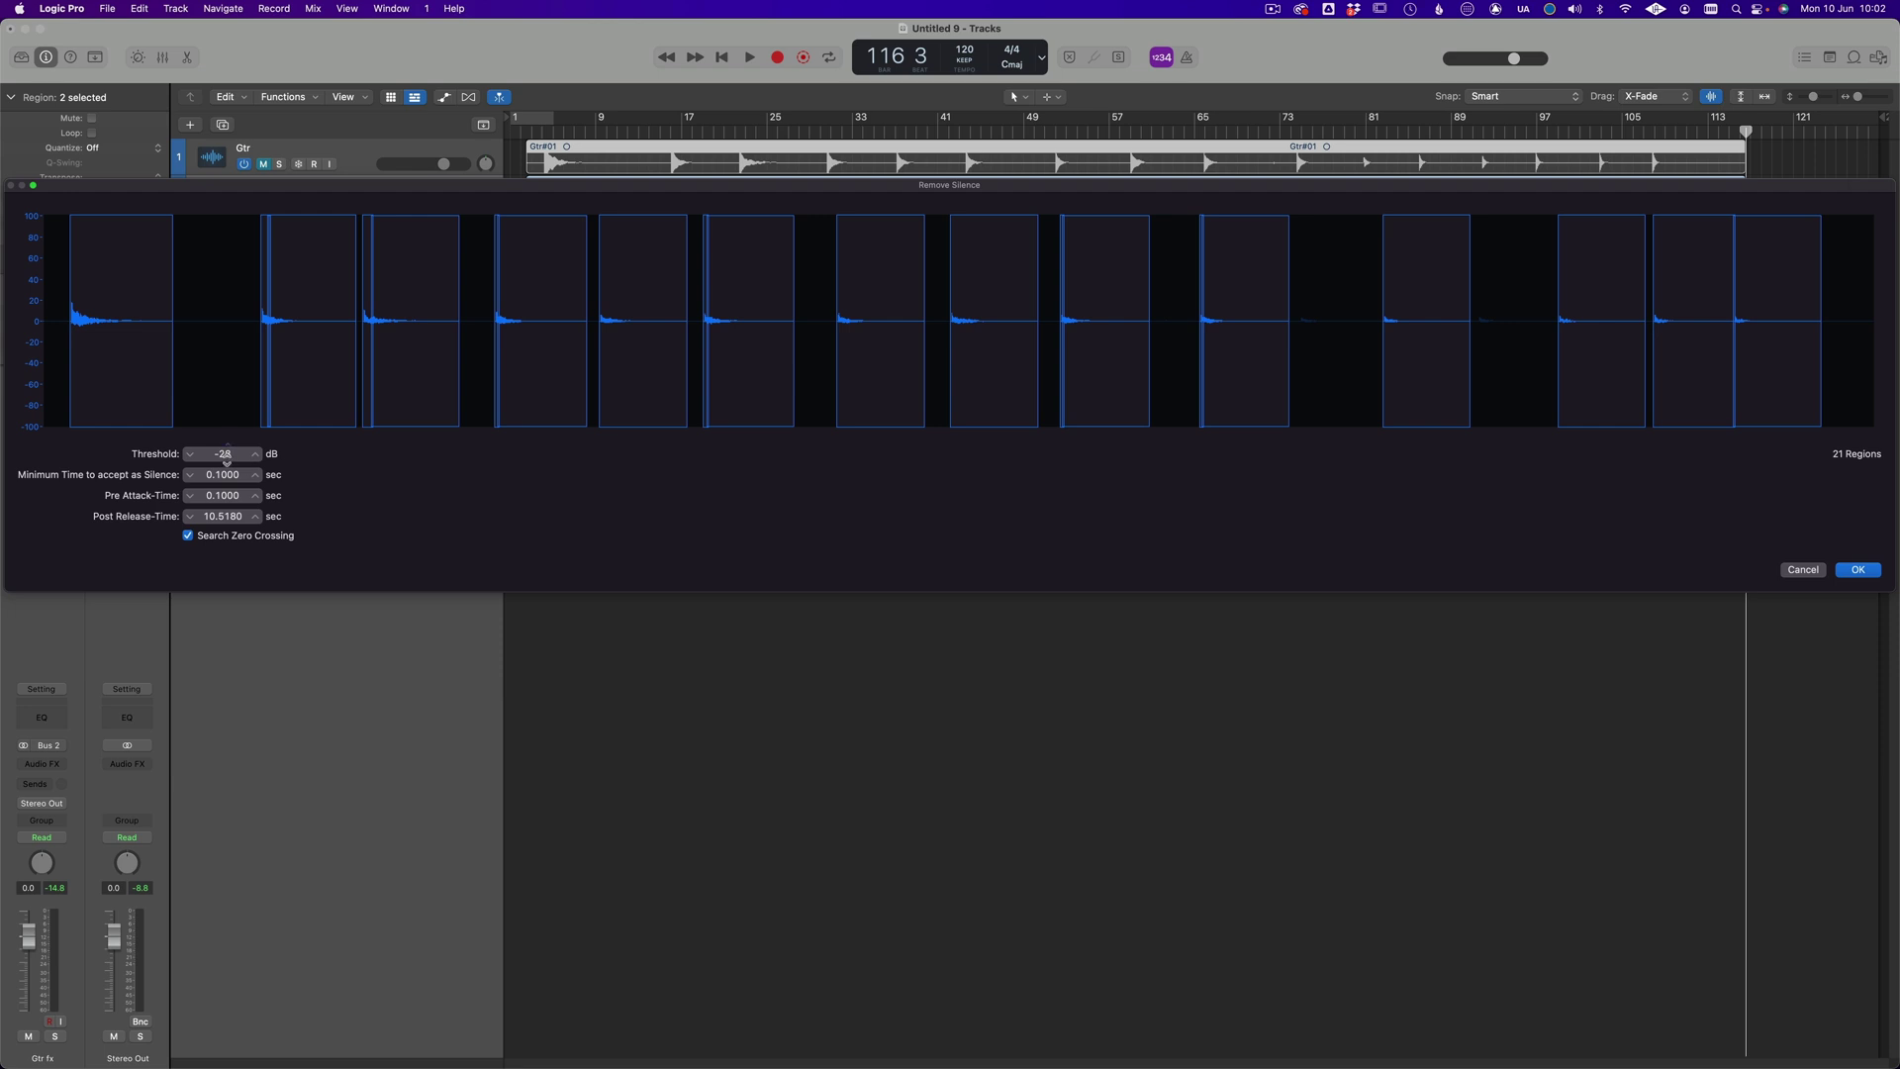
key("Return")
- Audition the split Gtr fx regions around bar 23 and check the remaining regions along the track for wrongly cut or missing notes
left_click(747, 130)
key("super+Right")
key("super+Right")
key("super+Right")
key("super+Right")
key("super+Right")
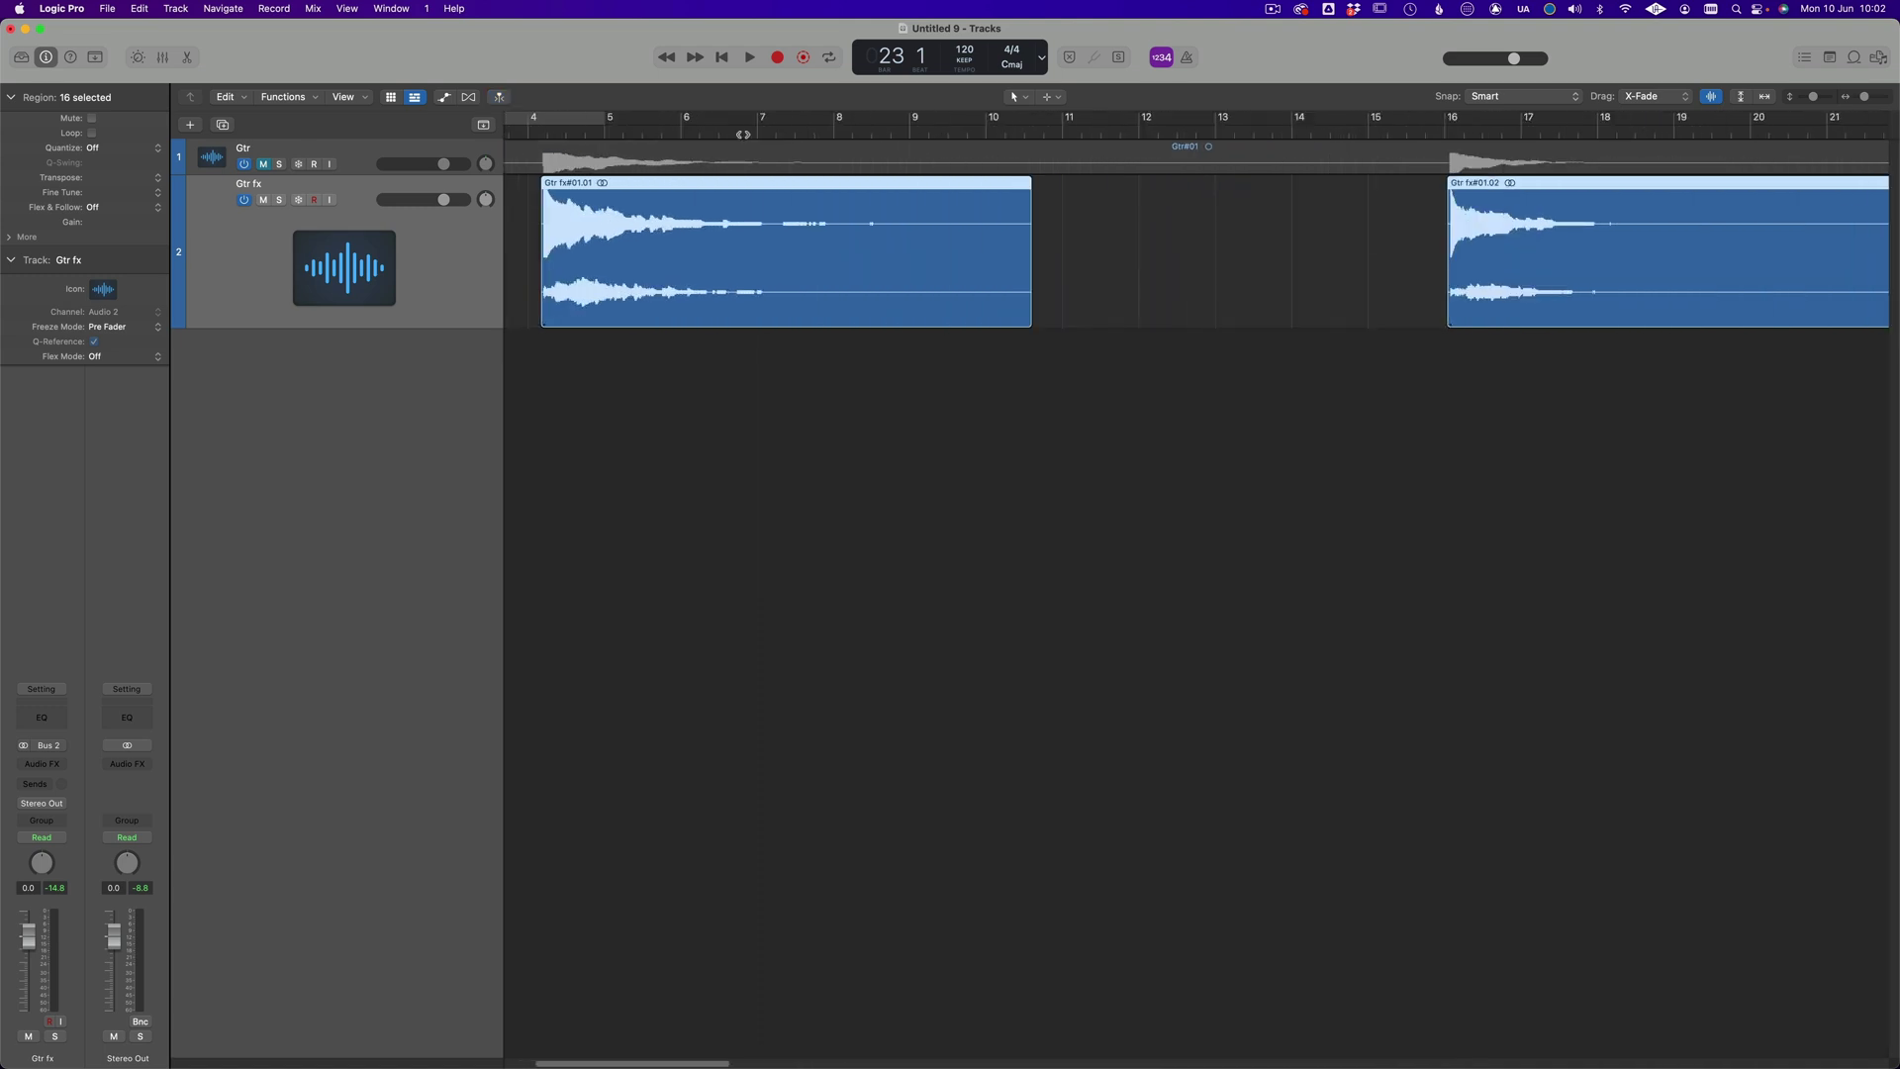
key("space")
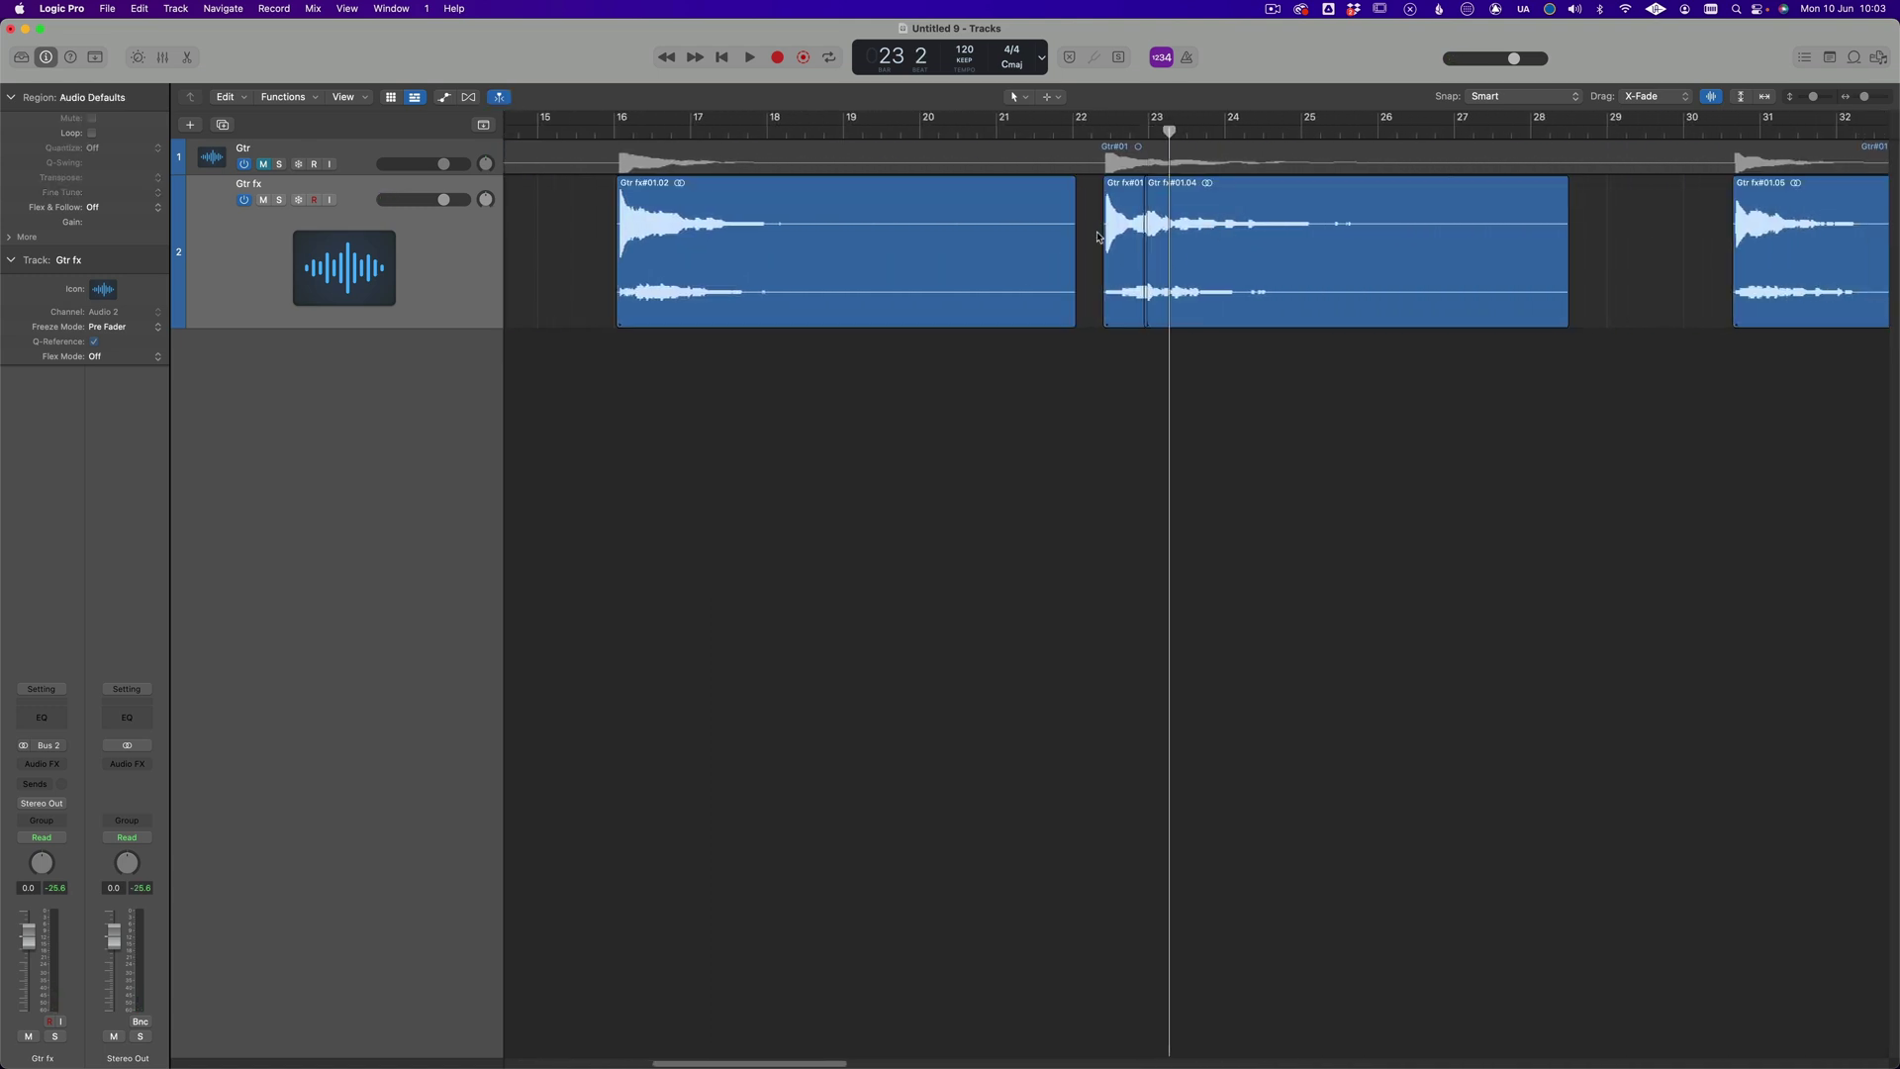
scroll(1065, 247, "right", 15)
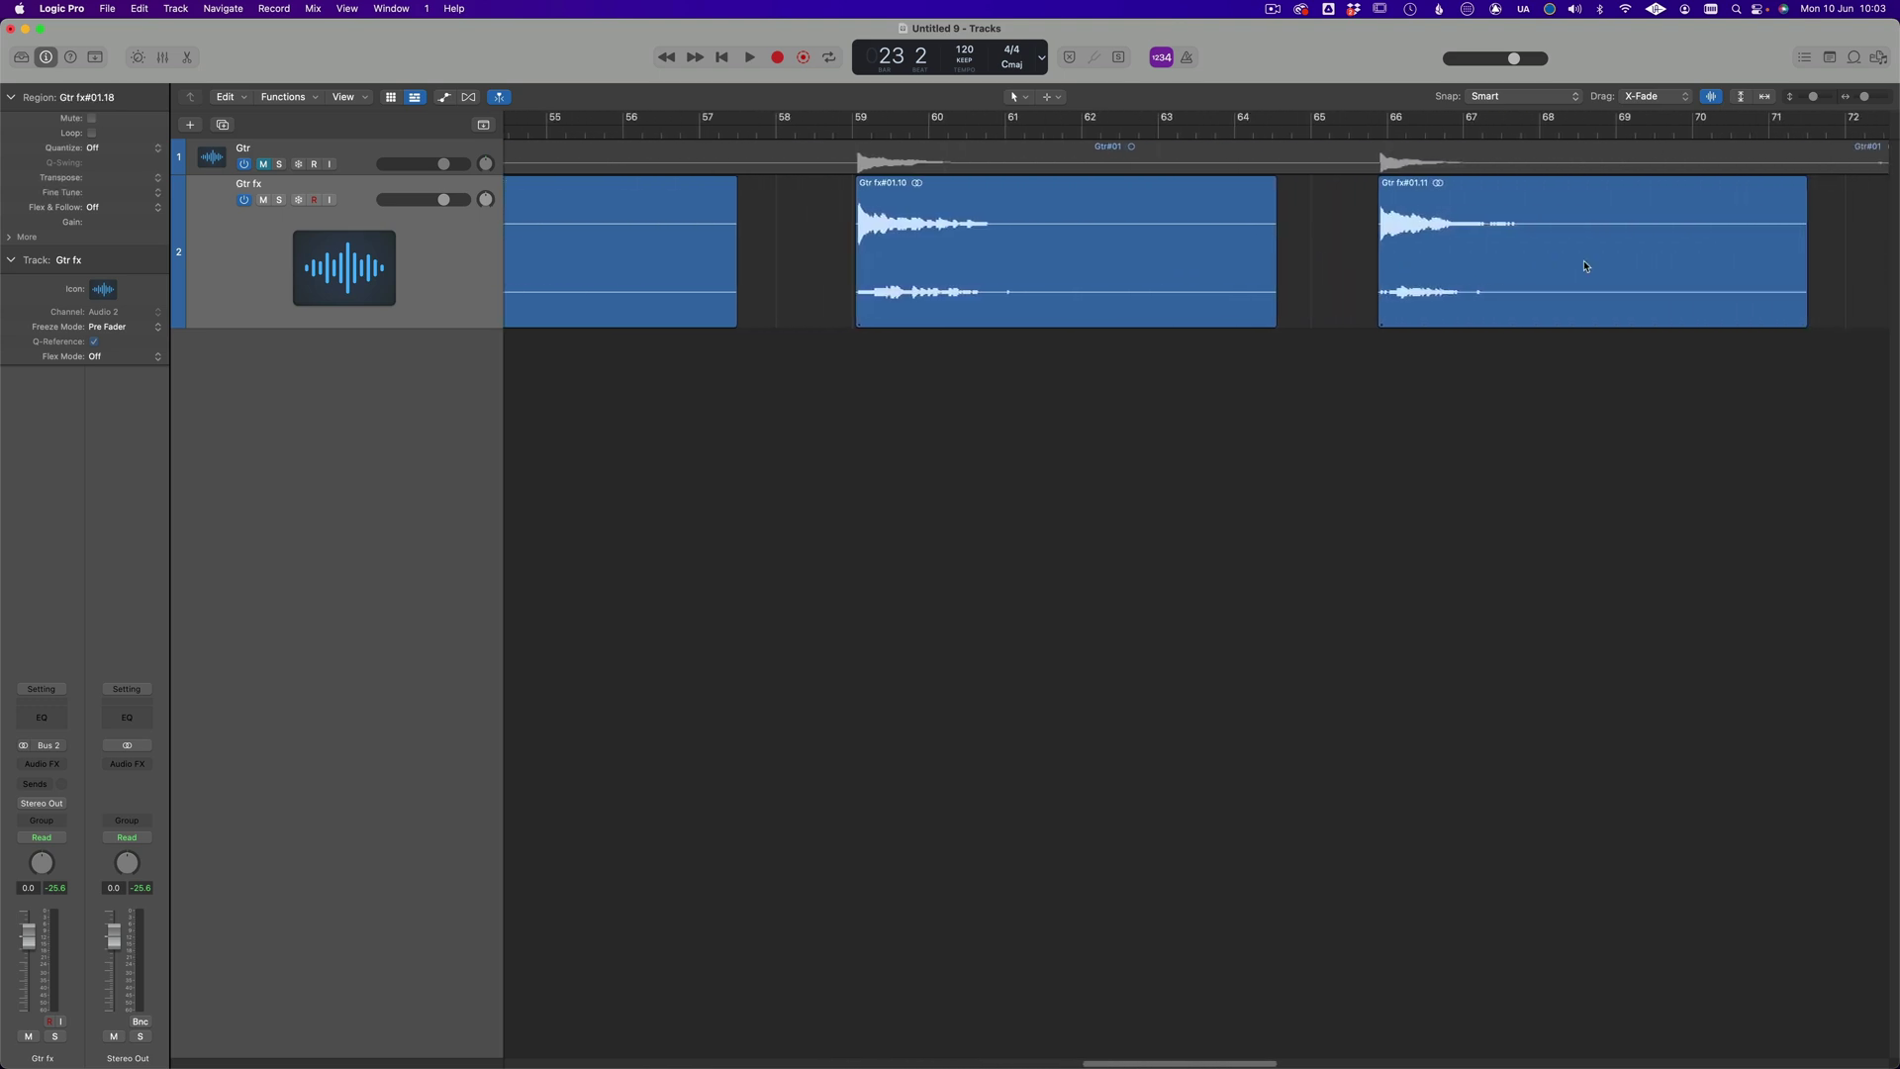
key("super+Left")
key("super+Left")
key("super+Left")
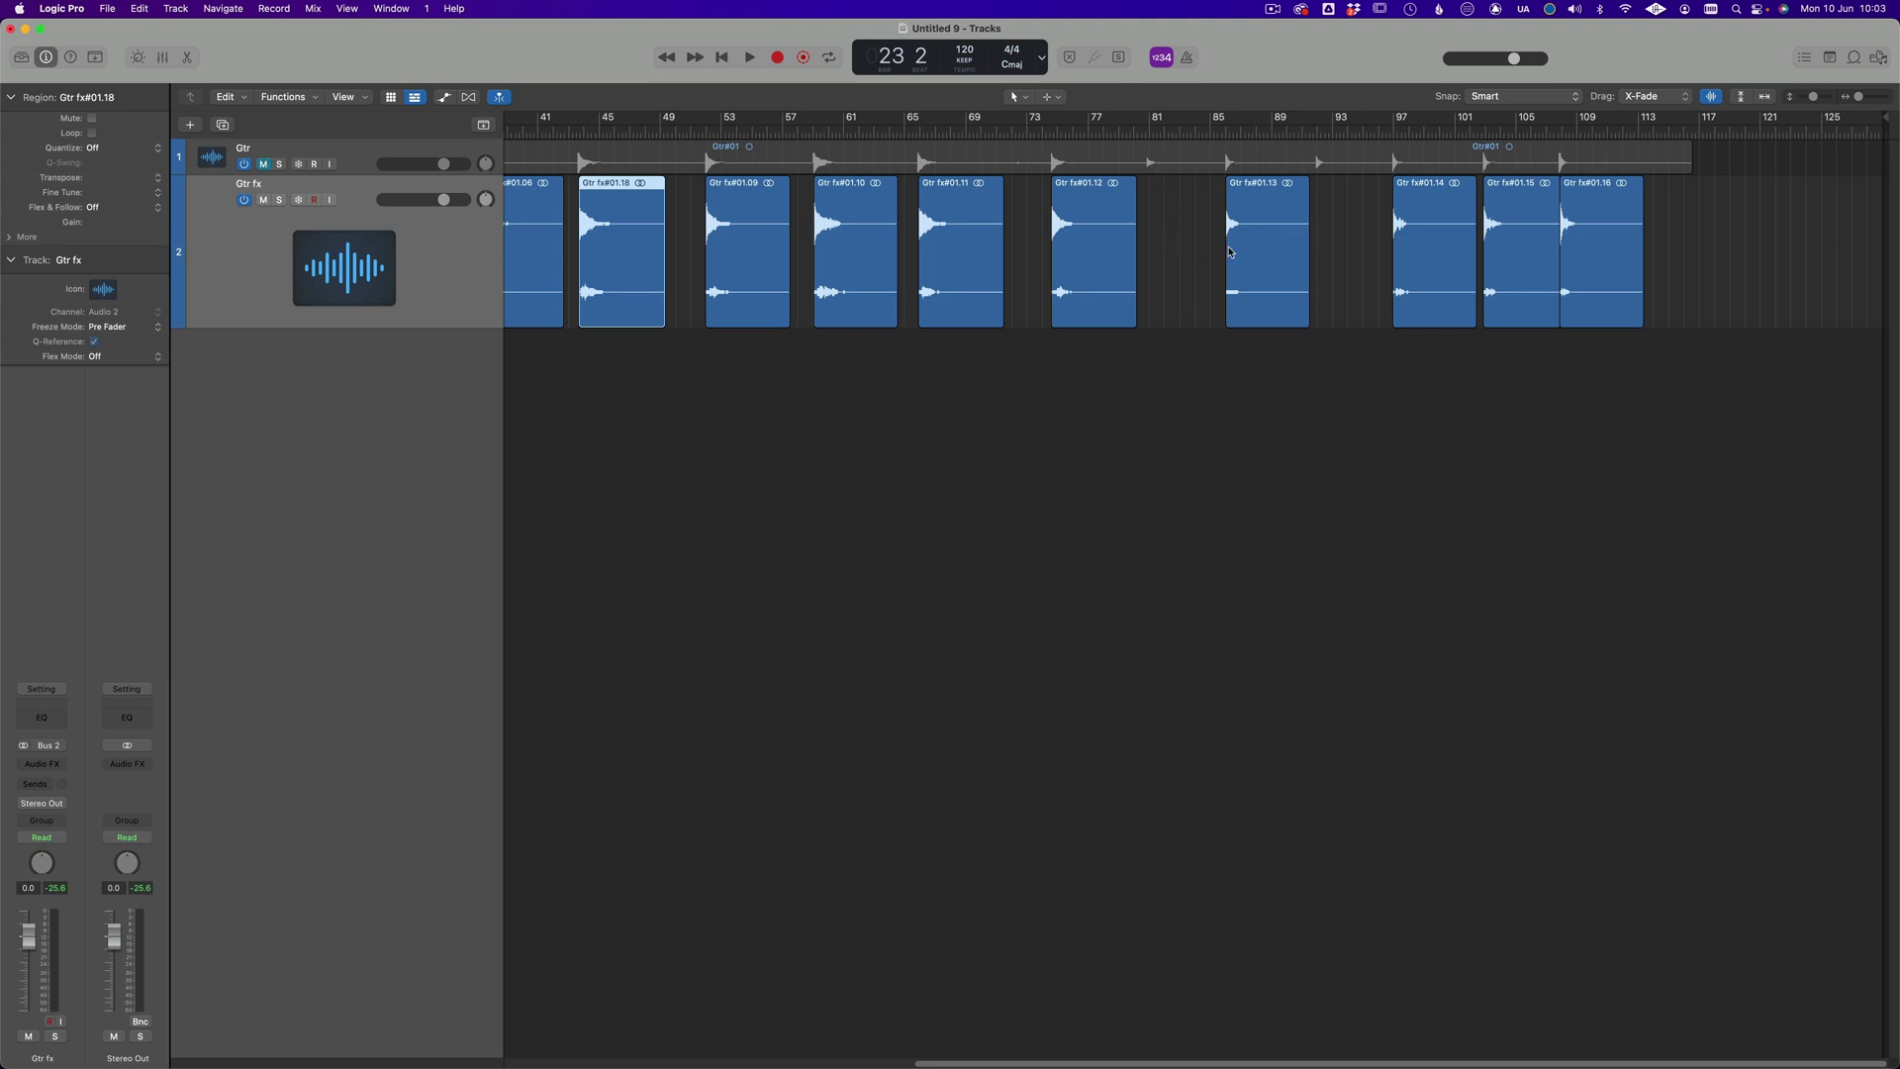
- Extend region Gtr fx#01.13 in both directions over the neighbouring missed notes and split it with Remove Silence
left_click(1228, 273)
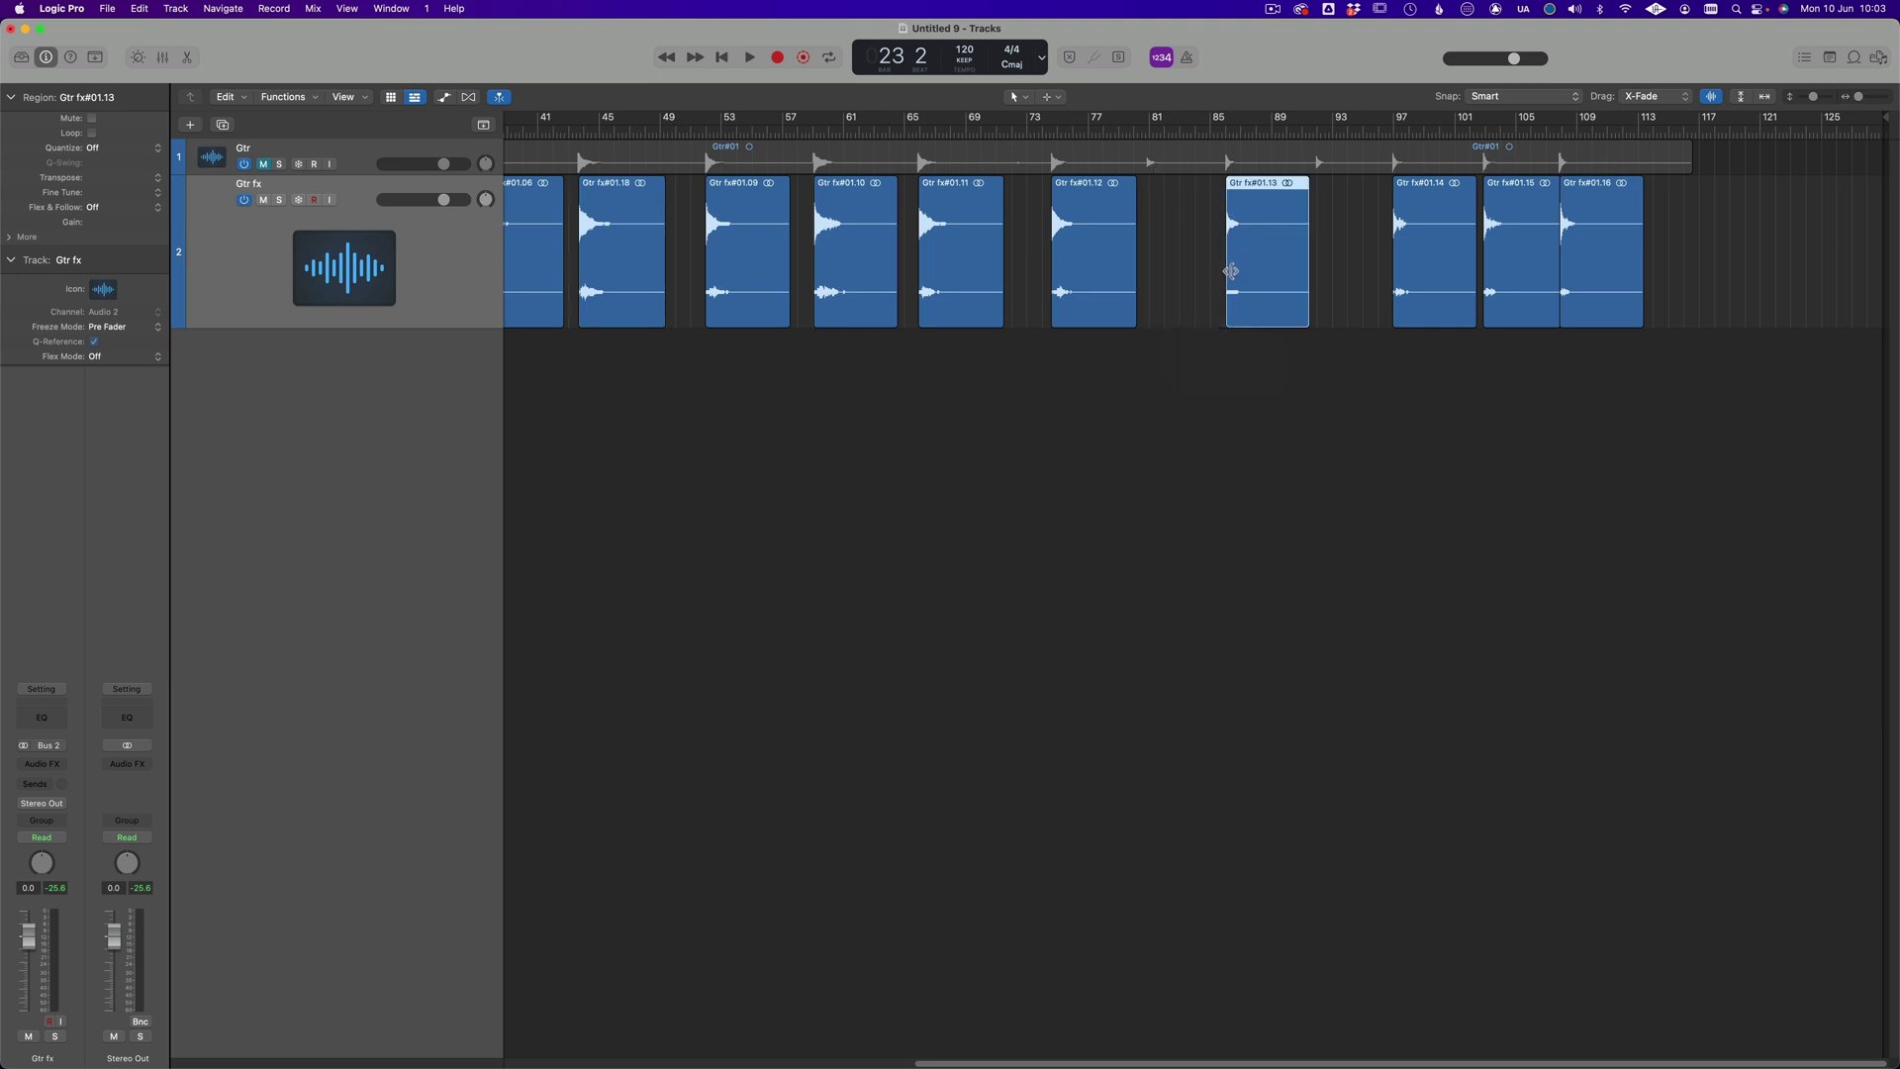
left_click_drag(1228, 273, 1140, 272)
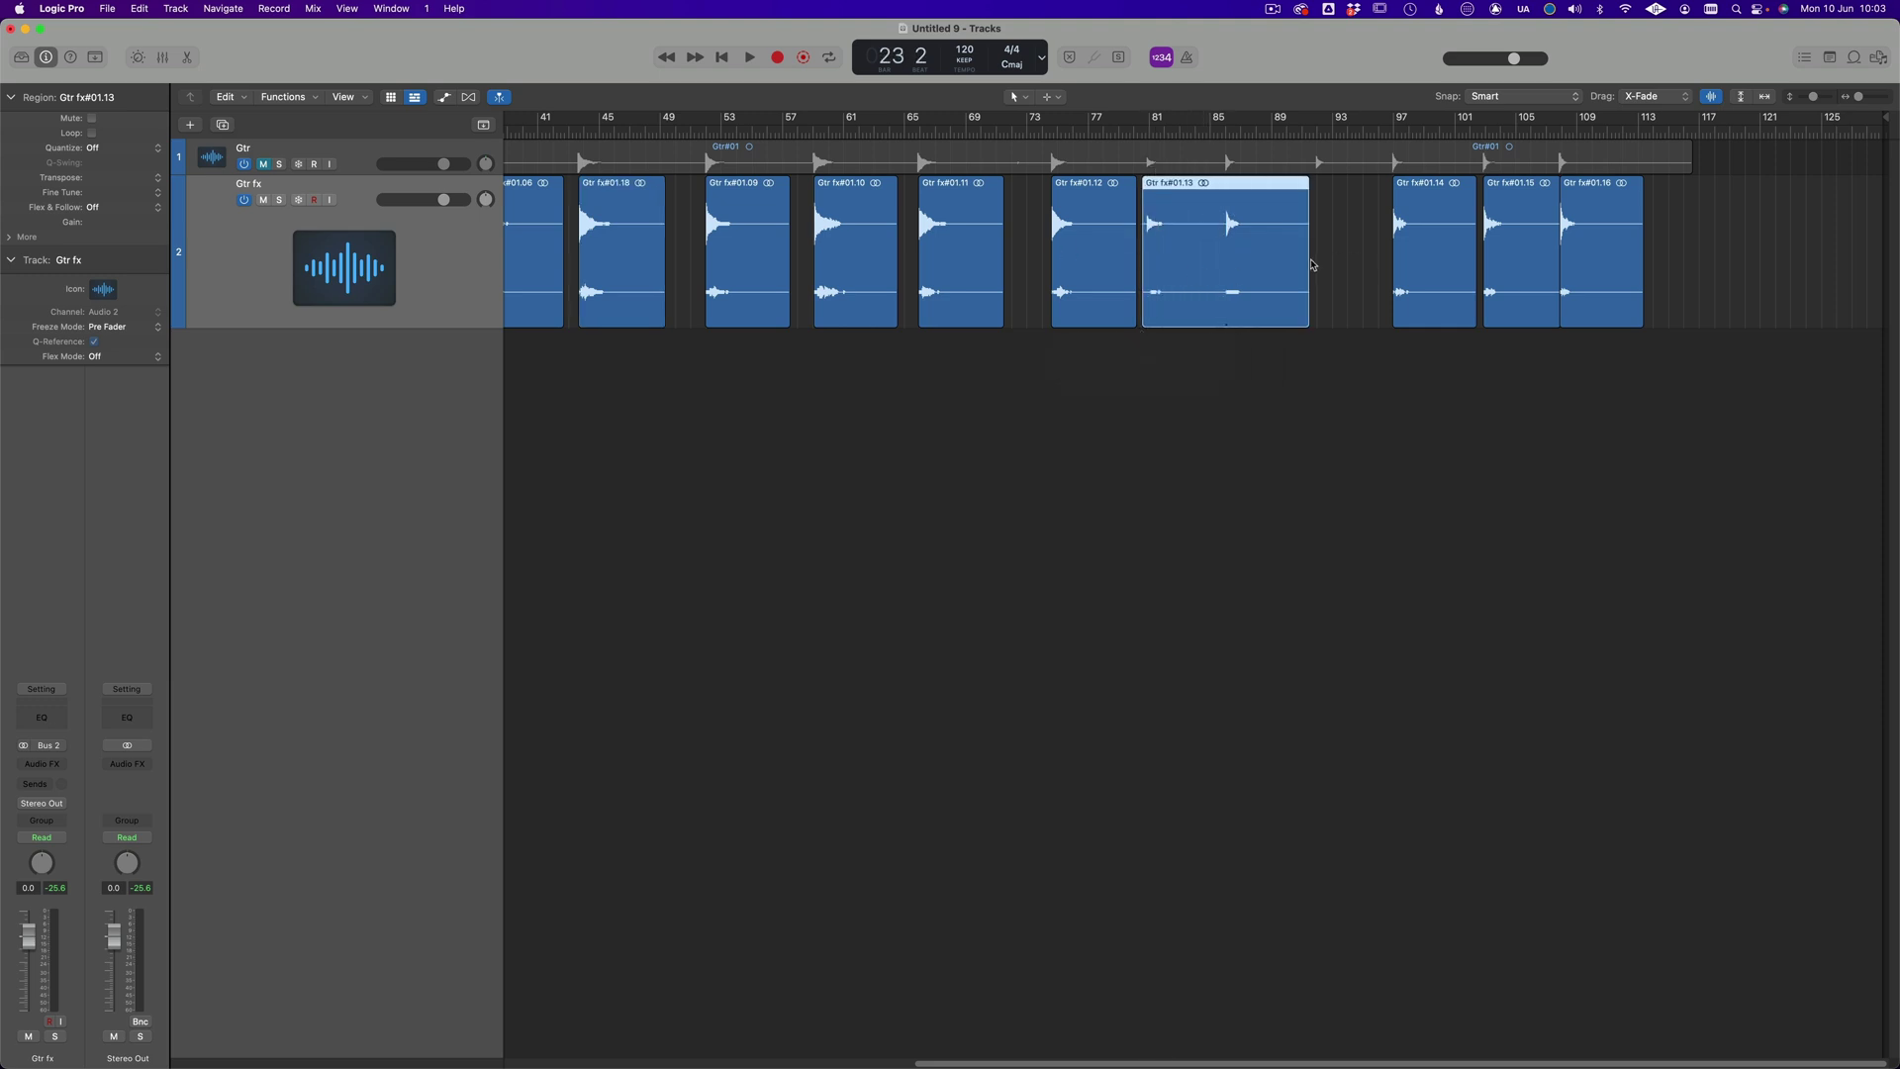
left_click_drag(1305, 259, 1381, 264)
key("ctrl+x")
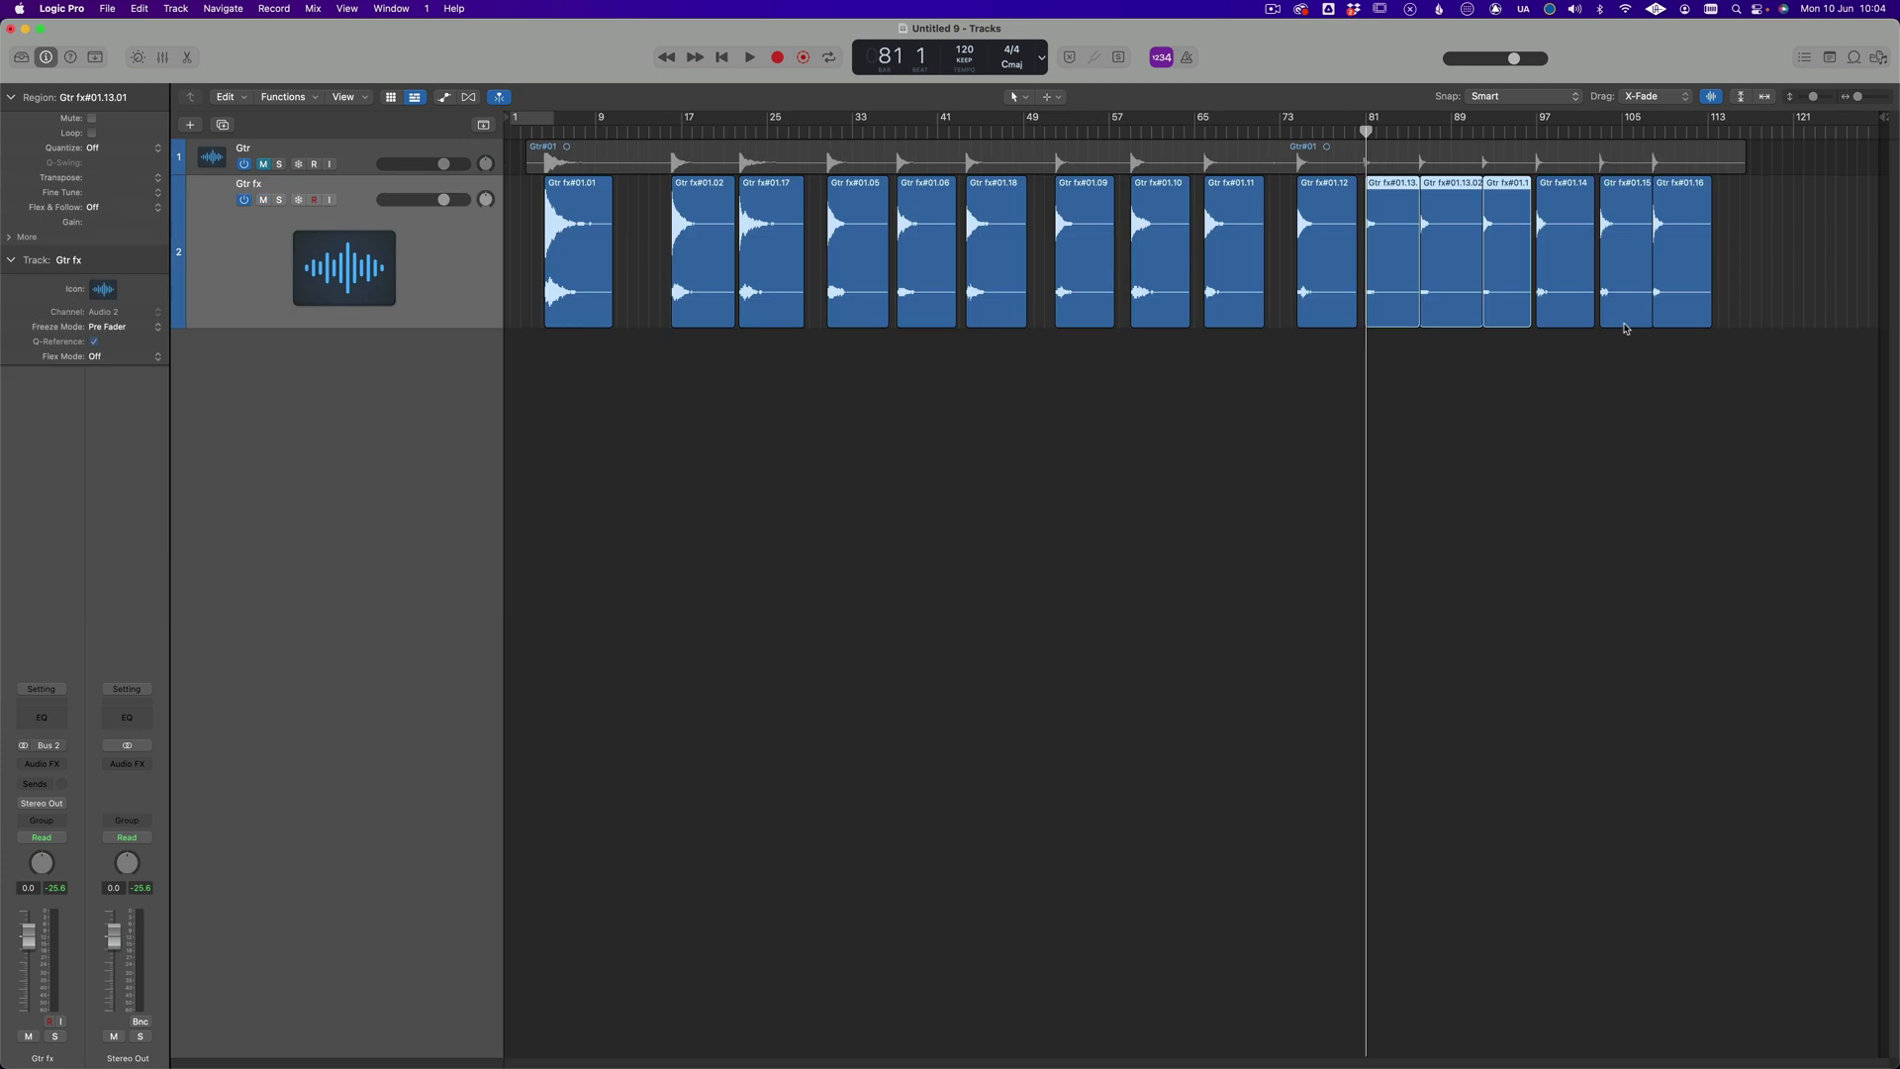
- Select all 16 Gtr fx regions and export them as audio files
left_click_drag(1781, 243, 465, 280)
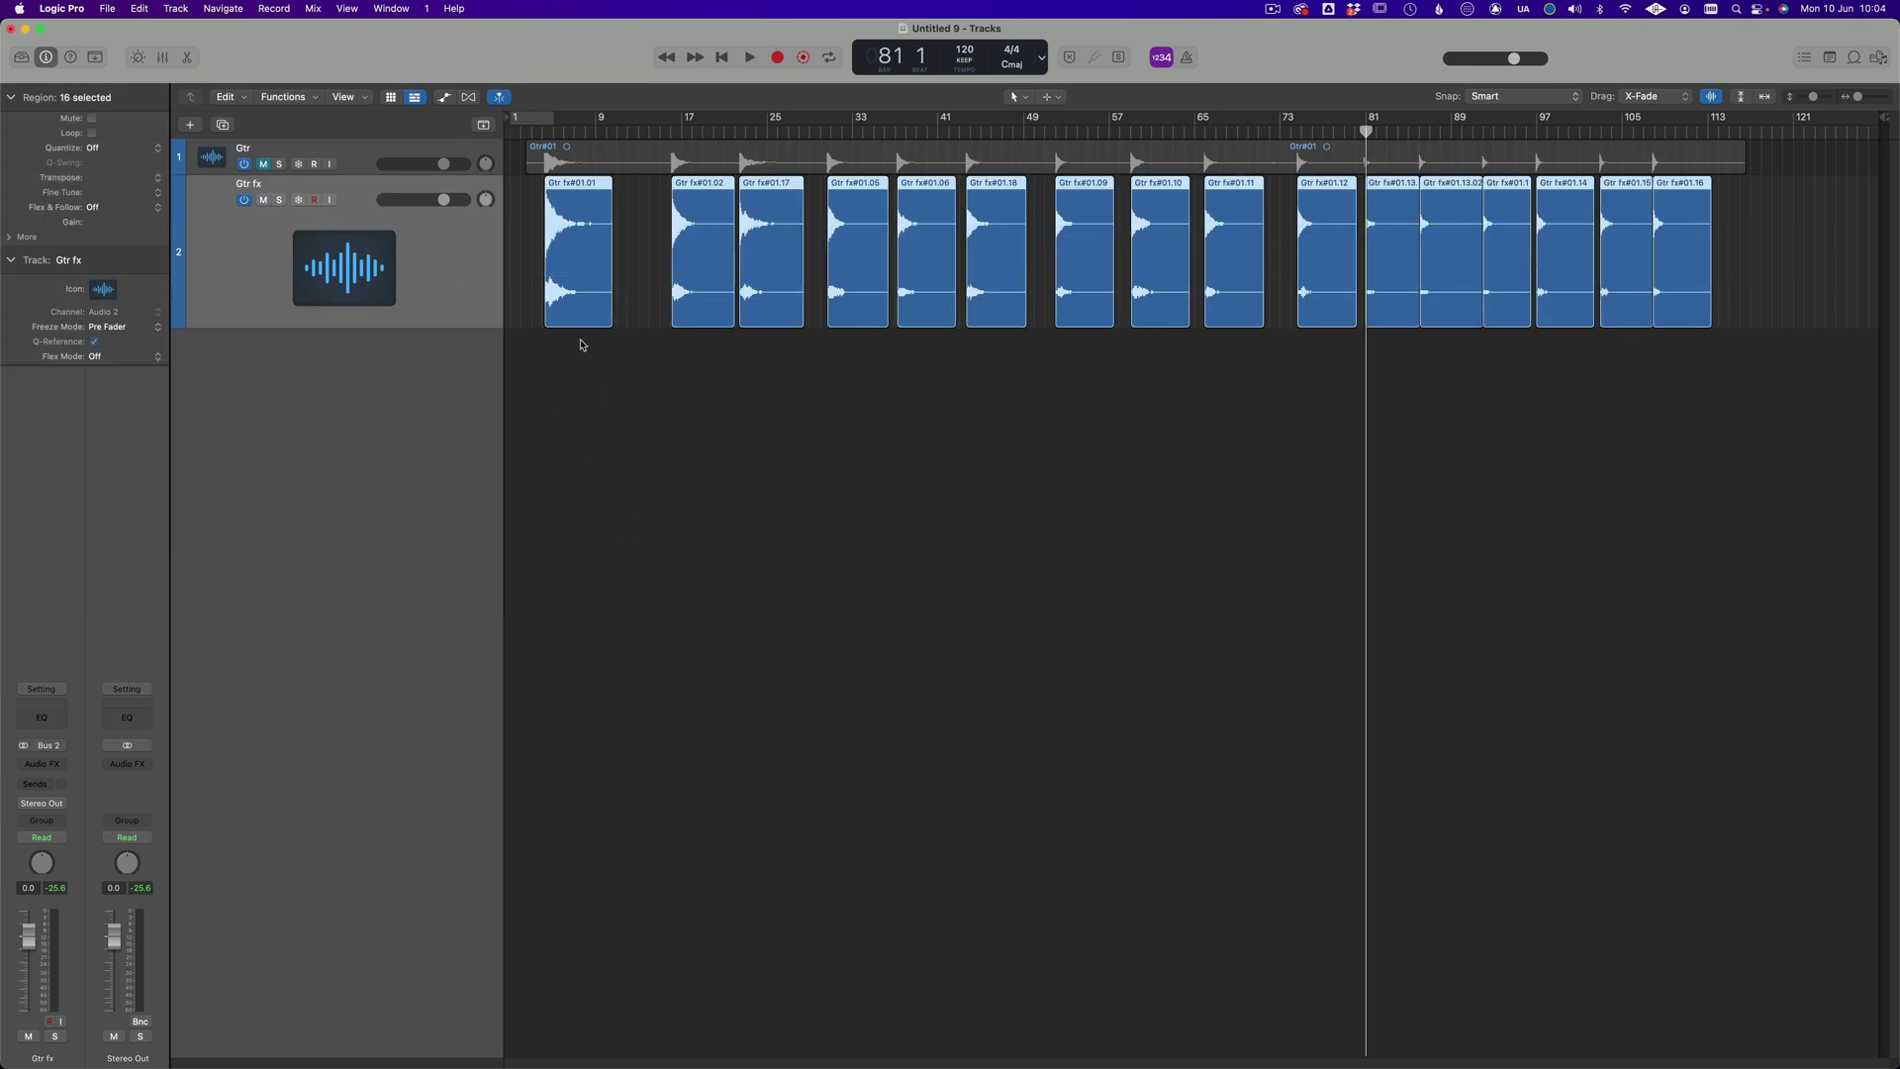
left_click(106, 8)
mouse_move(115, 365)
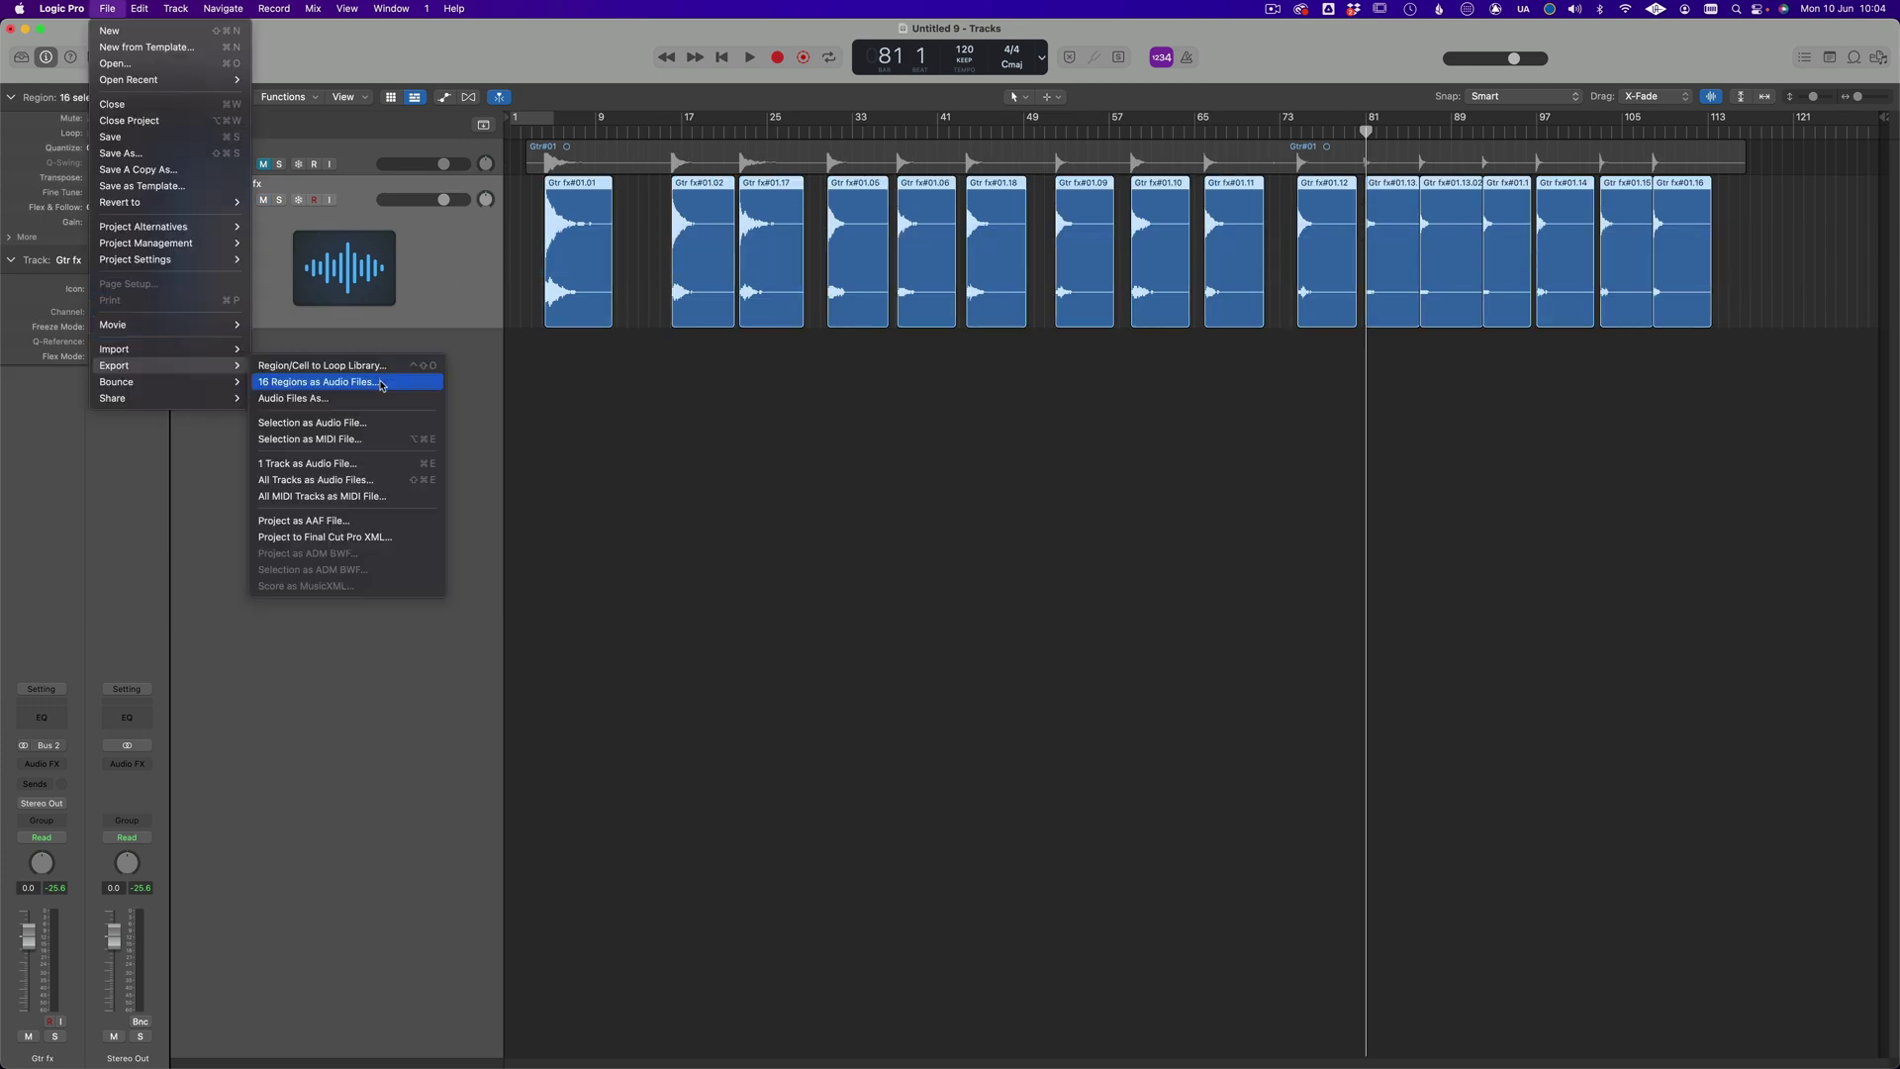
left_click(381, 384)
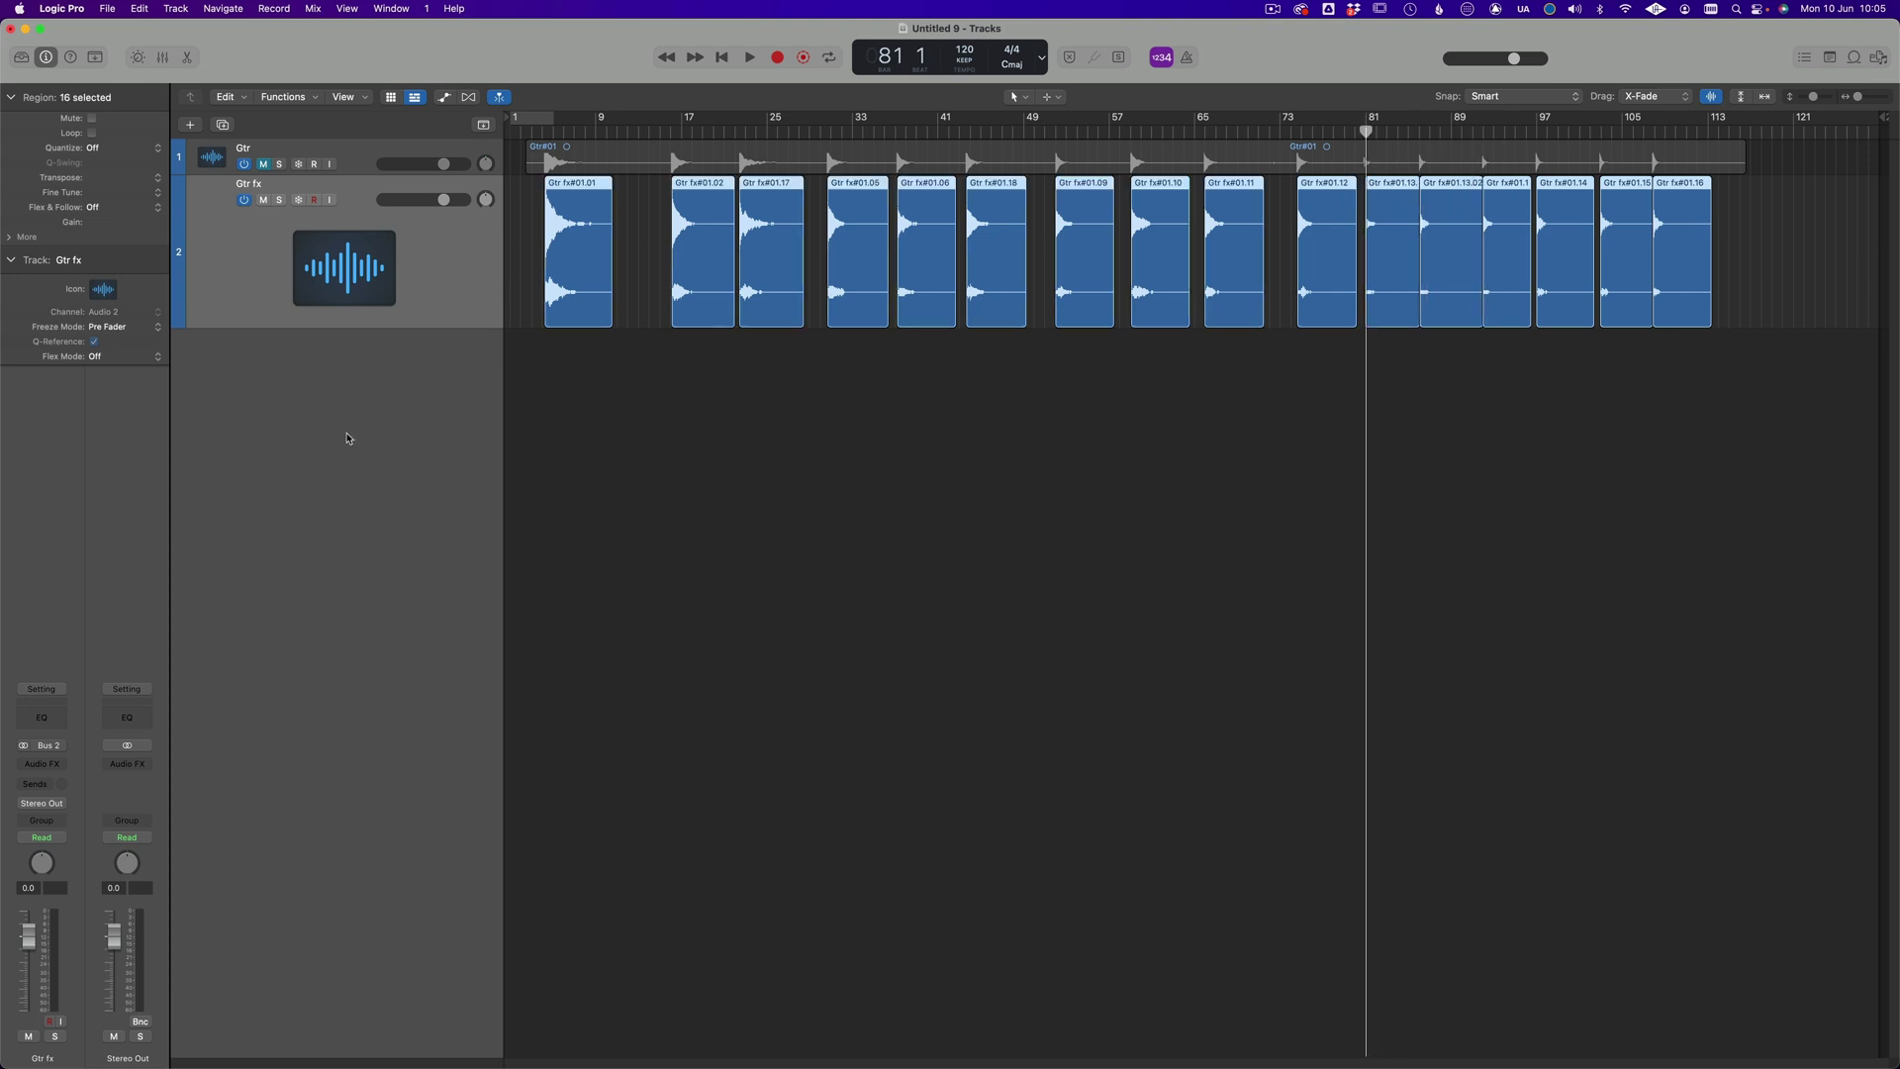
- Add a software instrument track with Sampler as its instrument
left_click(190, 125)
left_click(814, 414)
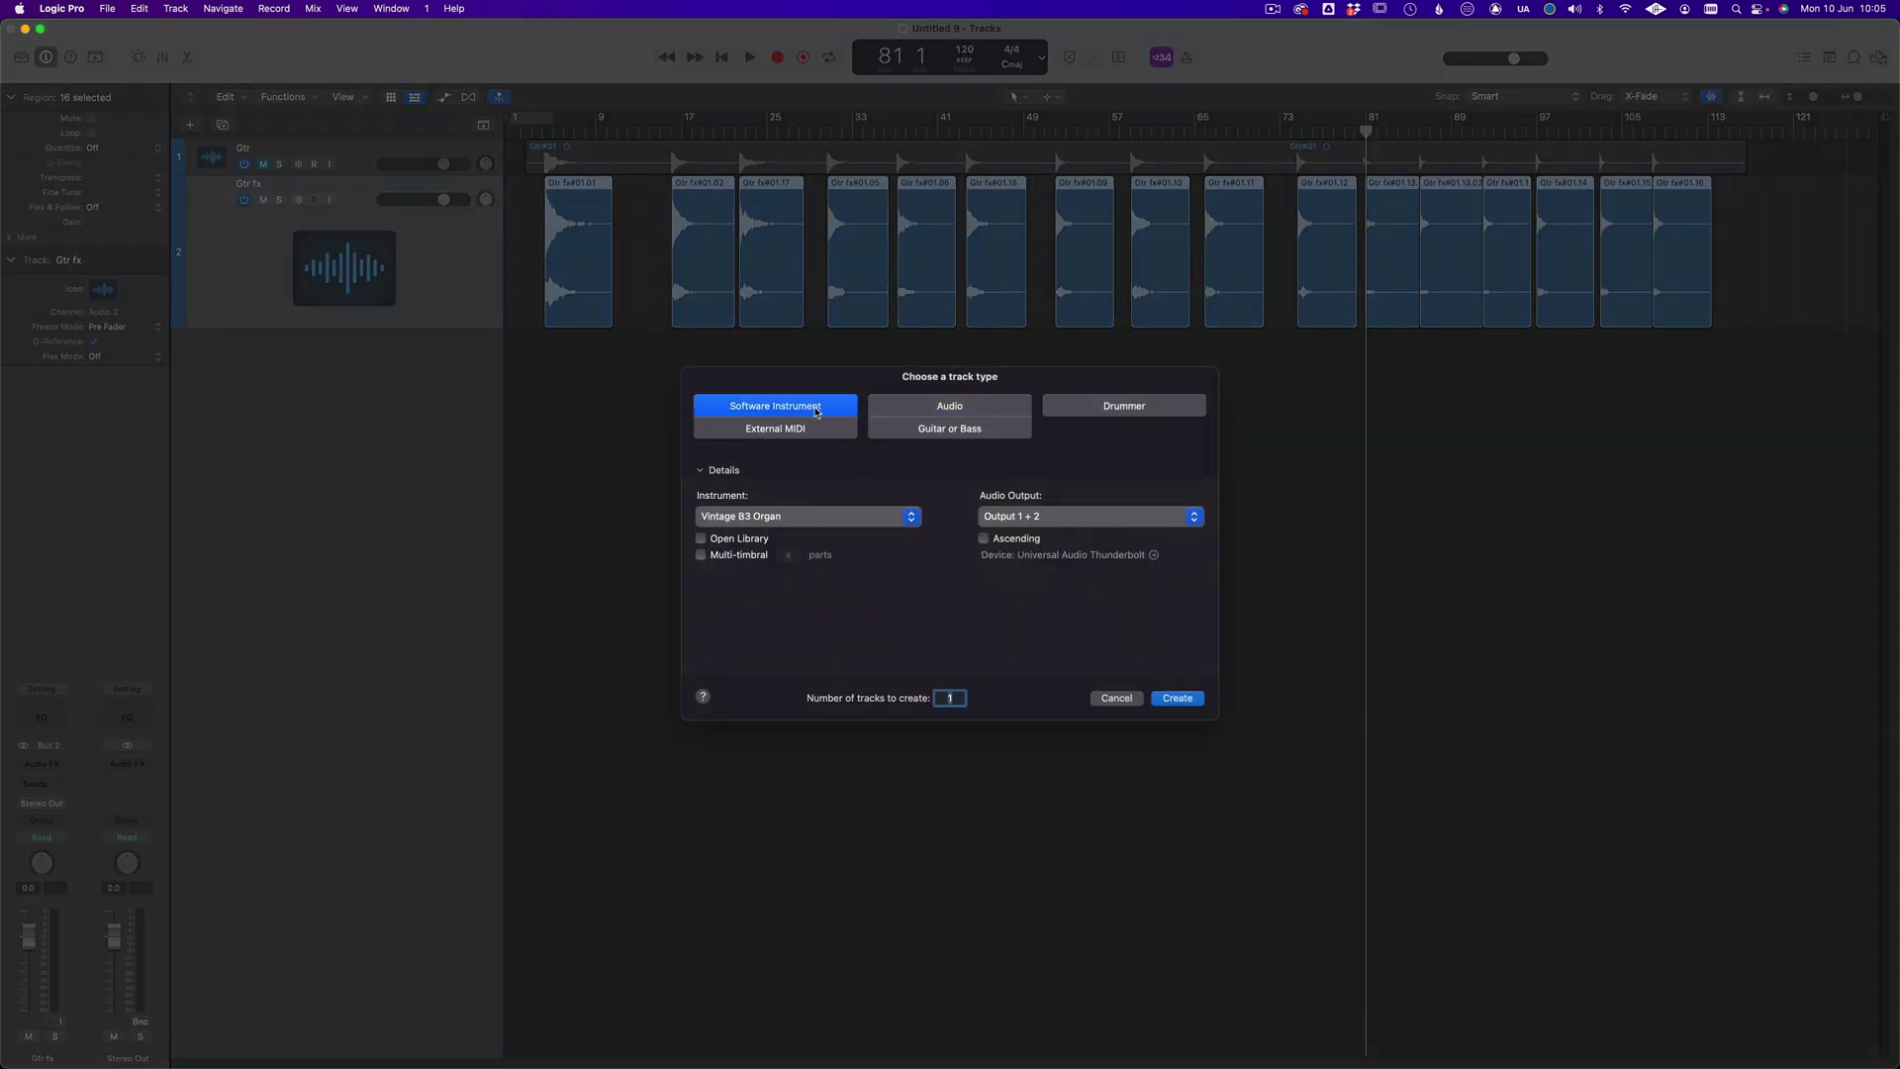
left_click(839, 516)
mouse_move(831, 827)
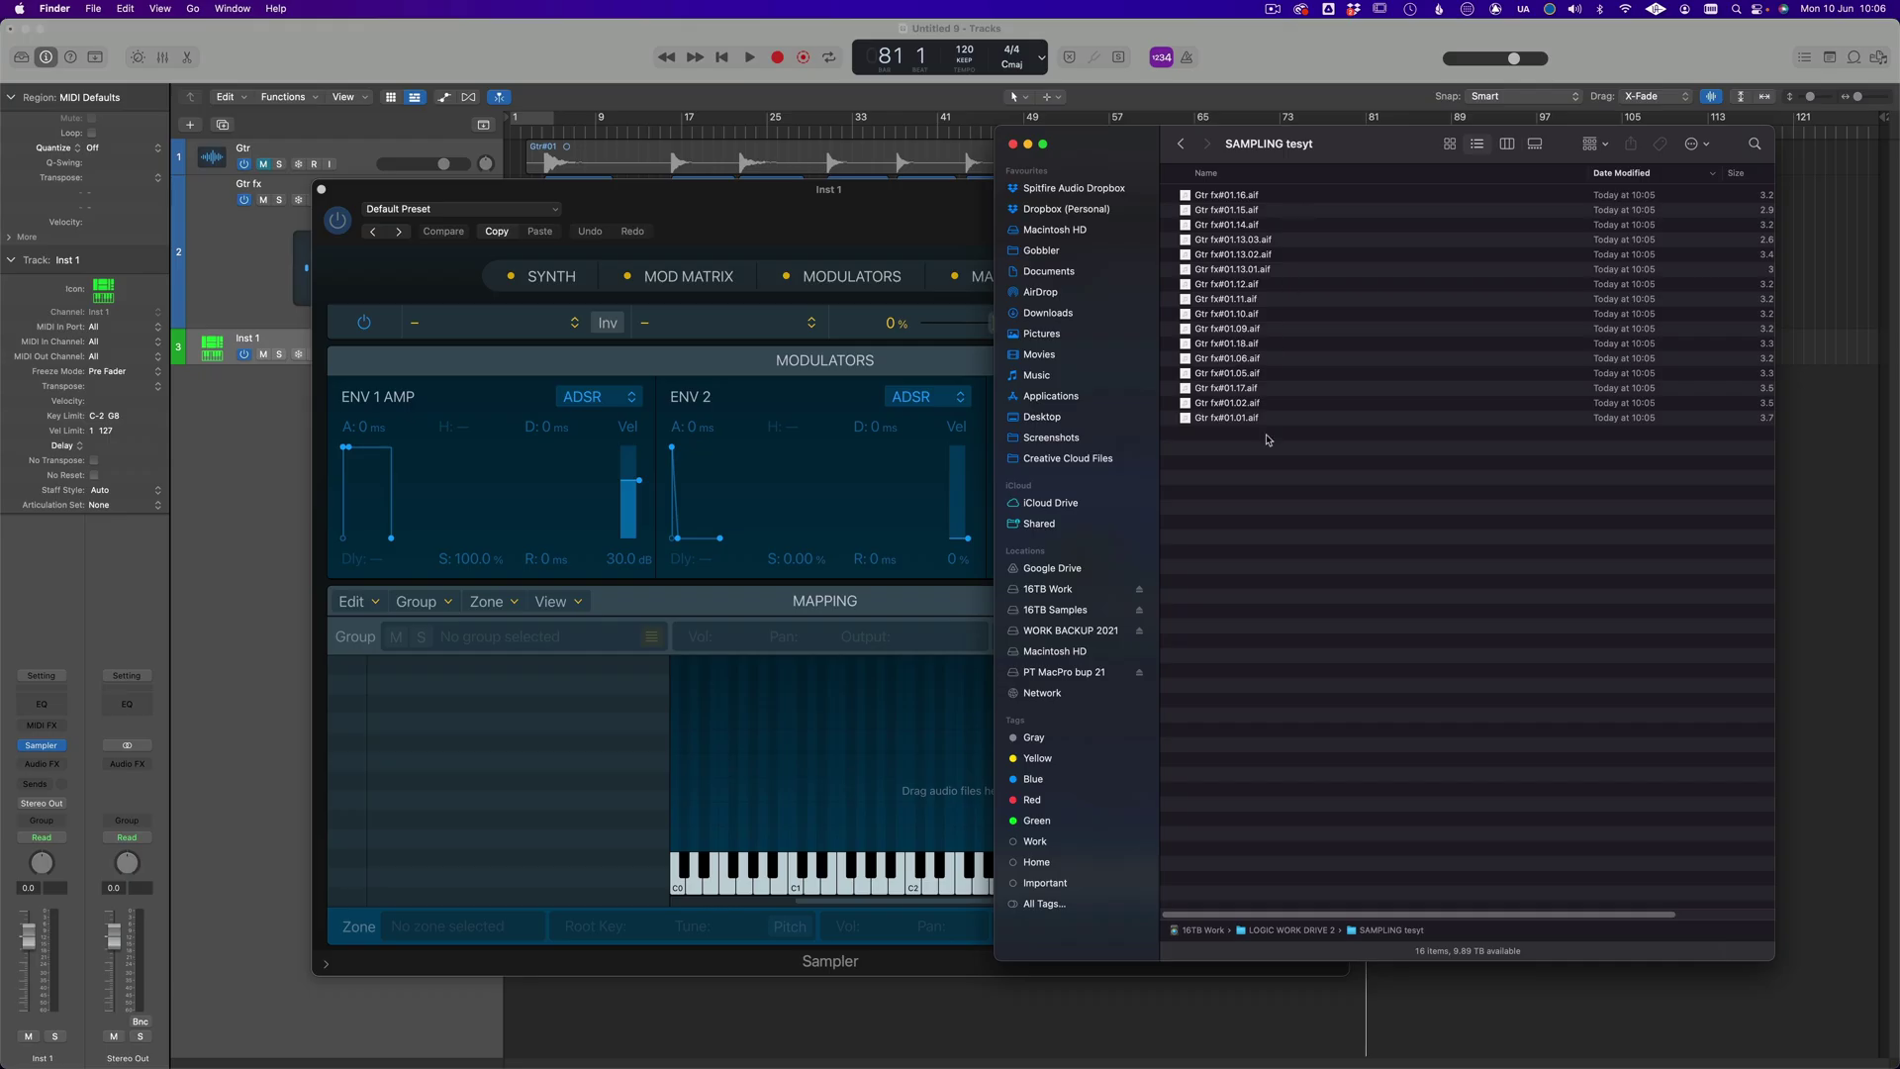
- Select all 16 exported samples in the Finder folder SAMPLING tesyt and drop them into Sampler's mapping as separate zones
left_click(1272, 417)
key("super+a")
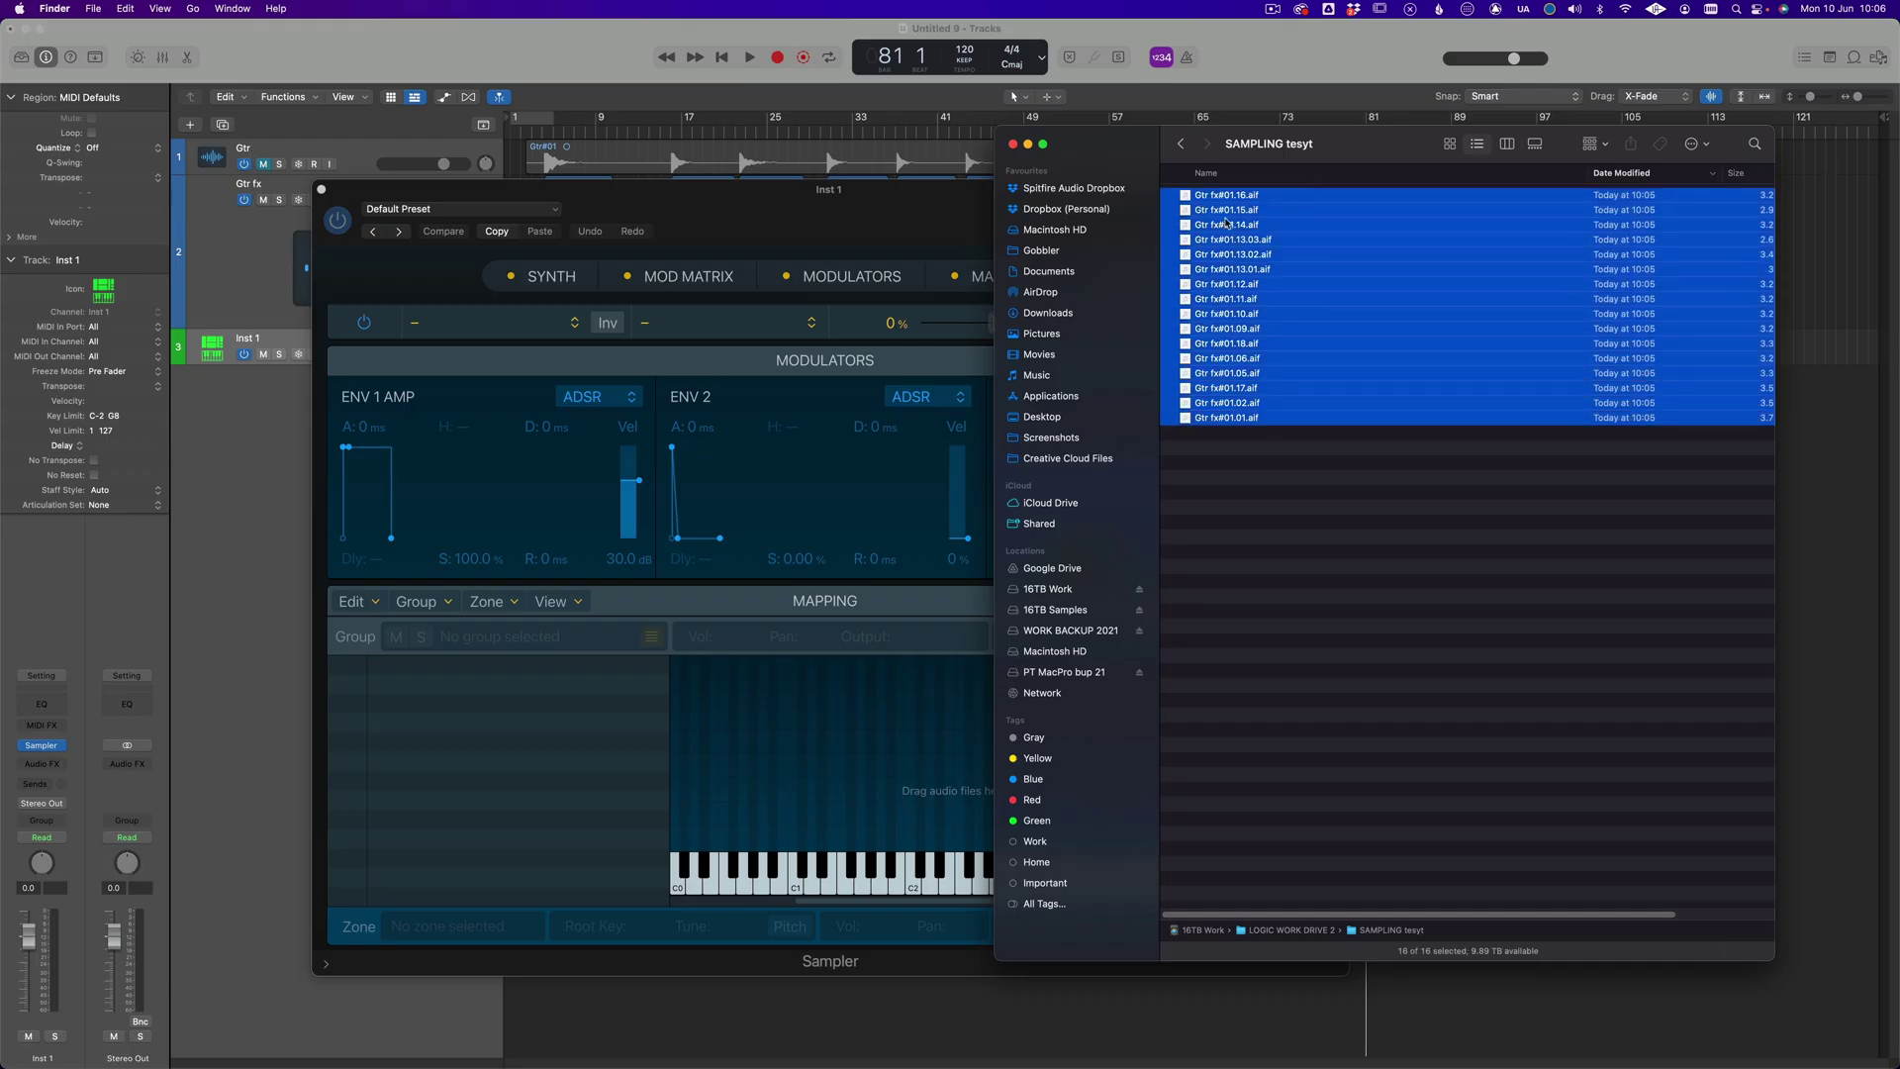
left_click_drag(1133, 150, 1486, 170)
left_click_drag(1586, 294, 1035, 281)
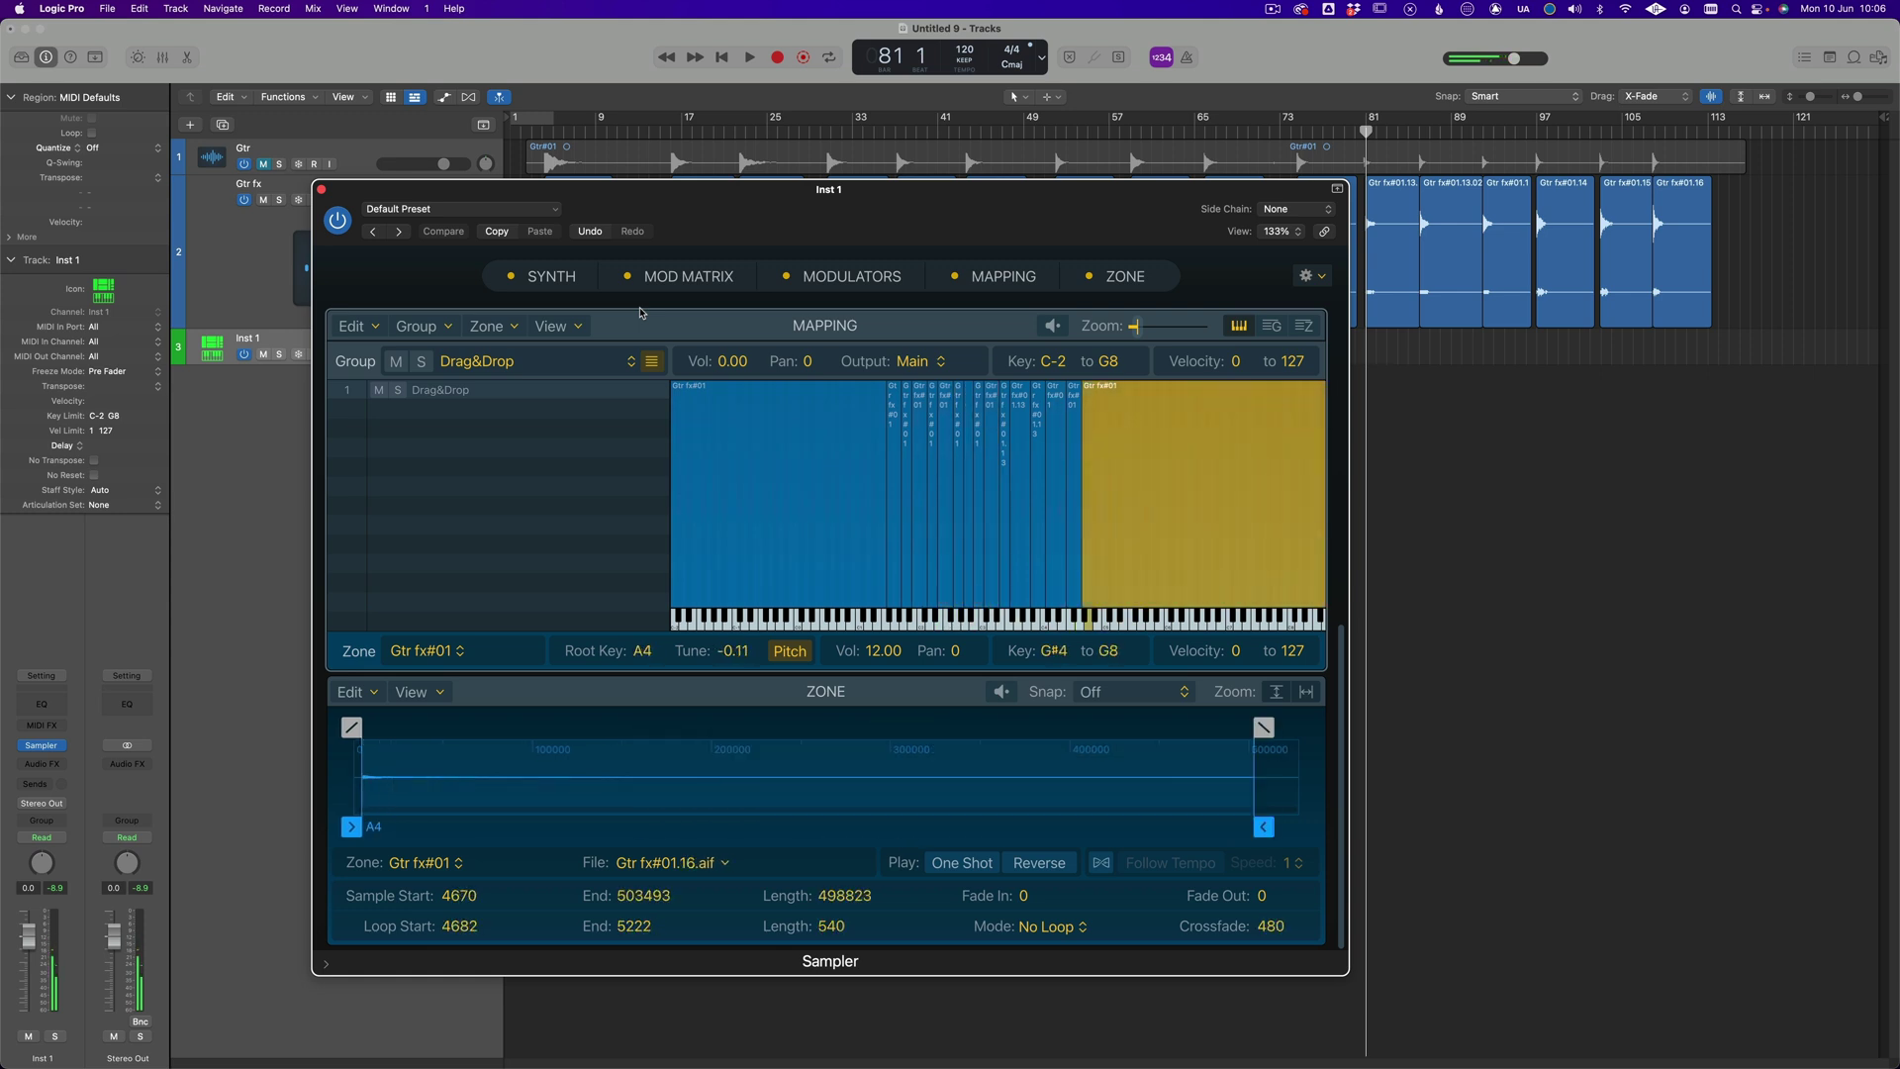
- Set Sampler's Env 1 Amp release to about 4161 ms and move the plug-in window clear of the track headers
left_click(551, 276)
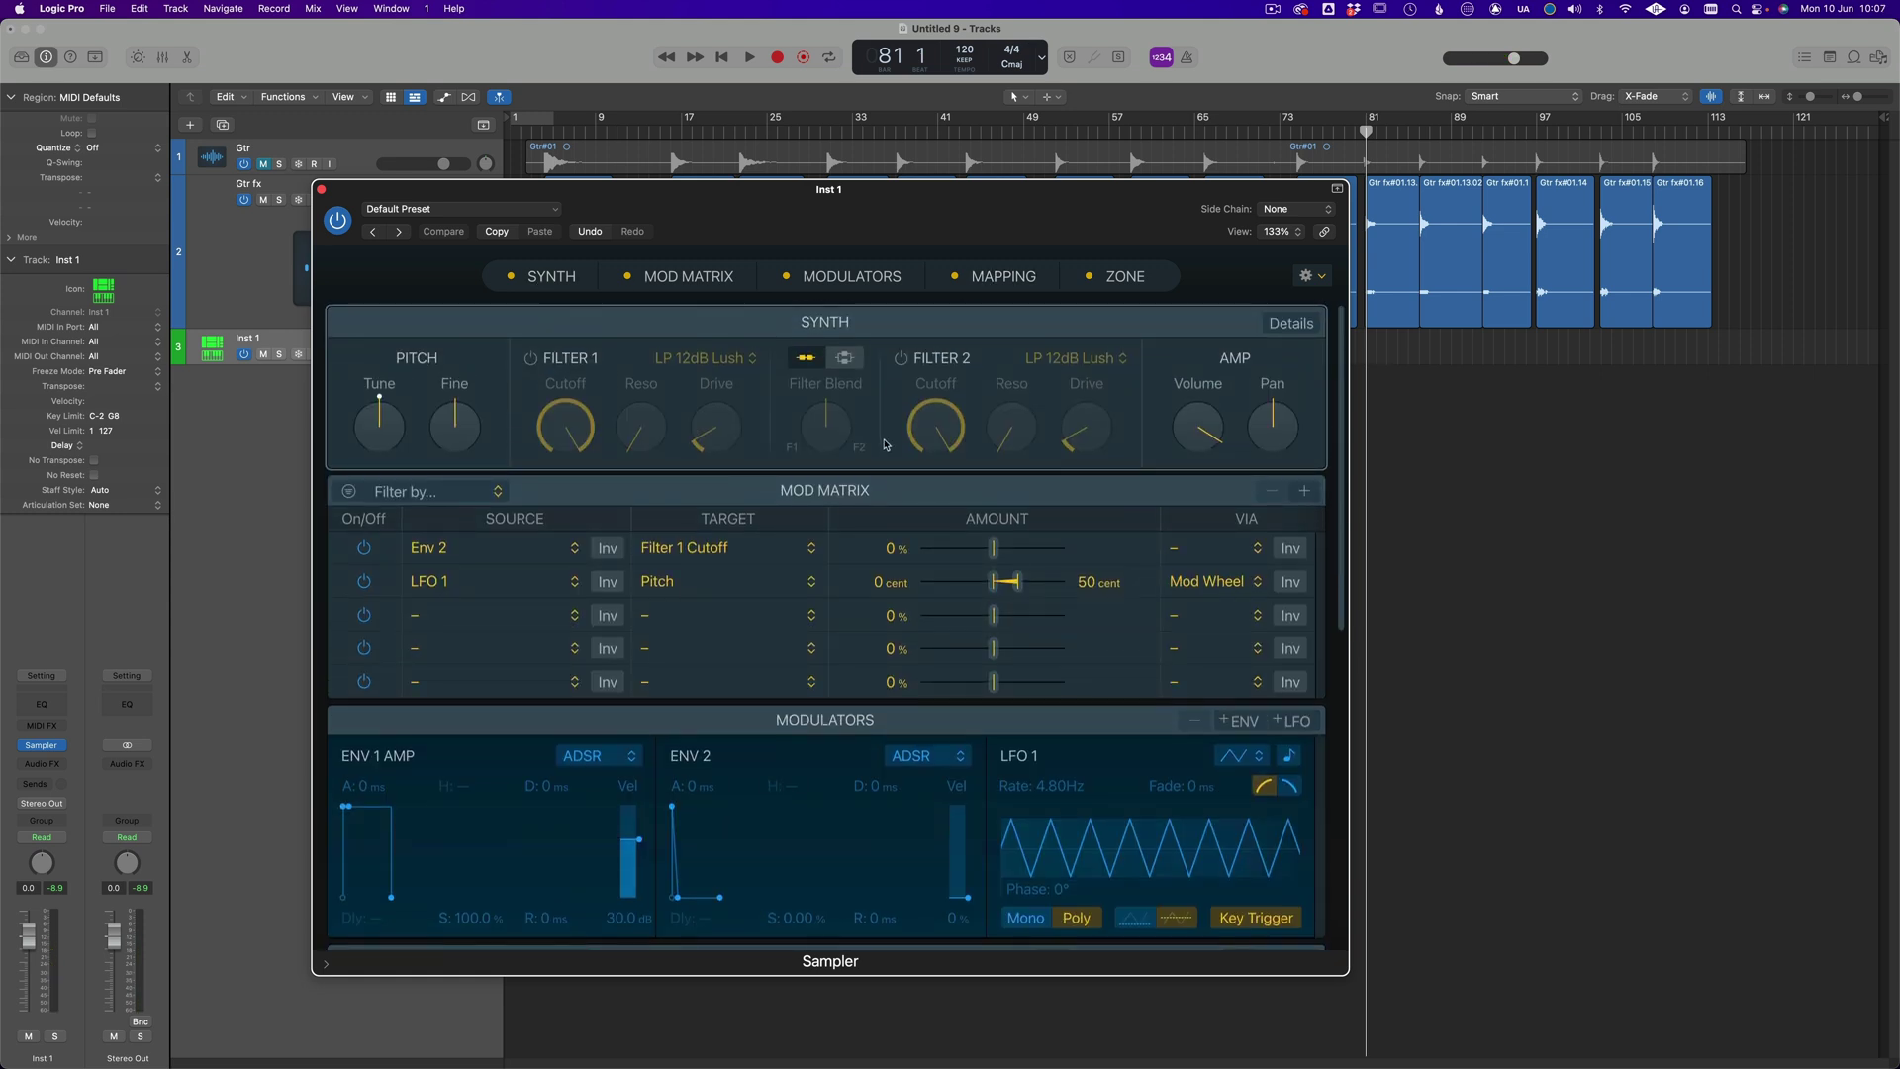
left_click_drag(391, 898, 450, 903)
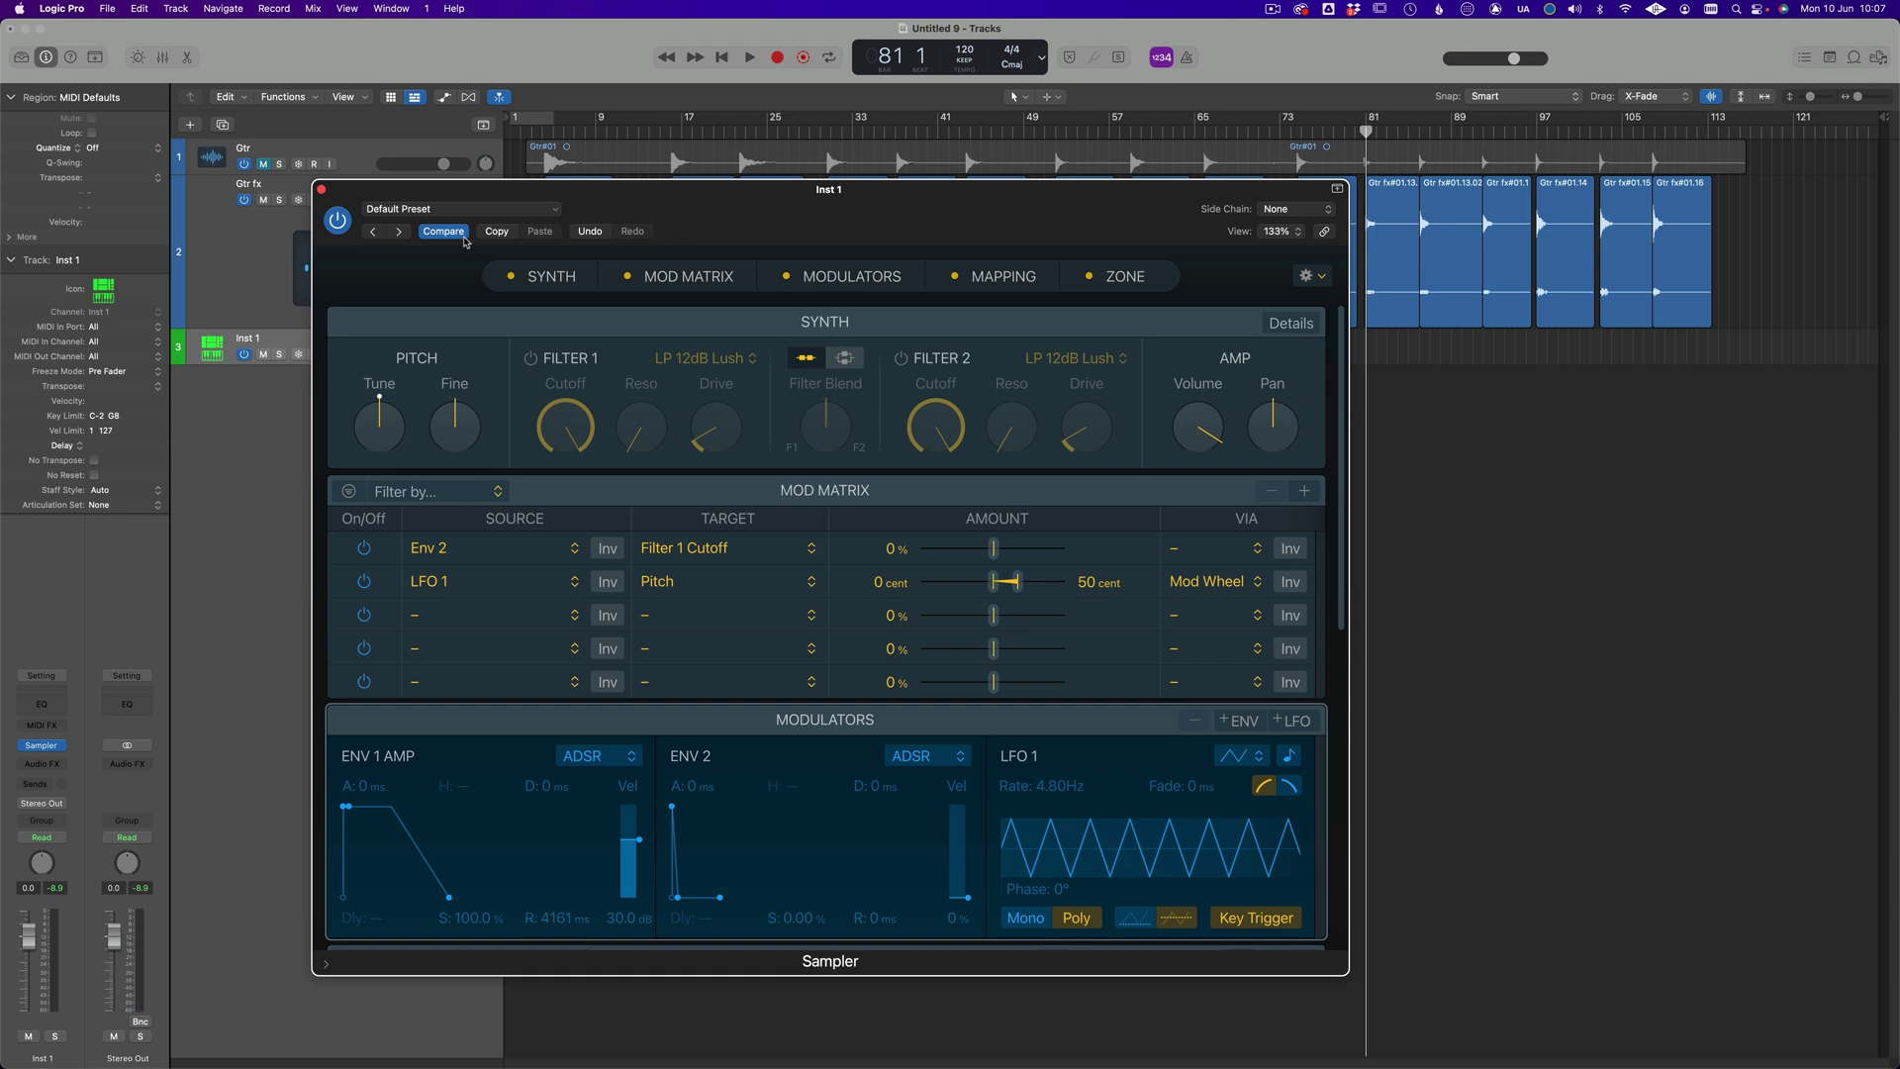
left_click_drag(420, 193, 670, 210)
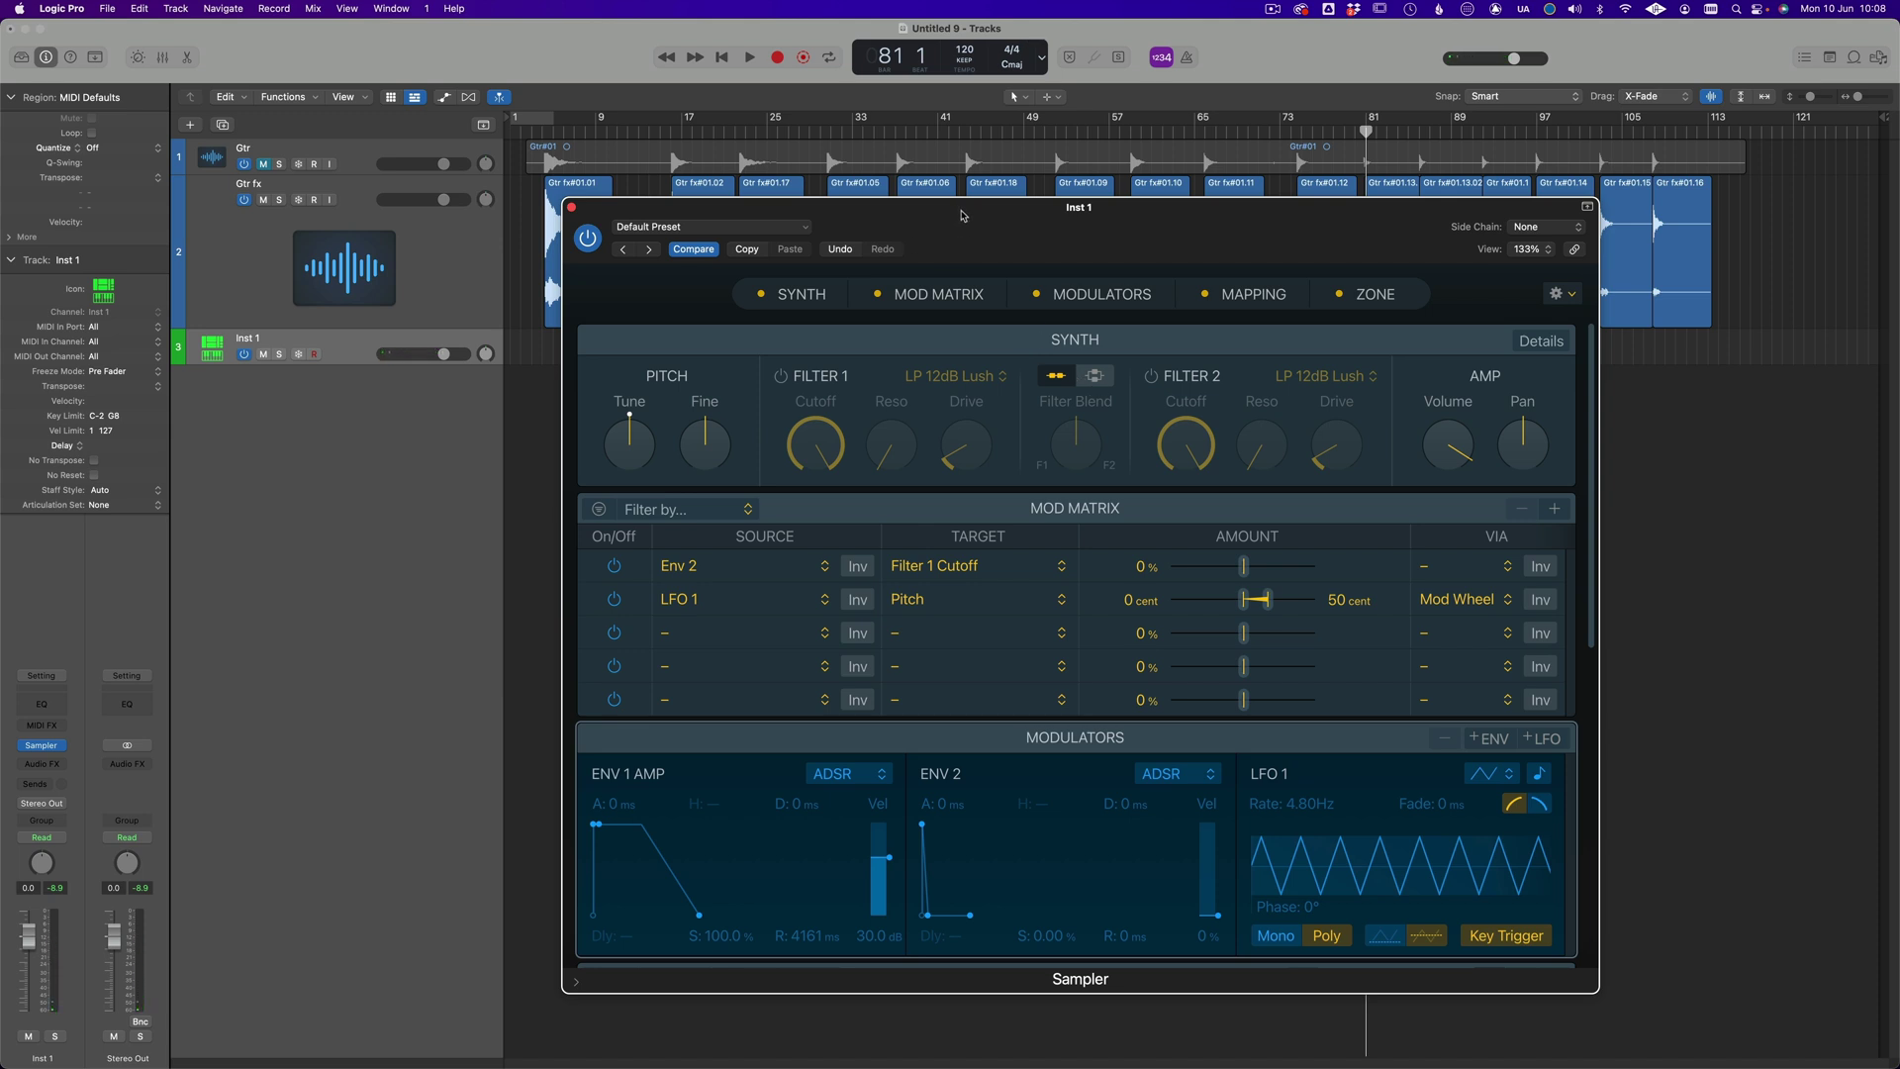
- Pan the Sampler zones individually, with root key G1 at 70, C2 at 34 and F2 at 42, and adjust the A4 zone's pan
mouse_move(617, 462)
left_click(1291, 295)
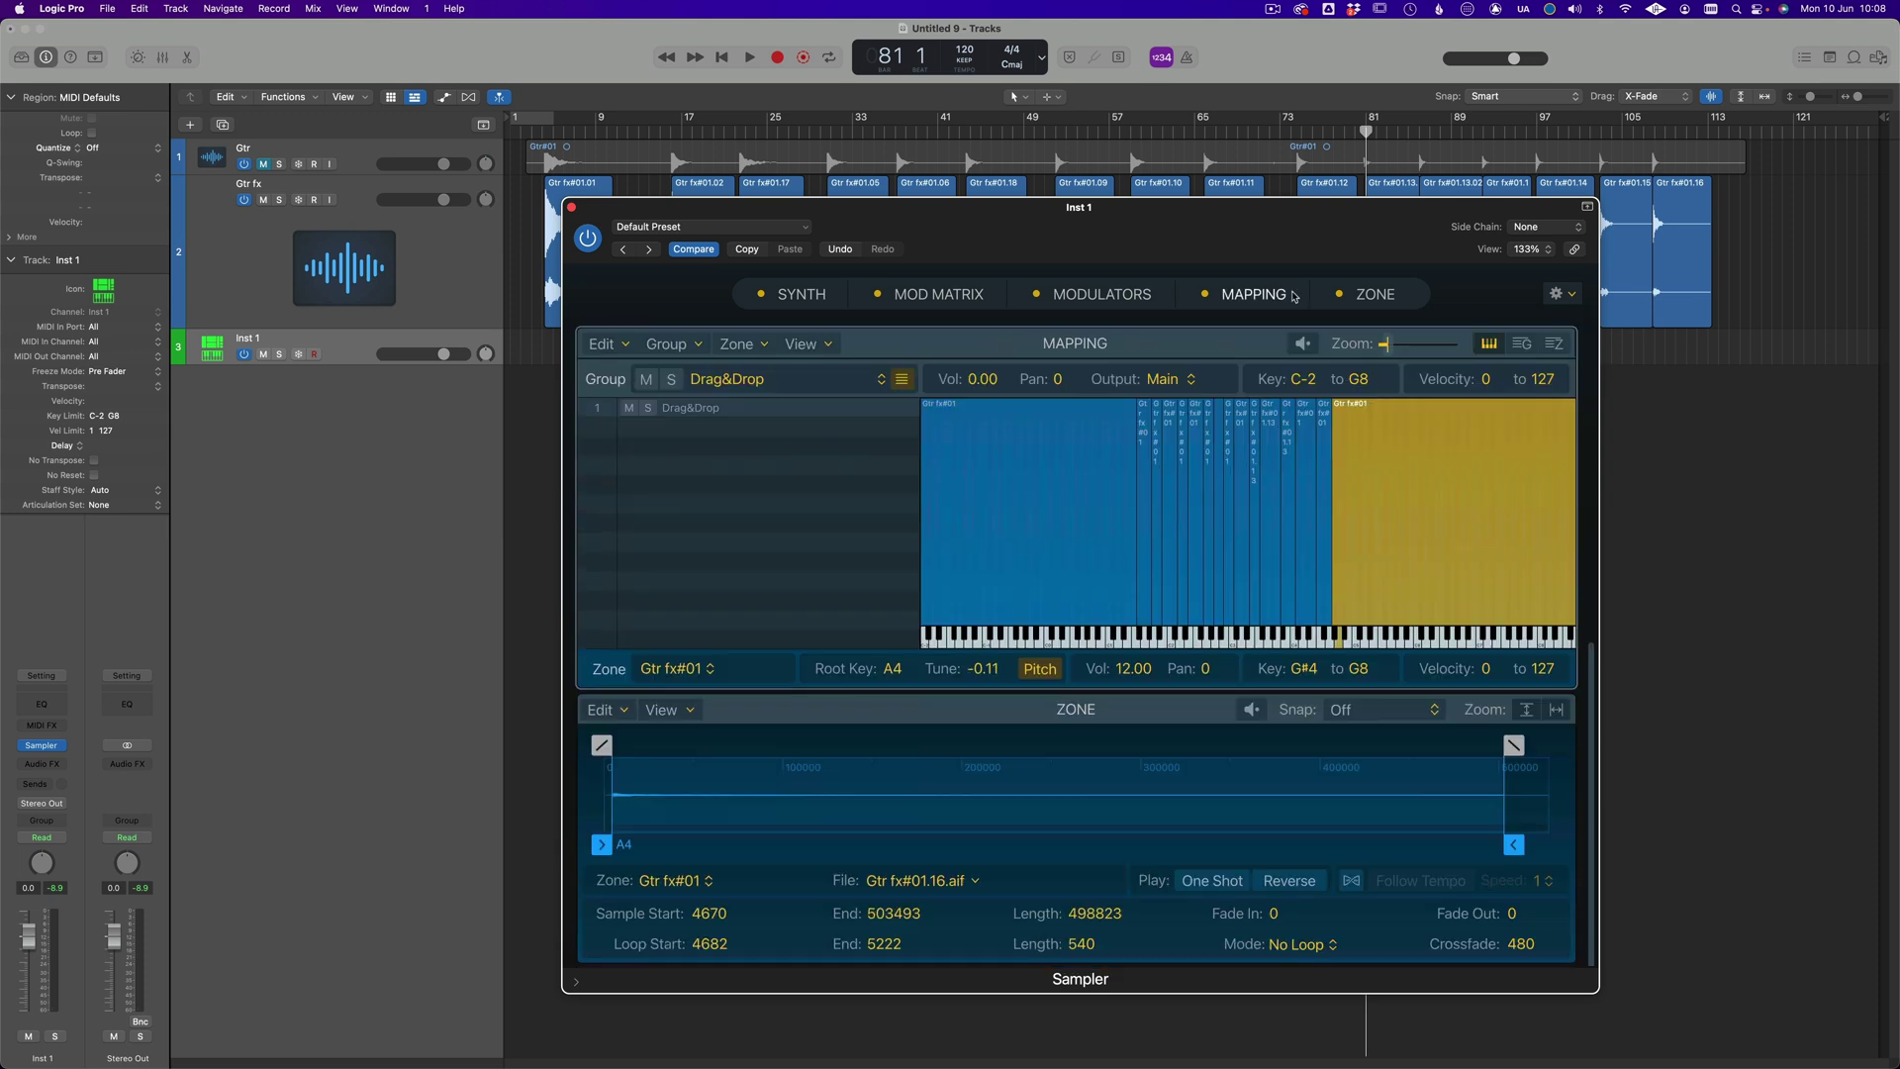
left_click(1104, 514)
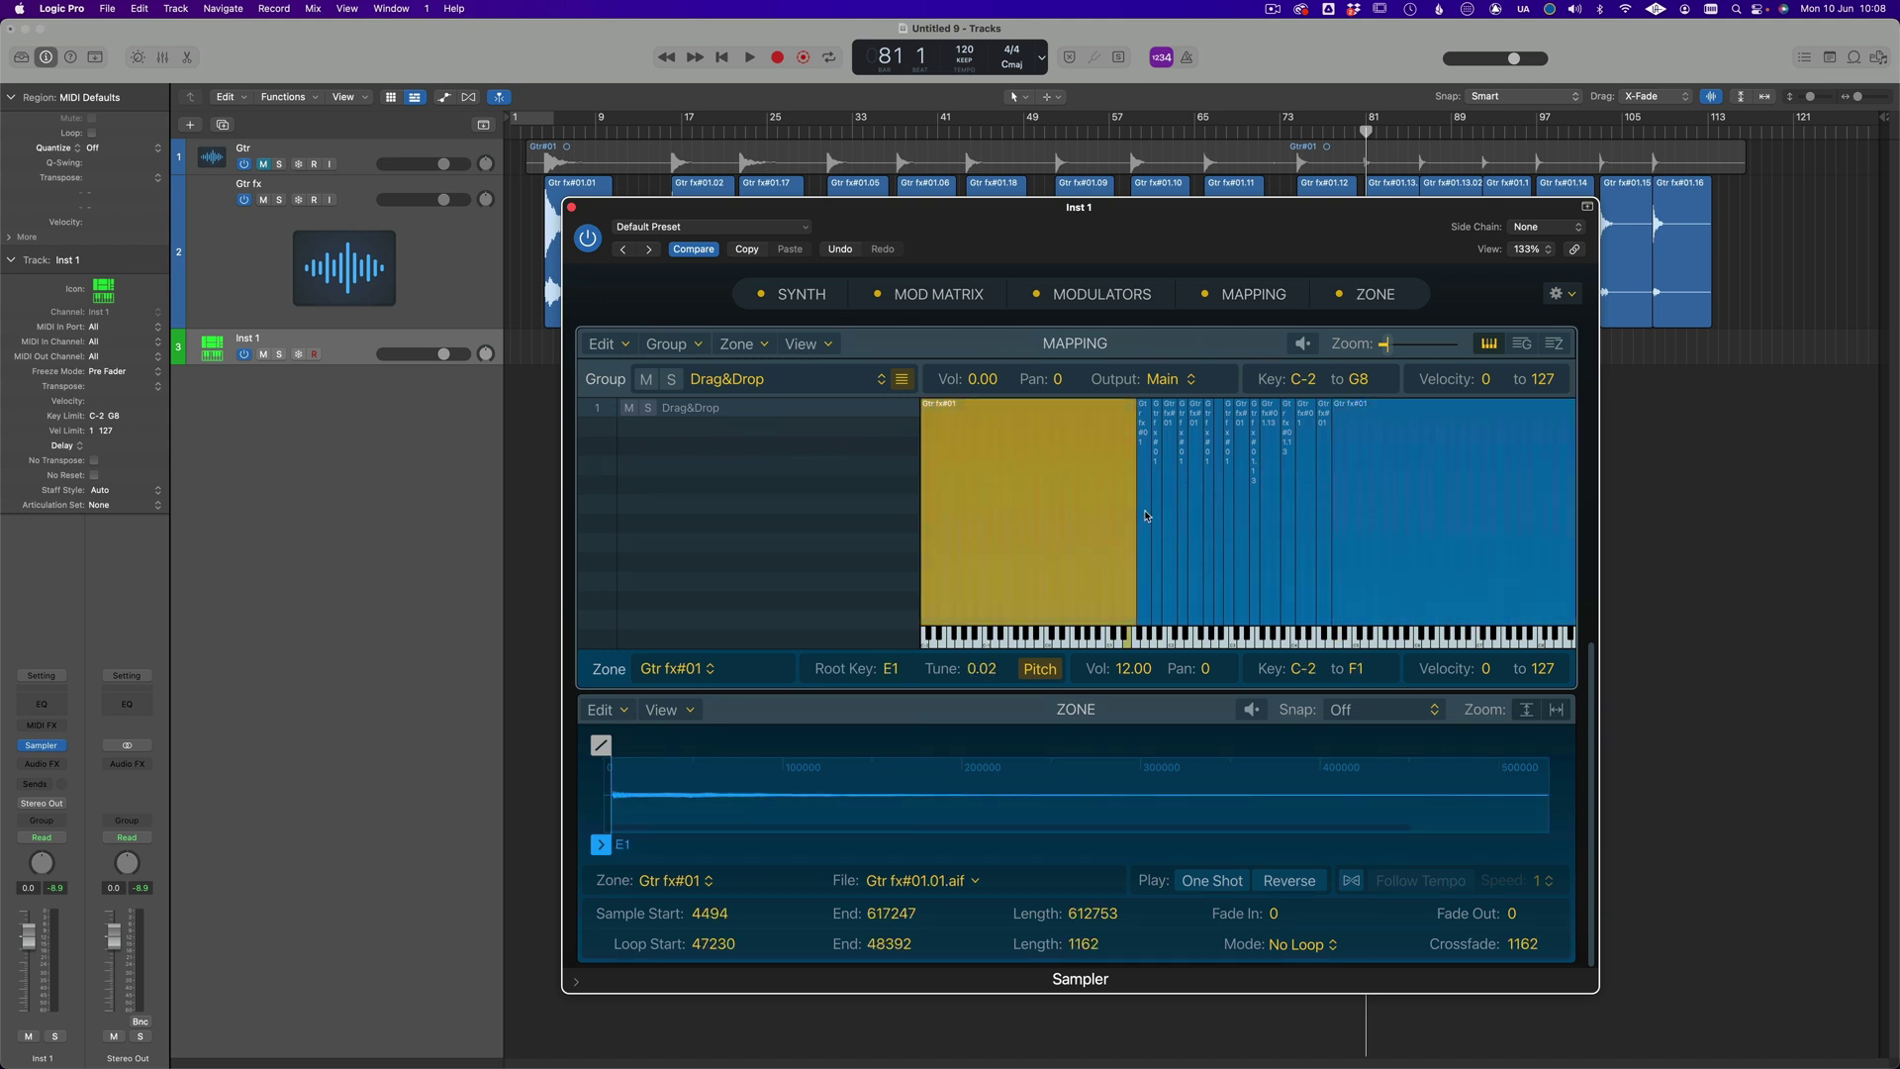
left_click(1144, 516)
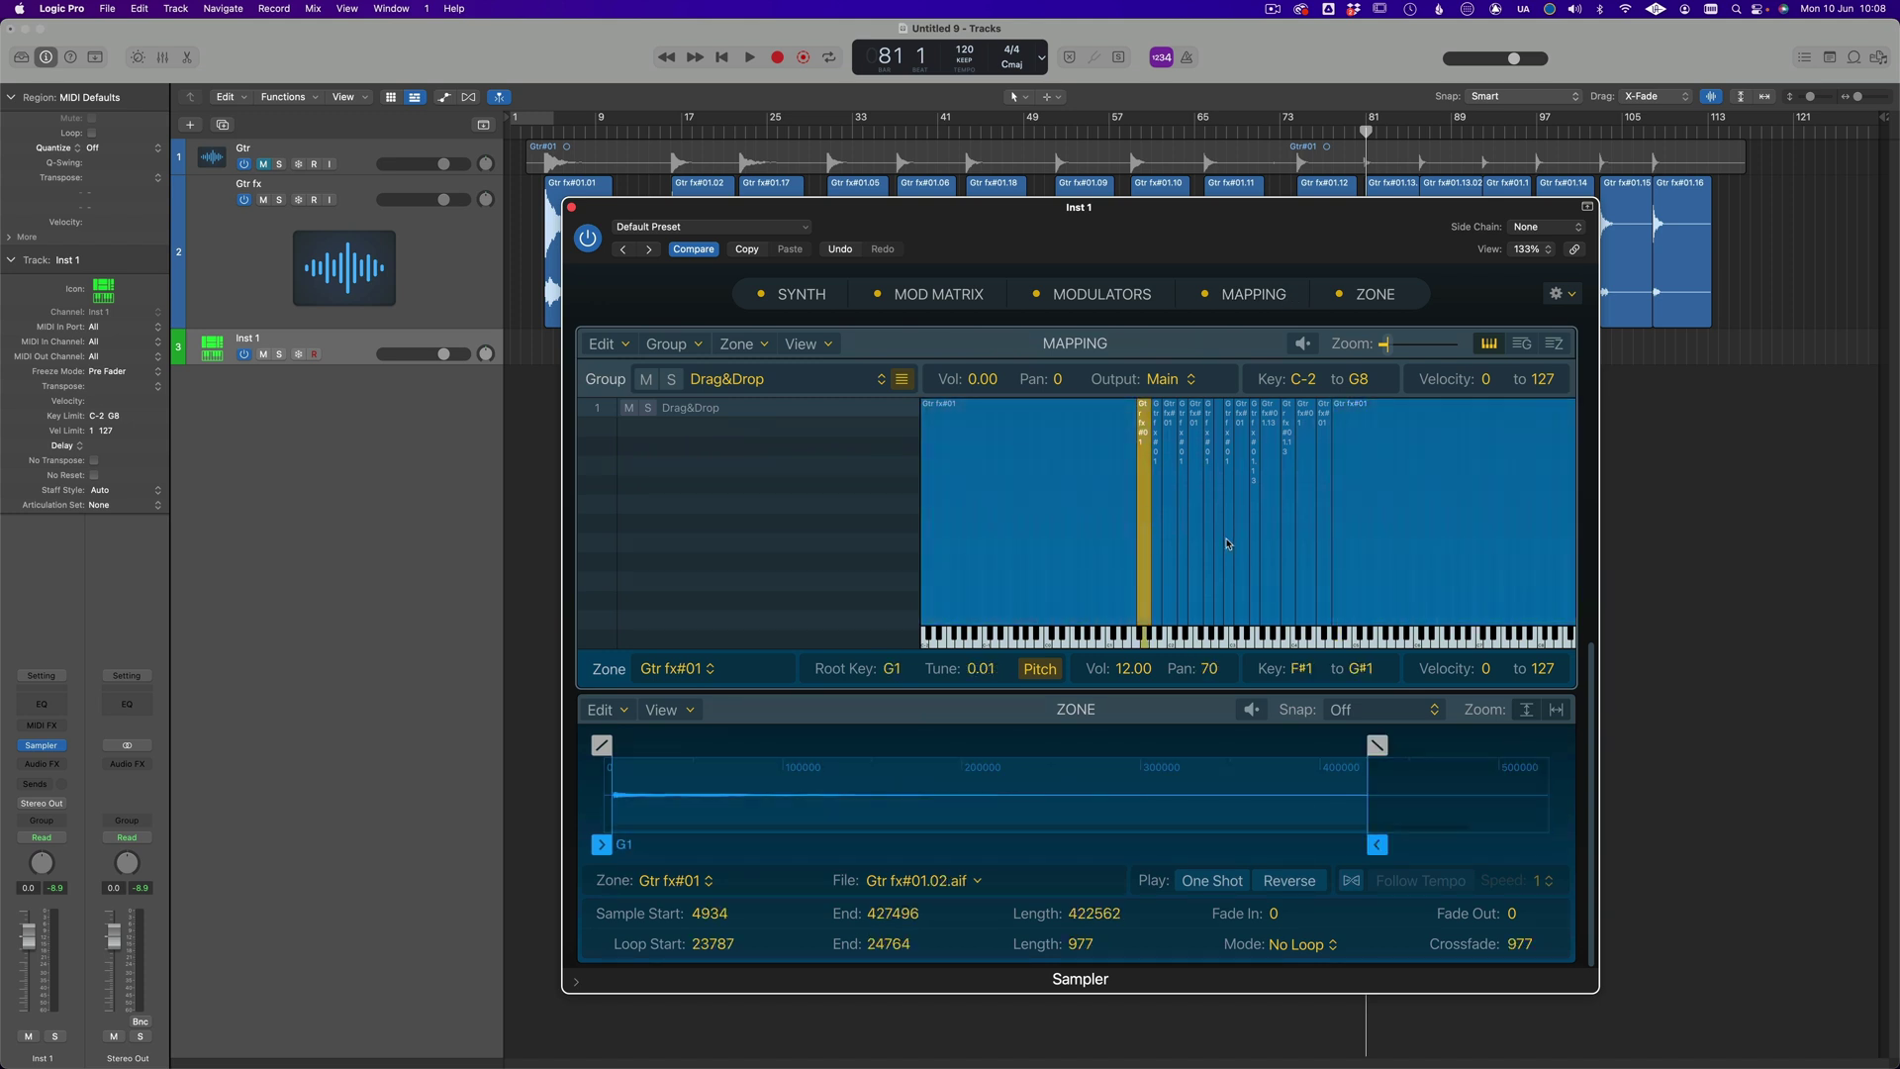
left_click(1169, 535)
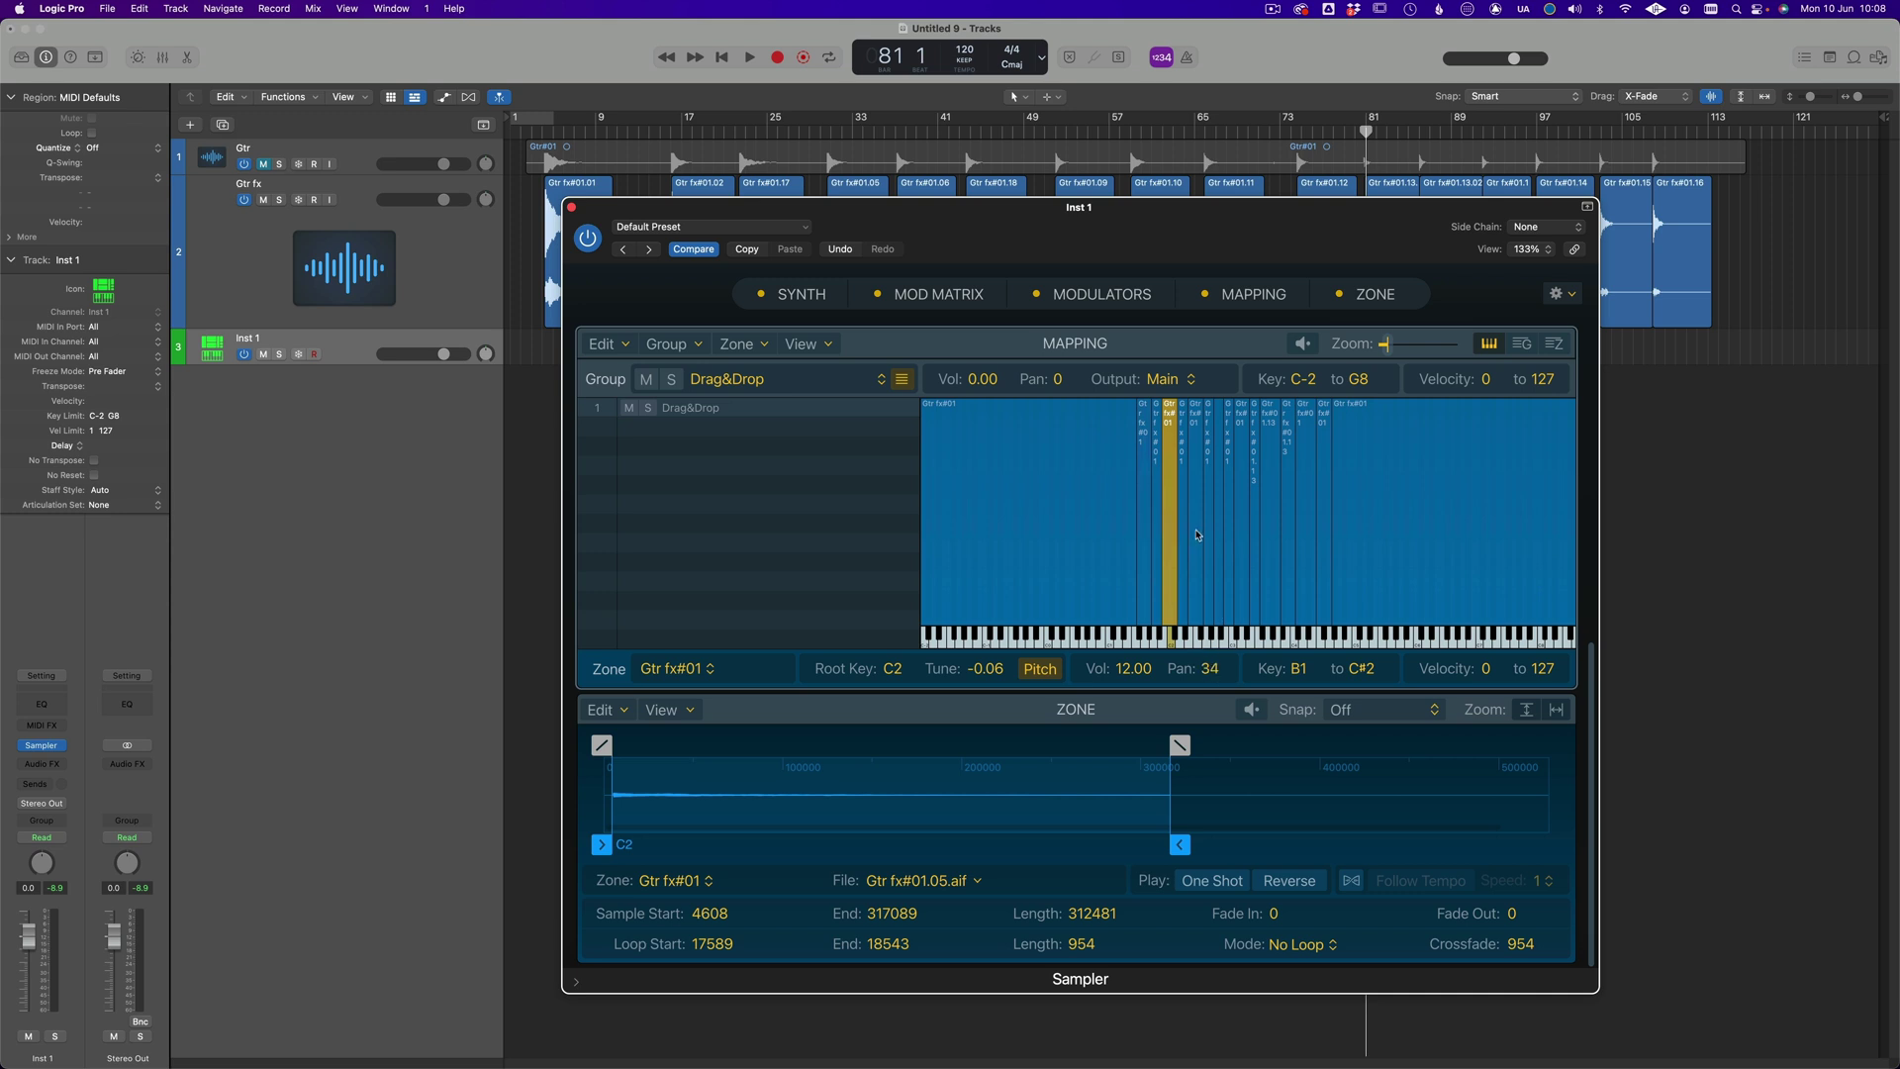
left_click(1197, 535)
left_click_drag(1215, 661, 1233, 595)
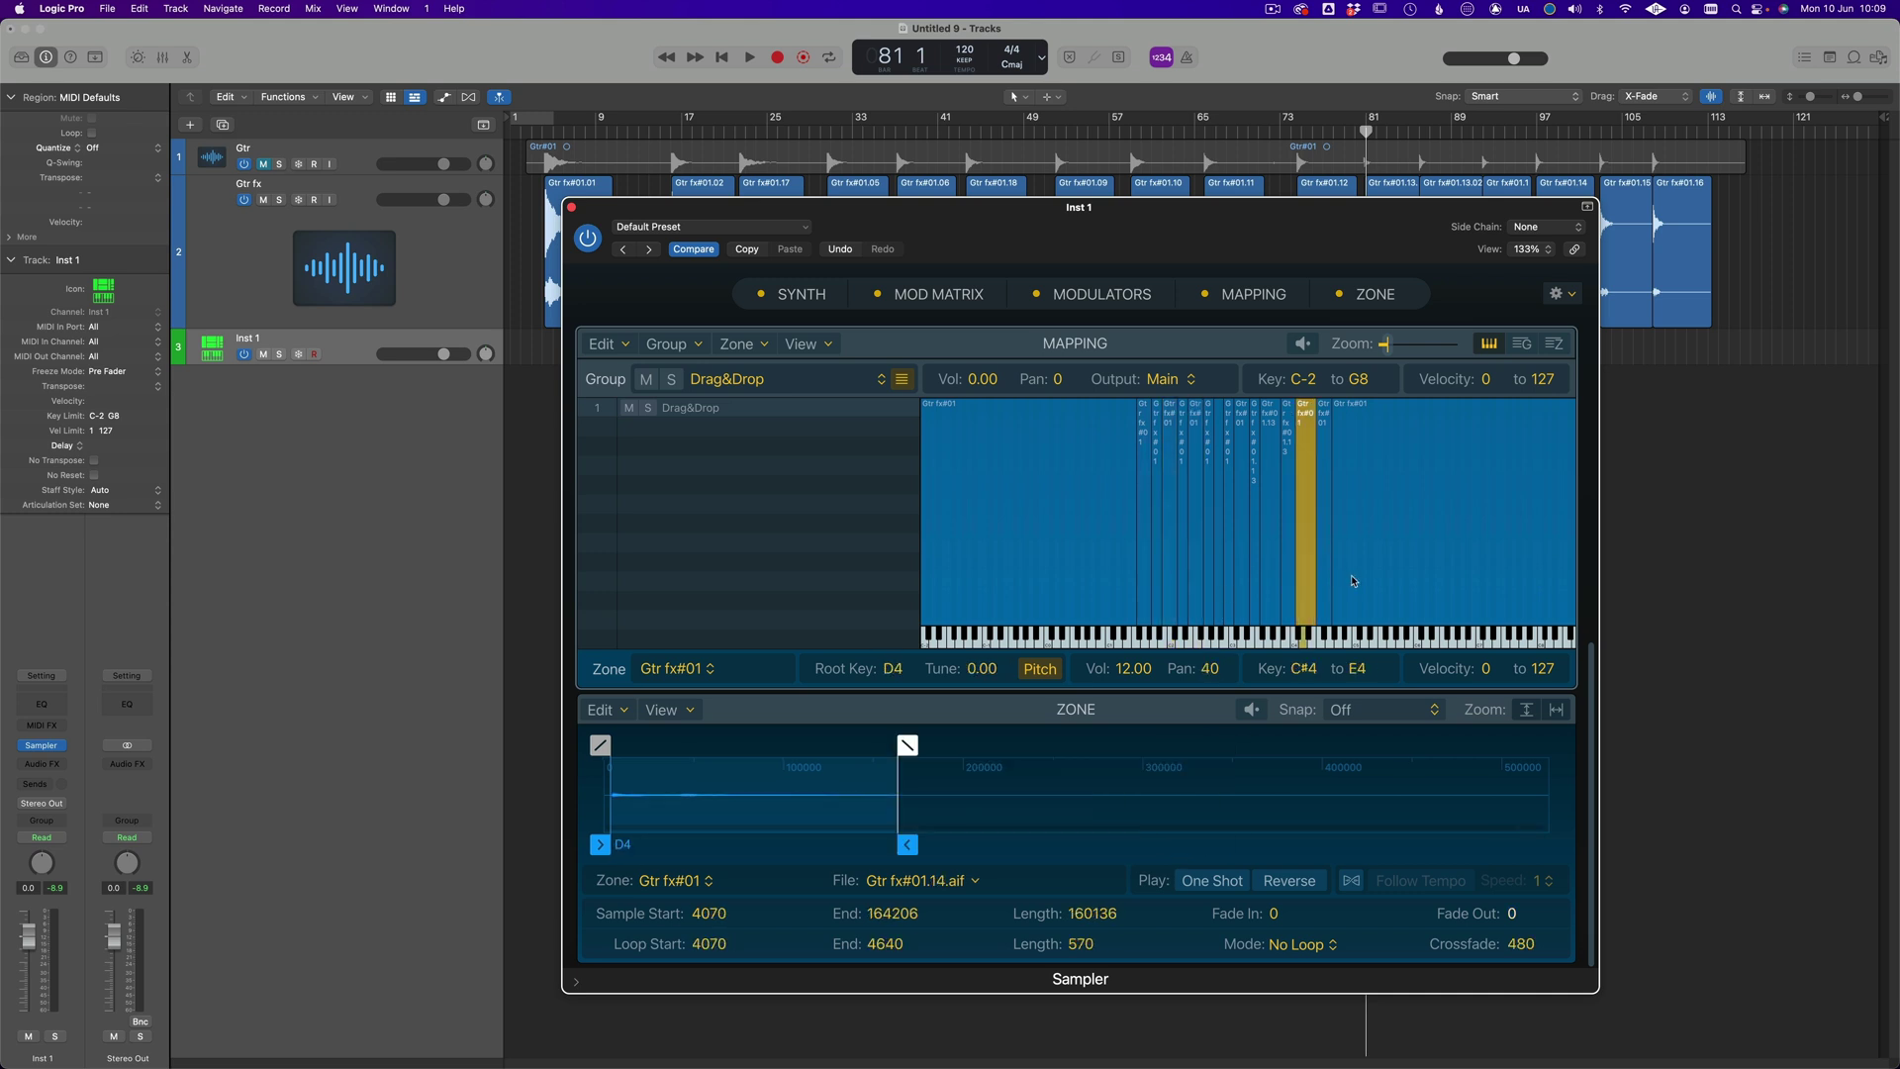
left_click(1353, 581)
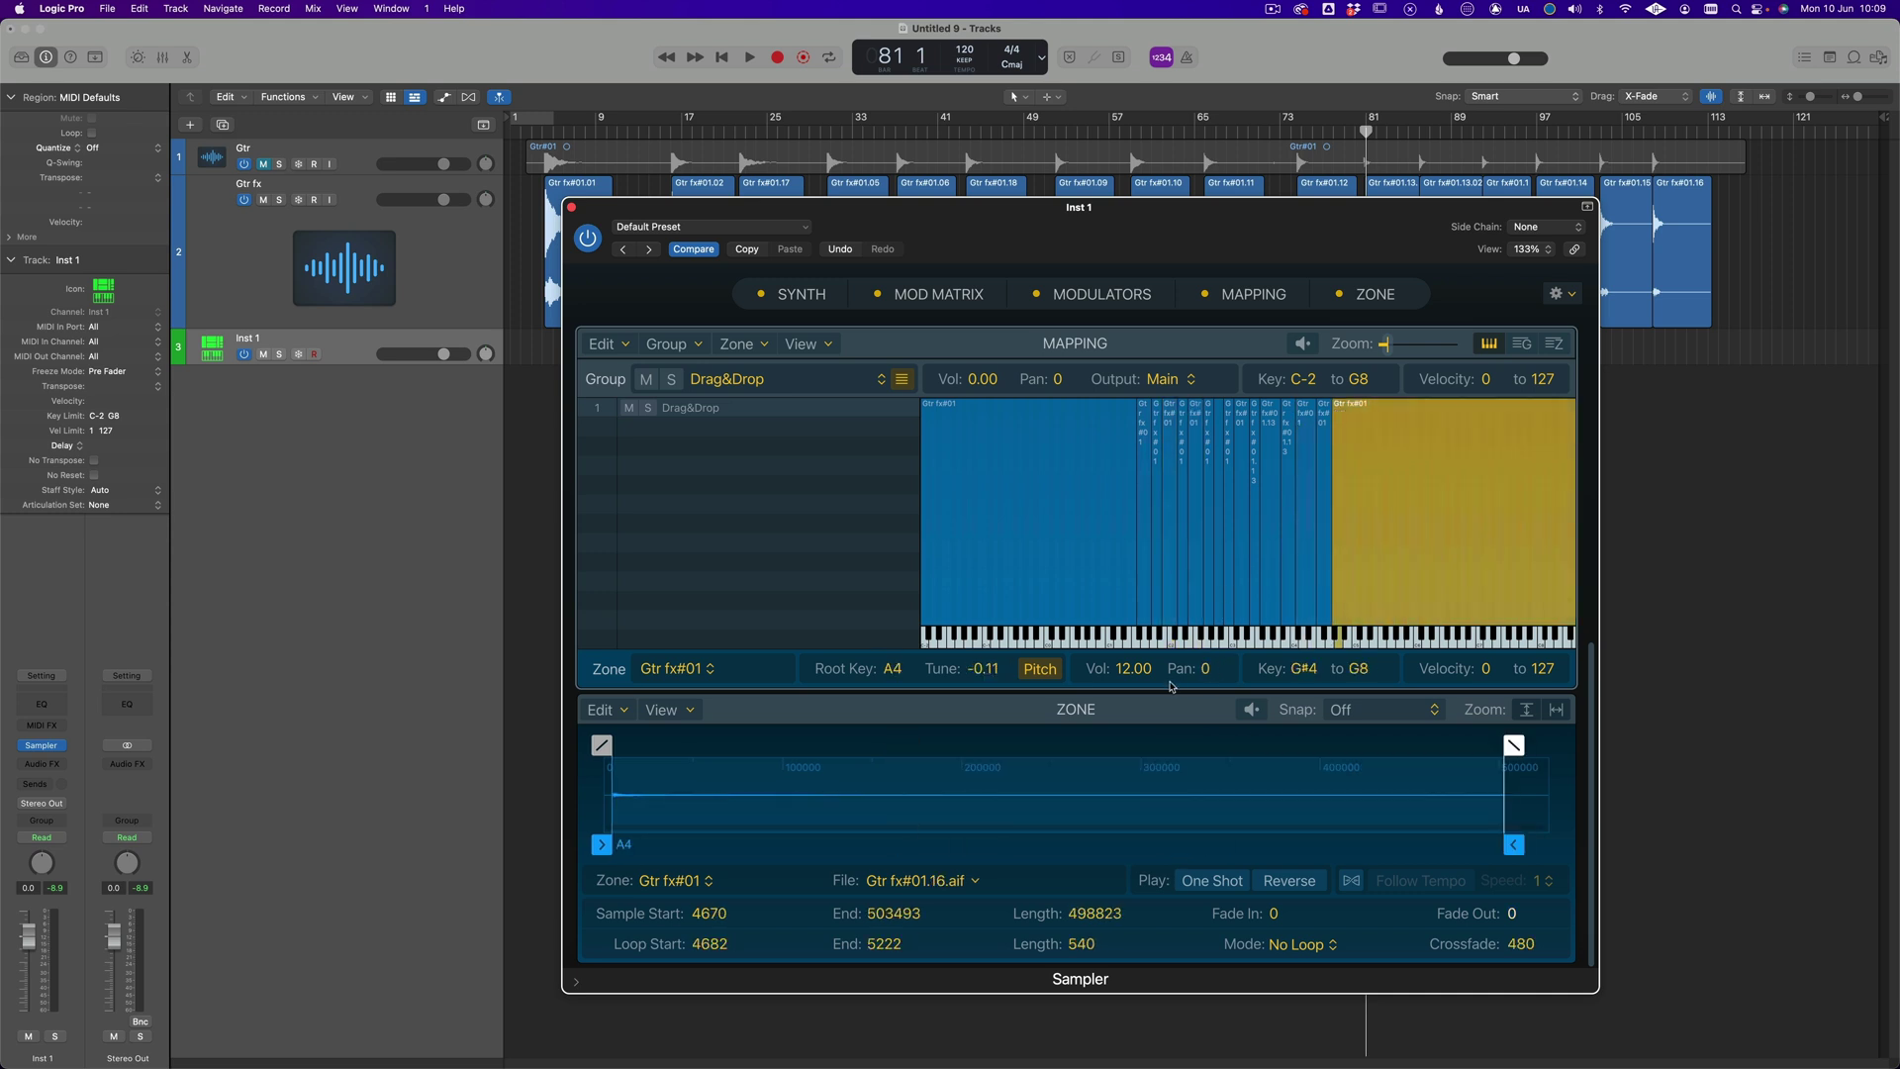
left_click_drag(1206, 671, 1233, 531)
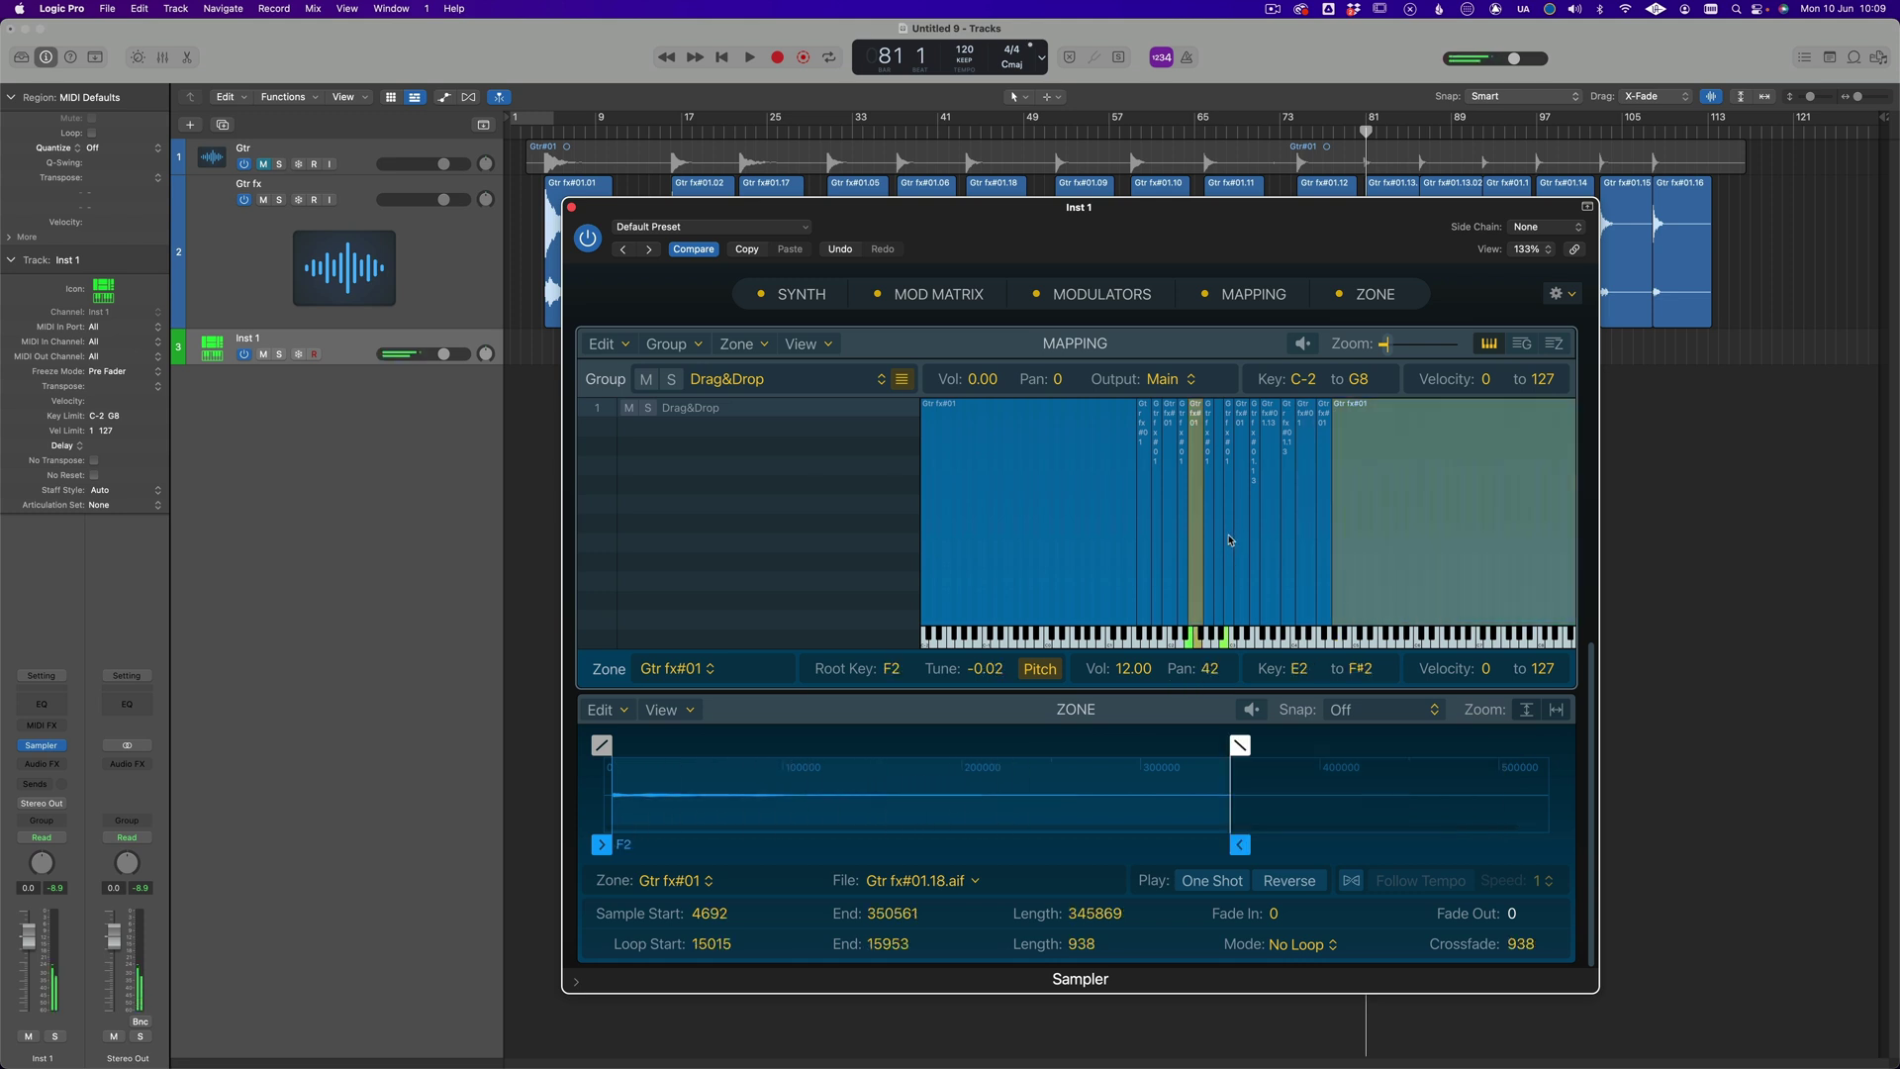
left_click(1230, 541)
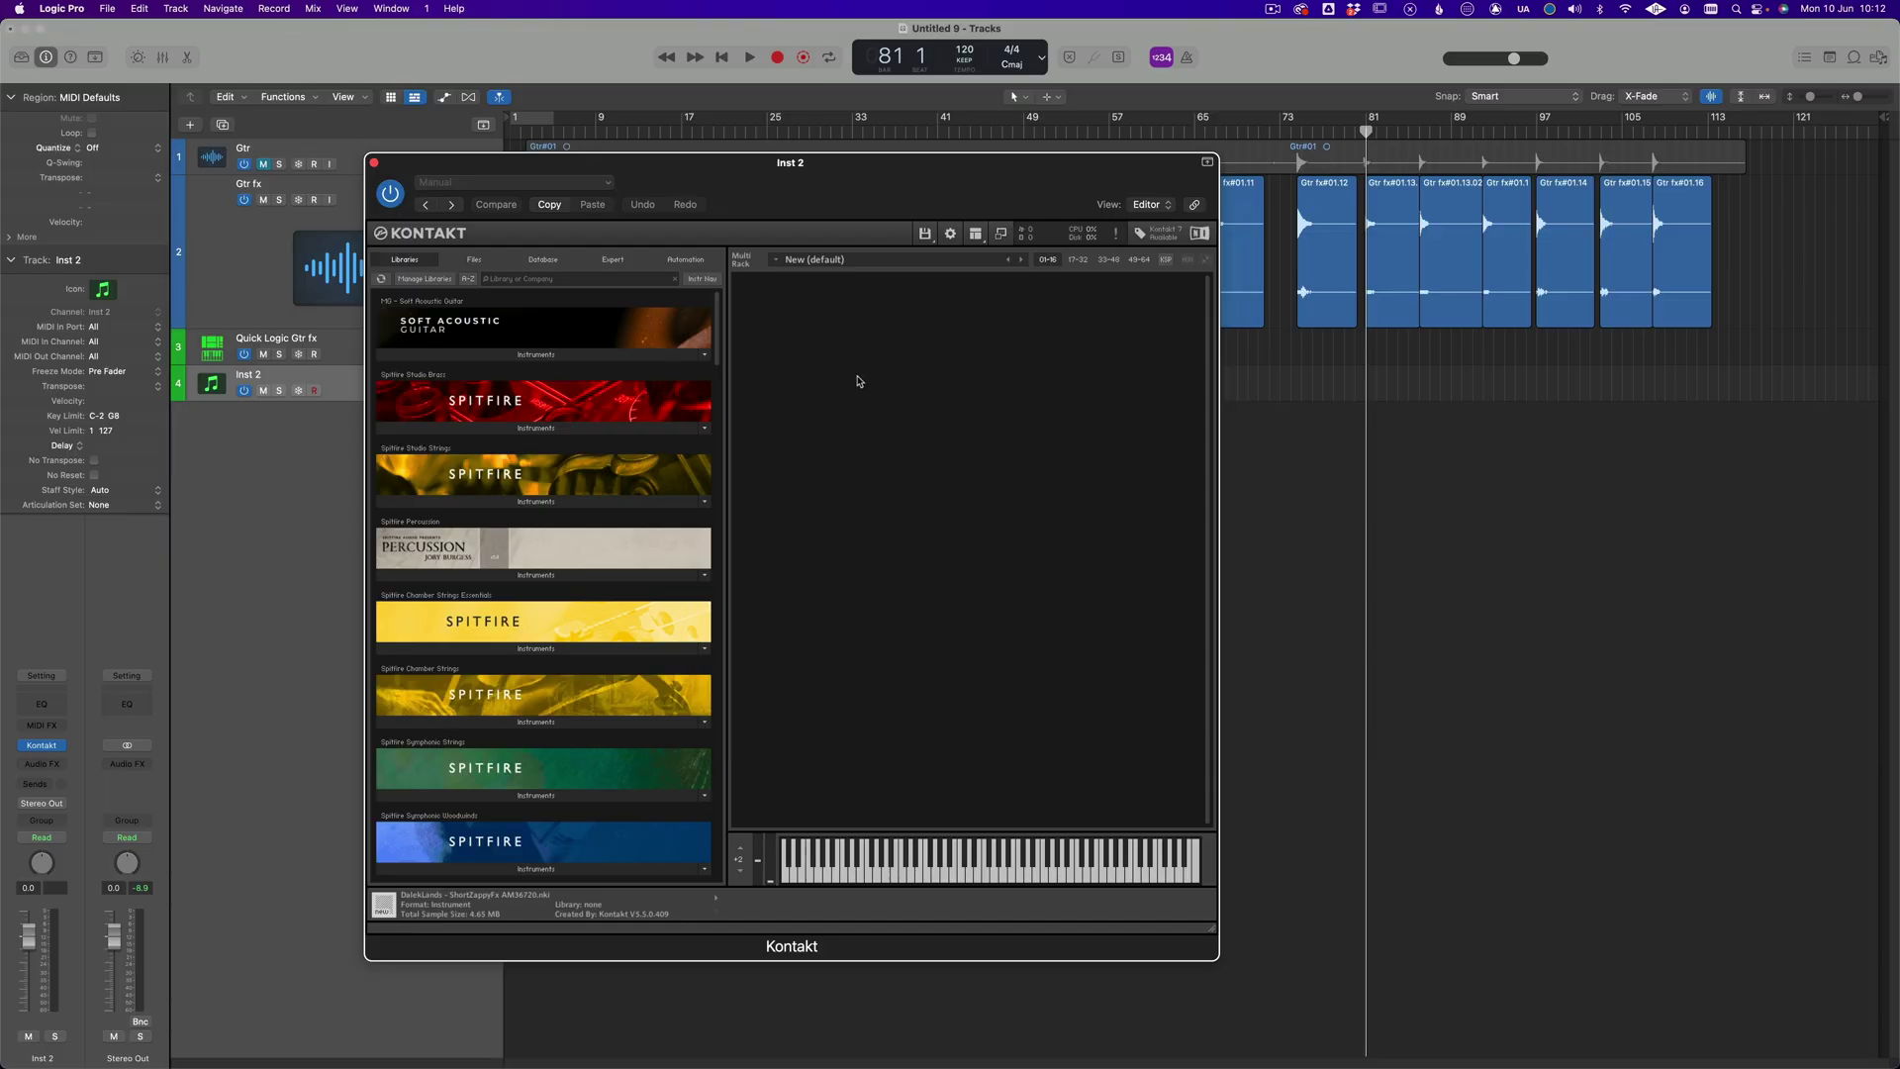
- Create an empty default instrument in Kontakt and open its group, mapping and wave editors
double_click(839, 365)
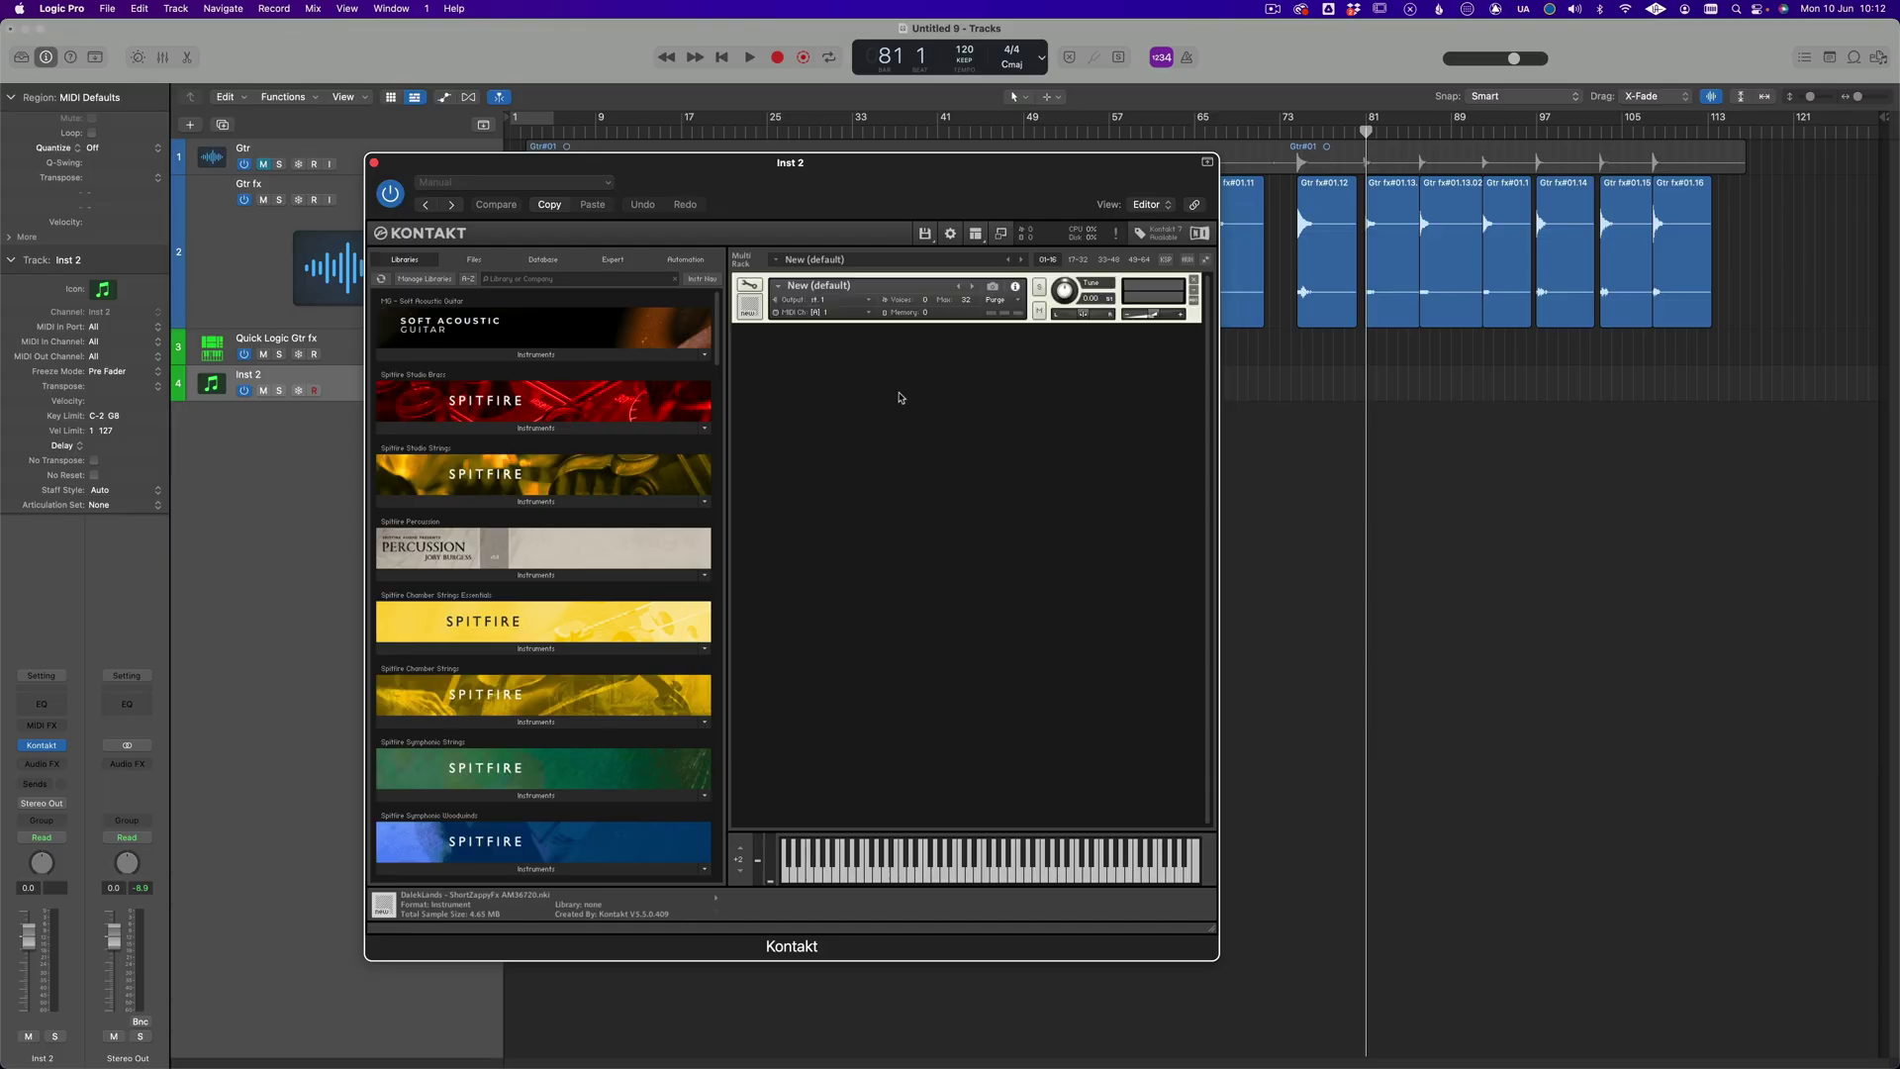
left_click(752, 286)
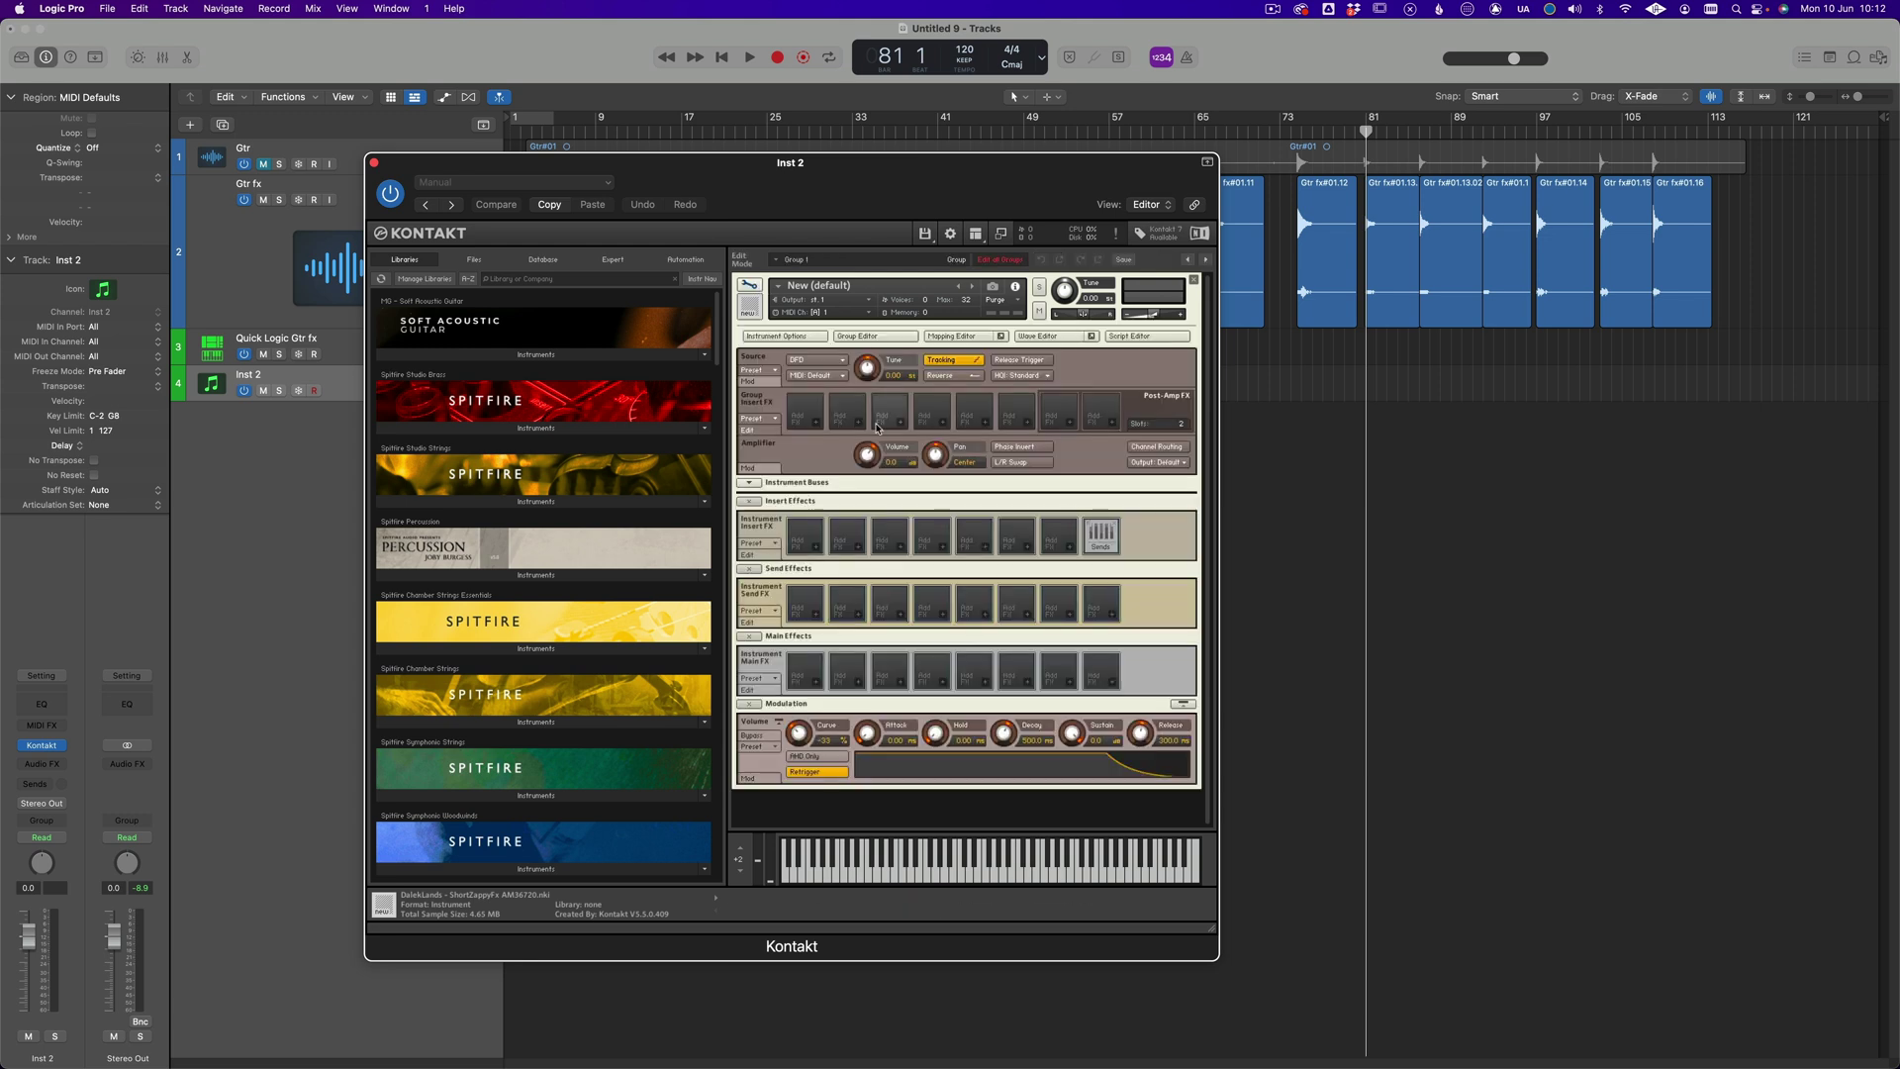
left_click(966, 342)
left_click(1039, 336)
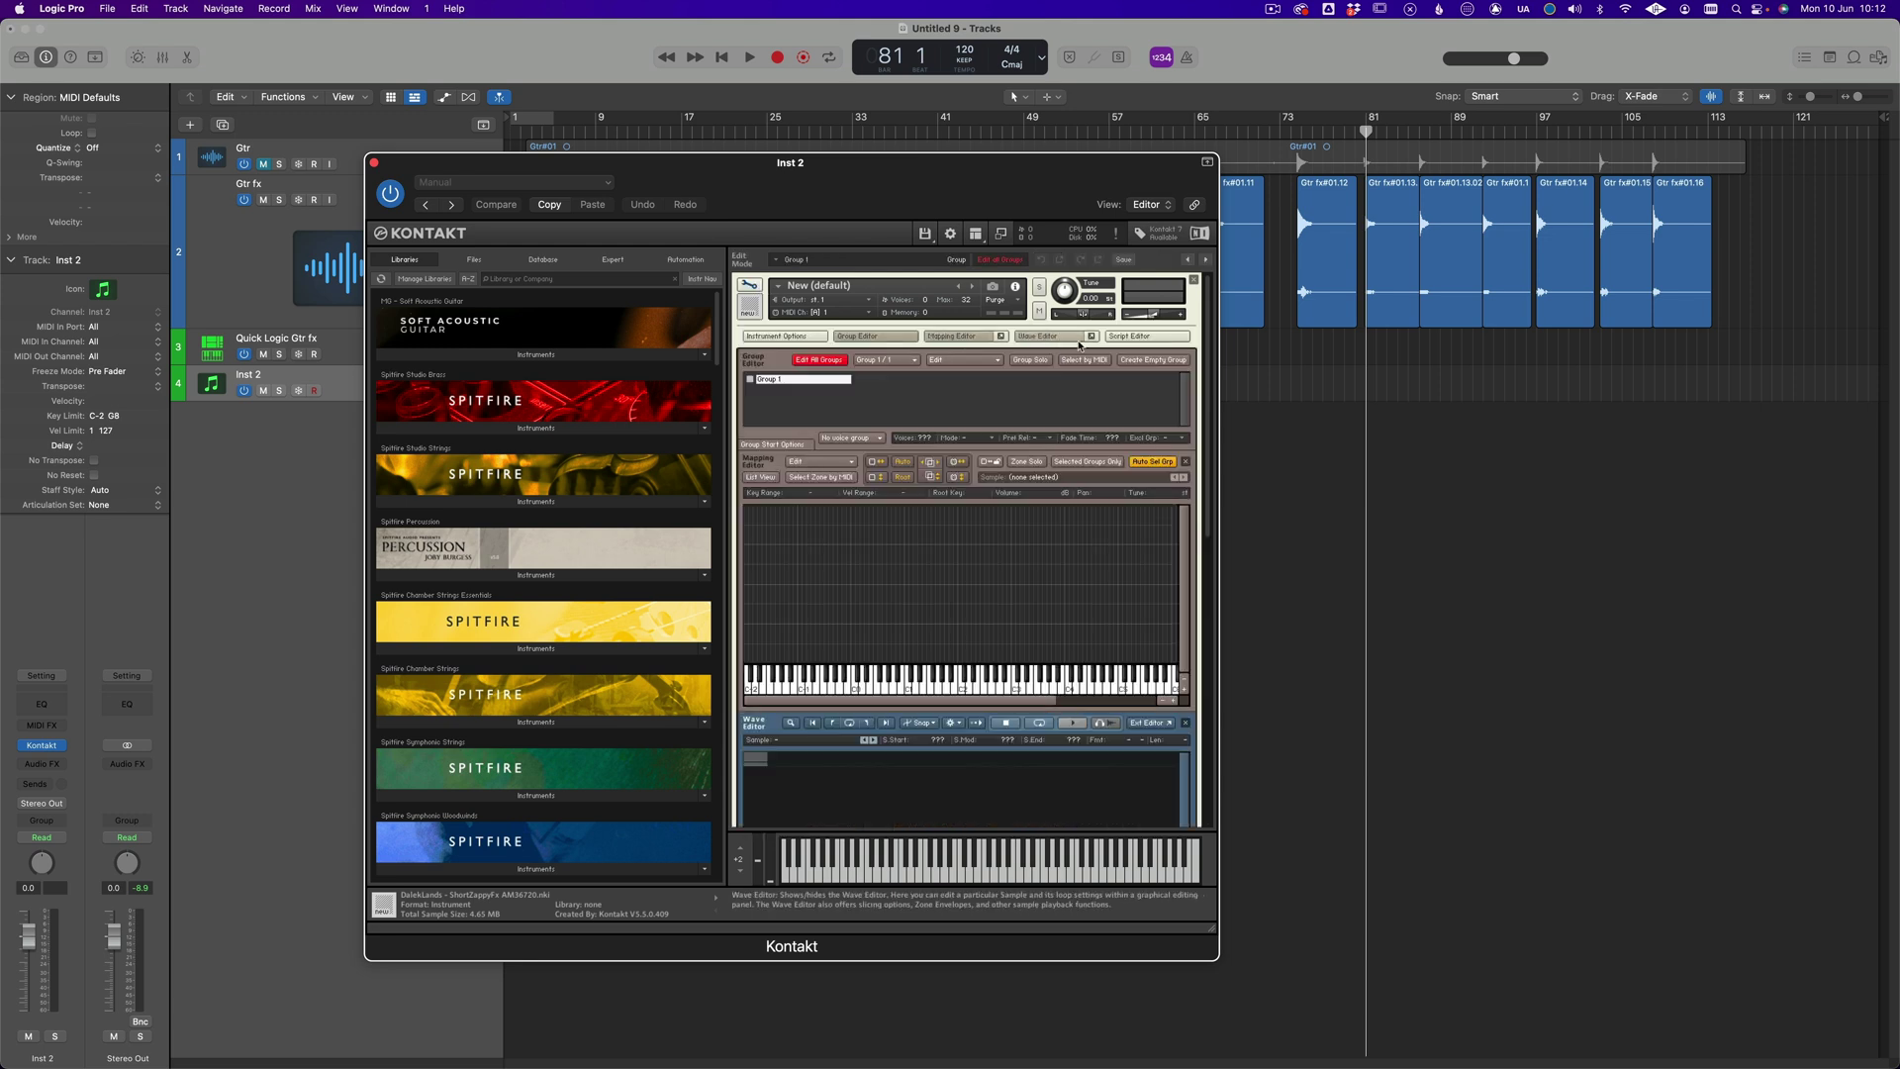
scroll(994, 389, "down", 8)
scroll(1029, 488, "up", 10)
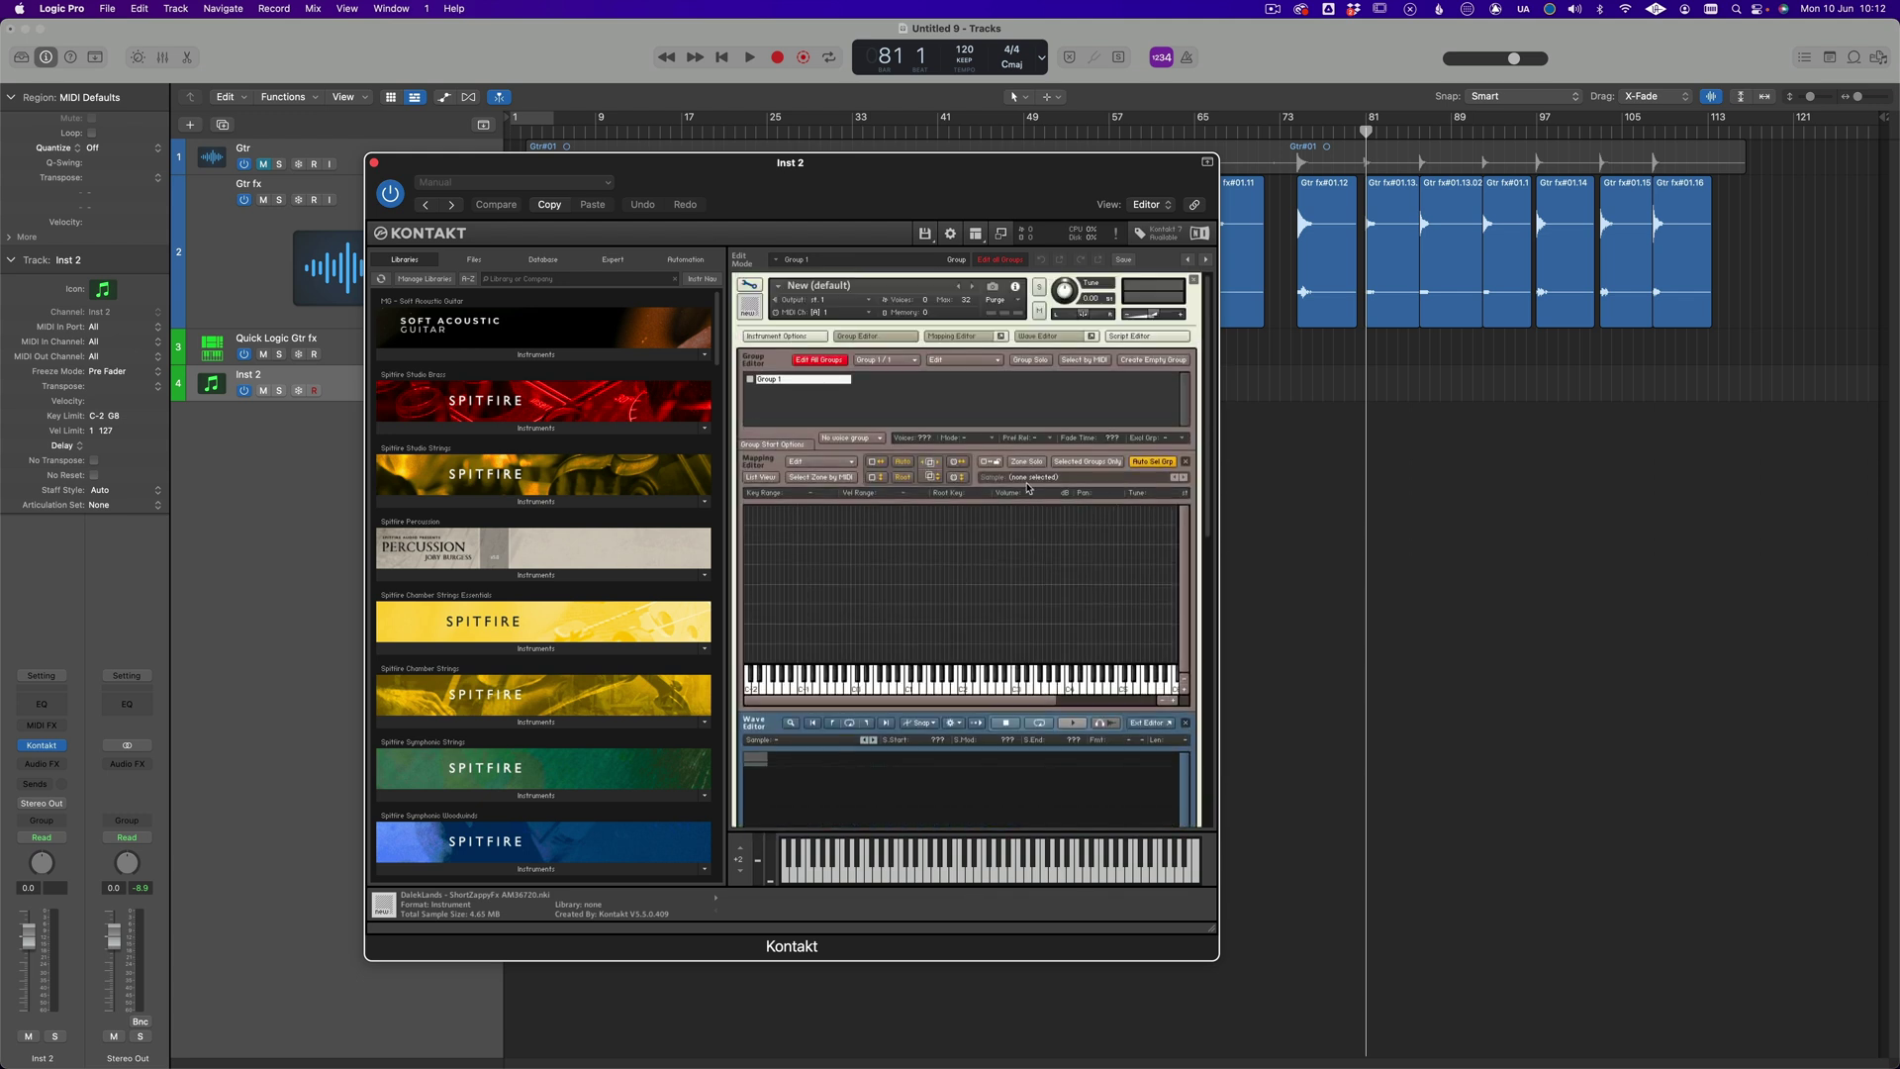
- Switch to Finder and place the sample Gtr fx#01.01.aif on a single key in Kontakt's mapping editor
key("super+Tab")
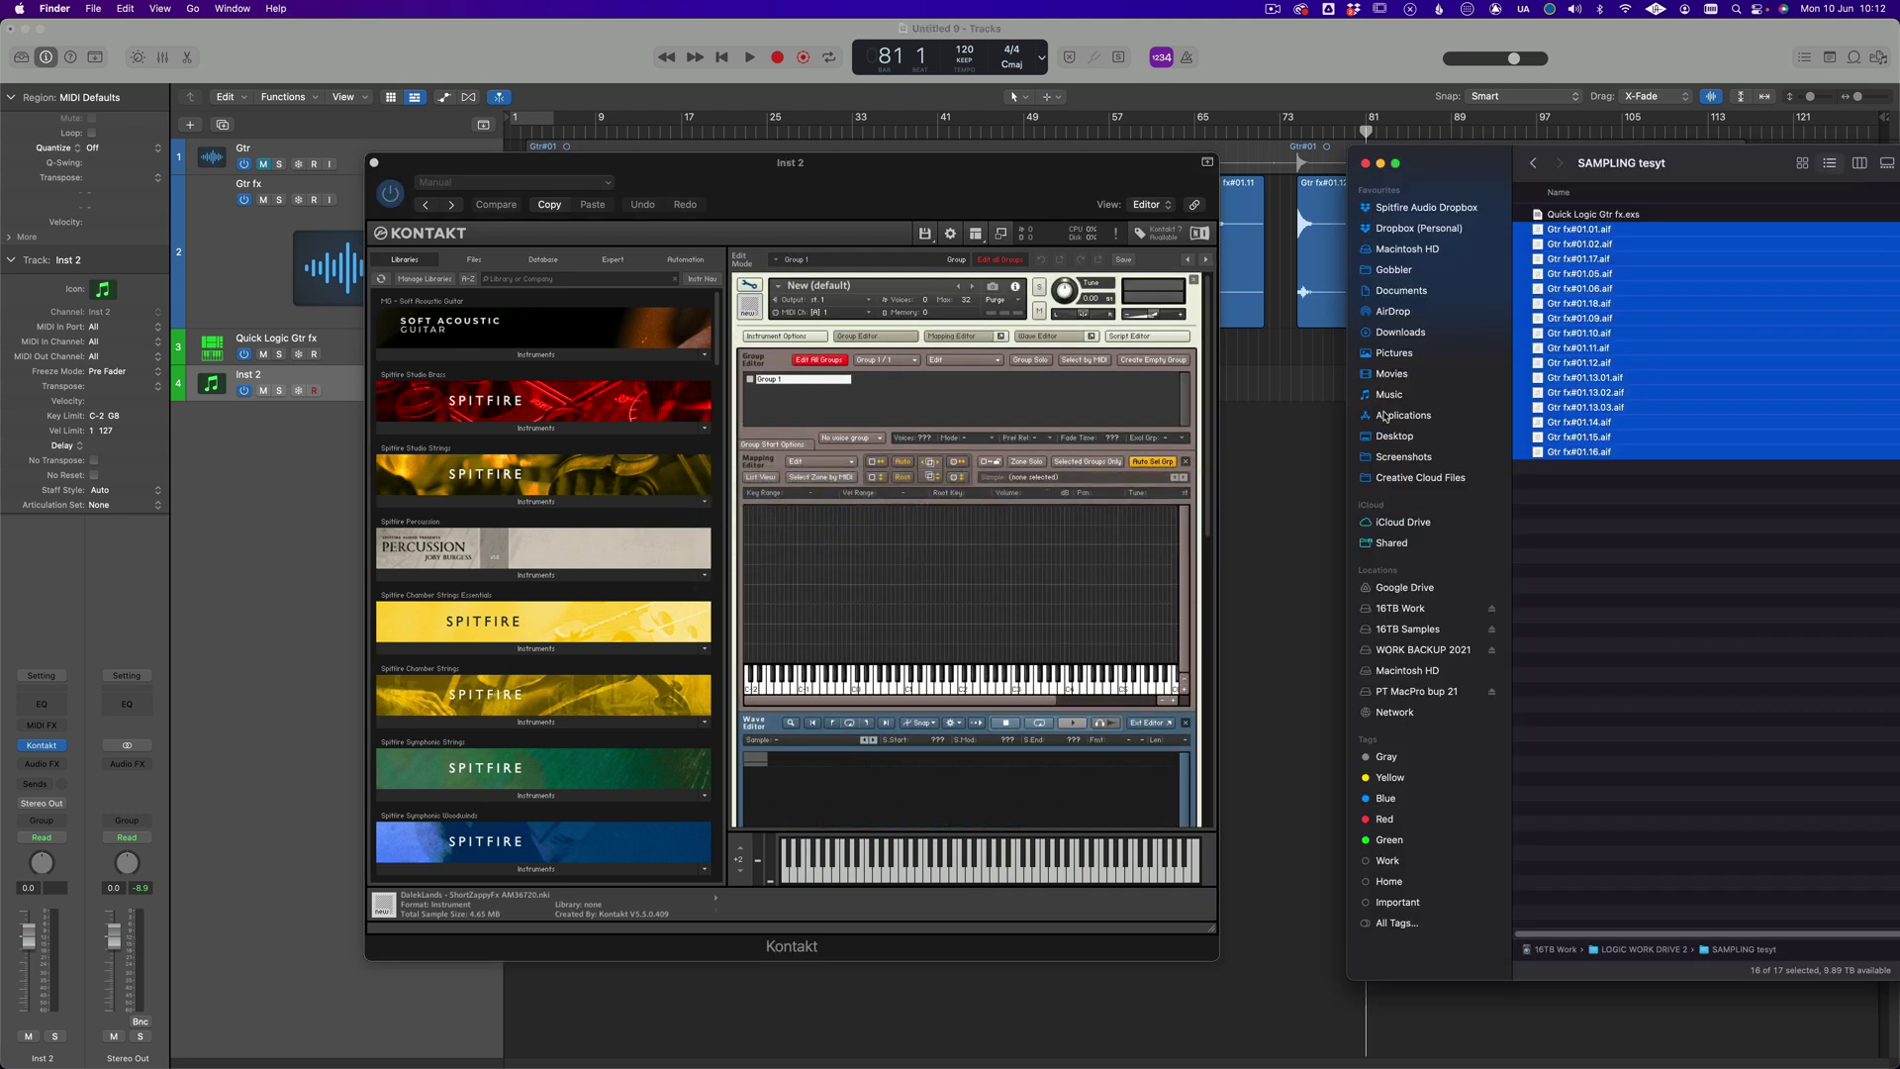
left_click(1580, 228)
left_click_drag(1580, 228, 923, 690)
left_click(923, 690)
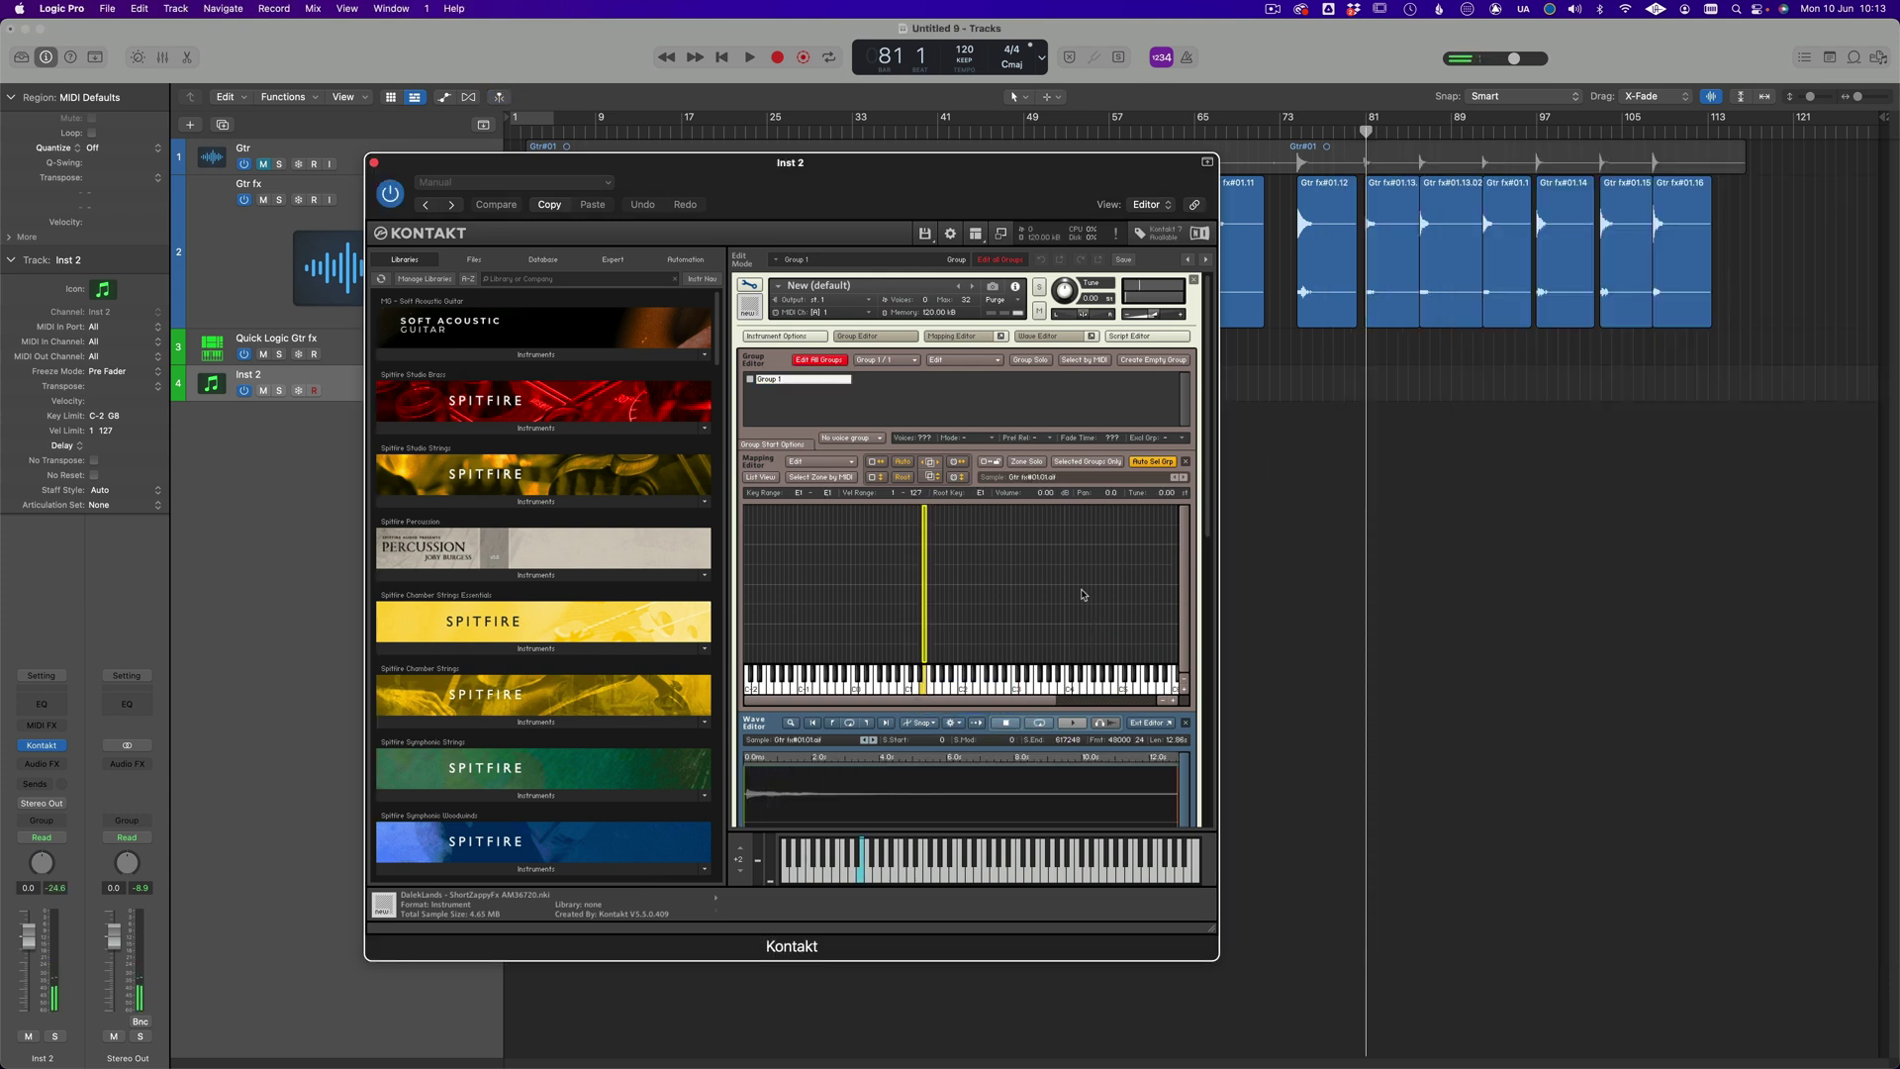
- Map the sample Gtr fx#01.02.aif from Finder to its own single key, two white keys above the first sample
key("super+Tab")
key("space")
left_click_drag(1580, 232, 938, 685)
key("super+Tab")
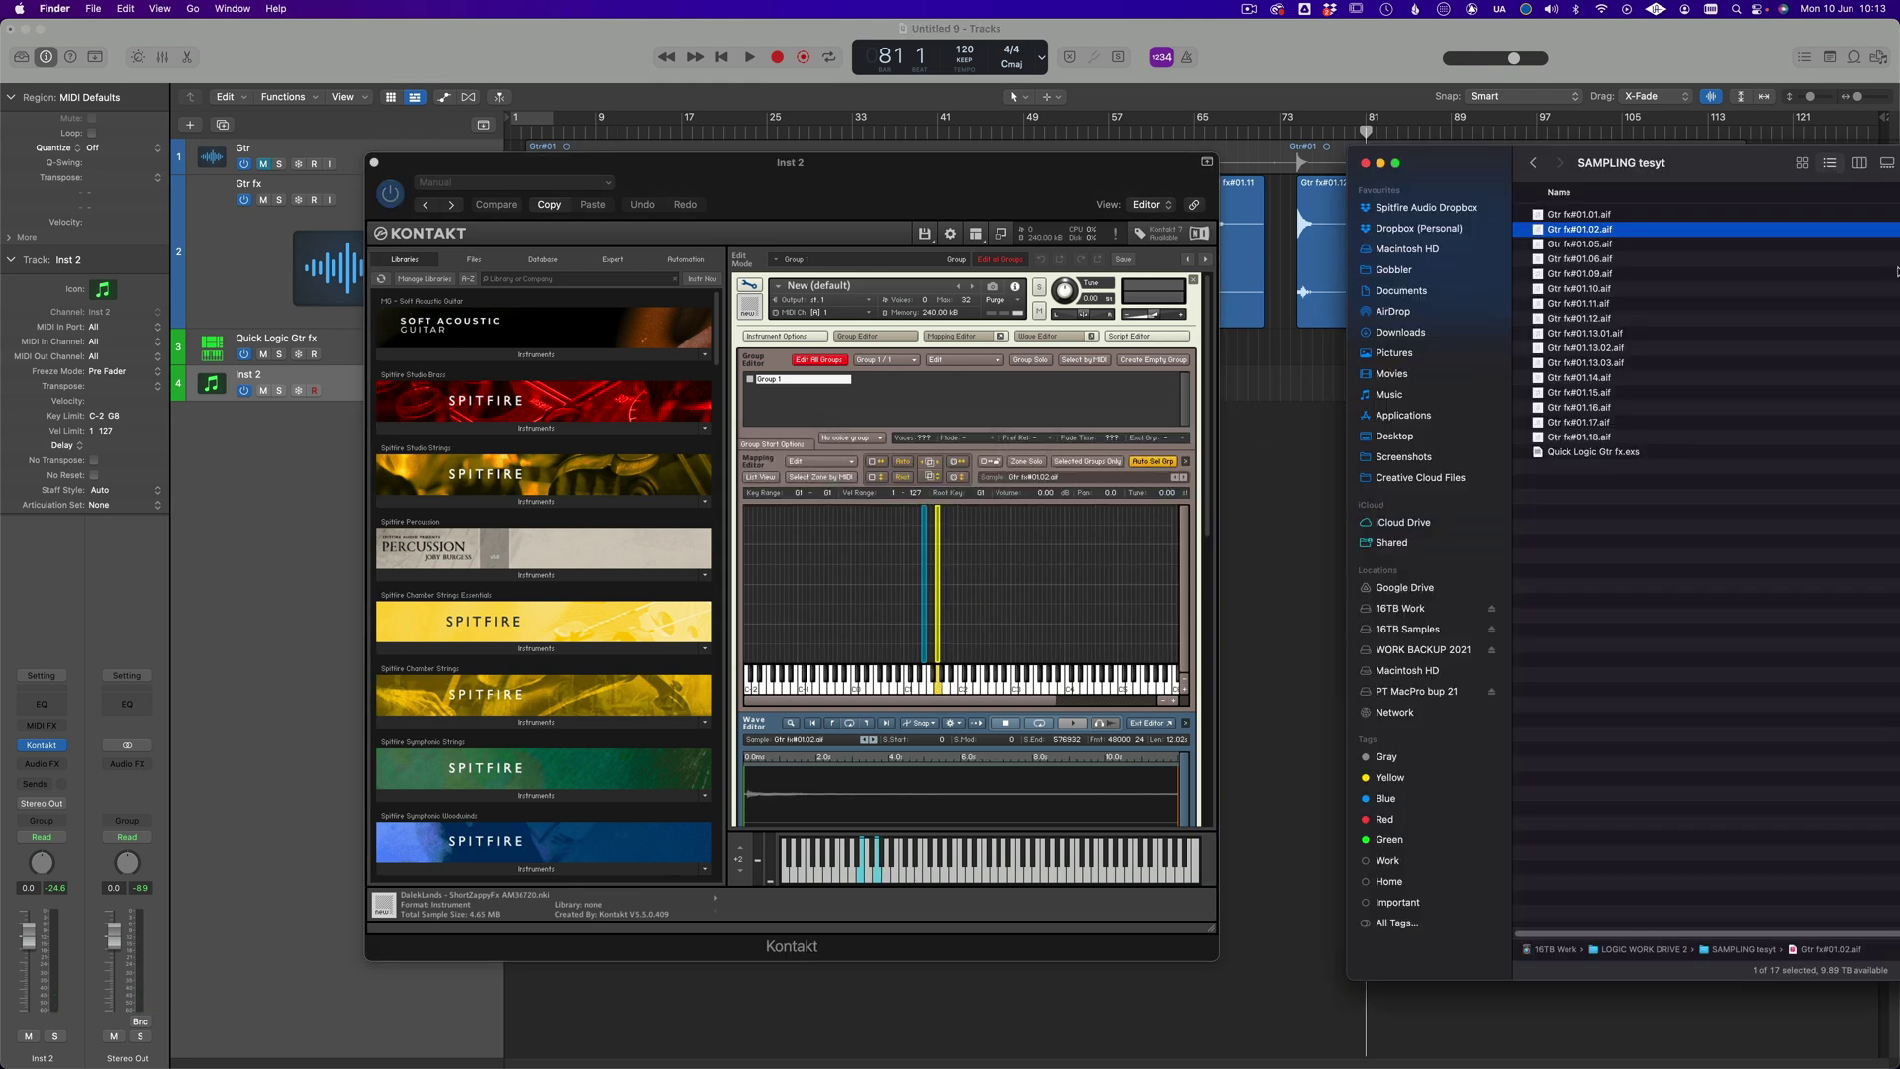
- Audition the sample Gtr fx#01.05.aif in Finder and map it to its own single key above the previous samples
left_click(1593, 247)
key("space")
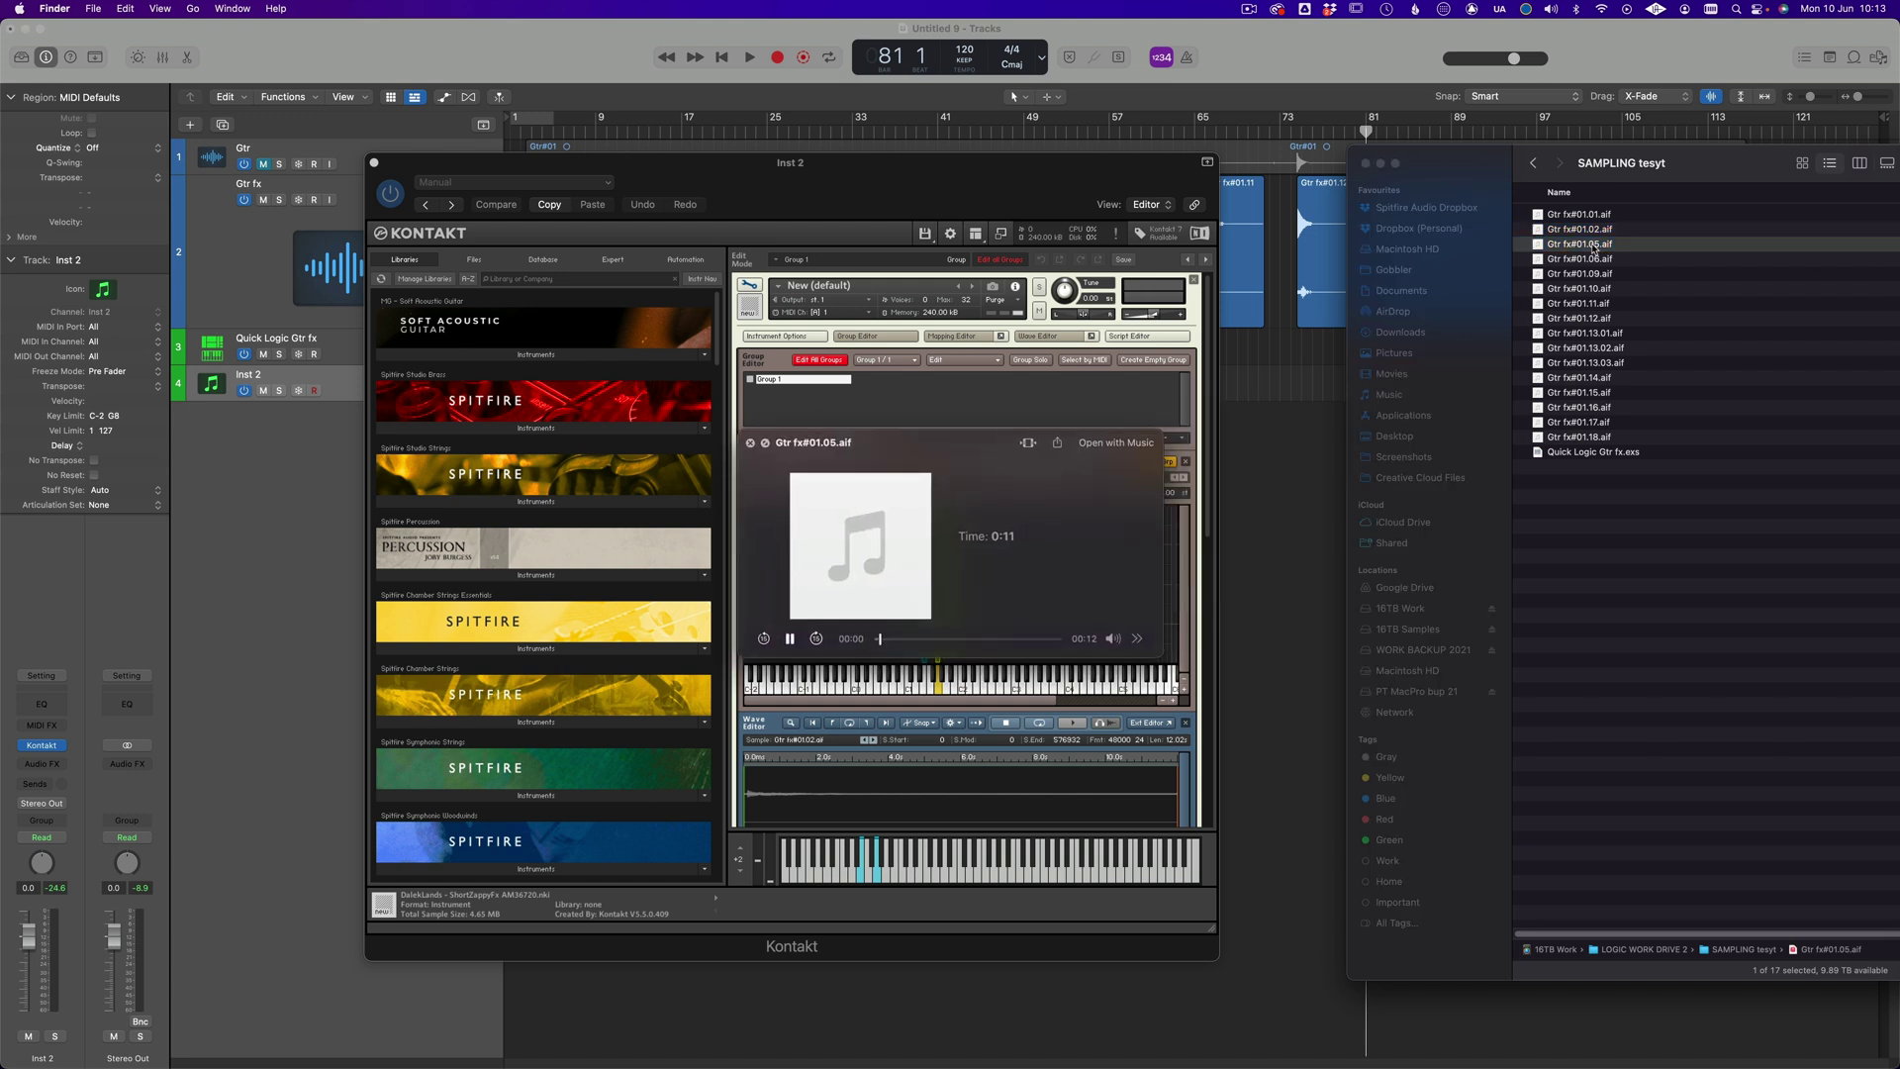
key("space")
left_click_drag(1593, 247, 956, 683)
- Audition the remaining samples from Gtr fx#01.09.aif to Gtr fx#01.18.aif and map each onto its own single key at its pitch
left_click(1599, 276)
key("space")
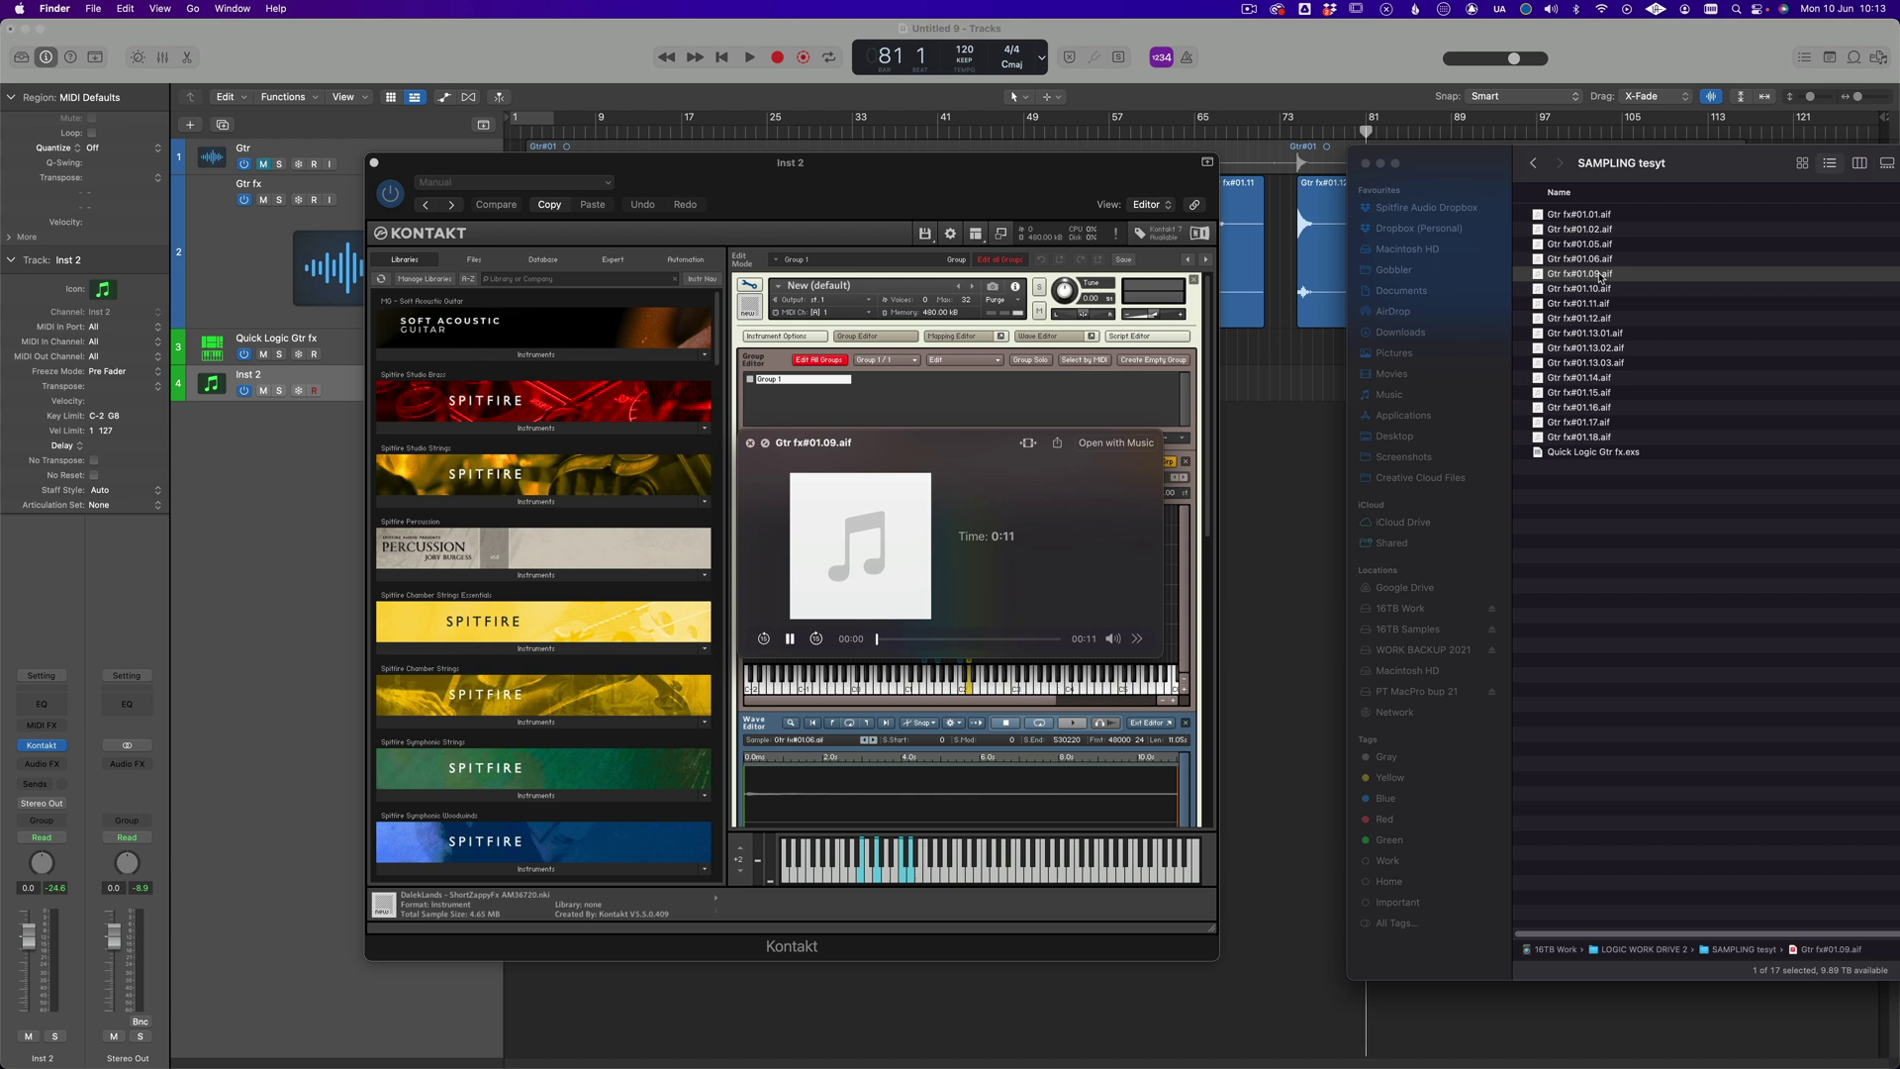
key("Down")
key("Down")
key("Down")
key("Down")
key("Down")
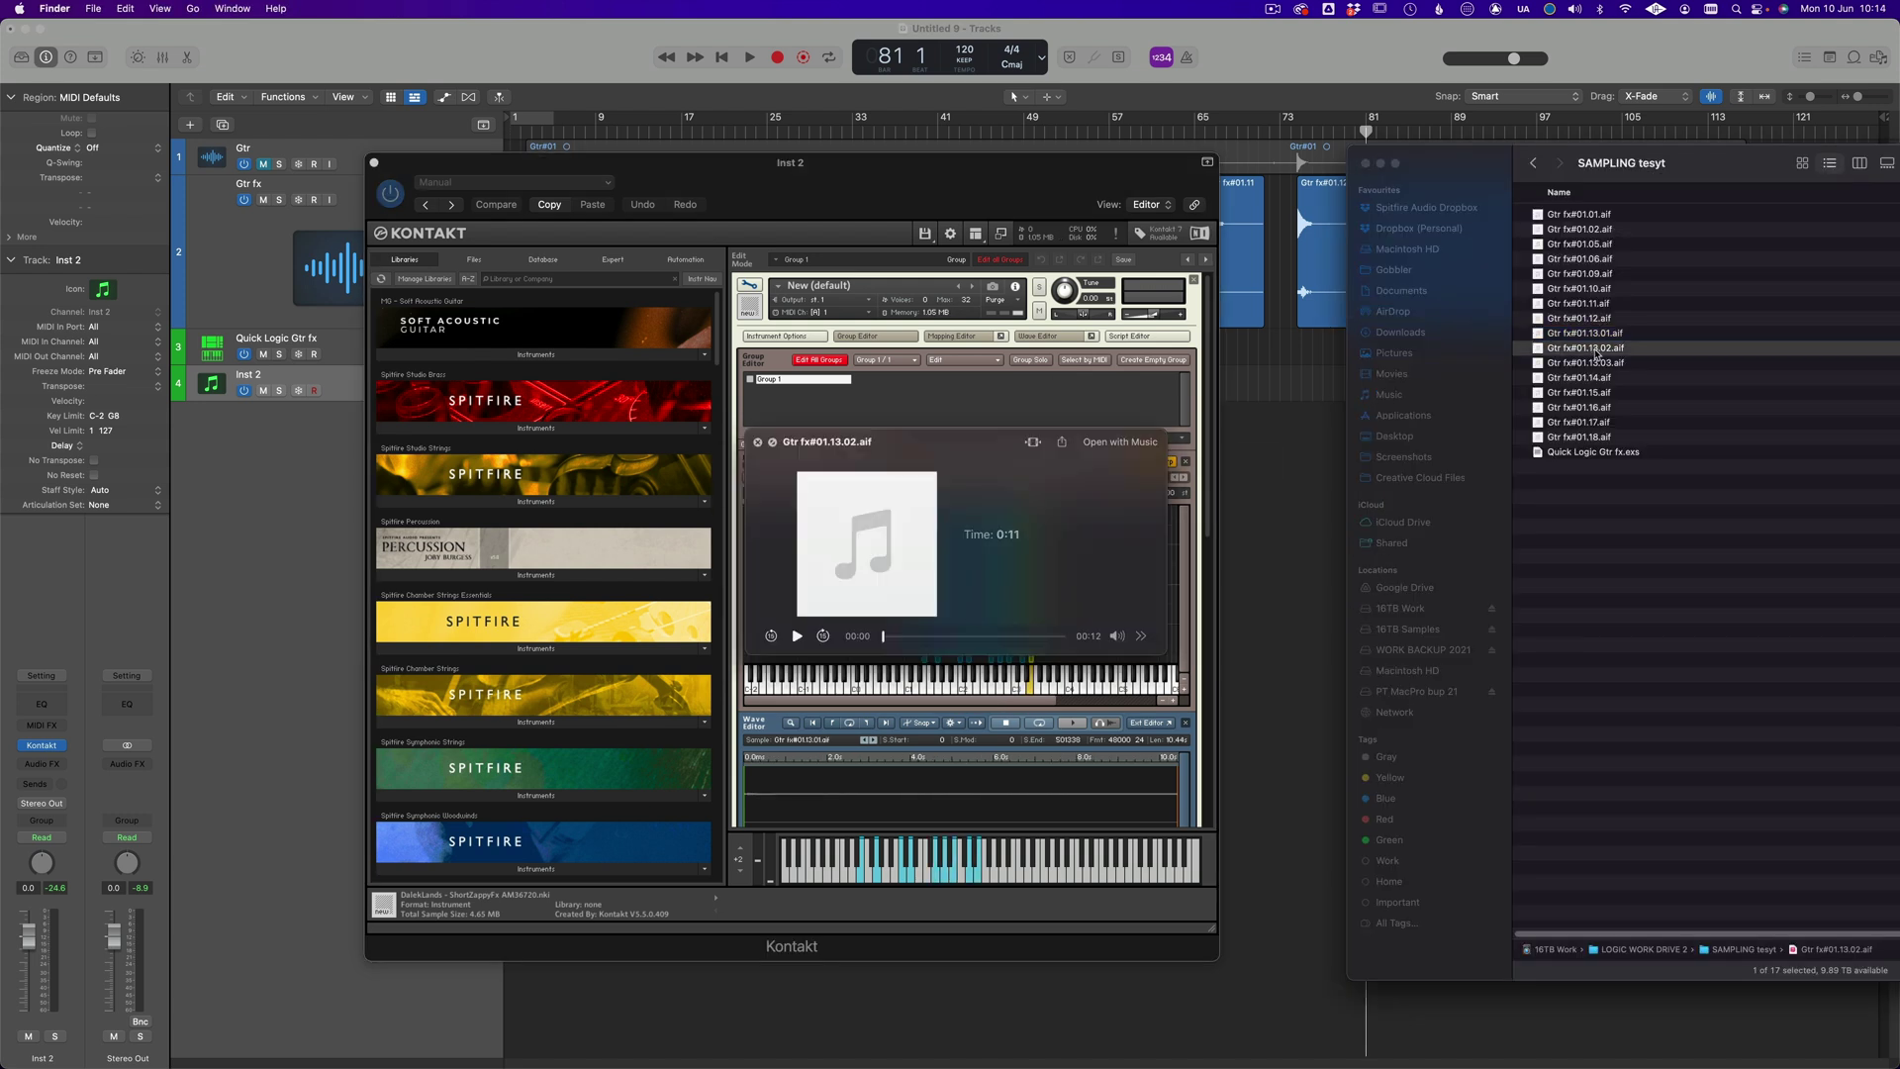
key("space")
left_click_drag(1593, 348, 1076, 683)
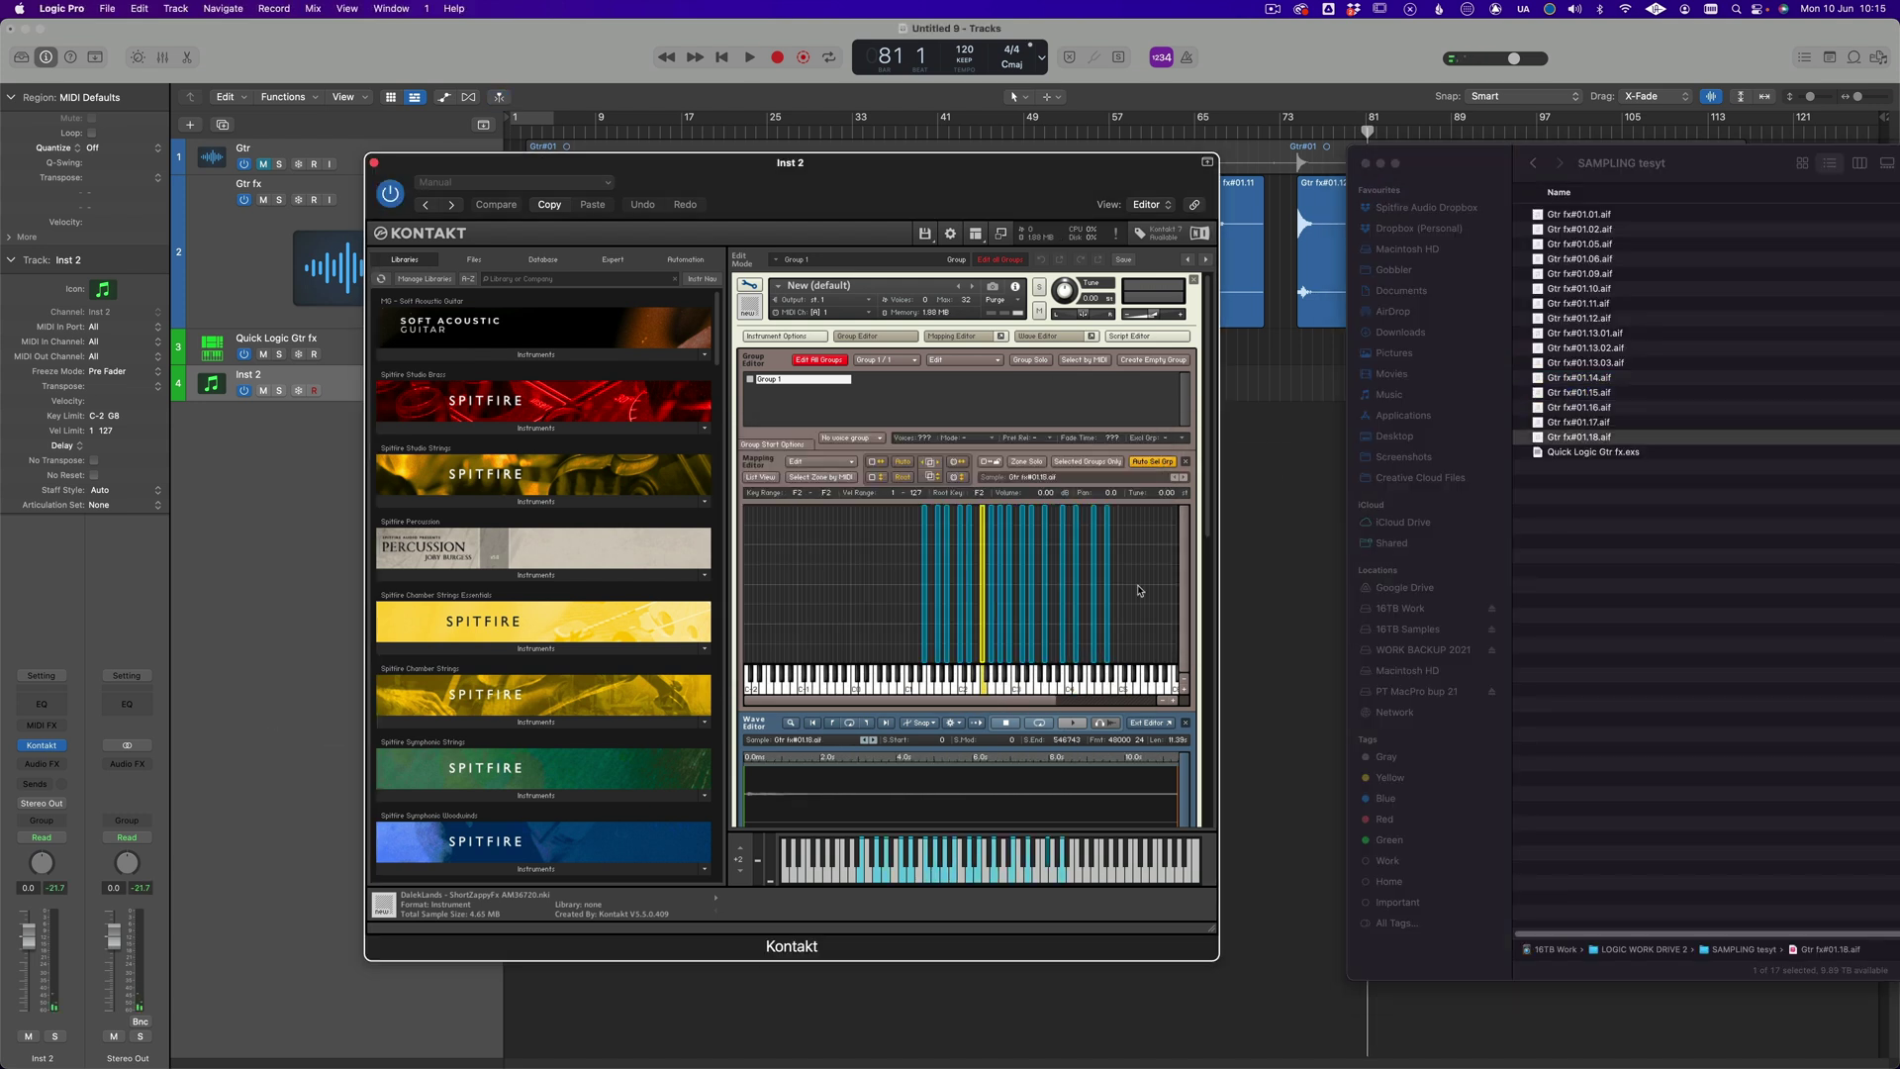
- Select all mapped zones and auto-spread their key ranges to fill the gaps between them
left_click_drag(1138, 590, 809, 627)
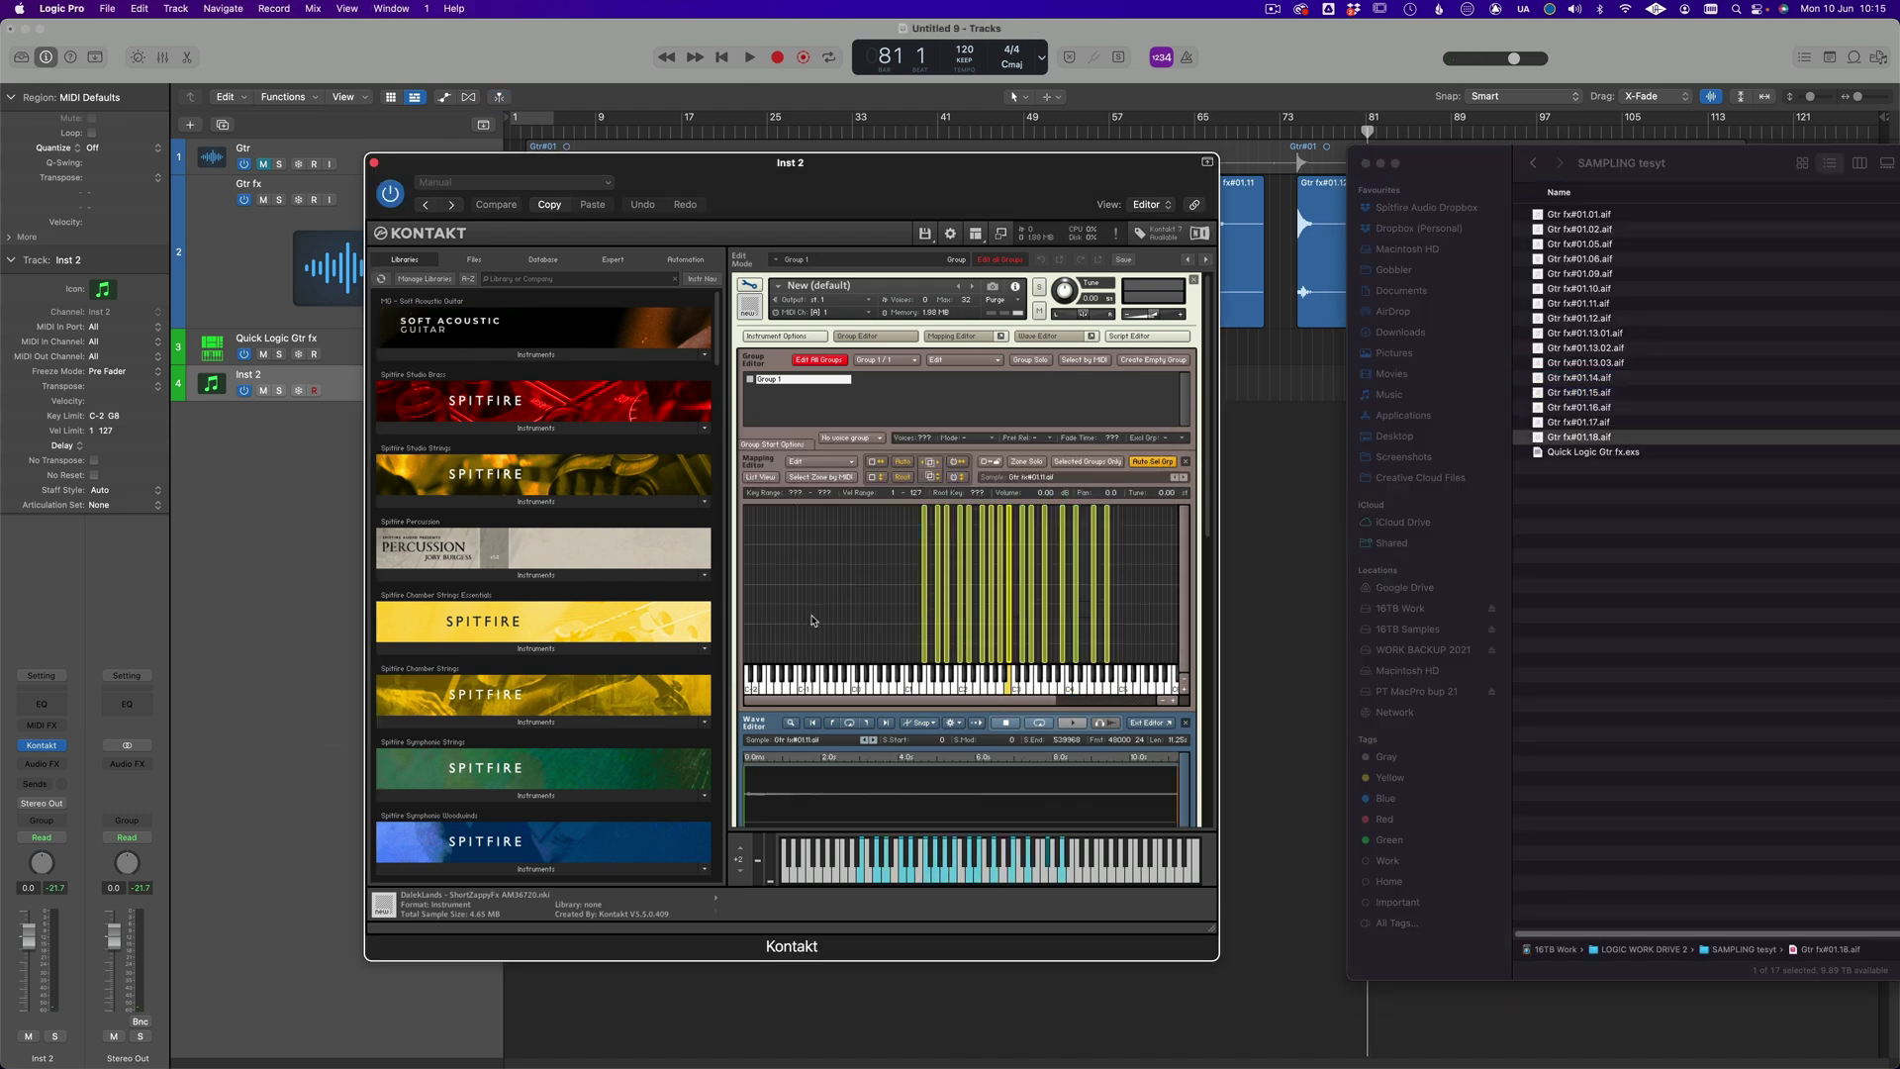
left_click(913, 492)
left_click(874, 462)
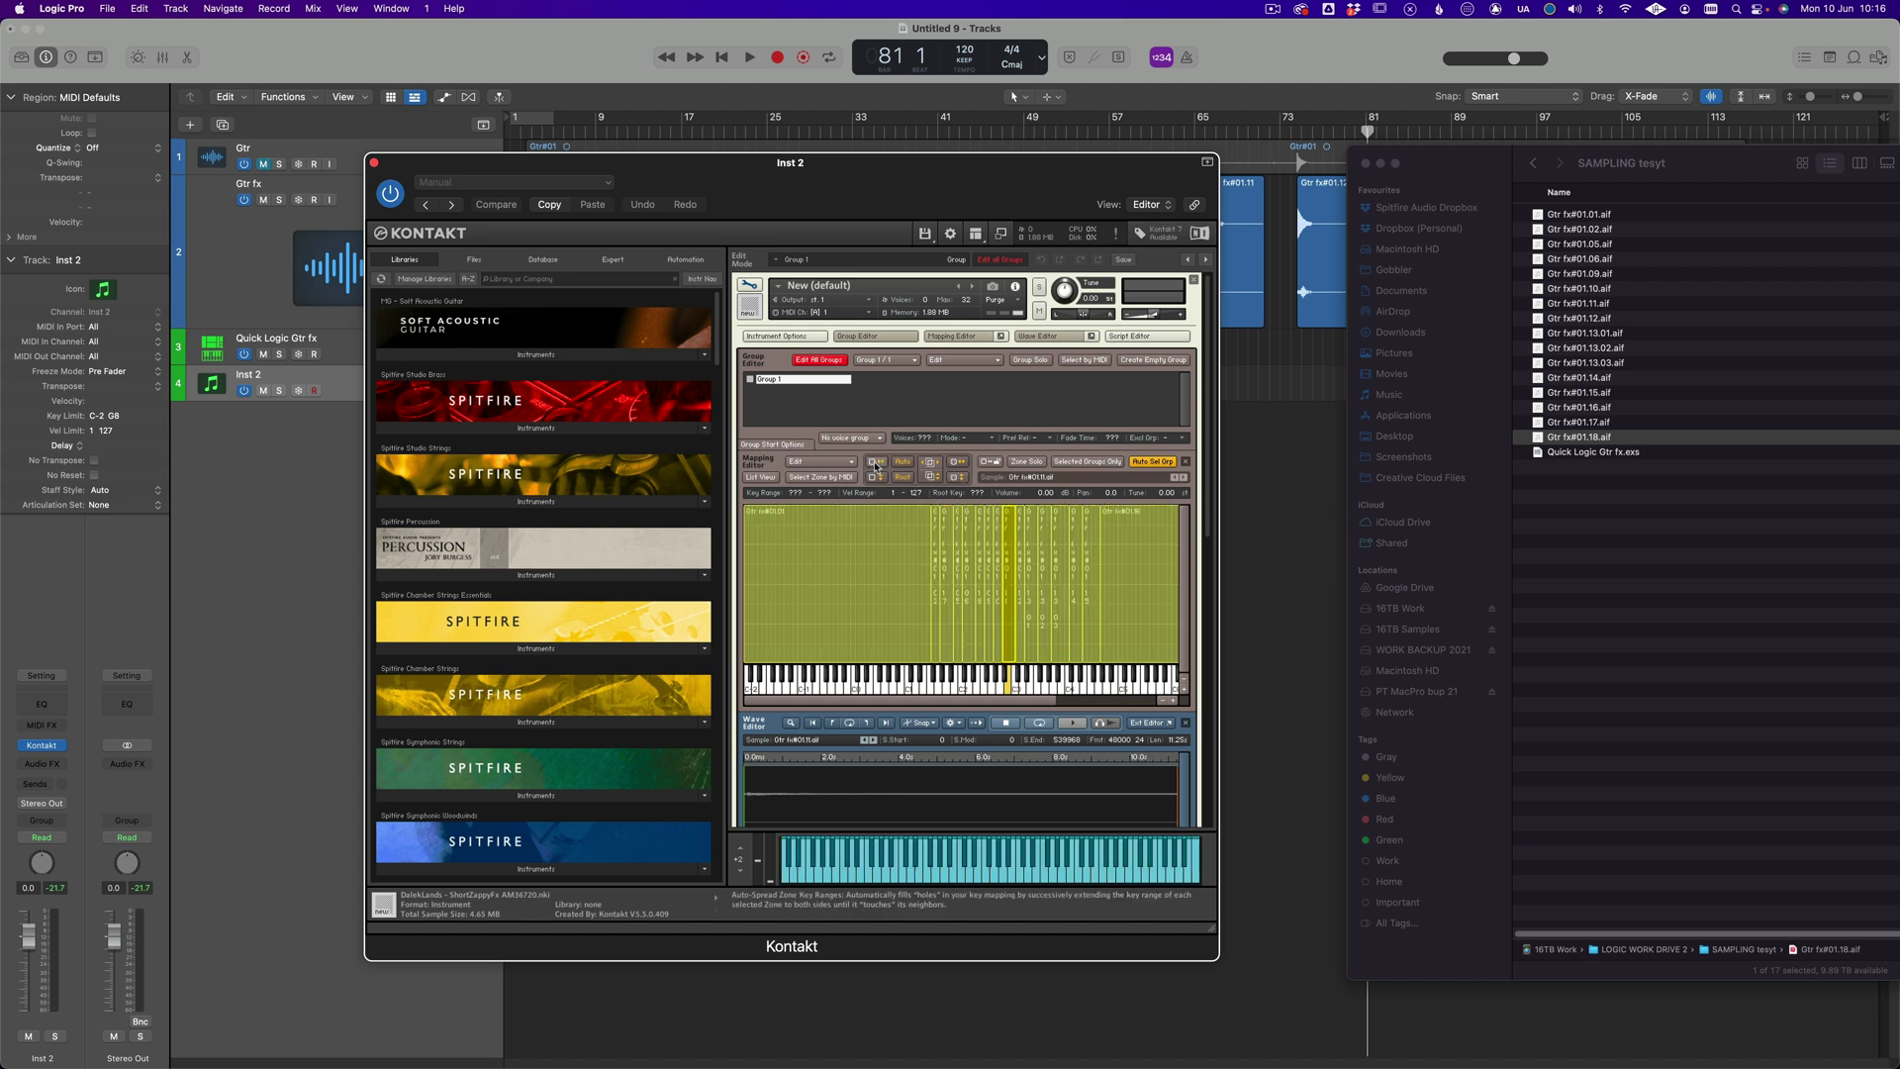
- Limit the outer zones' key ranges, starting the lowest zone at C0 and ending the highest zone at C7
left_click(904, 588)
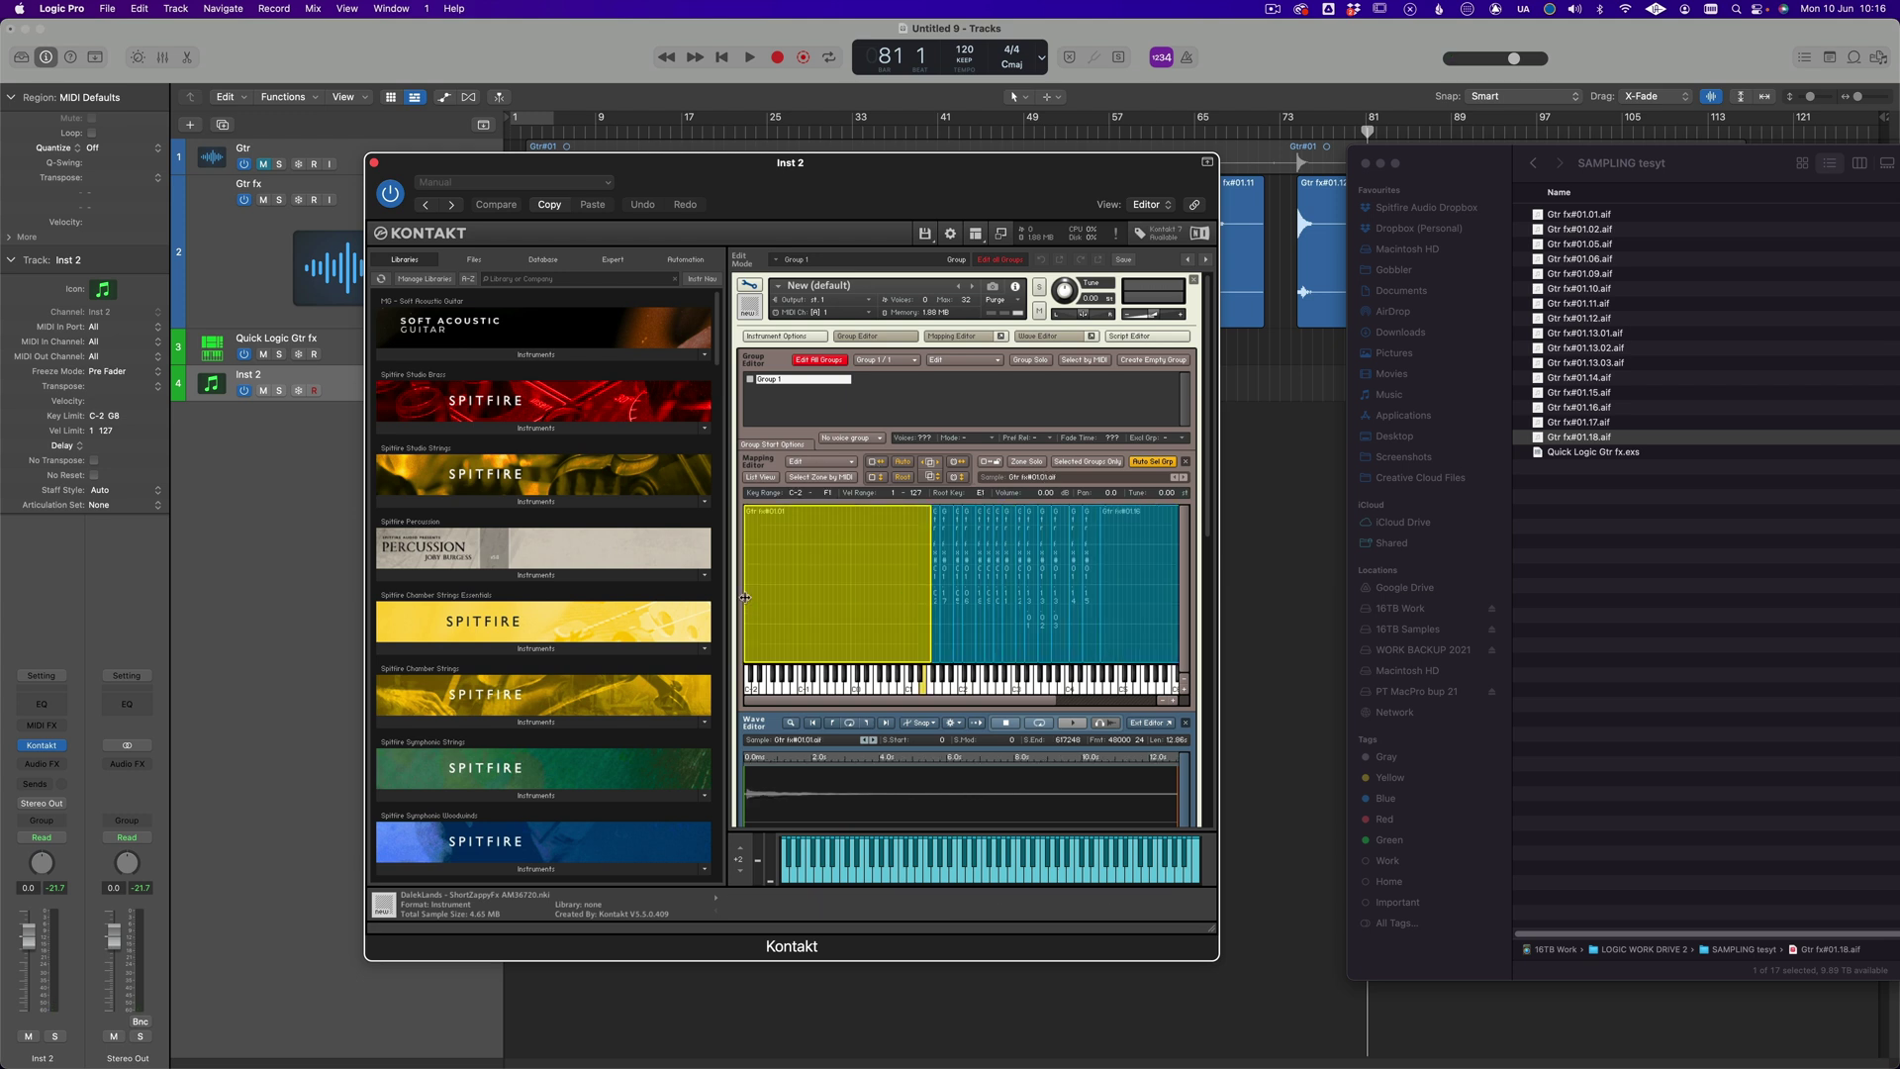
left_click_drag(745, 598, 854, 608)
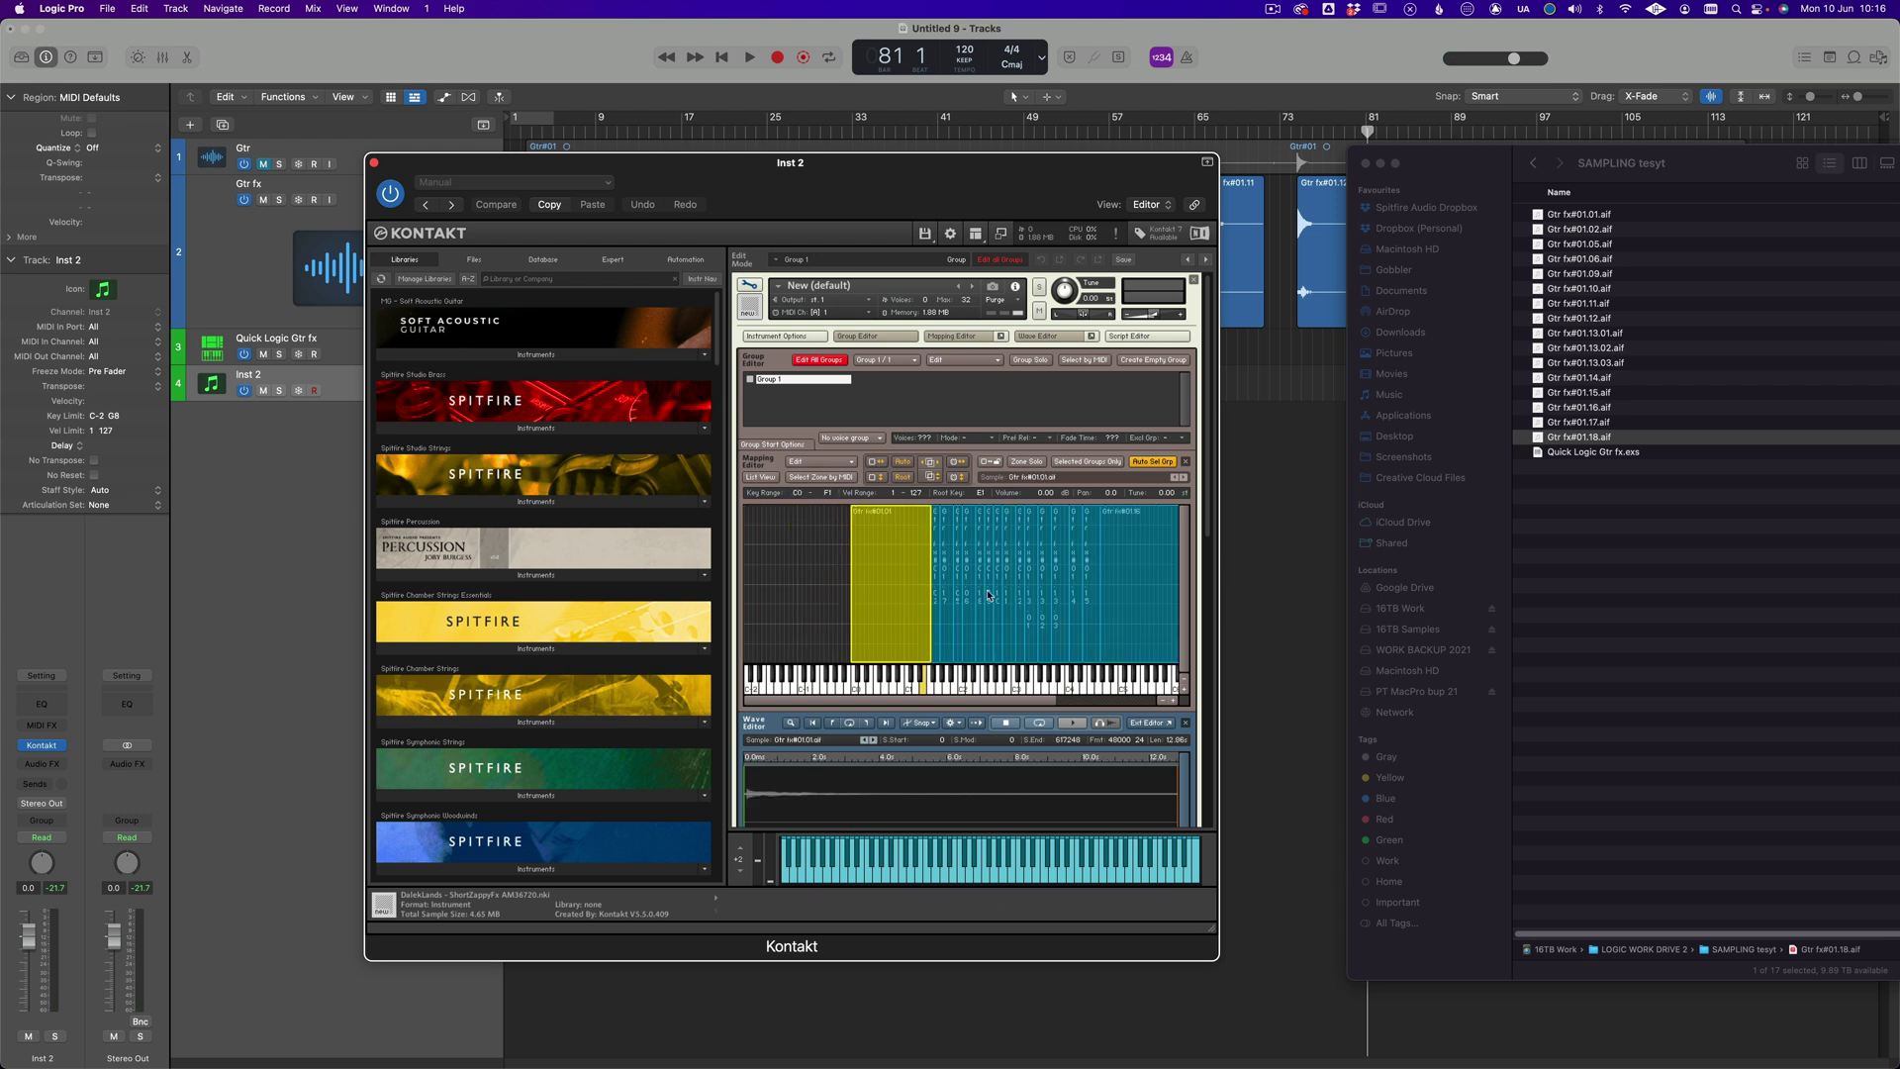
scroll(1039, 593, "right", 5)
left_click(1105, 604)
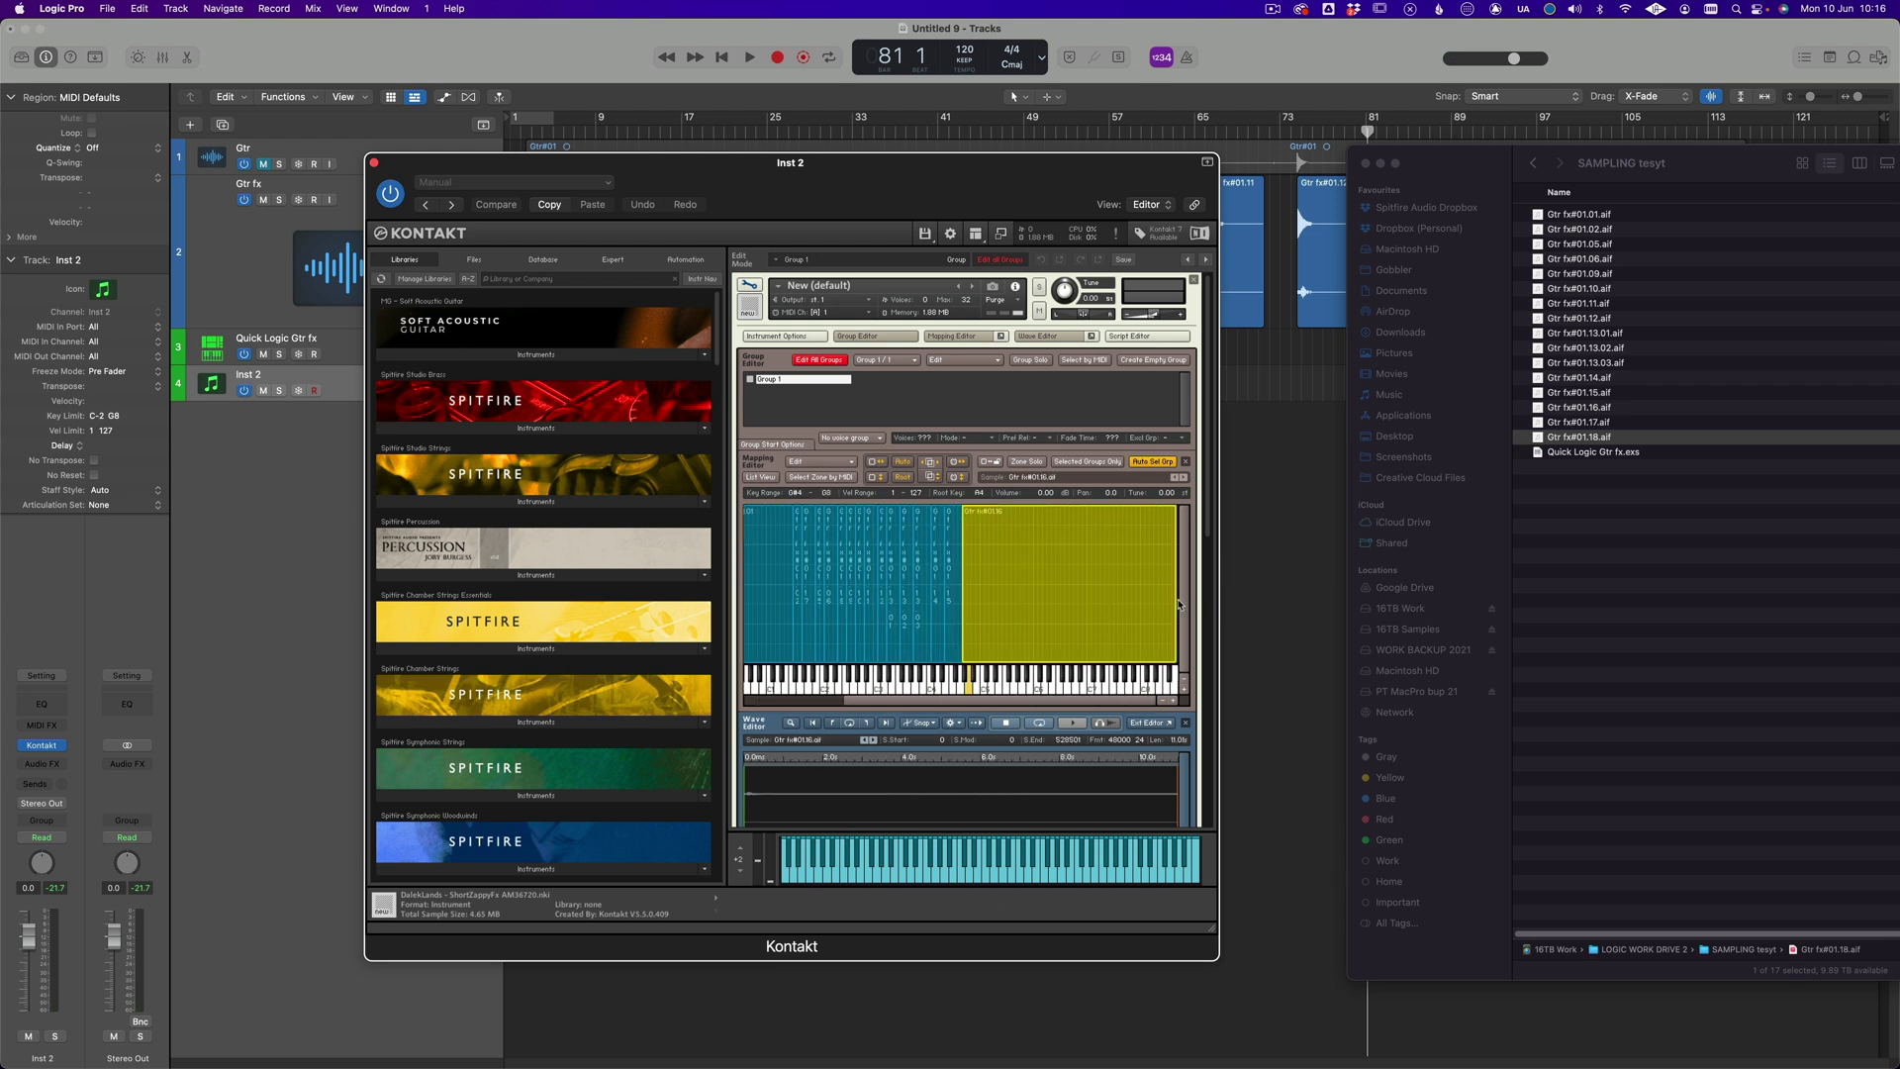
left_click_drag(1175, 600, 742, 608)
scroll(1054, 608, "left", 2)
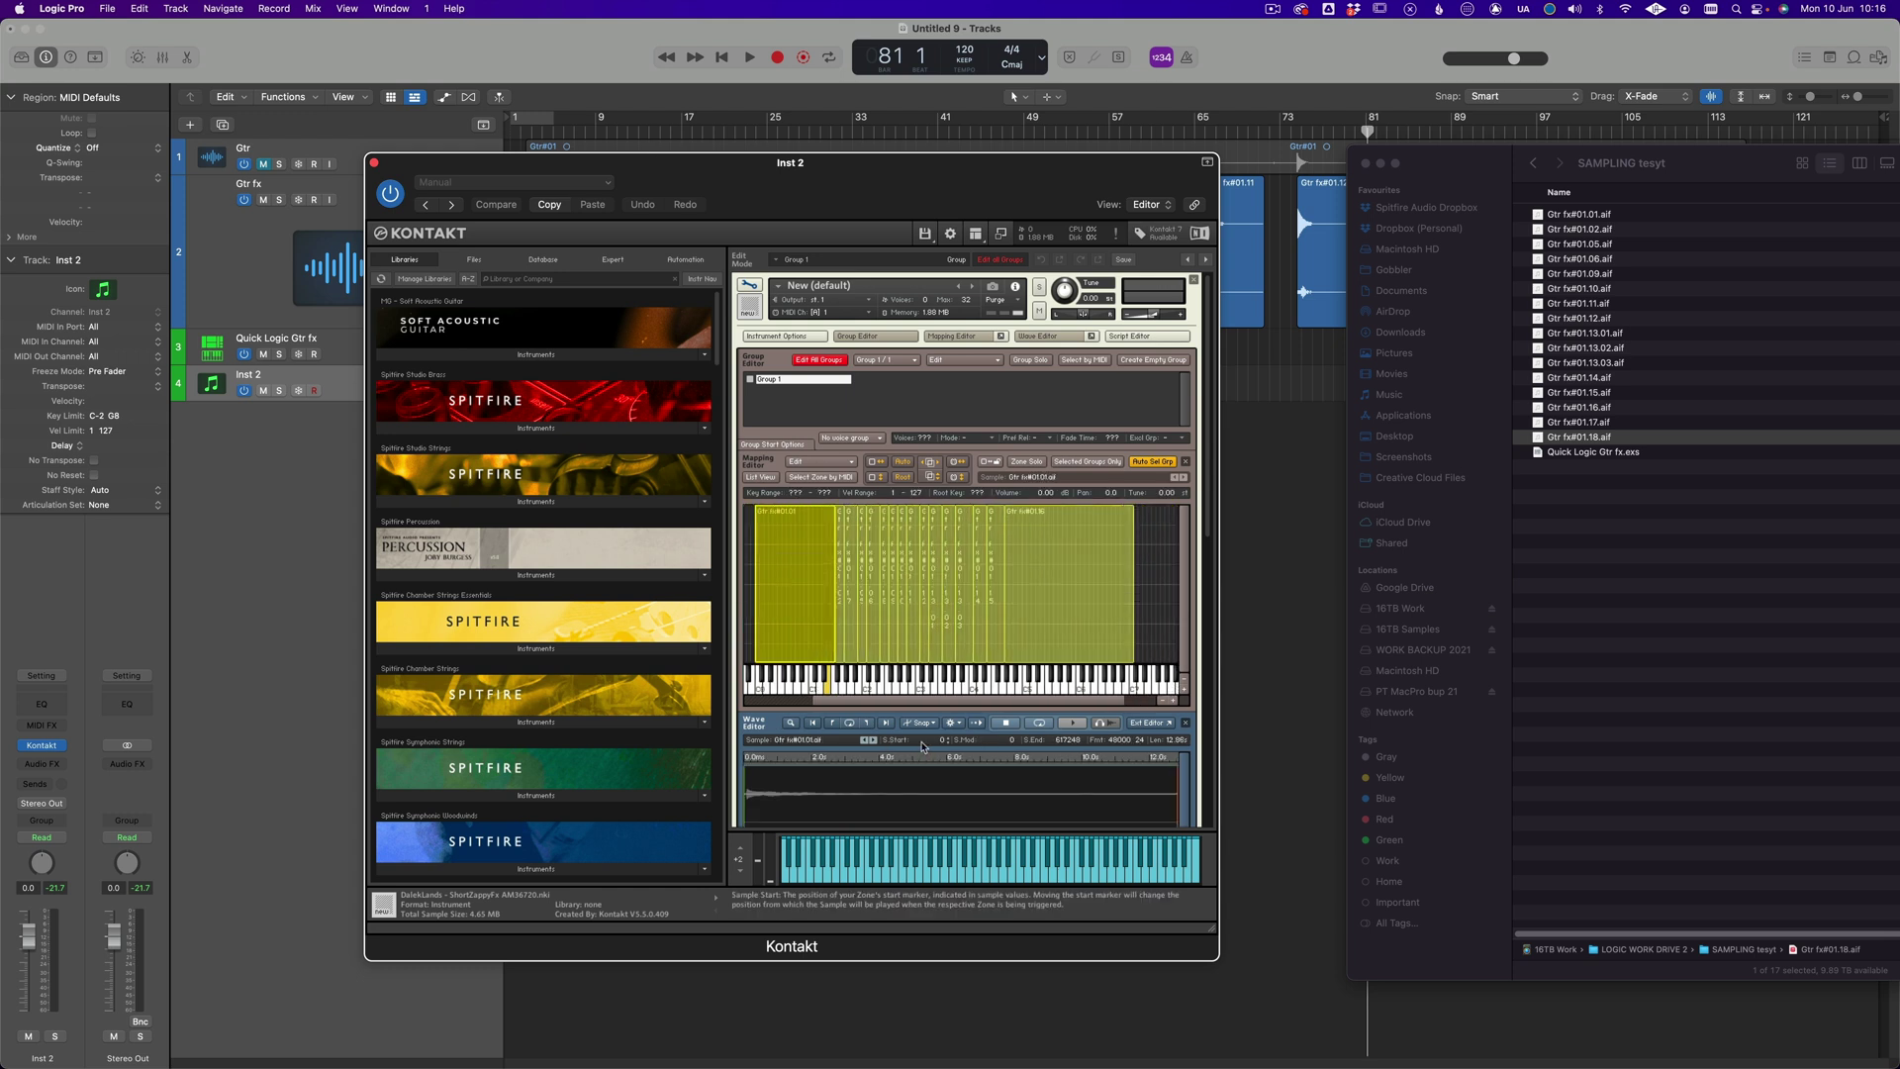
- Copy the lowest zone's sample start setting to all selected zones, then clear the selection
scroll(933, 747, "down", 3)
left_click(954, 508)
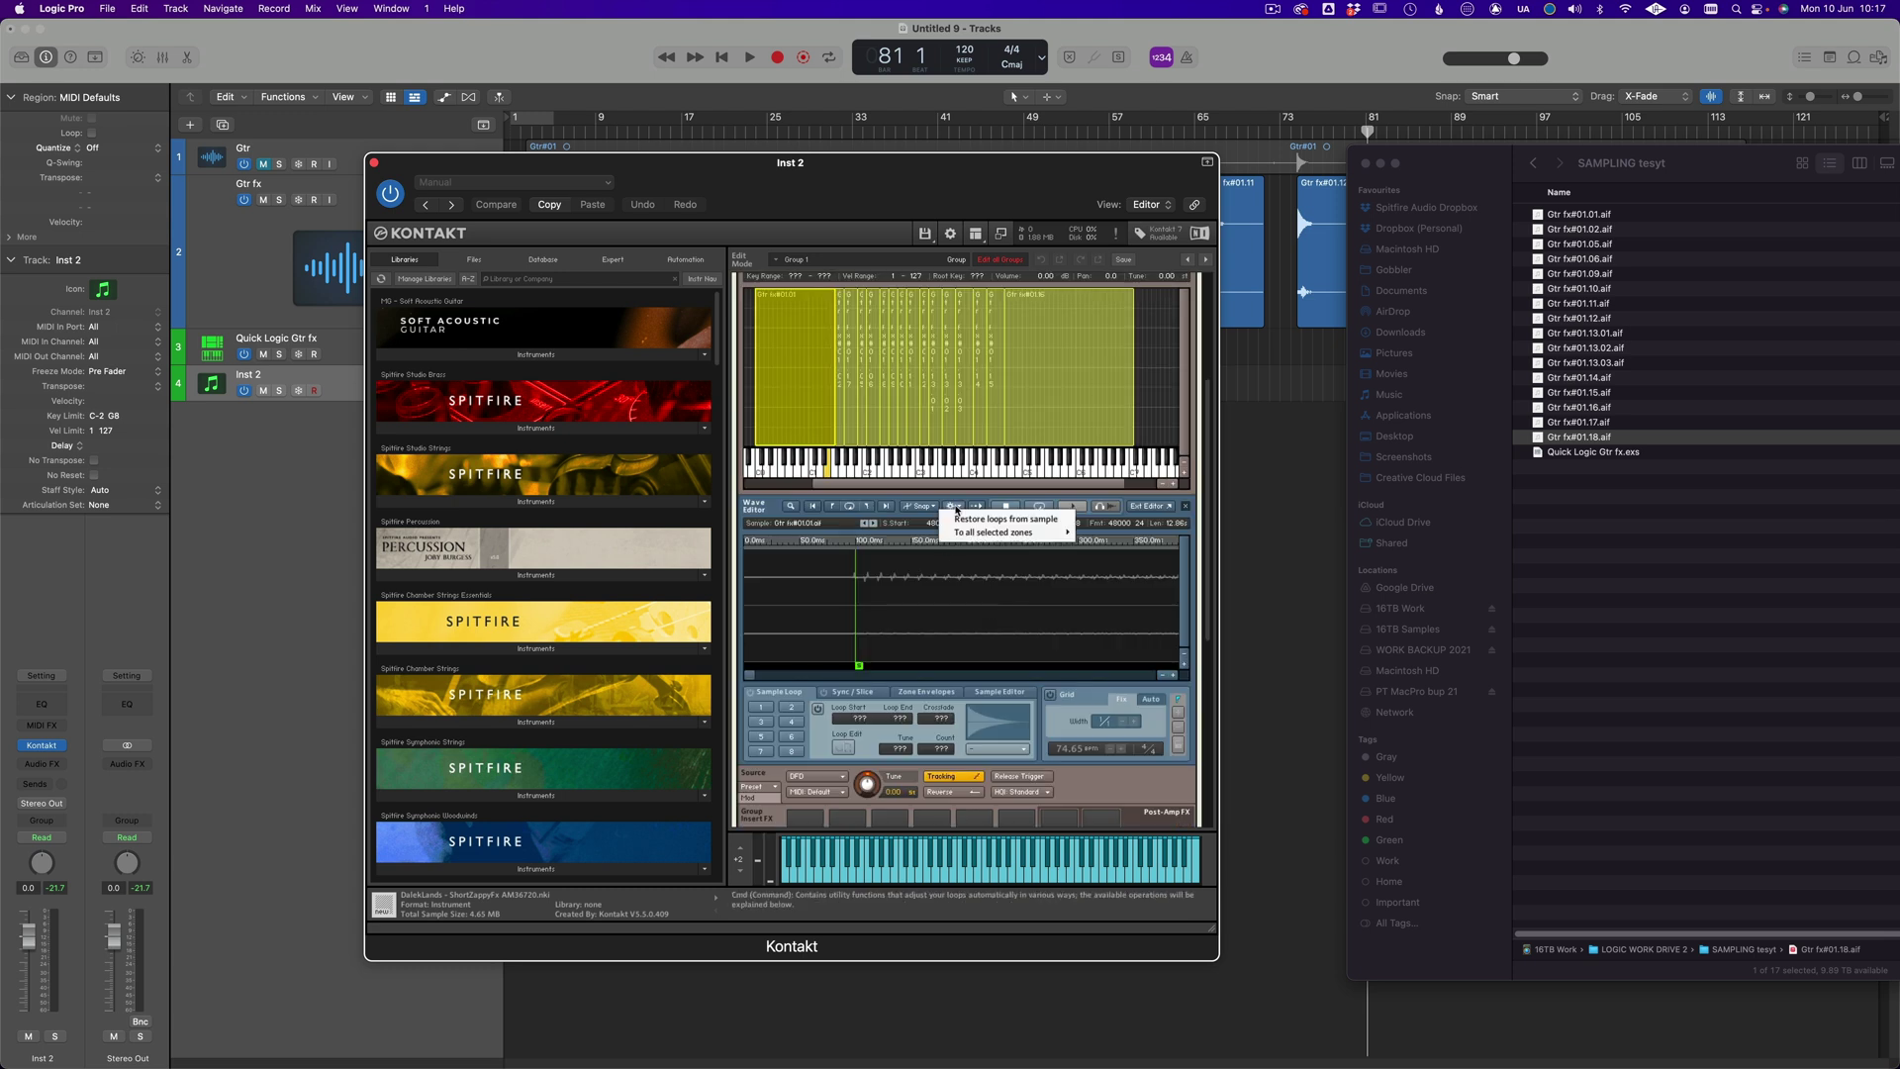
mouse_move(969, 534)
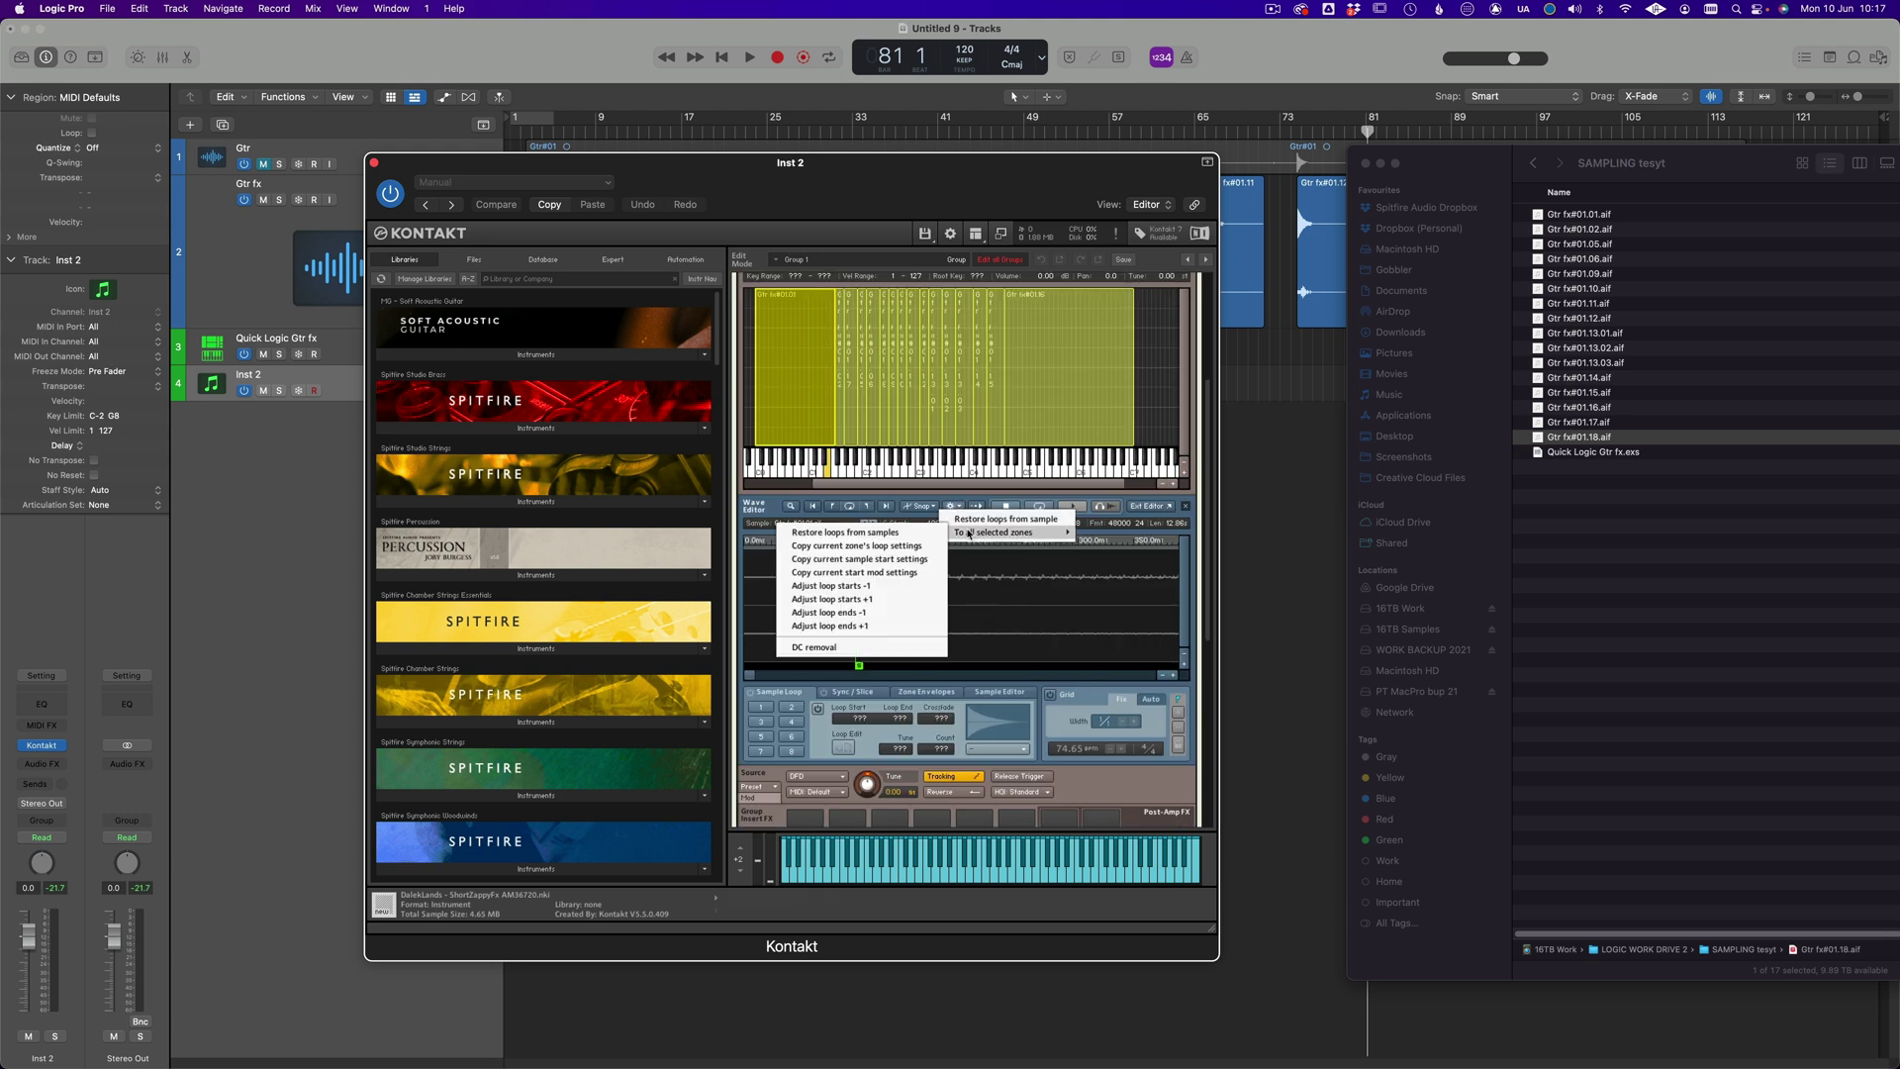
left_click(912, 560)
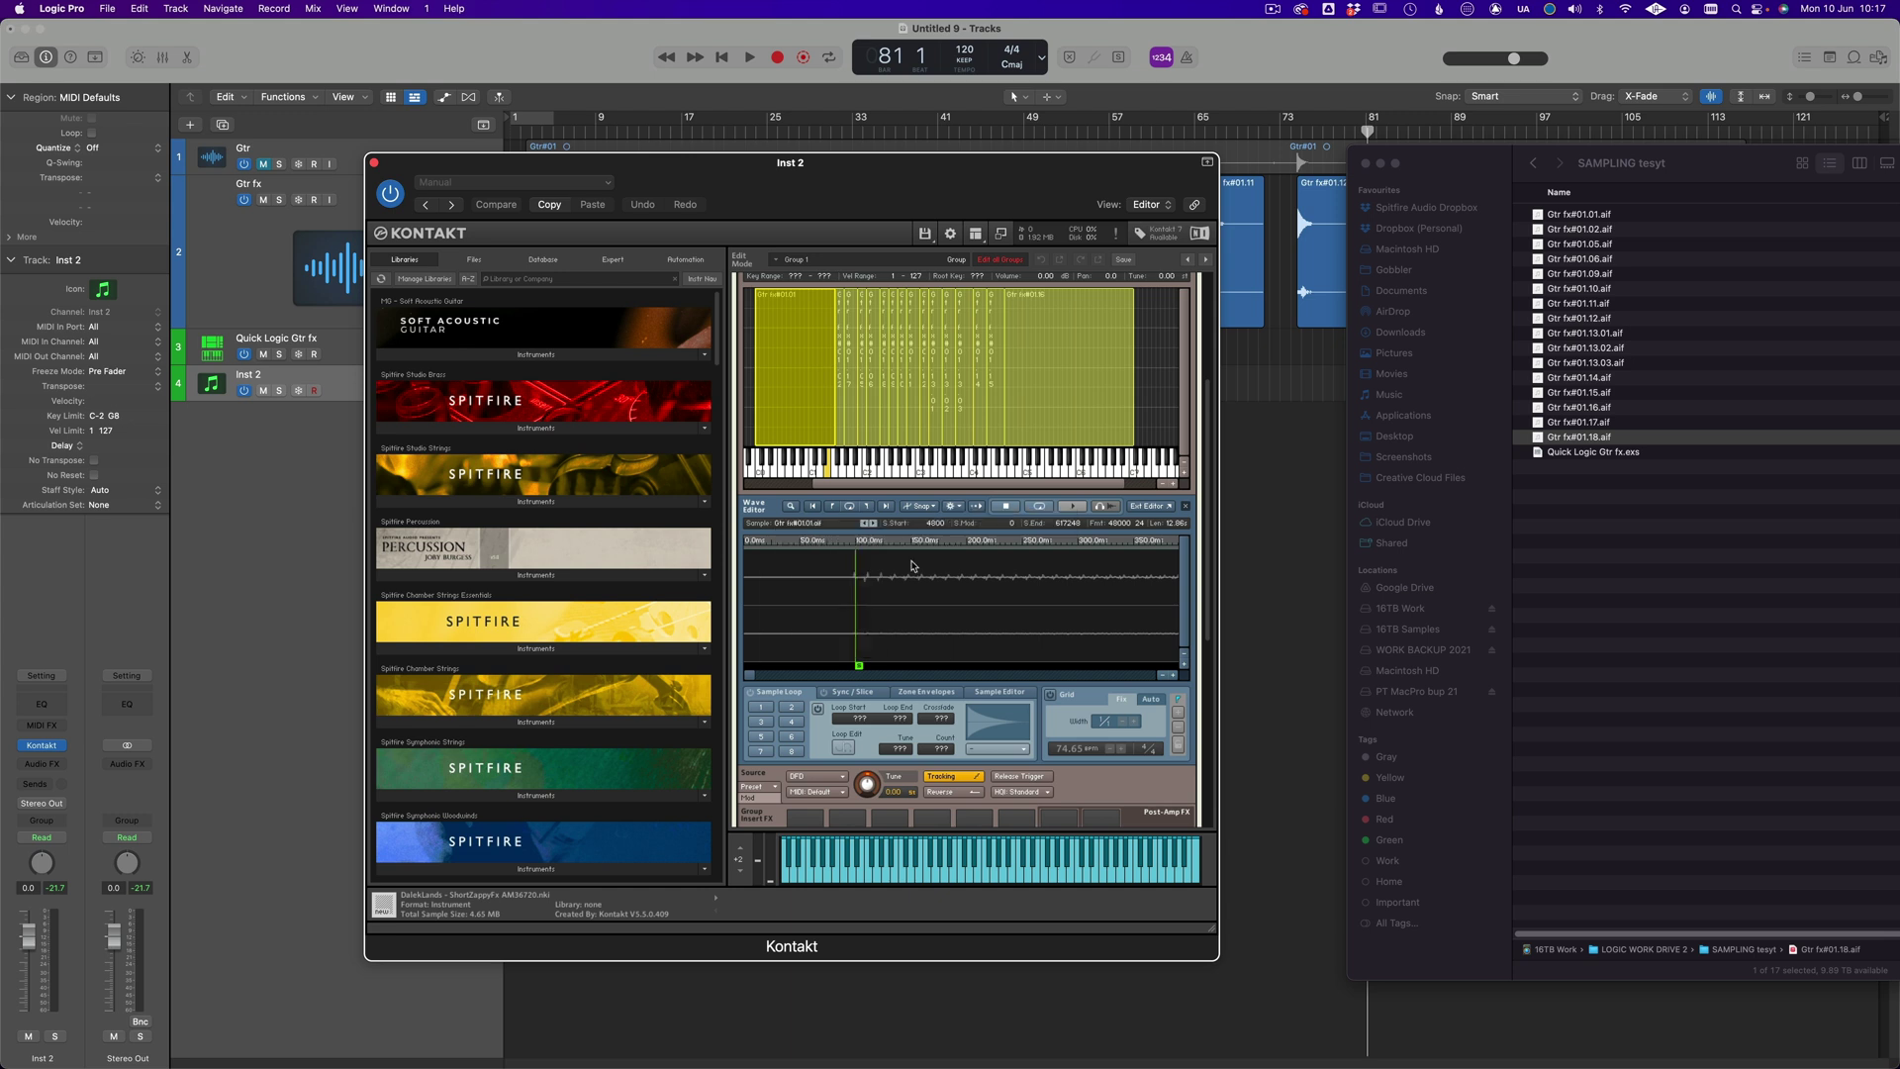
left_click(1145, 392)
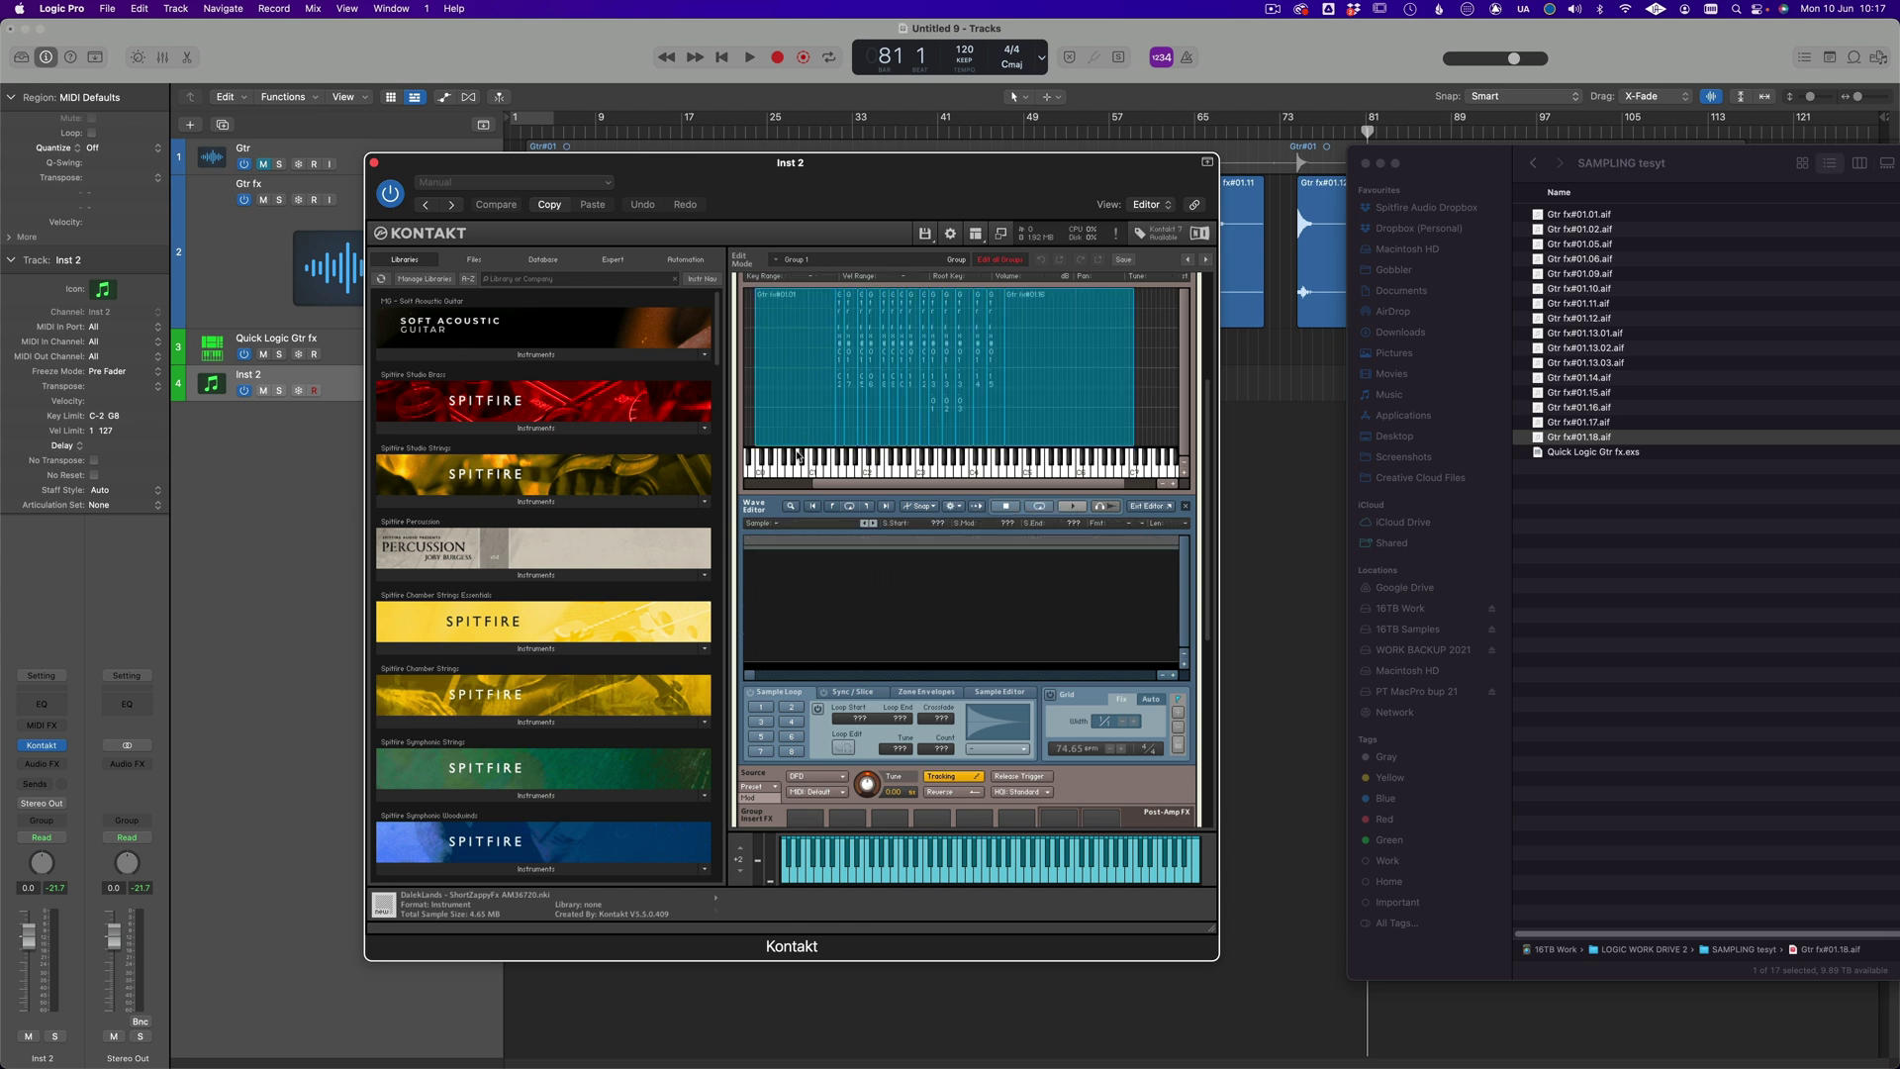
- Nudge the lowest zone's sample start slightly earlier to meet its attack, and check the start of the Gtr fx#01.02.aif zone
left_click(789, 446)
left_click_drag(857, 665, 853, 665)
left_click(1181, 664)
left_click(1181, 664)
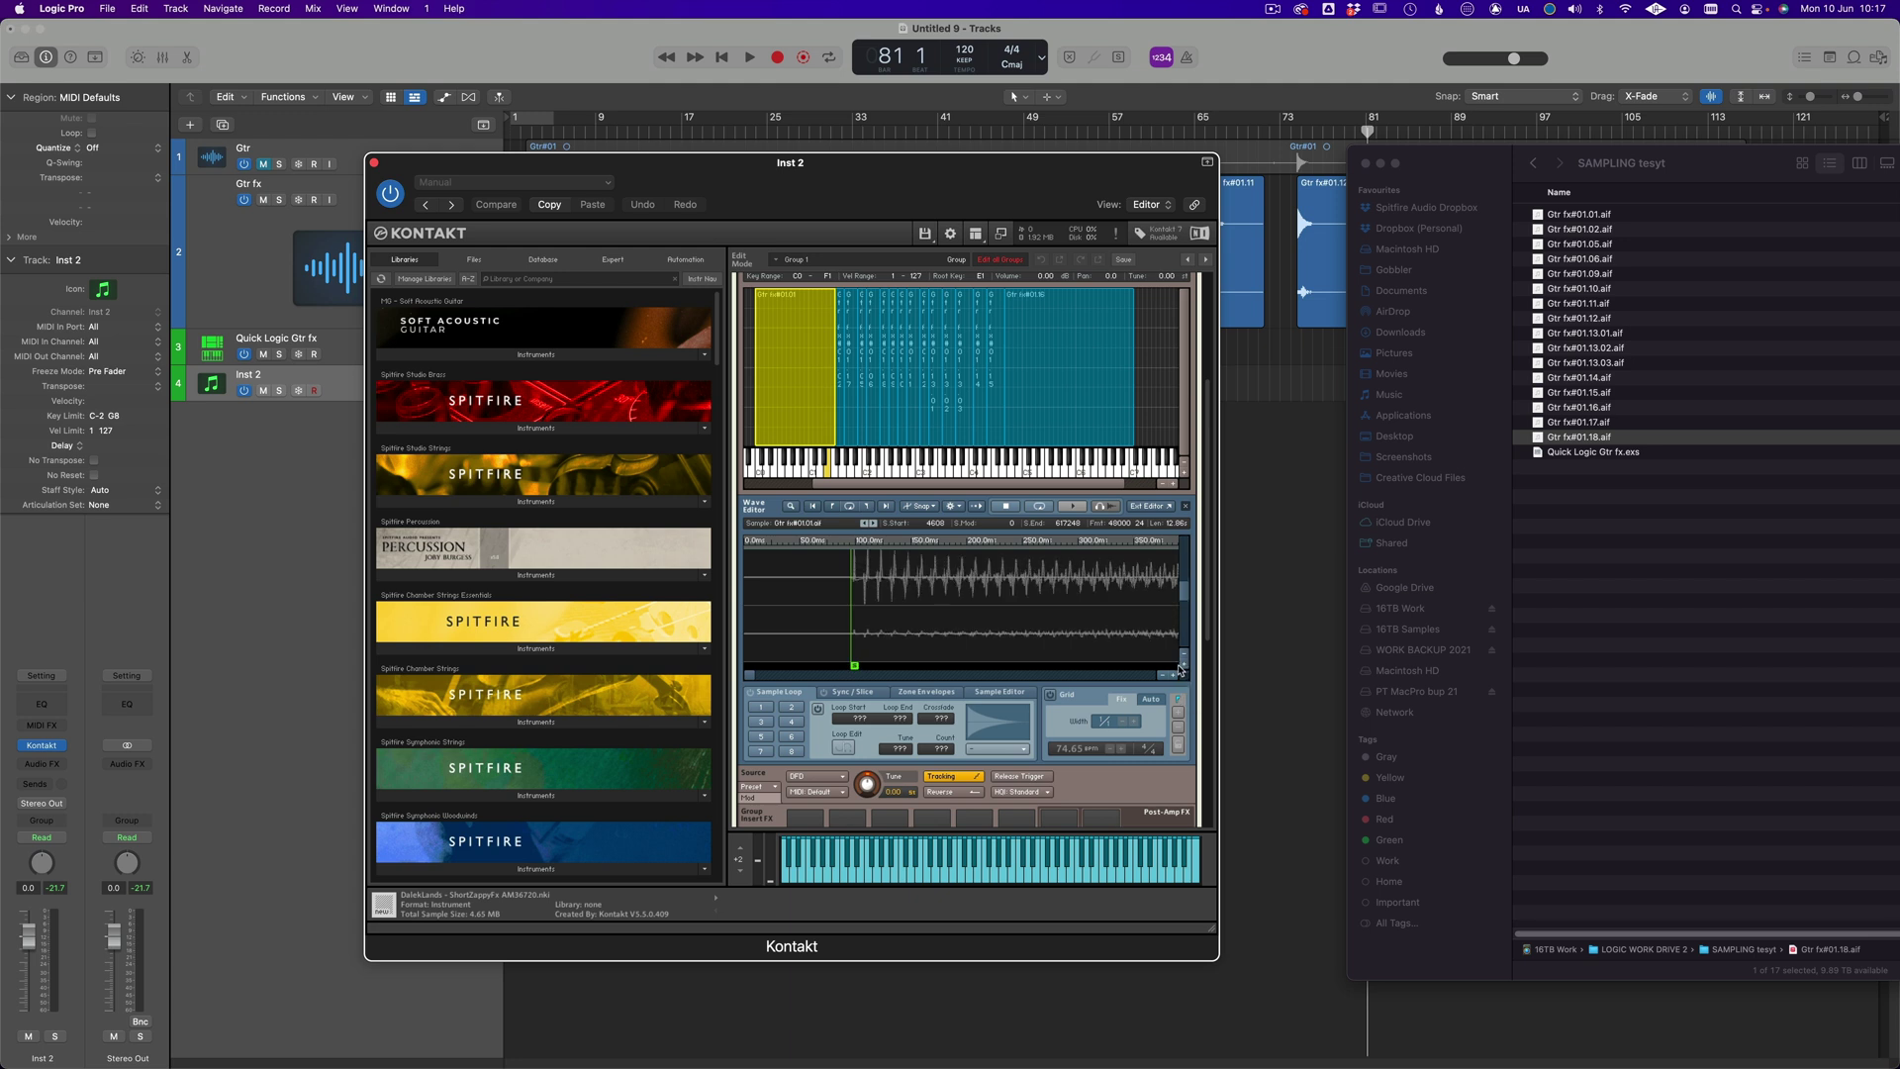
left_click(840, 426)
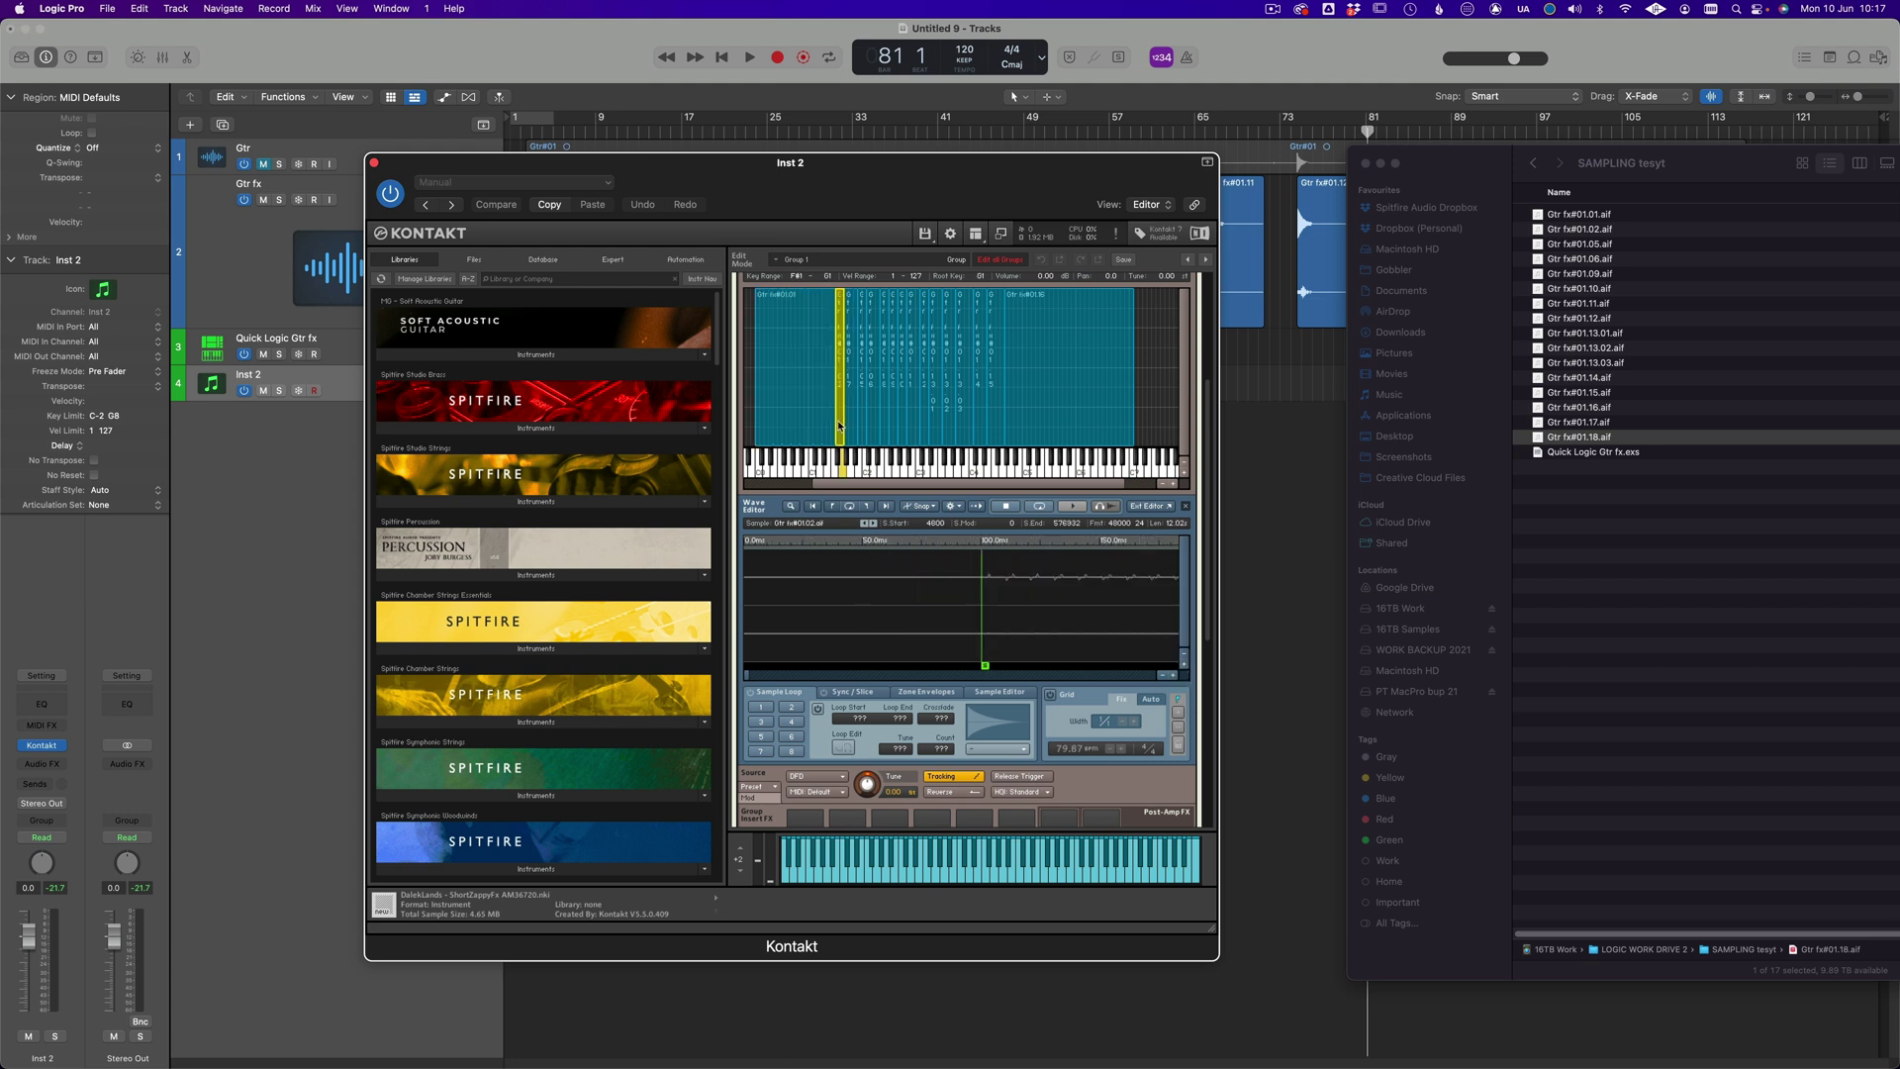
left_click(1185, 667)
left_click(1185, 667)
- Nudge the sample start of the Gtr fx#01.17.aif zone slightly earlier, and inspect the start of the Gtr fx#01.05.aif zone
left_click(853, 431)
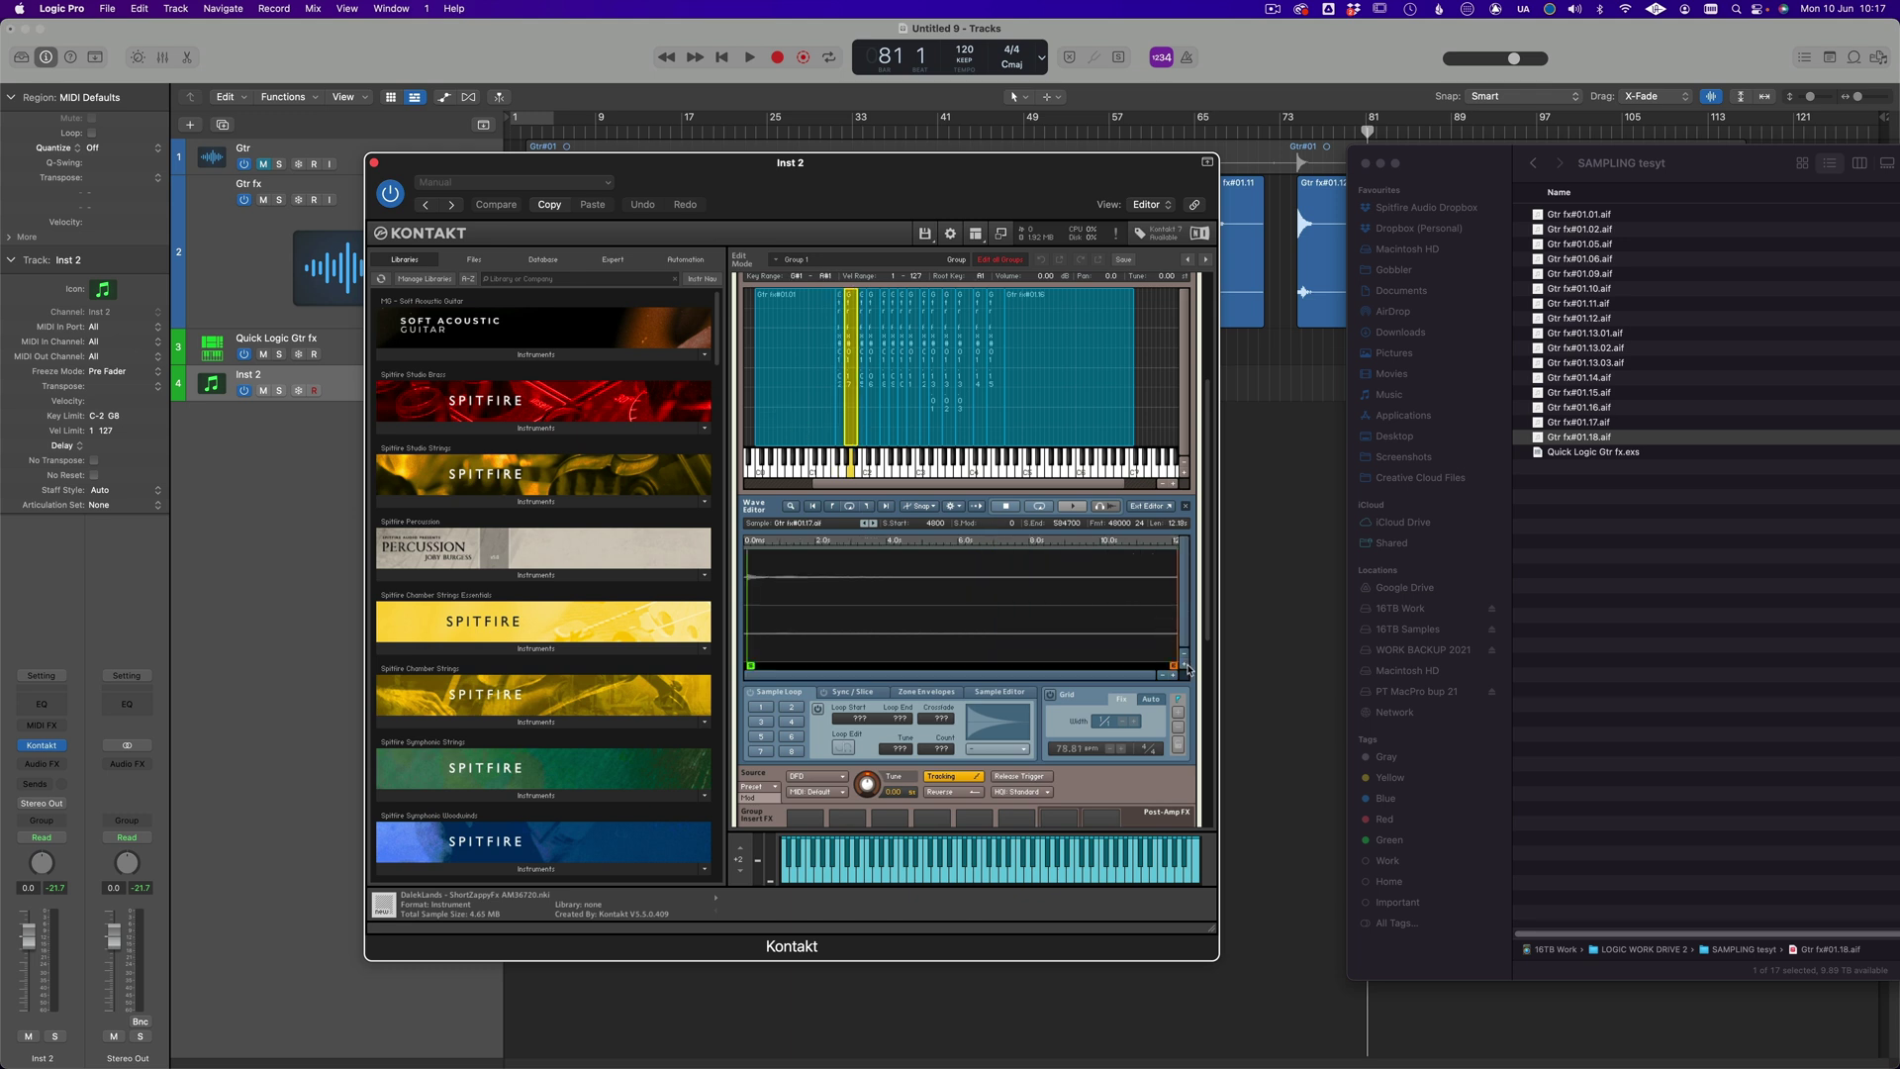
left_click(1184, 676)
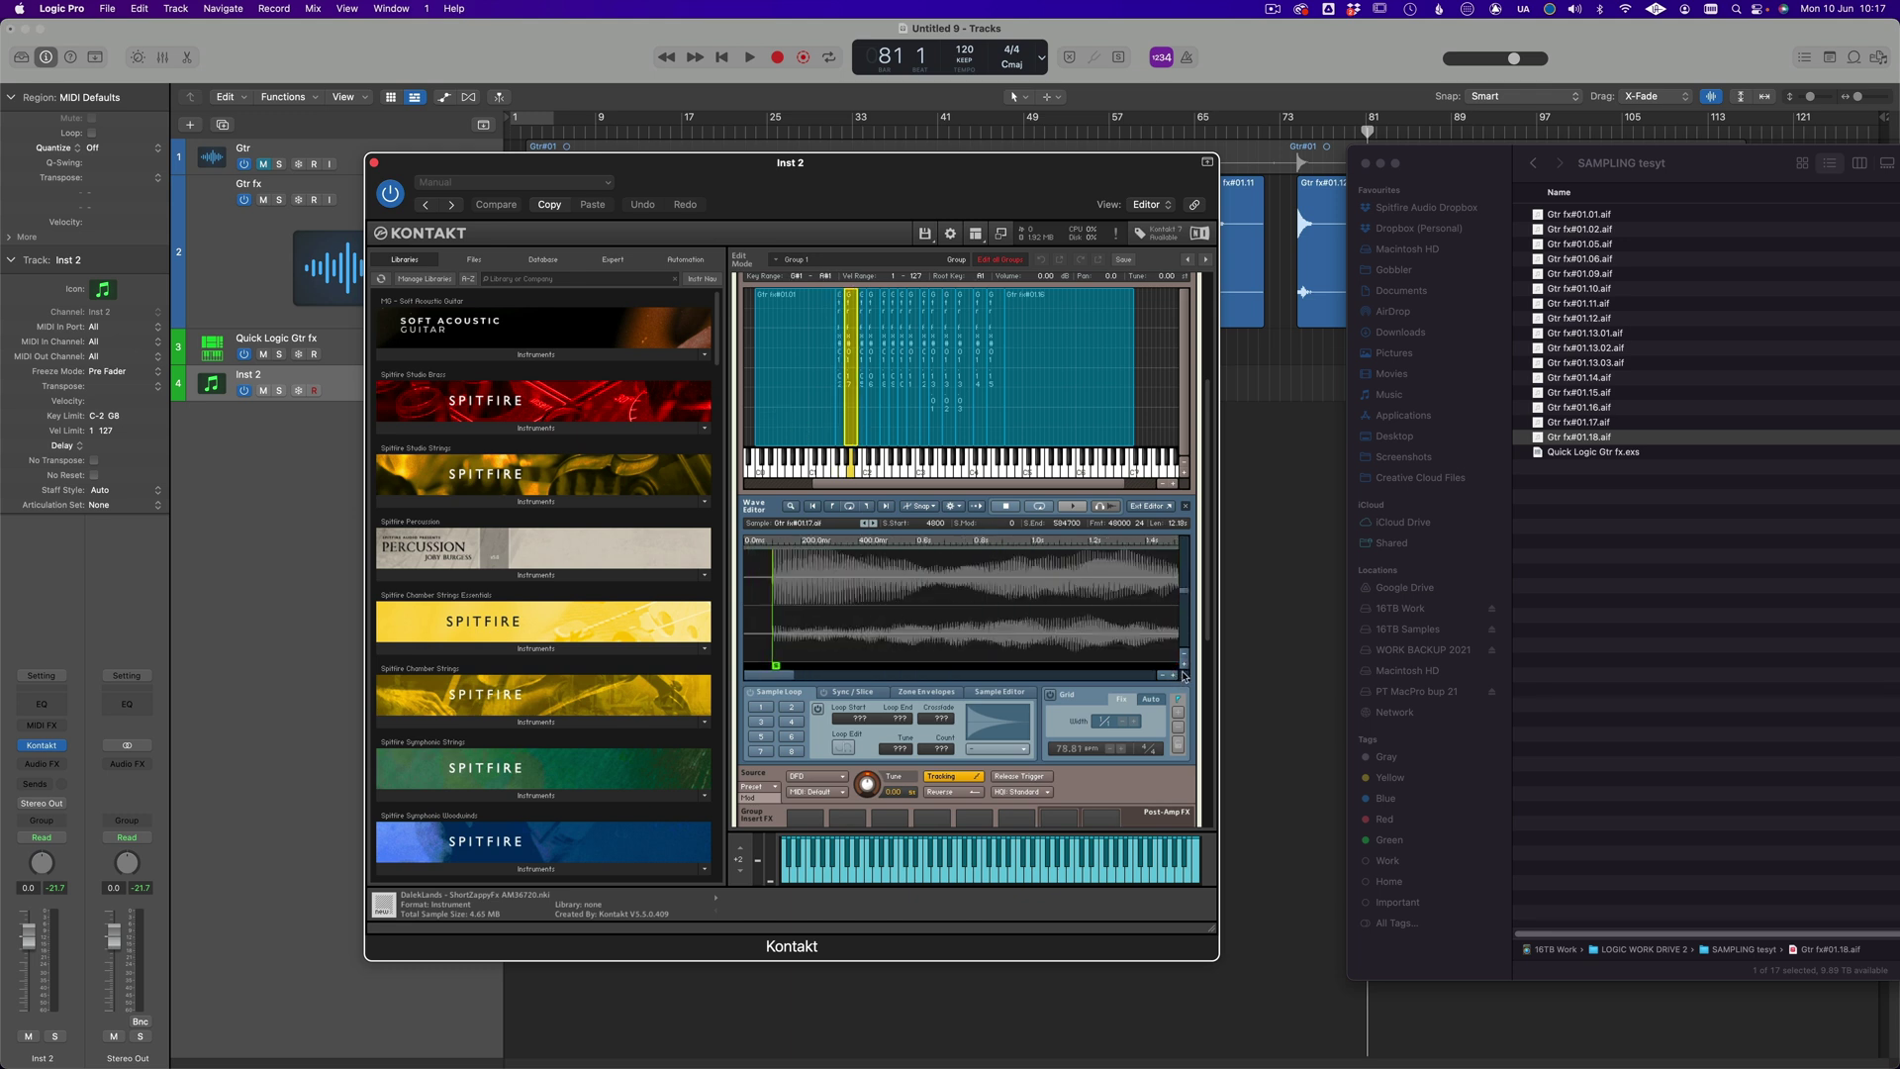
left_click(1176, 676)
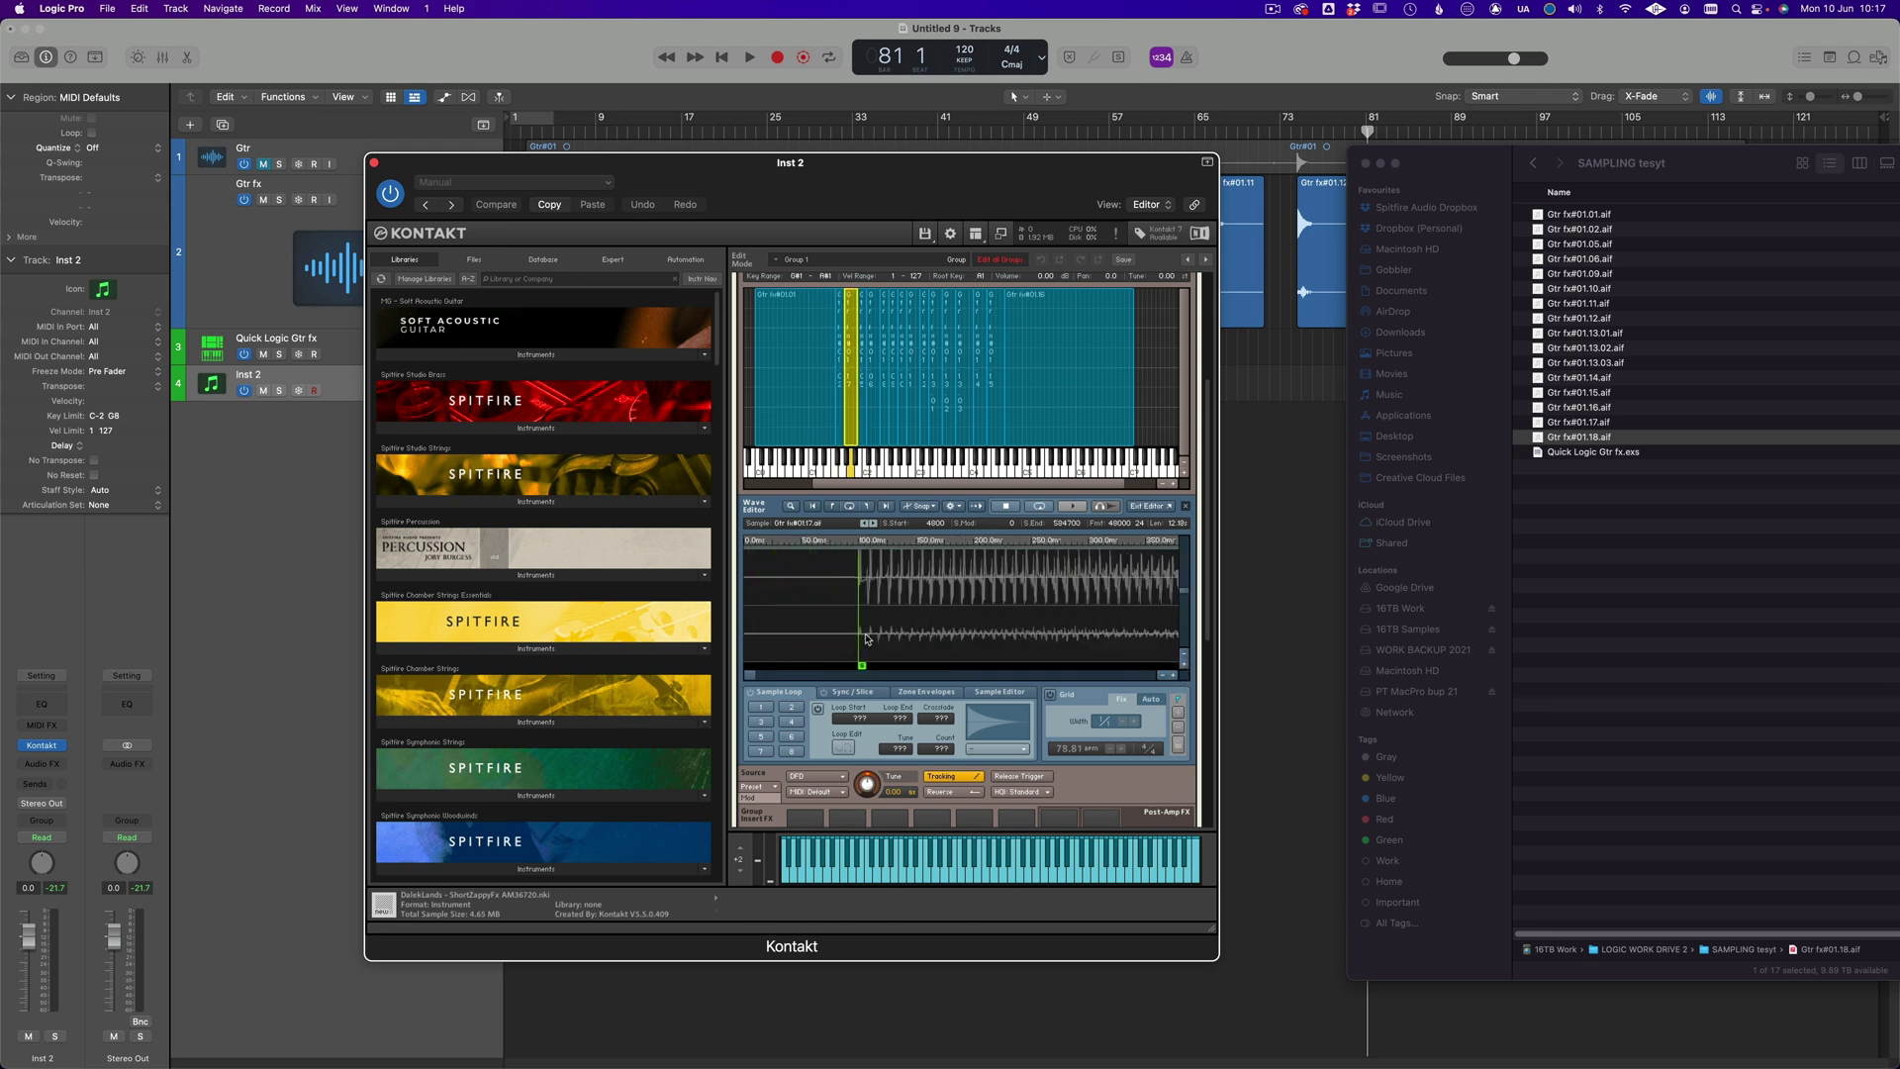
left_click_drag(860, 665, 857, 665)
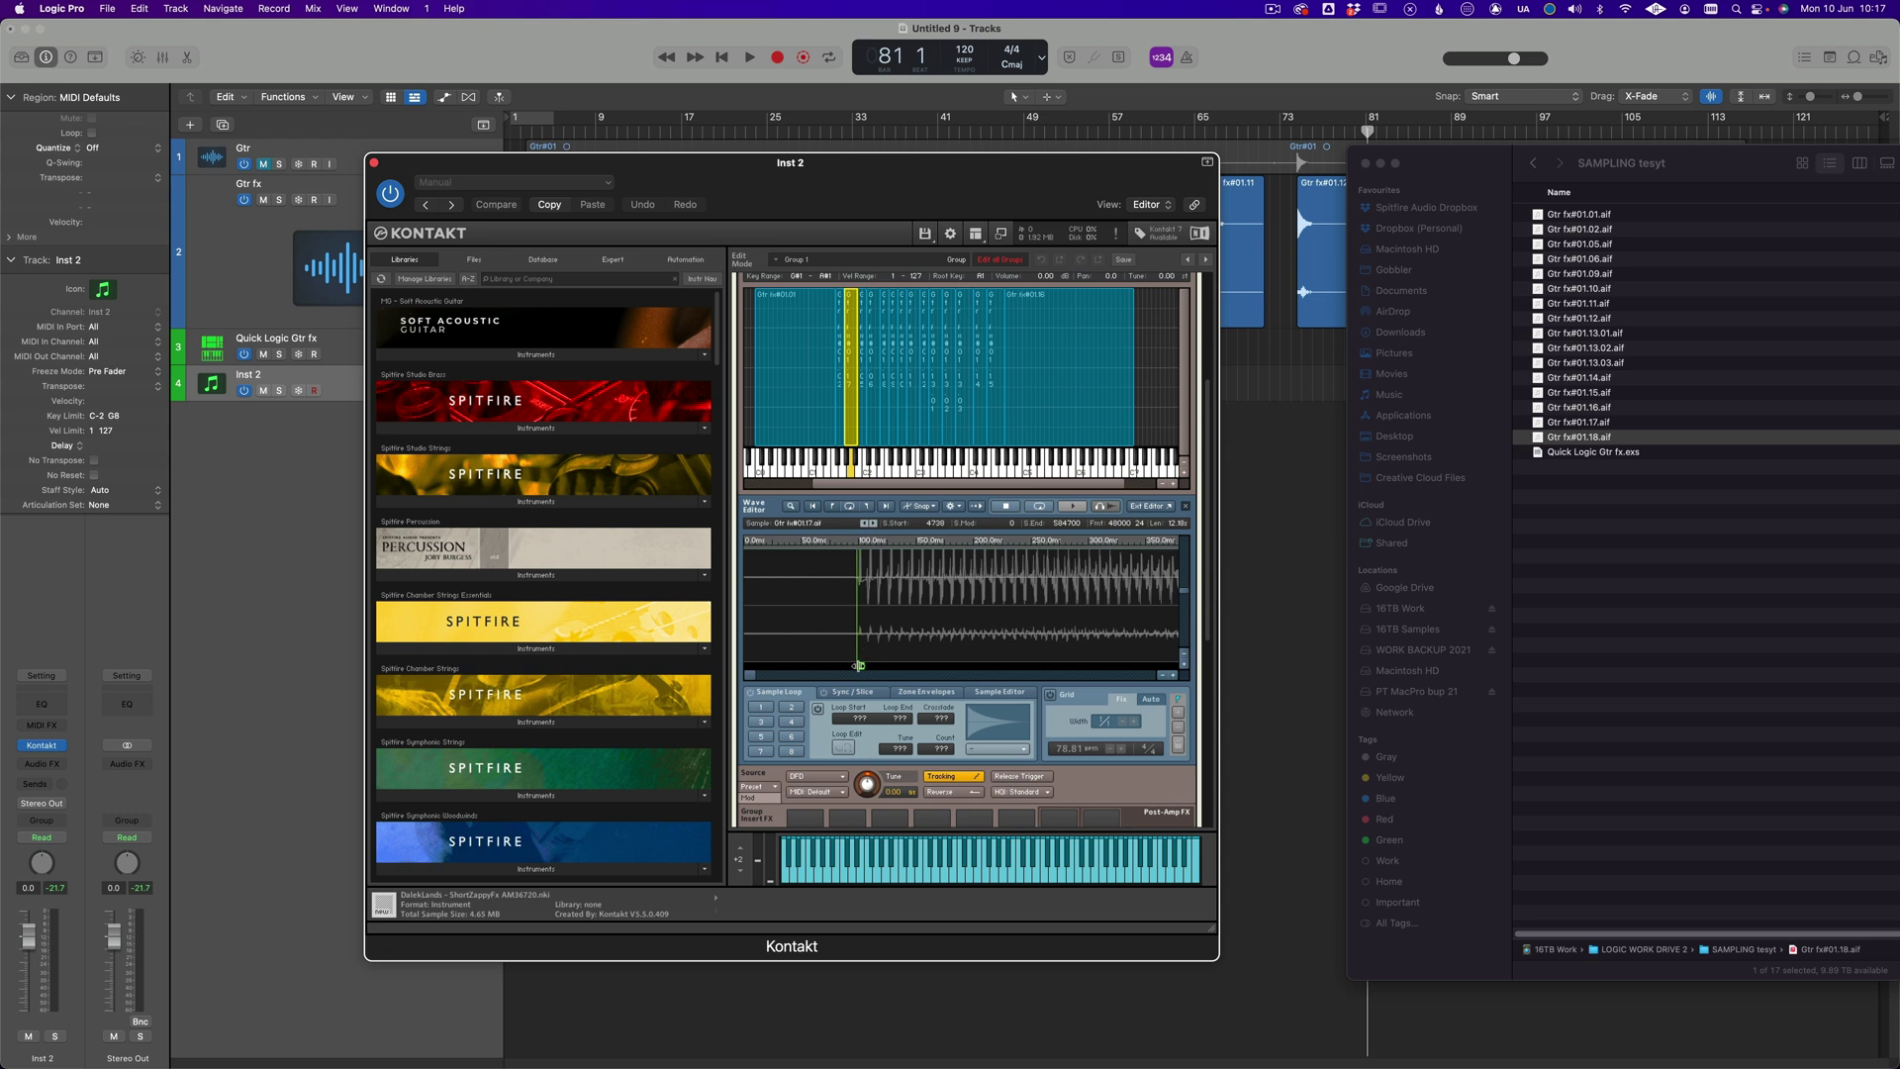
left_click(861, 433)
left_click(1176, 677)
left_click(1176, 677)
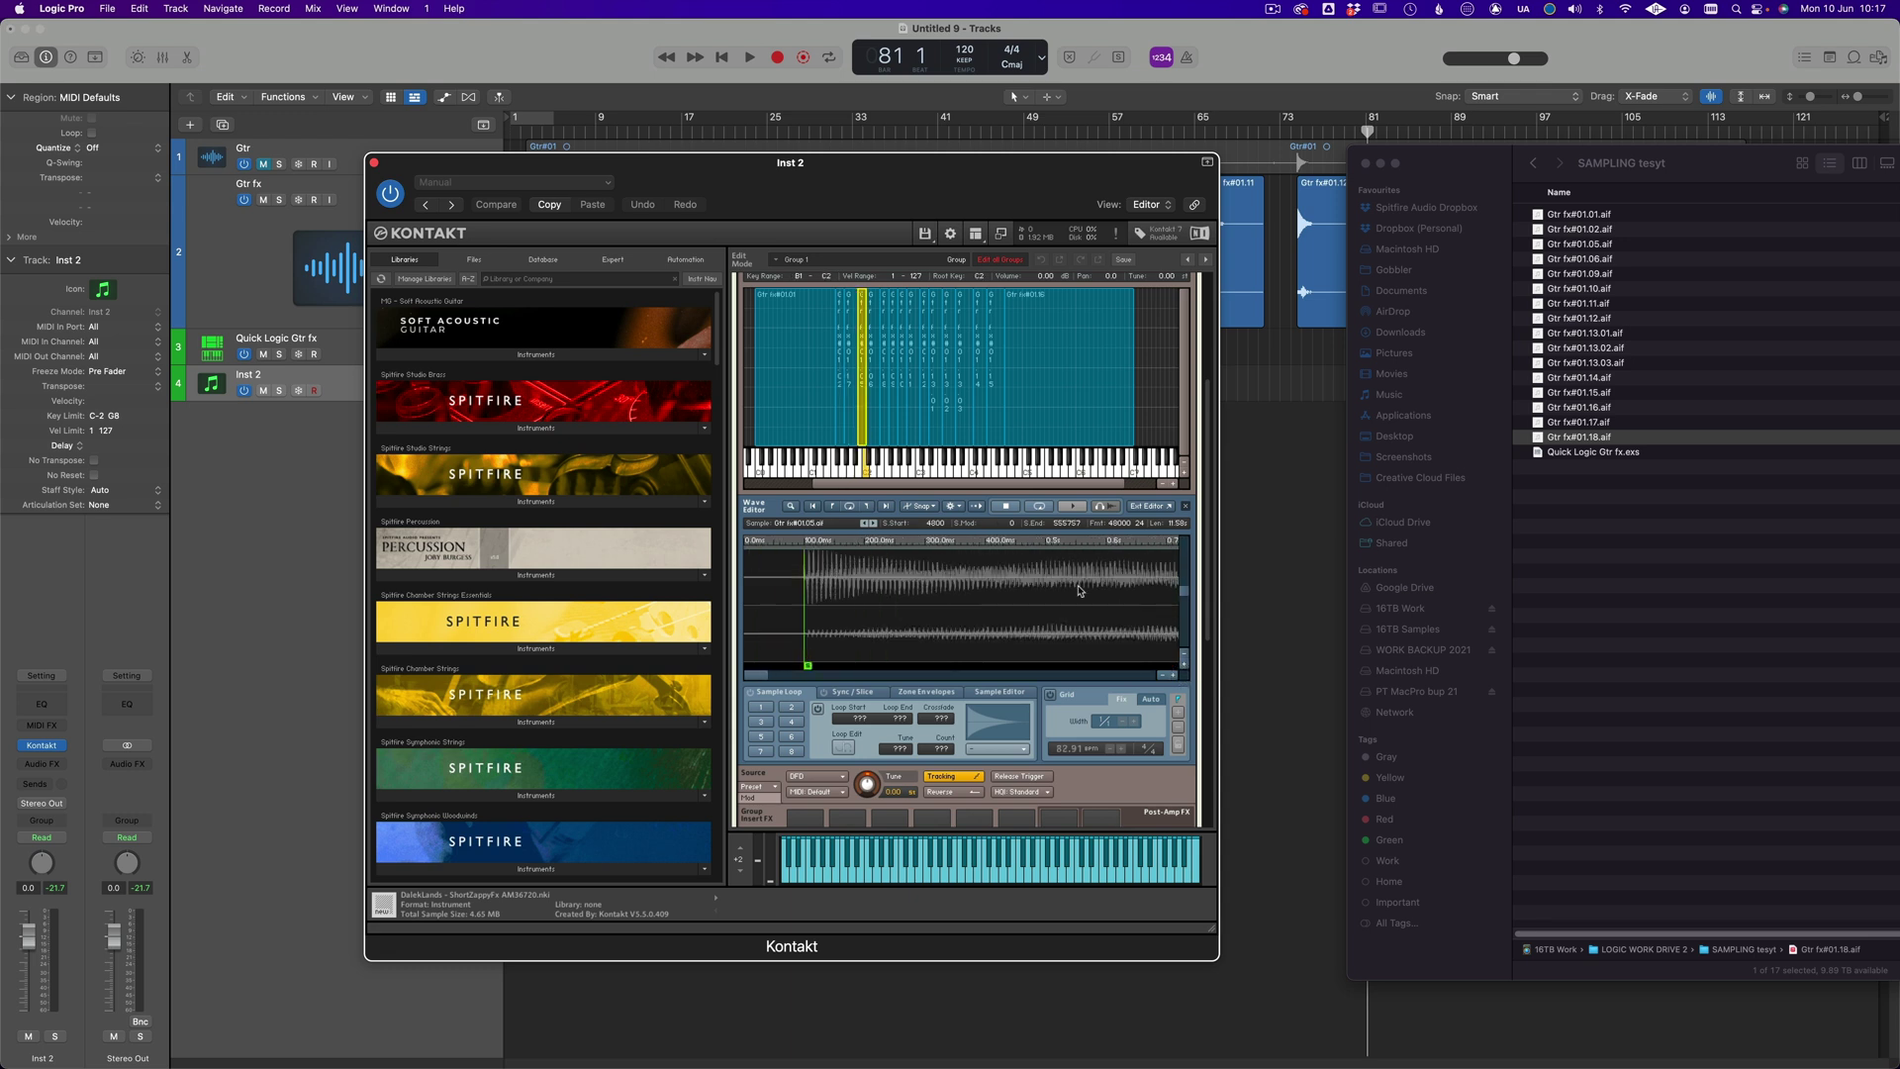
- Check the sample starts of the remaining middle zones against their attacks, and move the F#4 root zone's start earlier
left_click(872, 428)
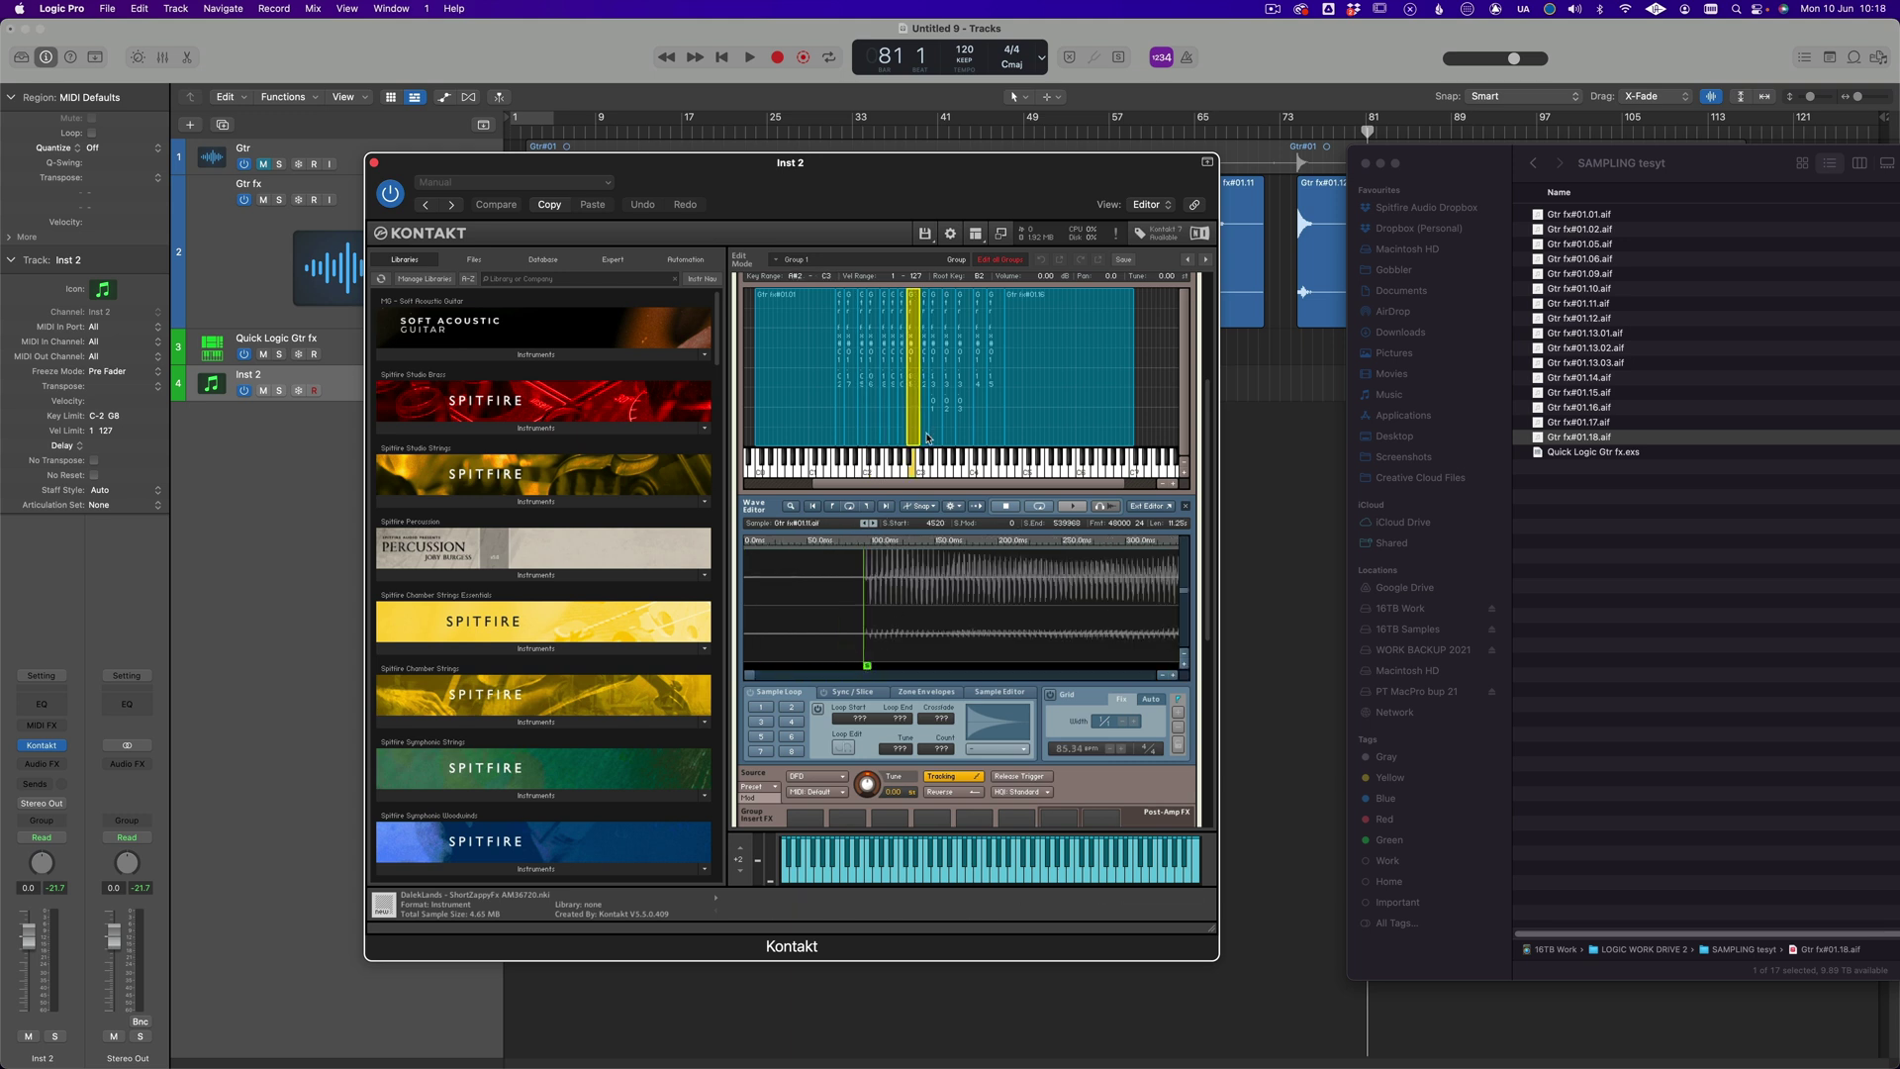
left_click(927, 437)
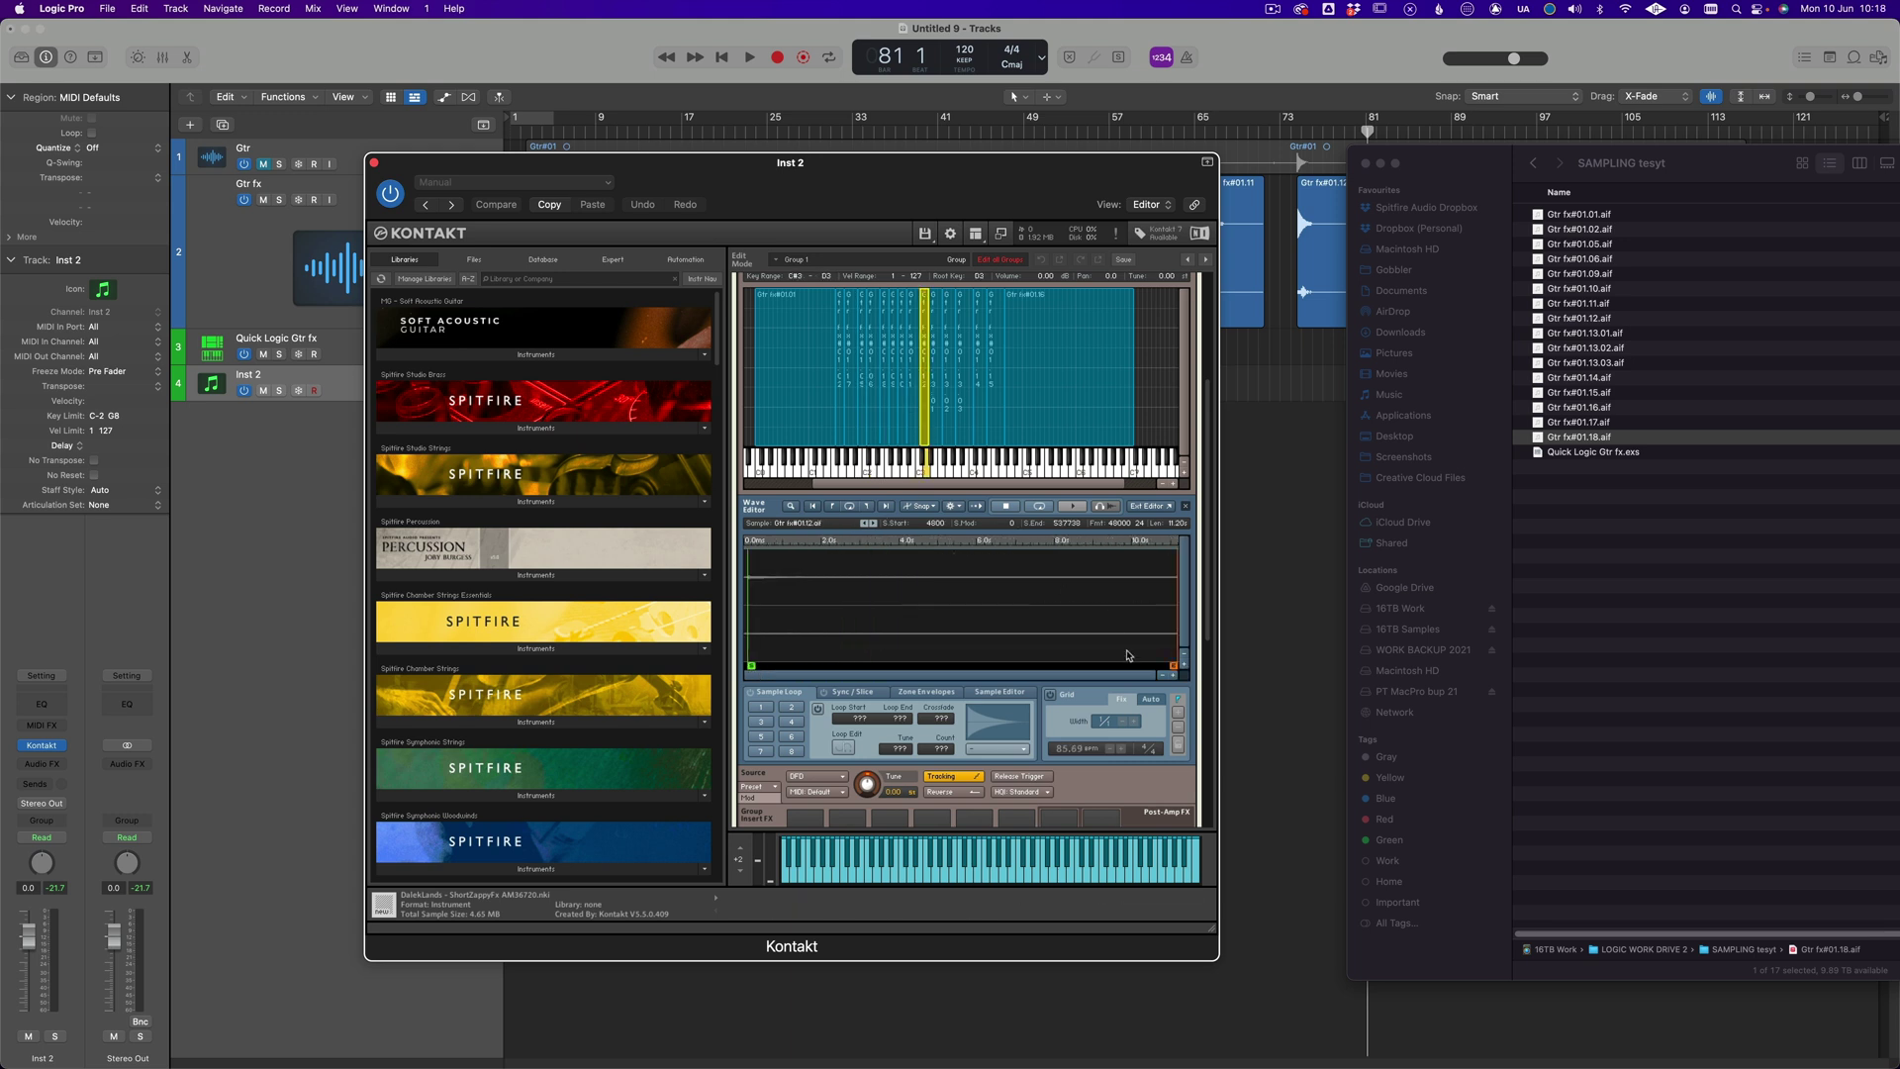
left_click(1173, 675)
left_click(1174, 675)
left_click(1174, 674)
left_click(1183, 665)
left_click(1183, 667)
left_click(1184, 667)
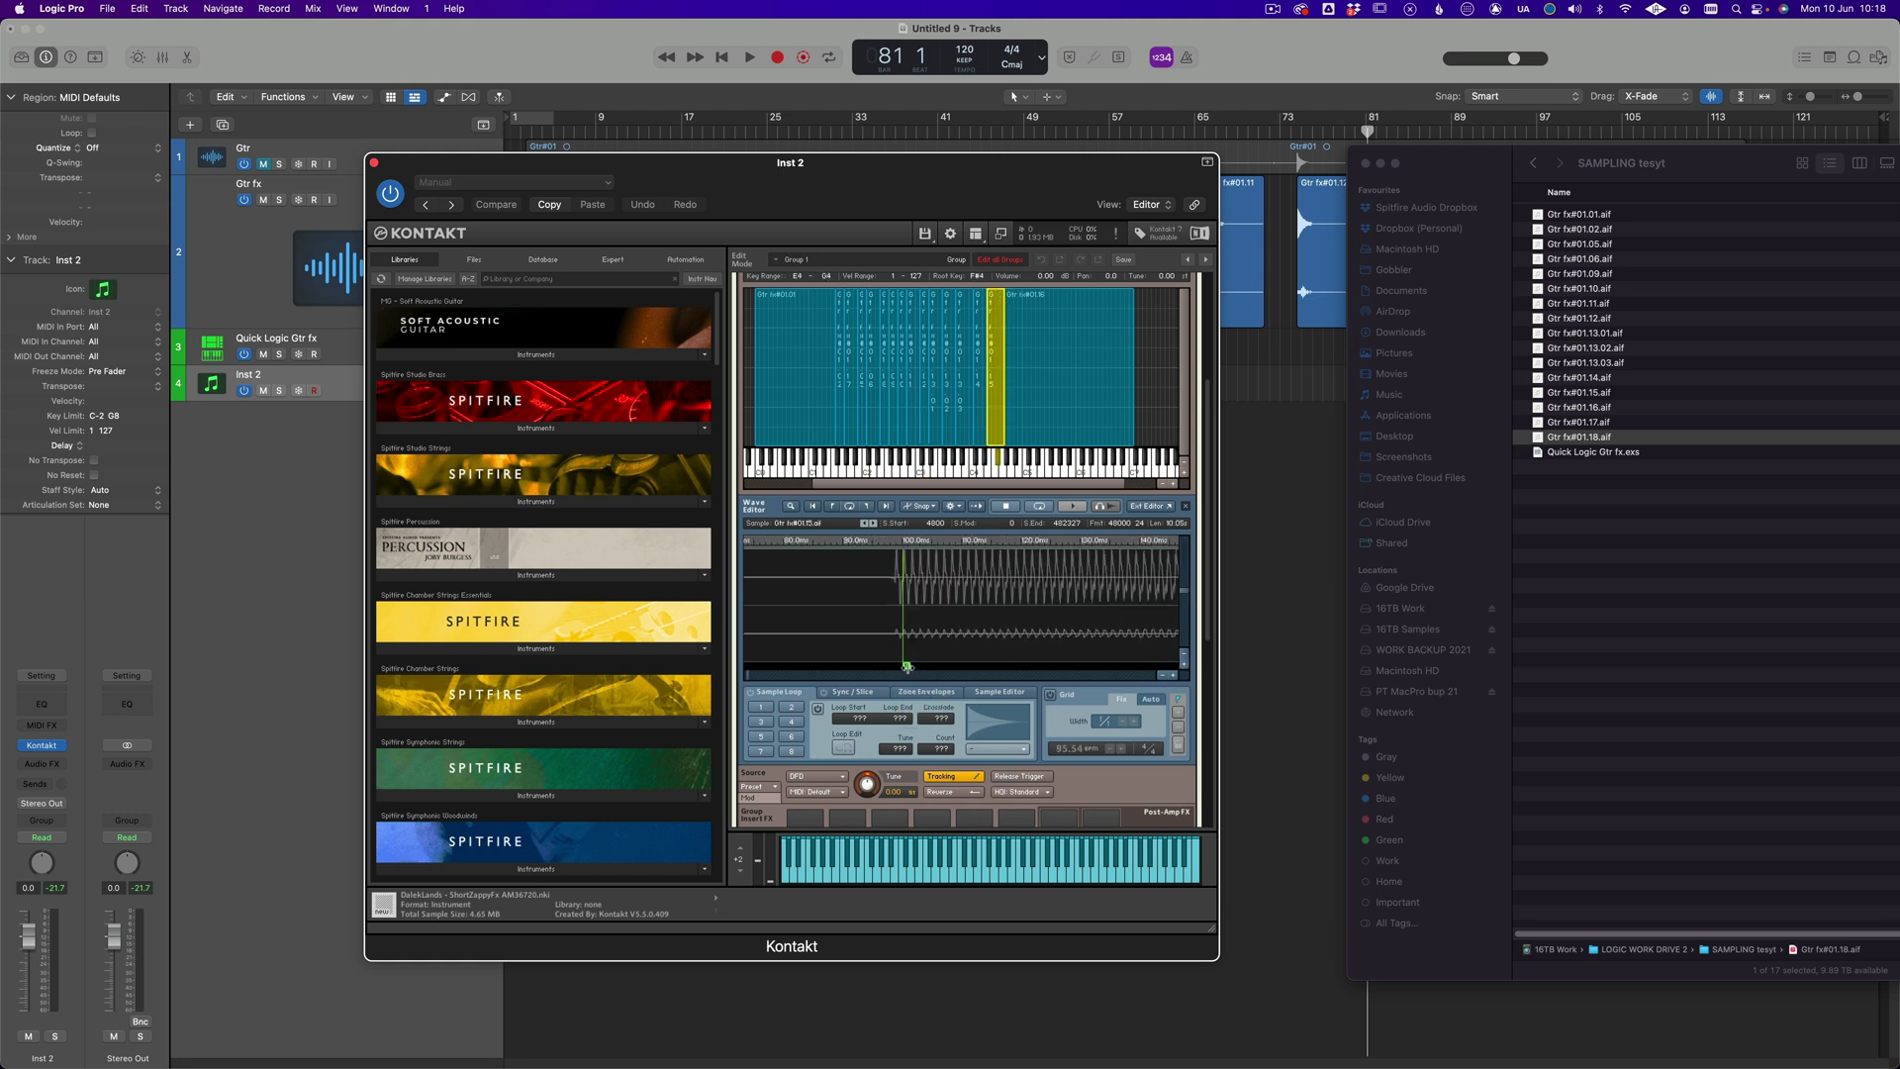
left_click_drag(906, 667, 892, 665)
- Set the sample start of the highest zone, Gtr fx#01.18.aif, to 4744 and move its sample end earlier
left_click(1054, 430)
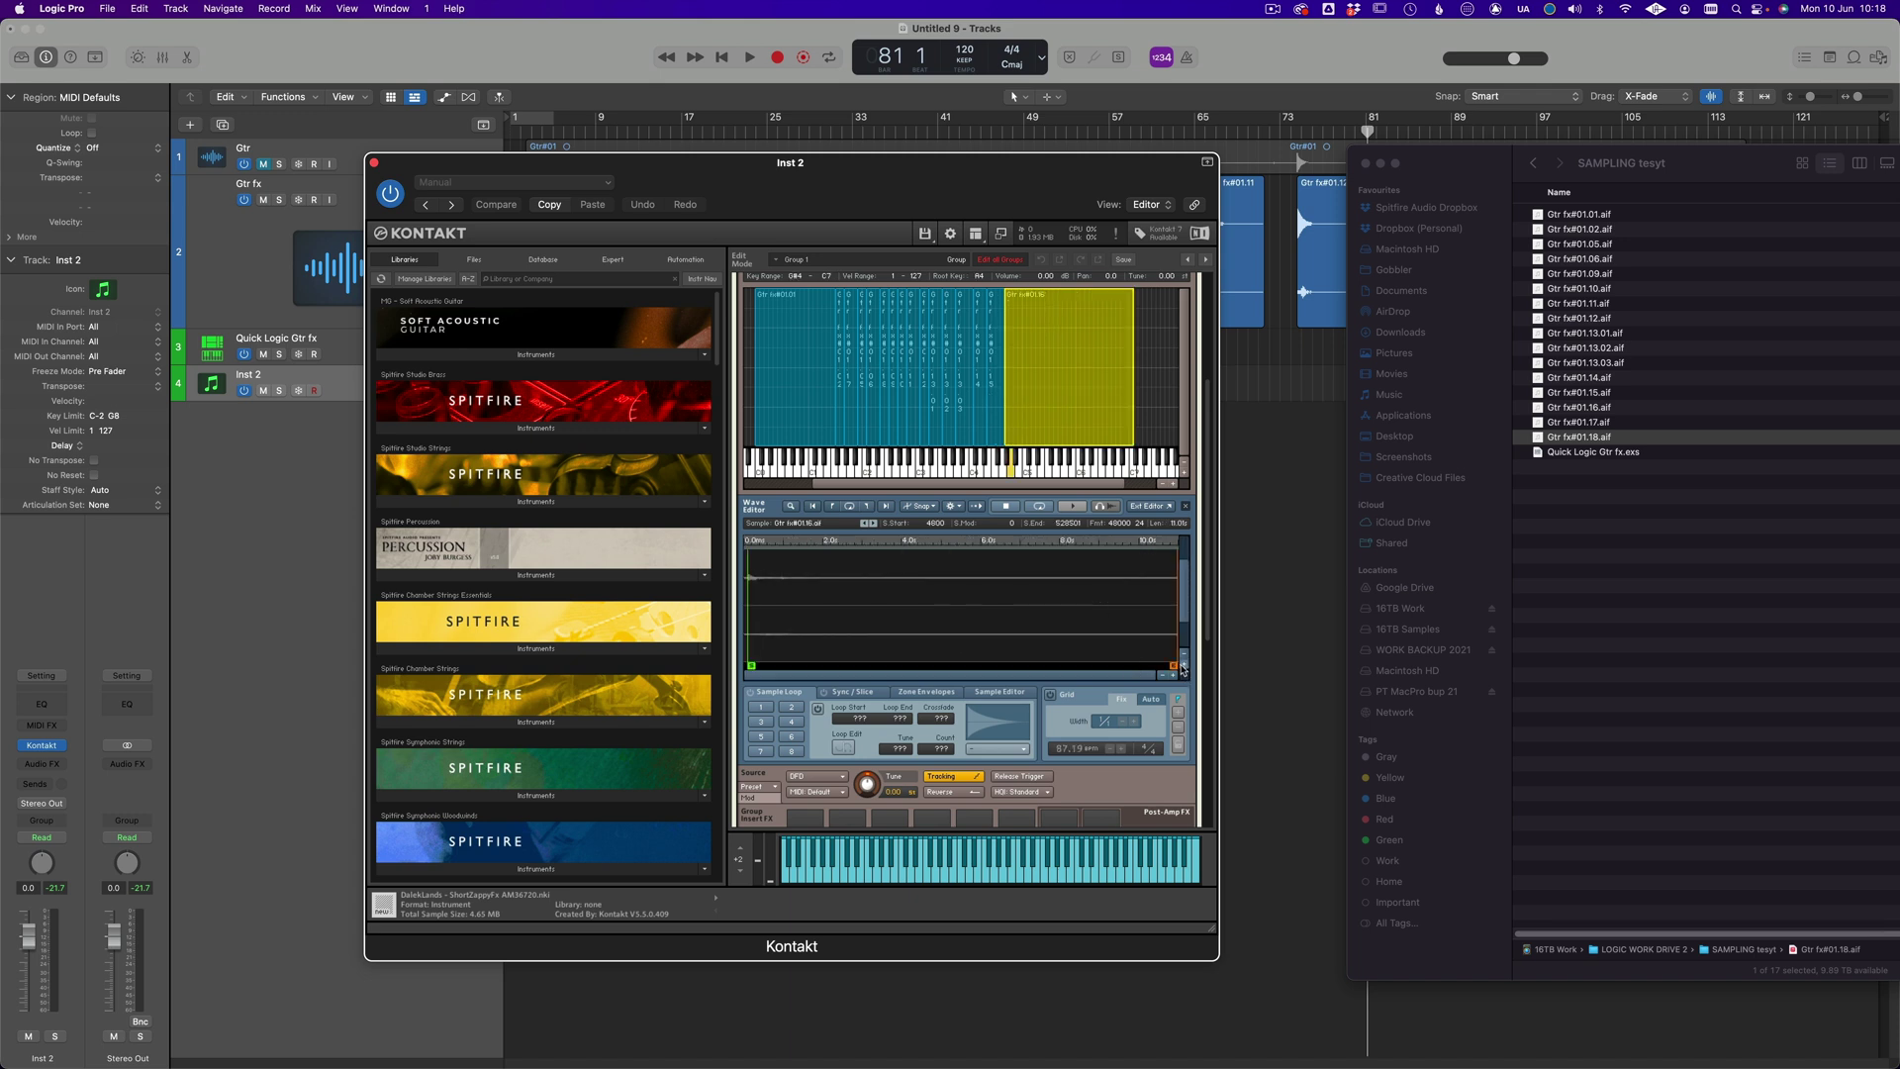
left_click(1175, 677)
left_click(1175, 677)
left_click(1175, 677)
left_click_drag(999, 666, 1002, 669)
left_click(1160, 678)
left_click(1159, 678)
left_click(1160, 678)
left_click(1159, 677)
left_click(1159, 677)
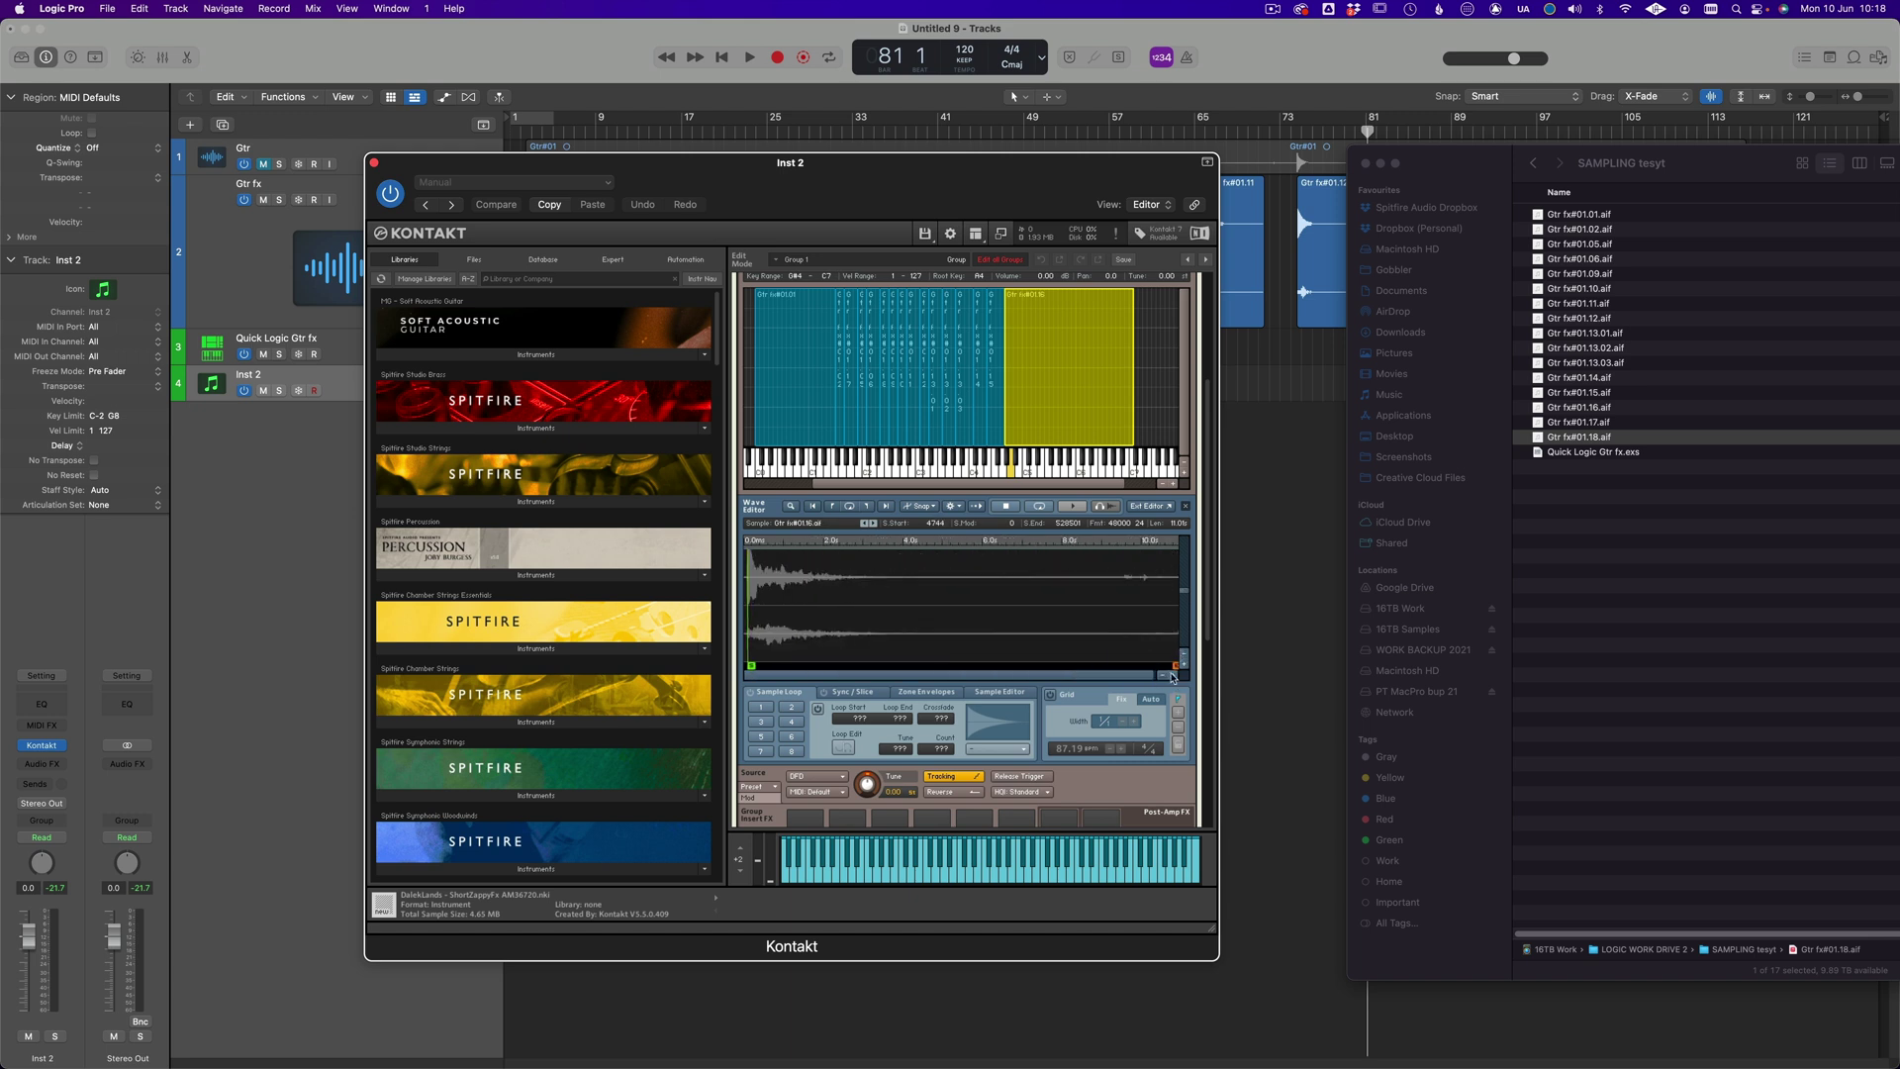
left_click_drag(1175, 666, 1095, 669)
scroll(965, 356, "left", 2)
- Adjust the curve of the instrument's volume envelope and lengthen its release
left_click_drag(1207, 502, 1204, 665)
scroll(1204, 665, "down", 2)
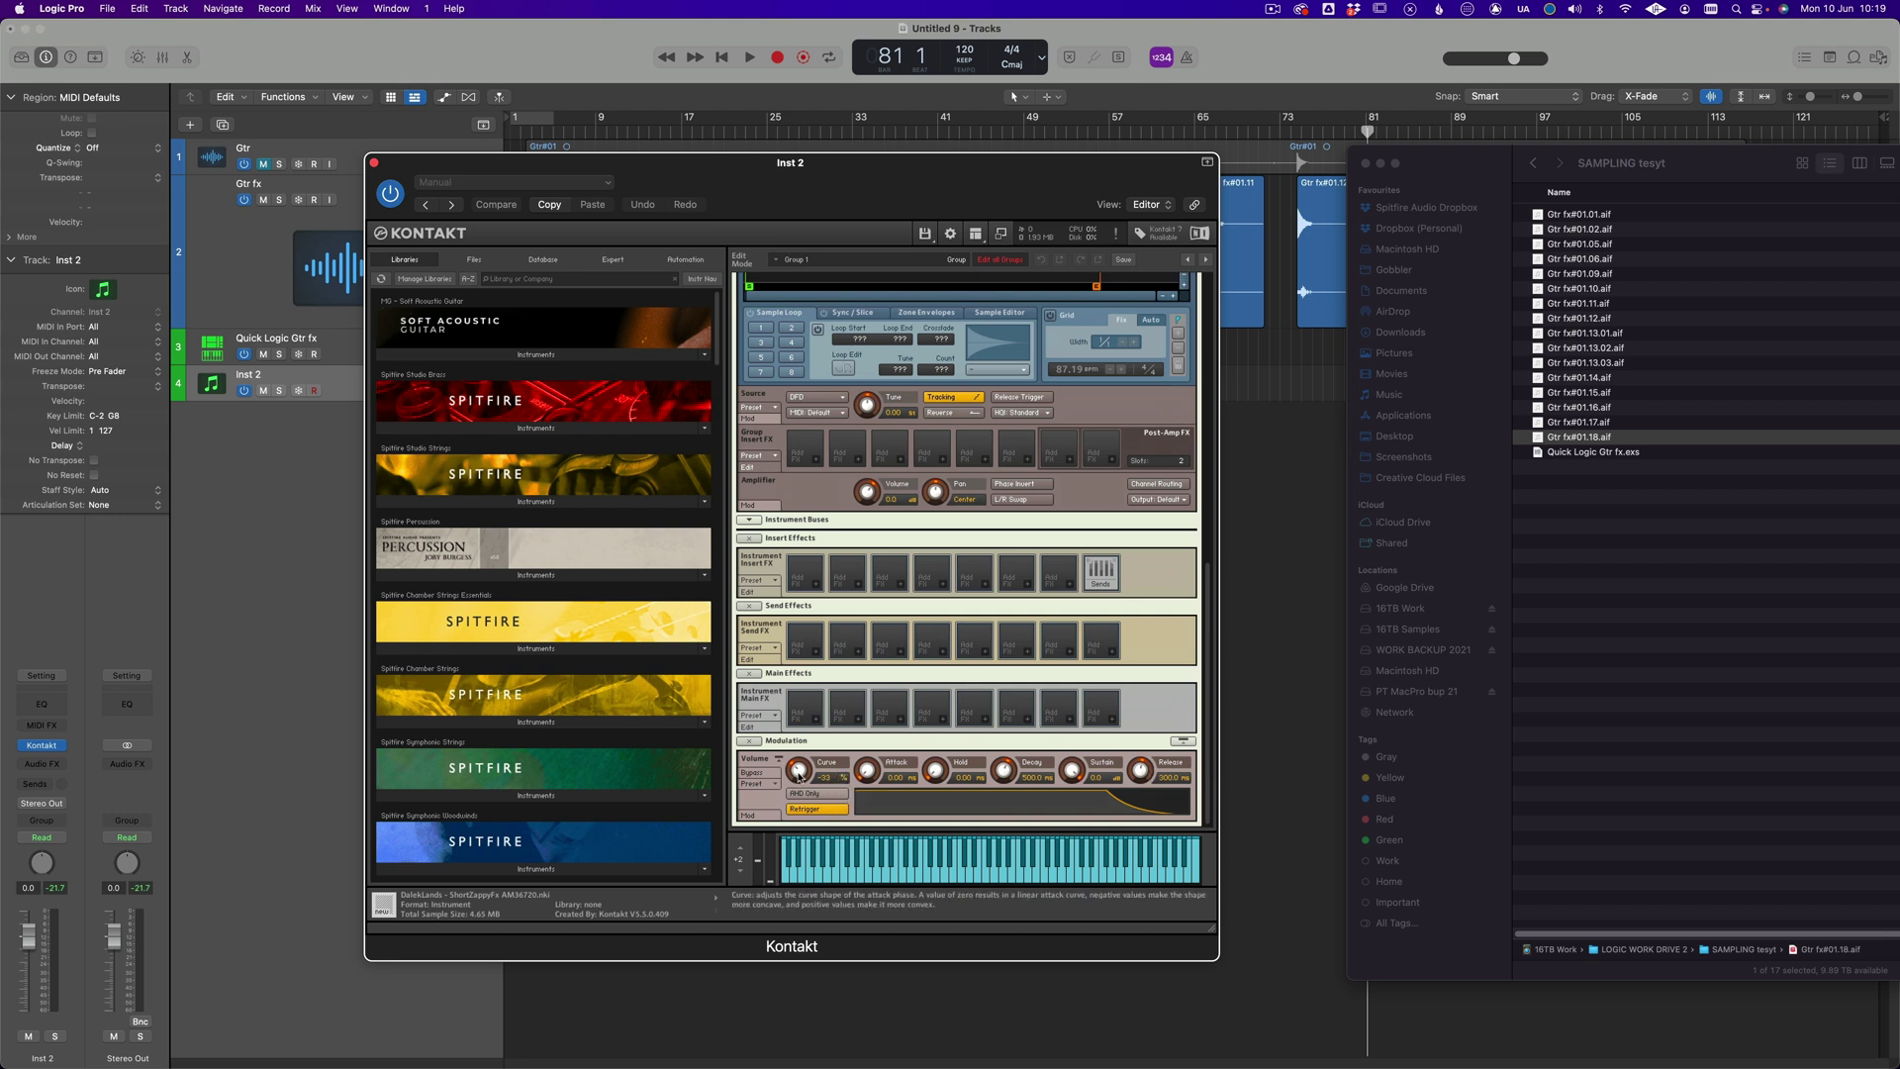
left_click_drag(808, 763, 808, 761)
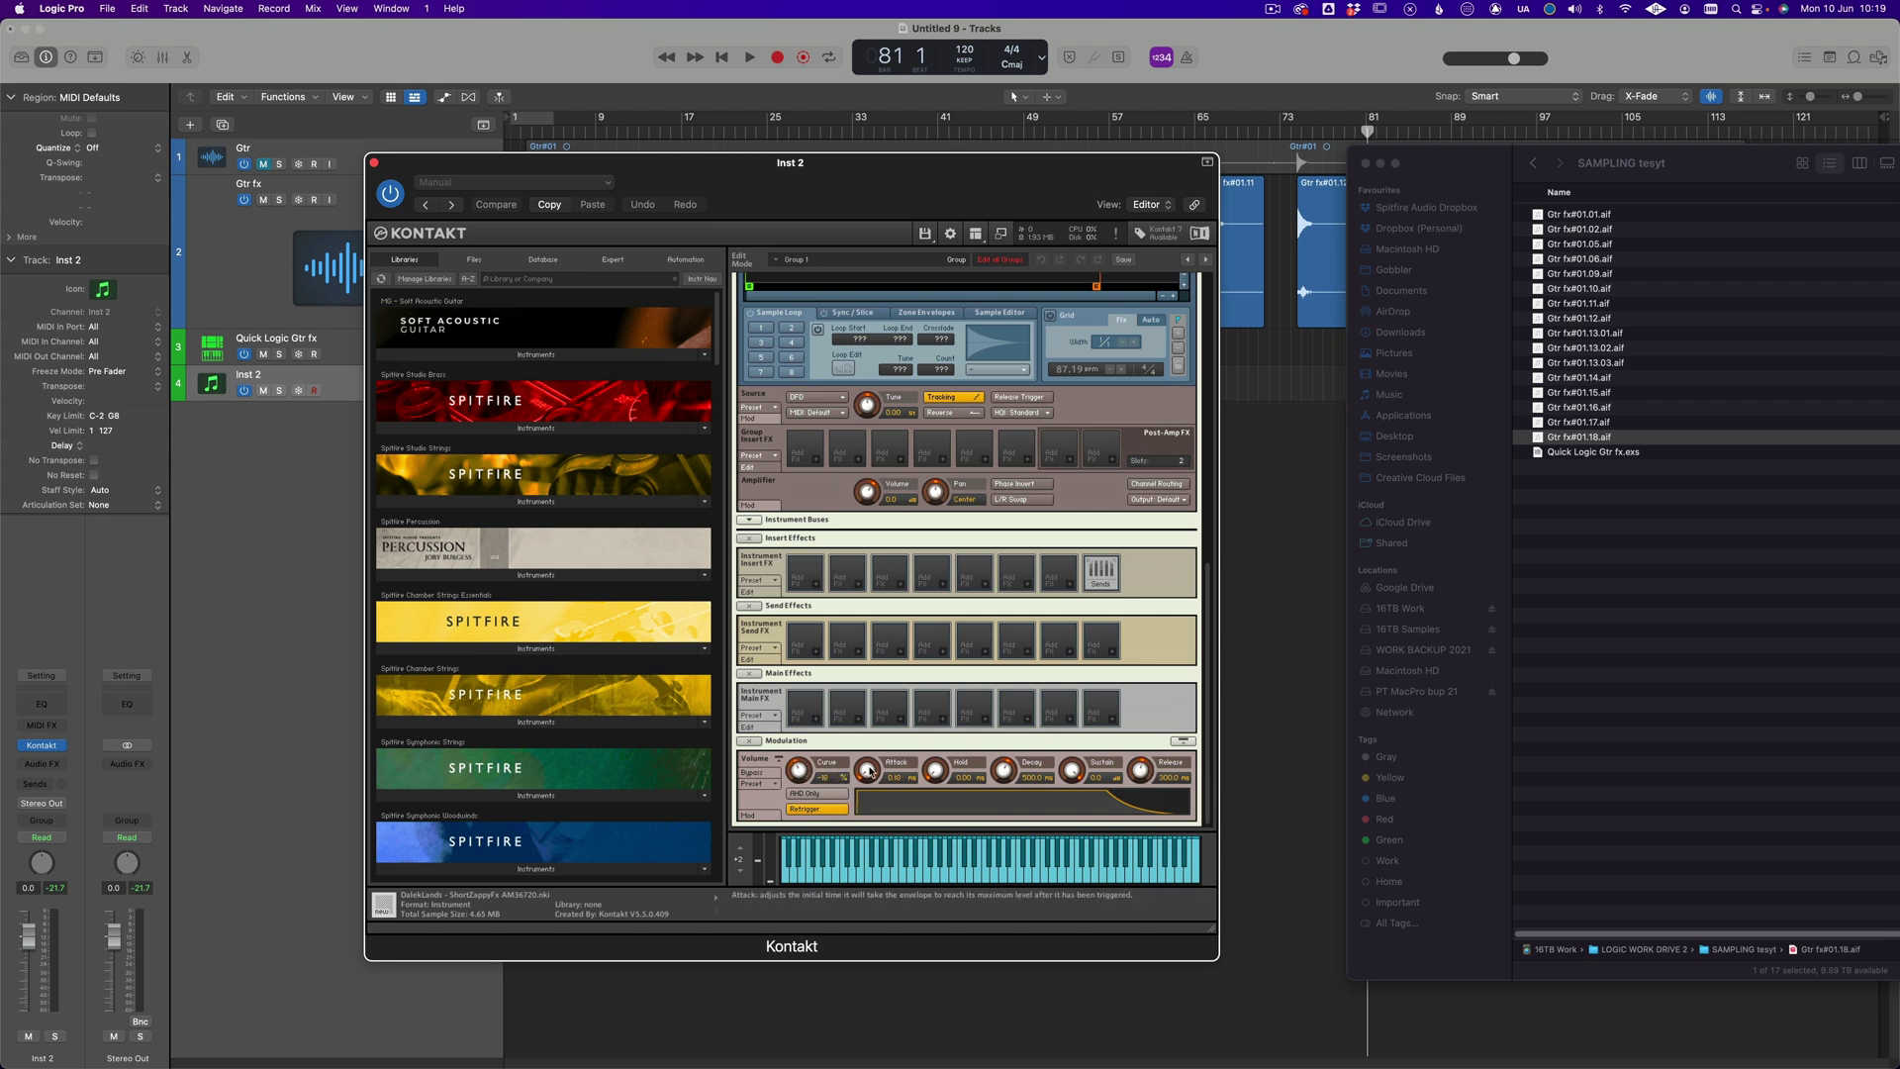
left_click_drag(1141, 777, 1141, 734)
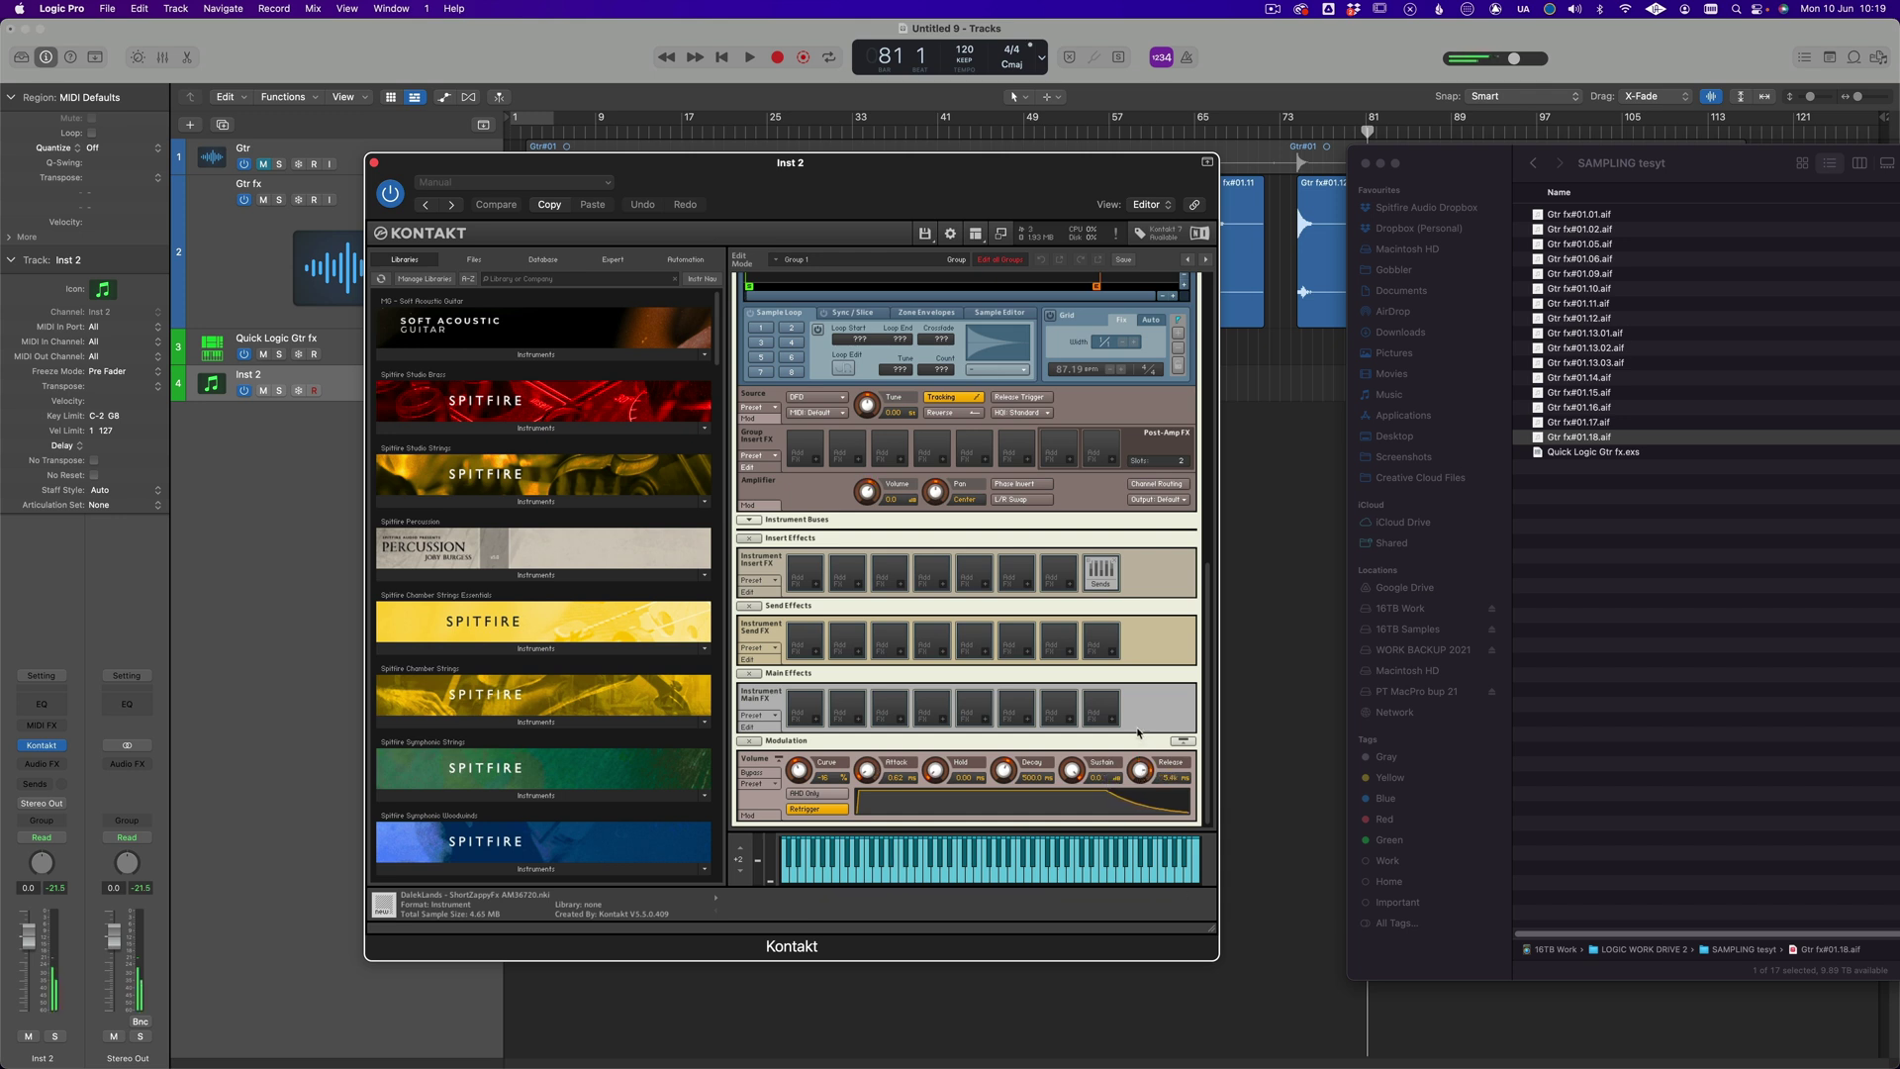
- Show the amplifier's modulation assignments and slightly increase the velocity modulation of volume
left_click(742, 506)
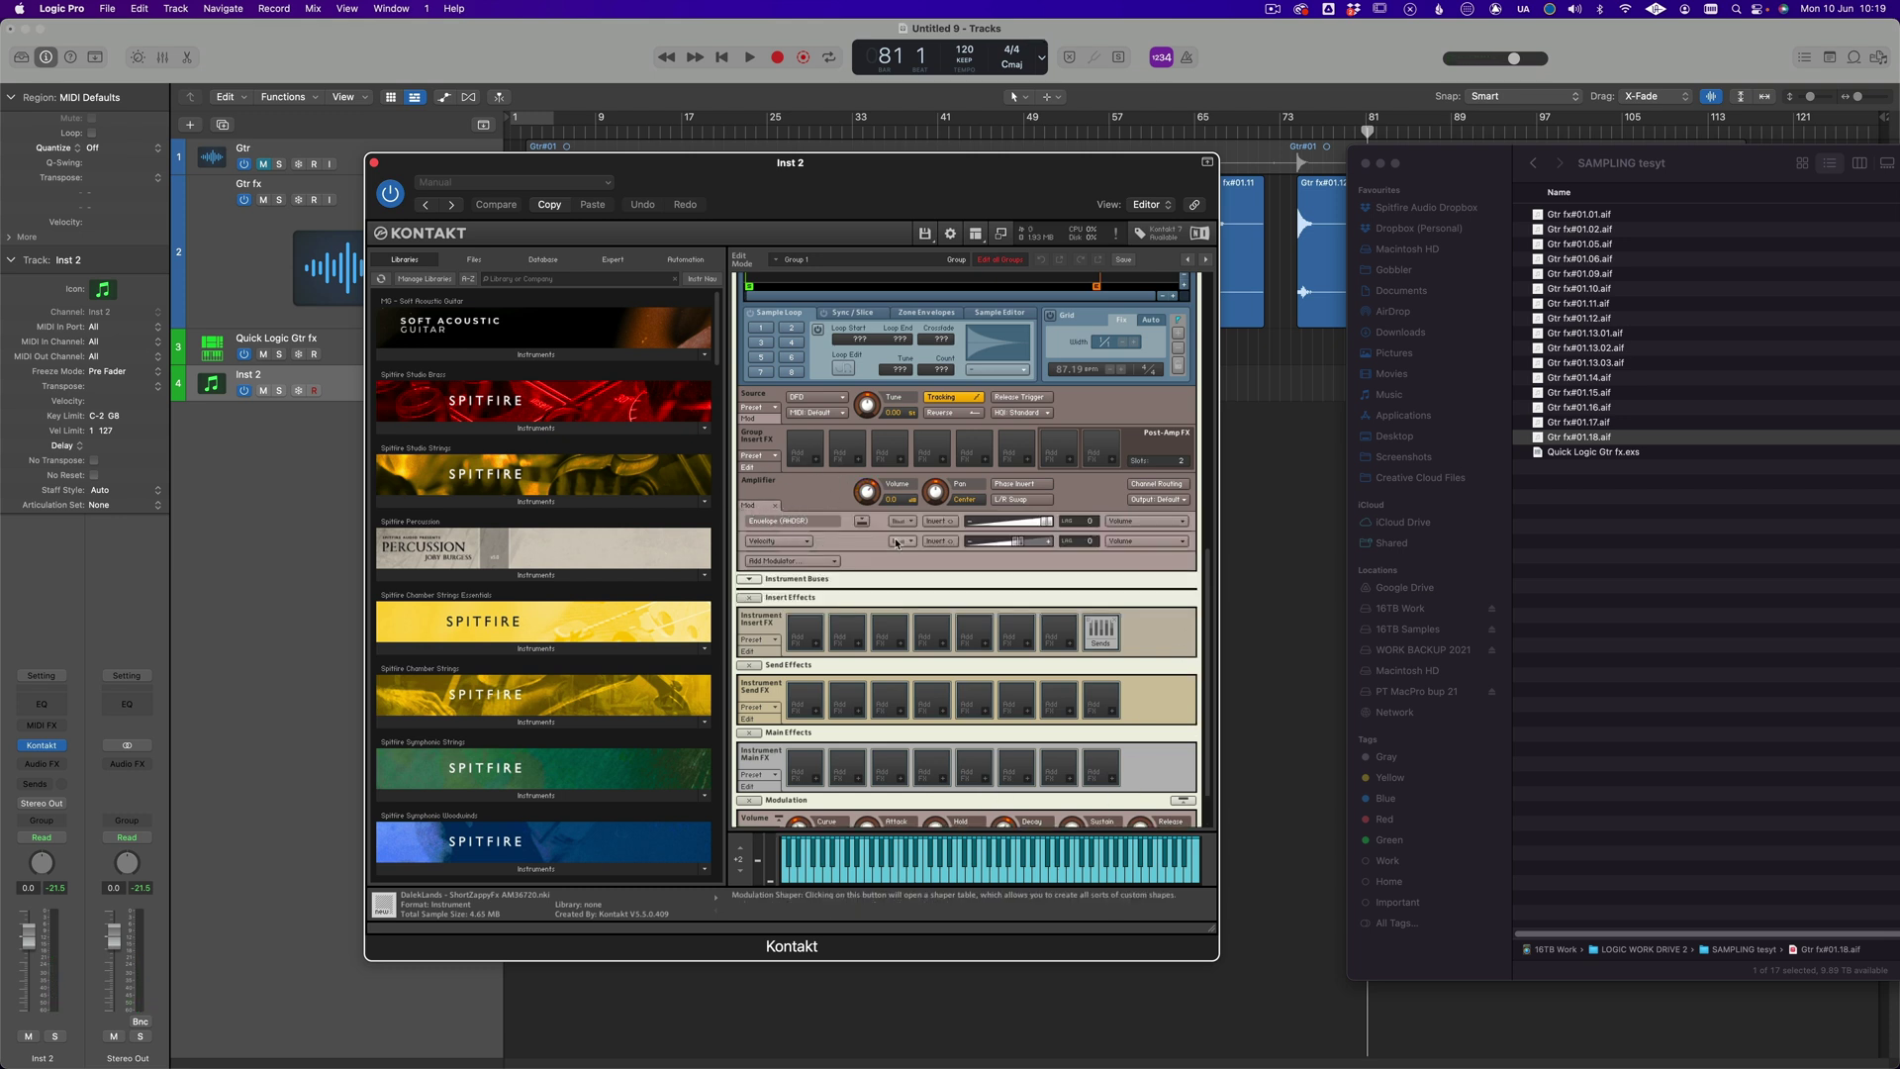
mouse_move(1018, 547)
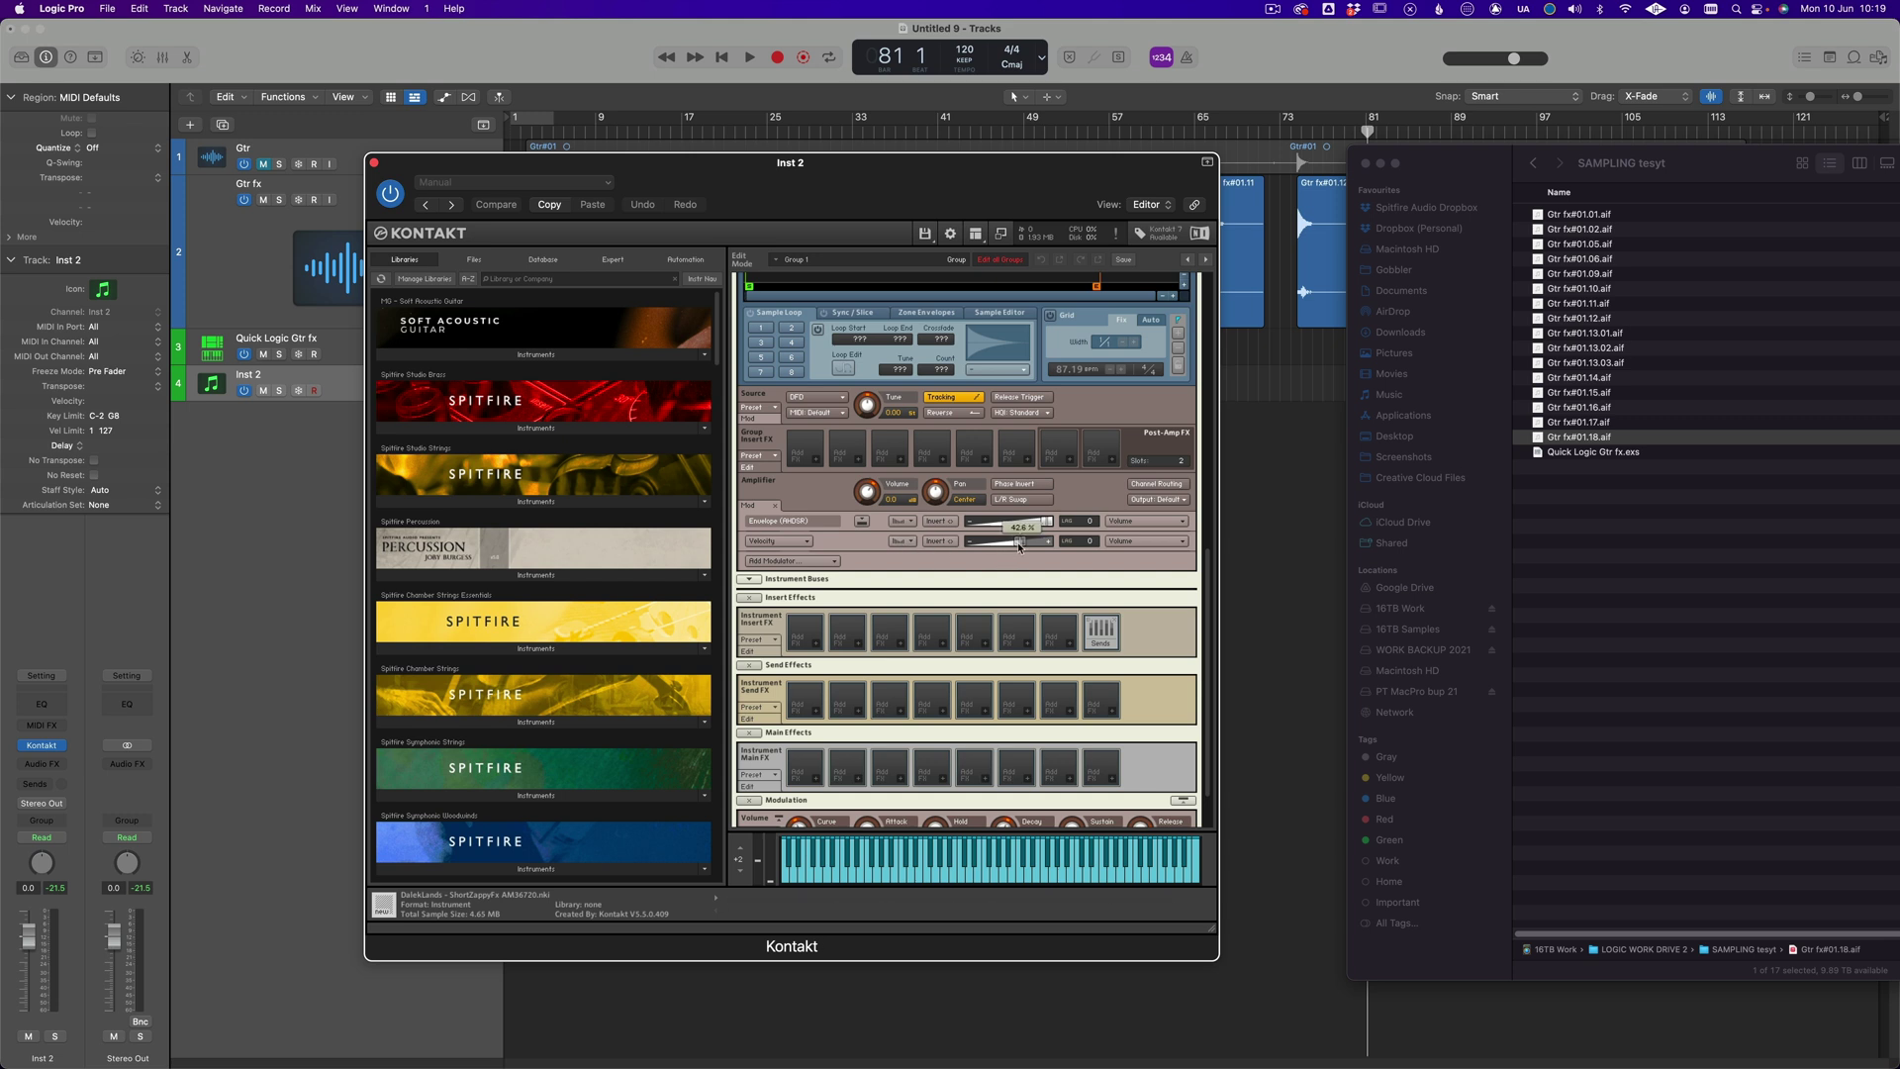
left_click_drag(1019, 547, 1024, 545)
- Select all zones in the mapping editor and raise their volume to 12 dB
scroll(1207, 436, "up", 5)
left_click_drag(1166, 501, 791, 560)
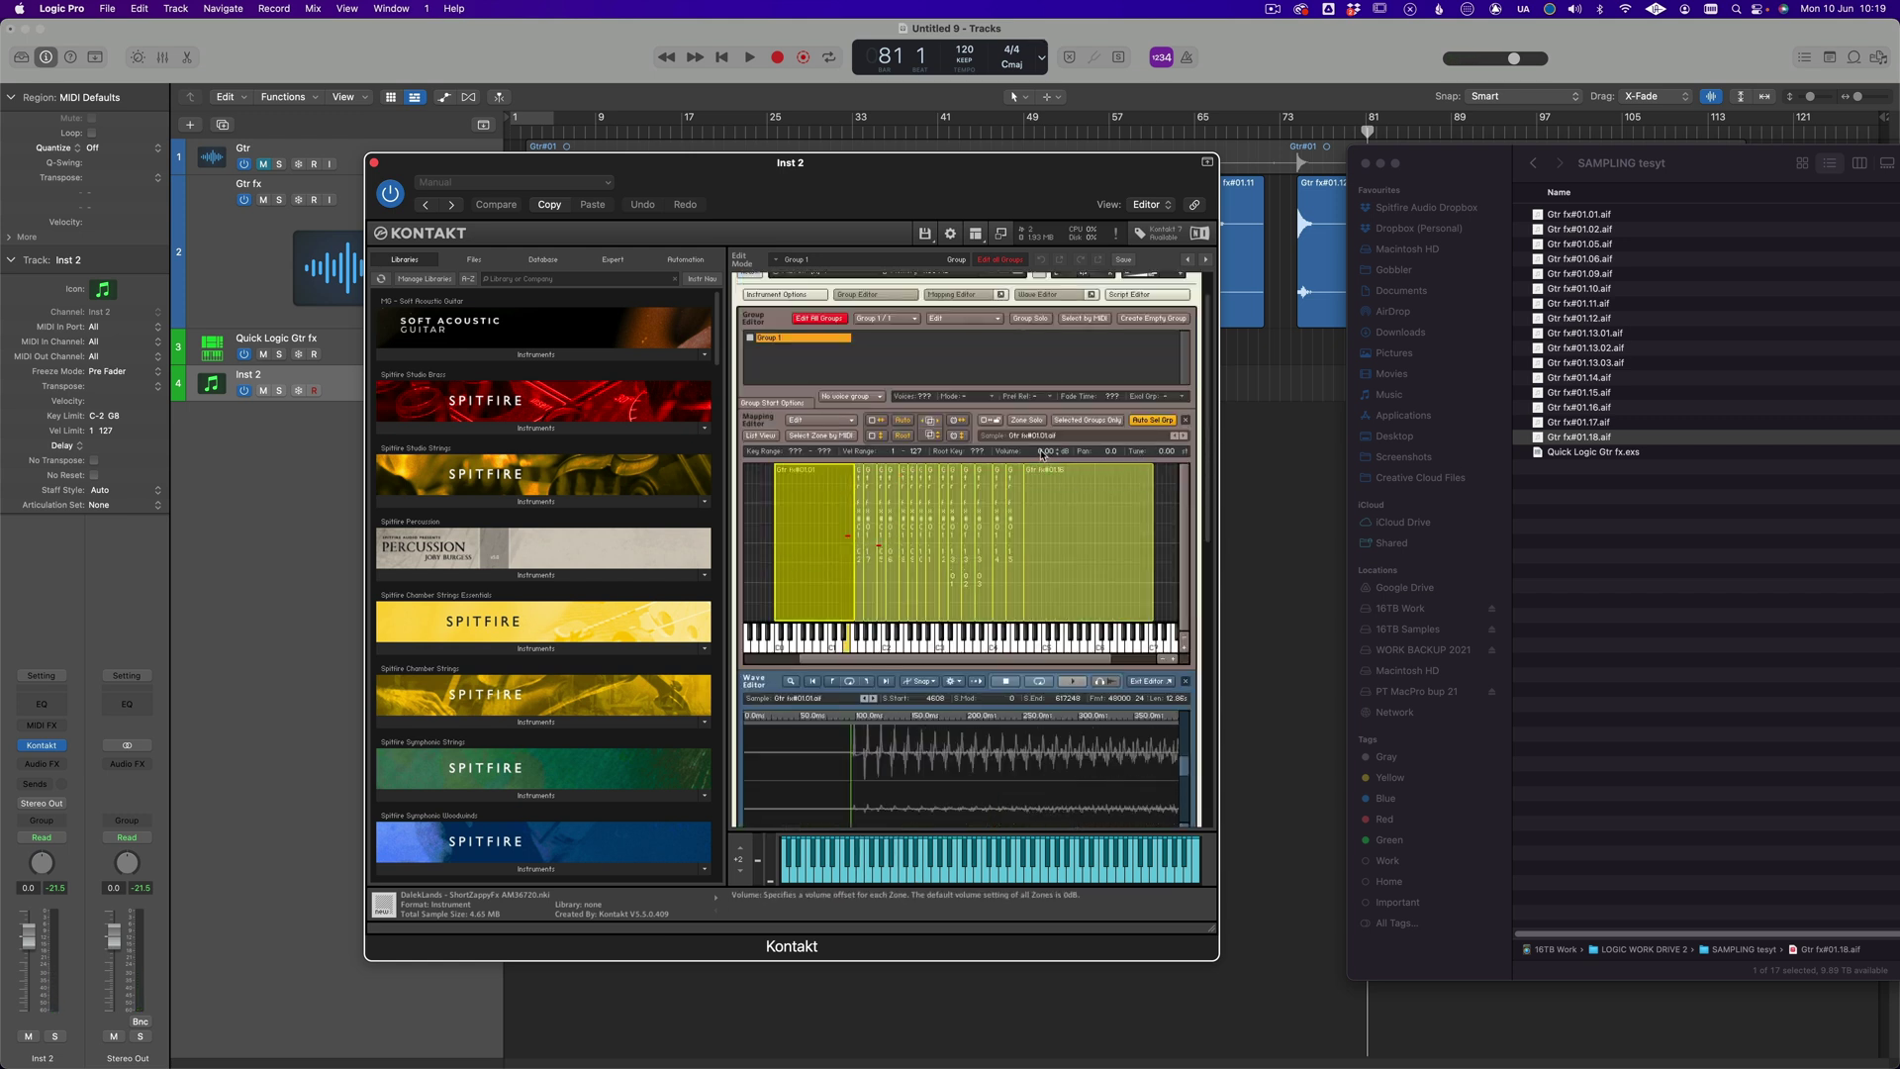
left_click(1042, 452)
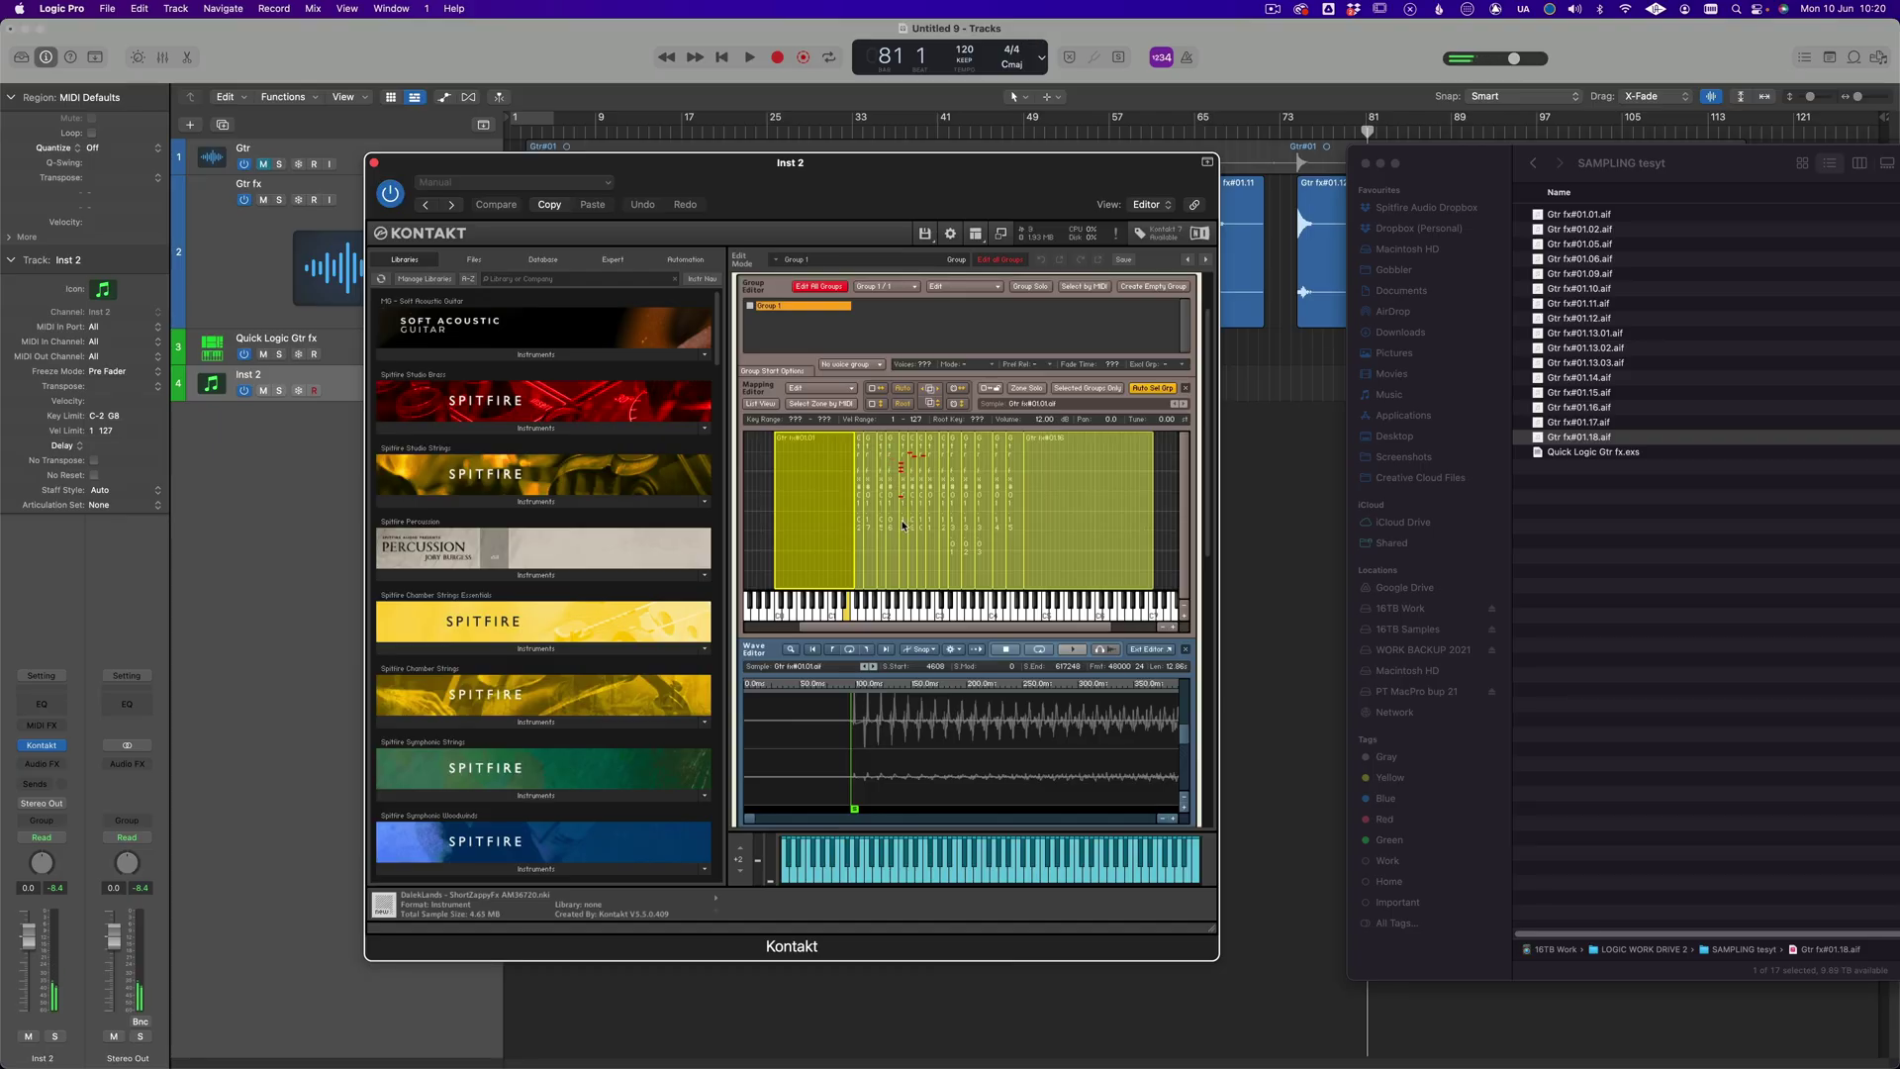
- Raise the volume of the F2 root-key zone and the D#3–F3 zone individually to 14 dB
left_click(1170, 514)
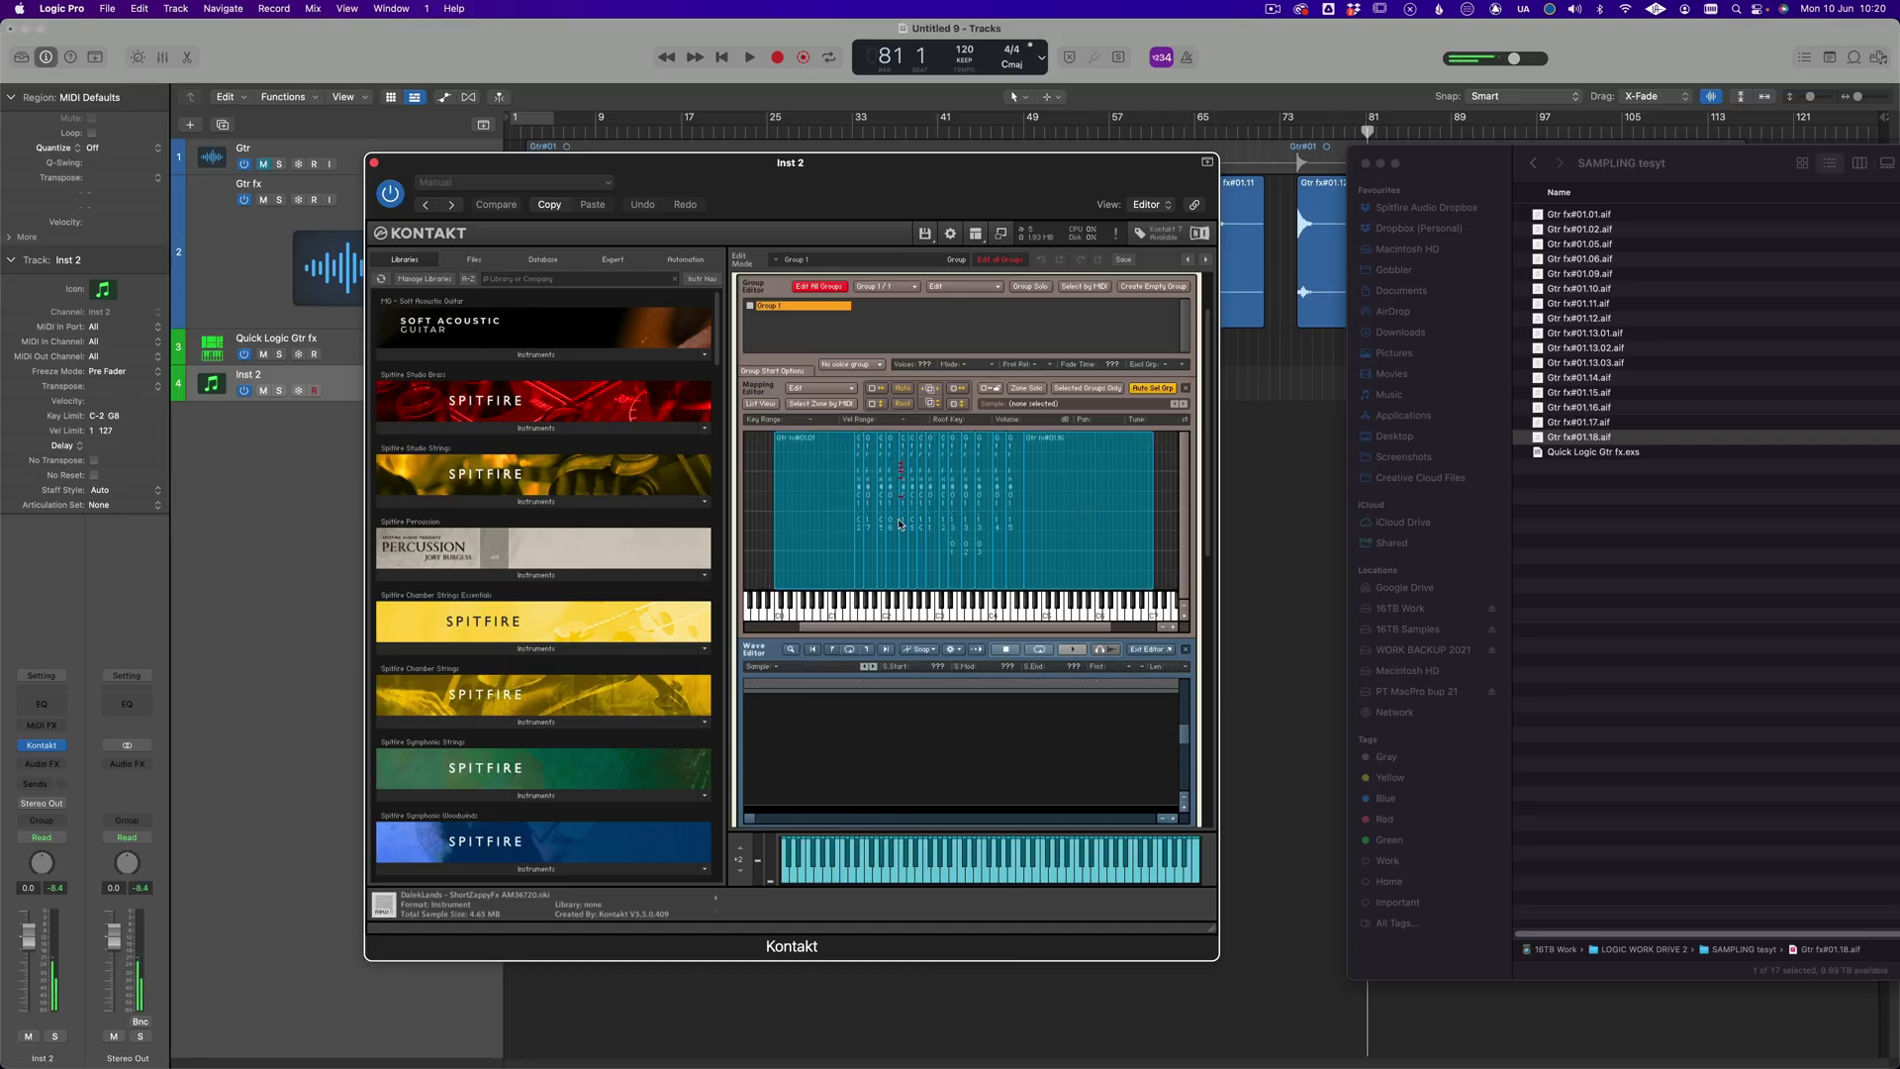
left_click(904, 524)
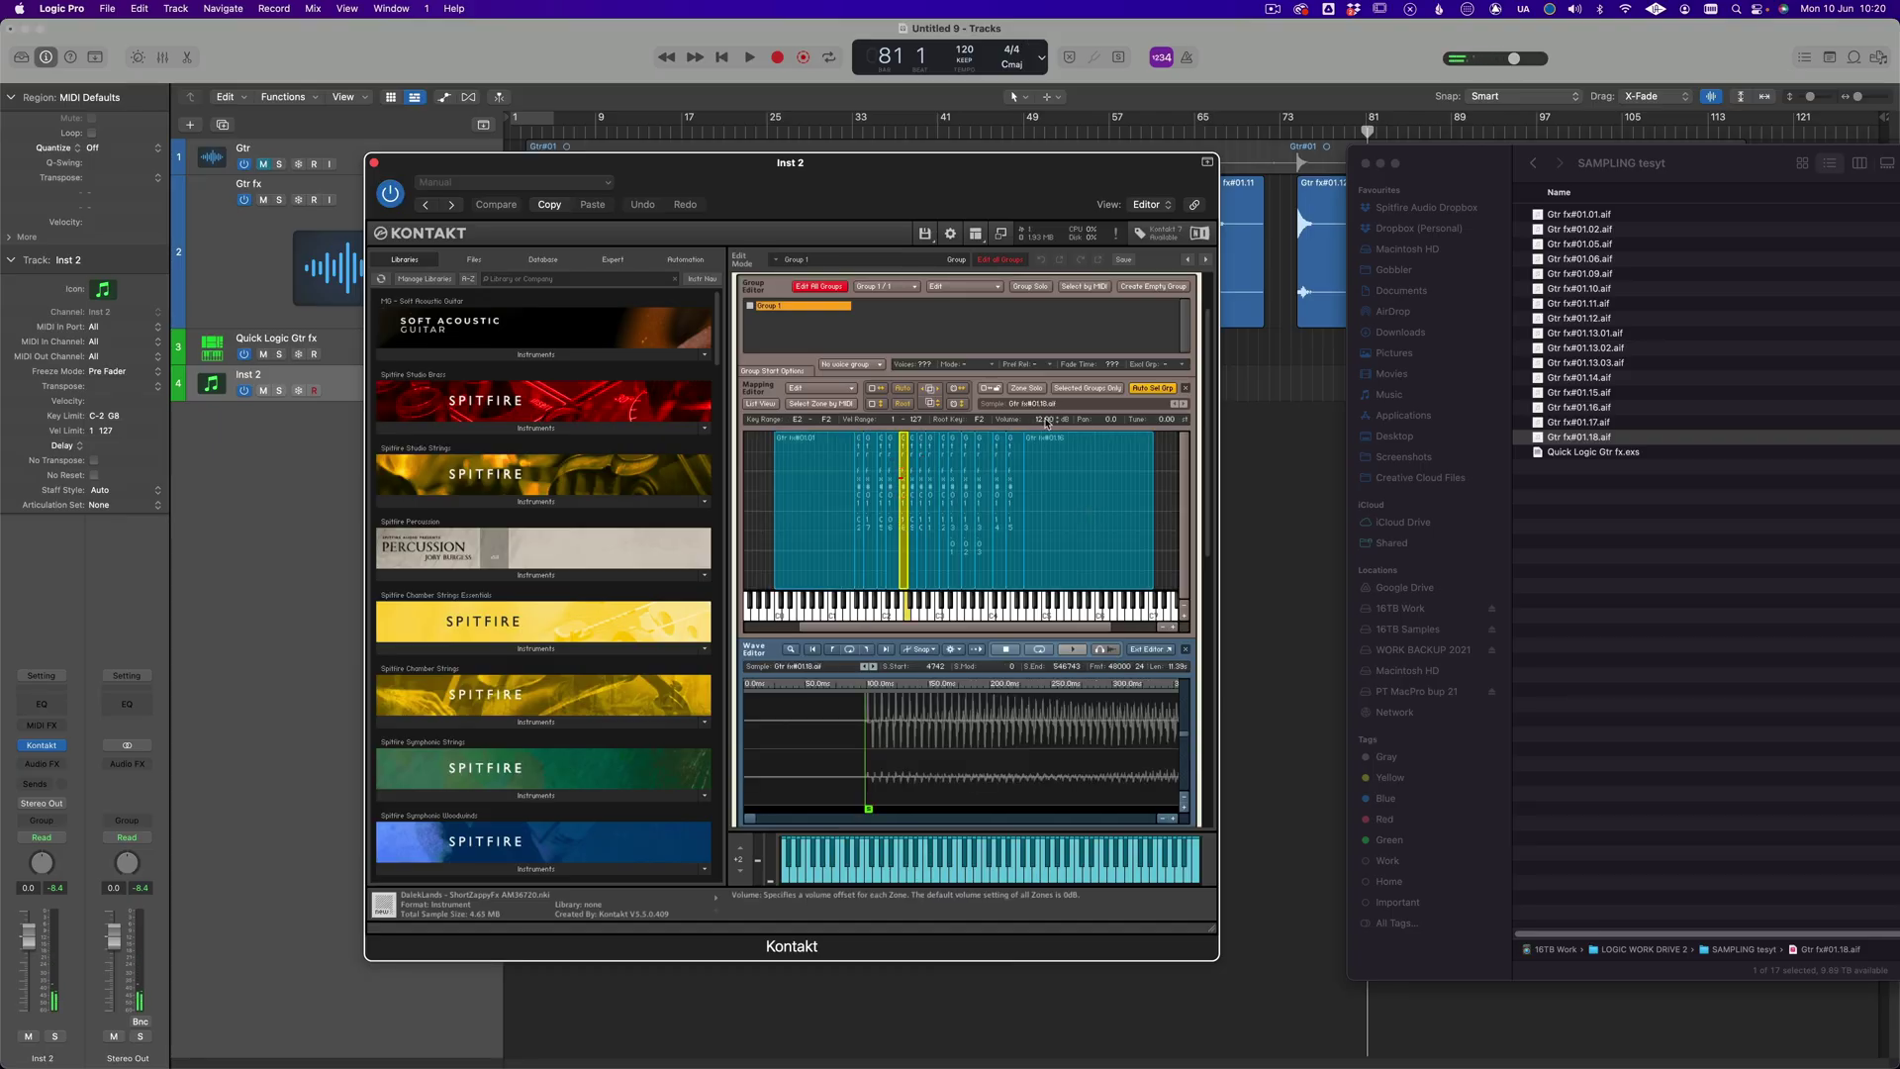
type("14")
key("Return")
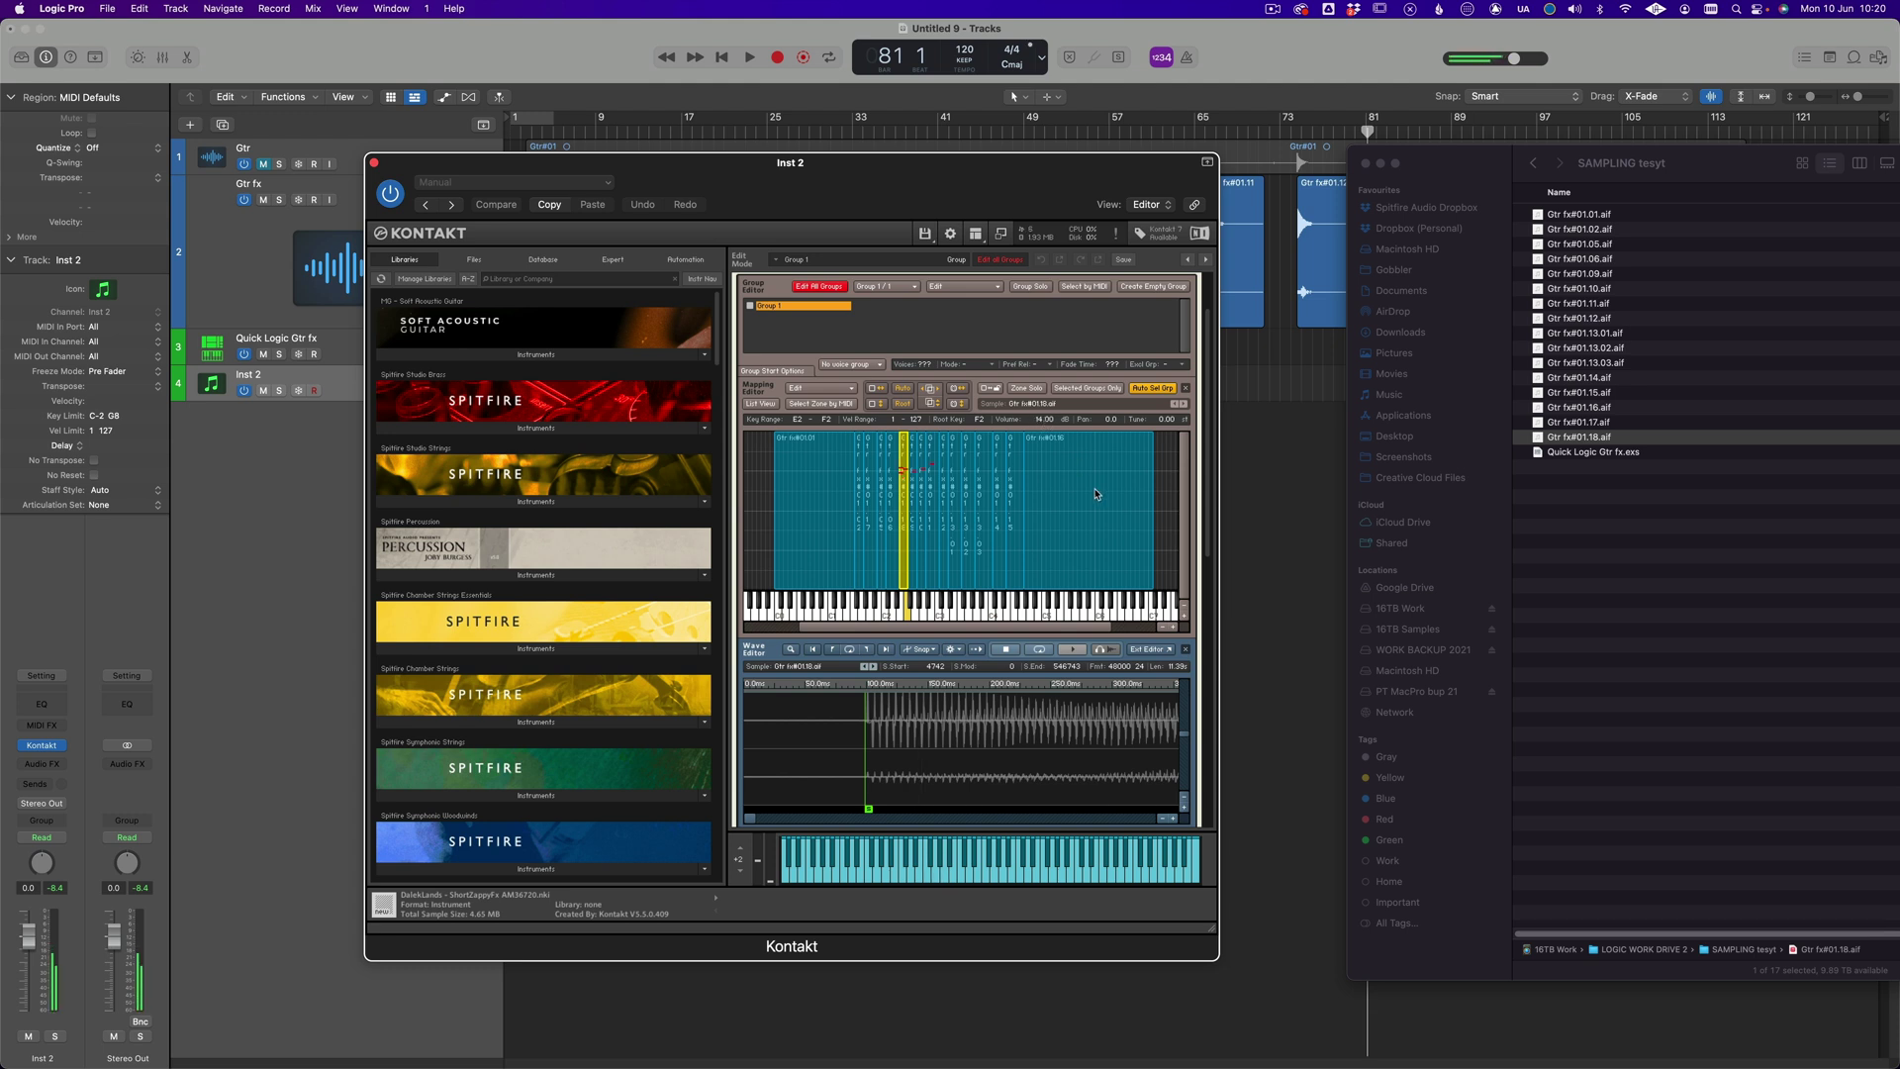
left_click(957, 472)
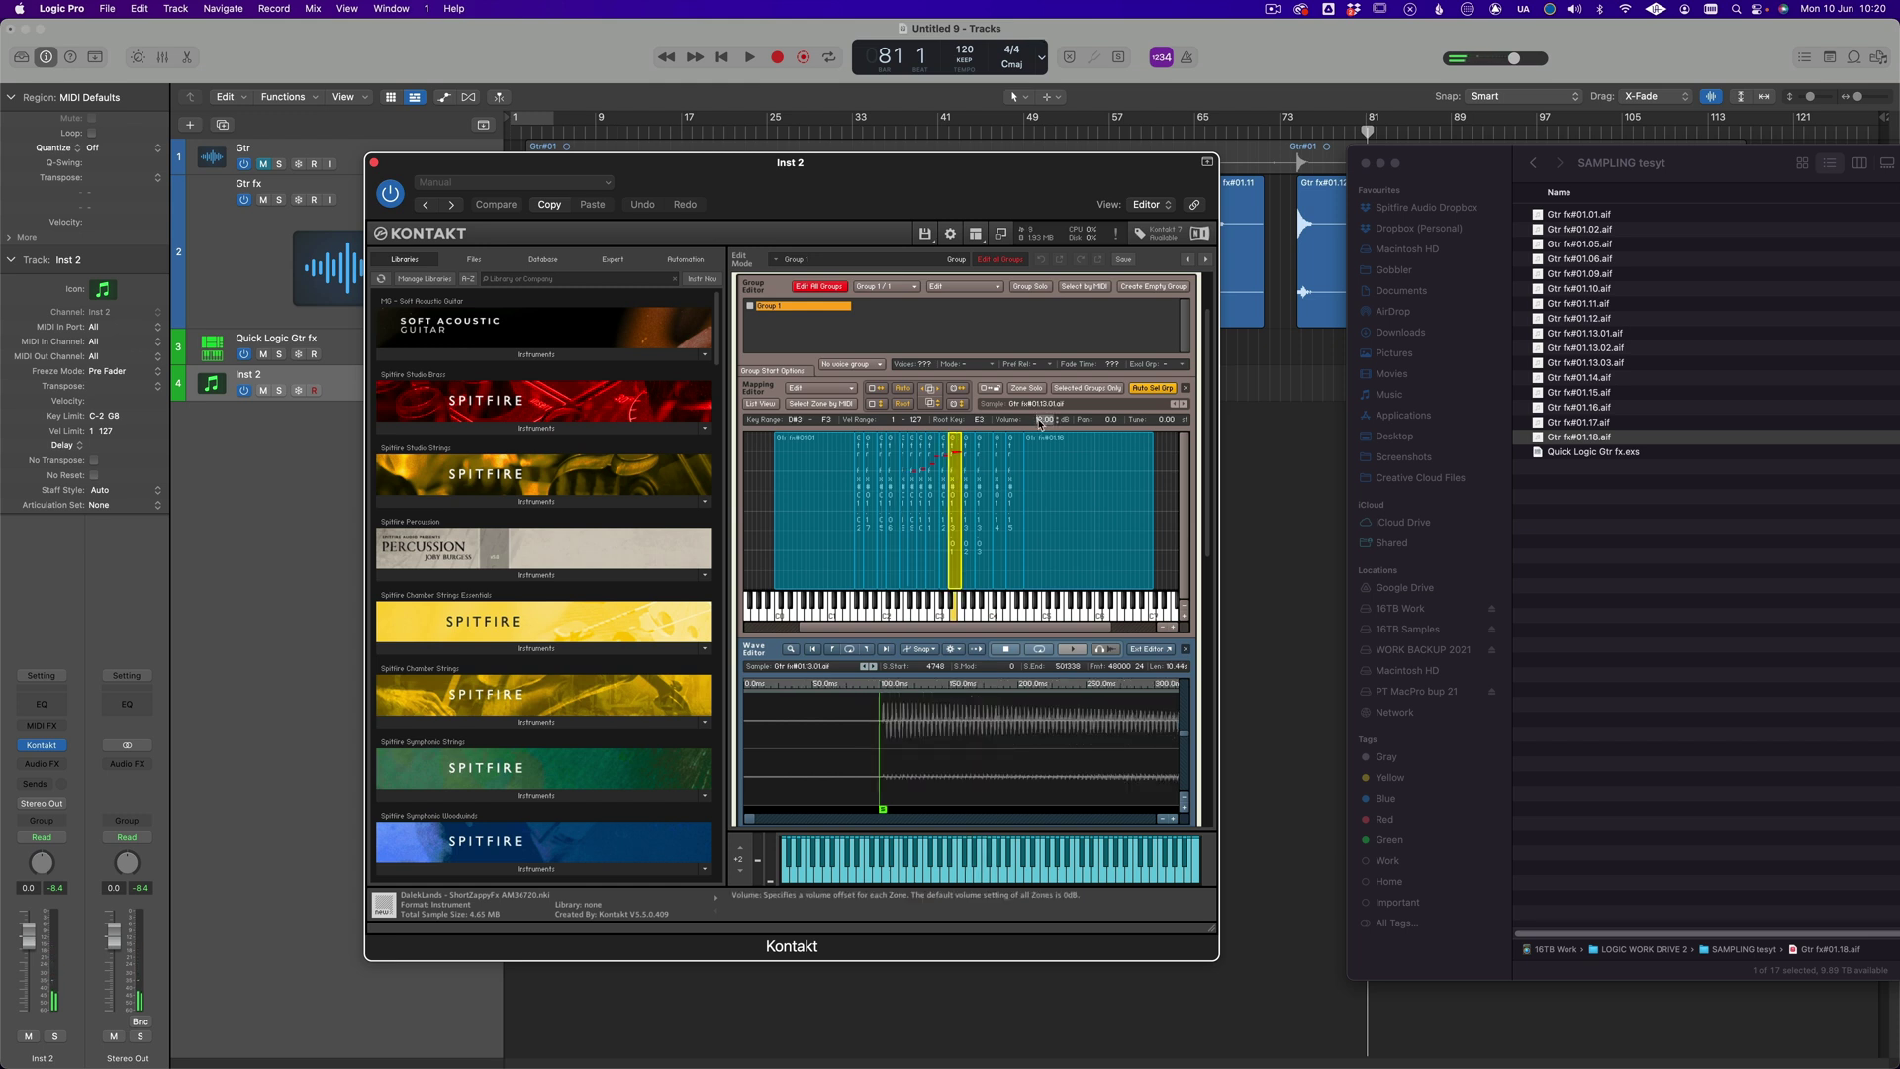
type("4")
key("Return")
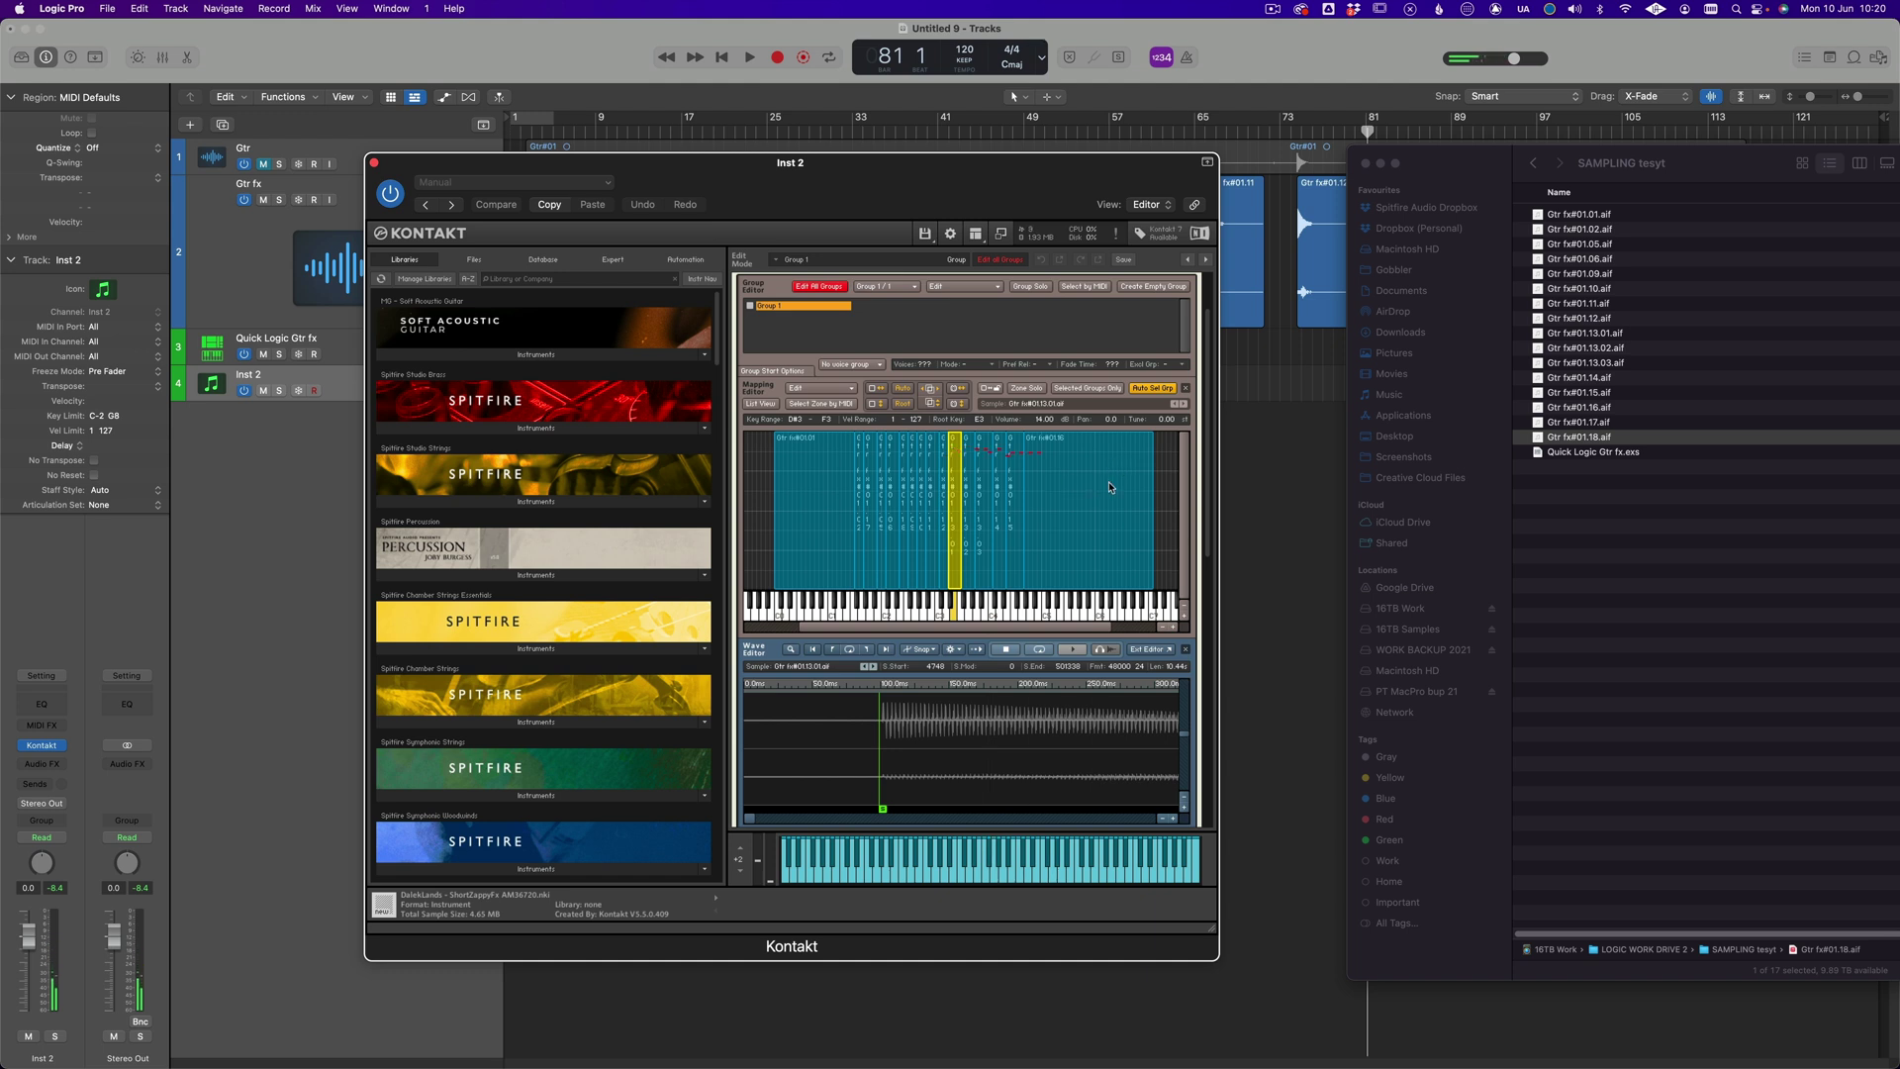
- Duplicate Group 1 with its samples and rename the copy Group 1 RL
scroll(1077, 447, "up", 2)
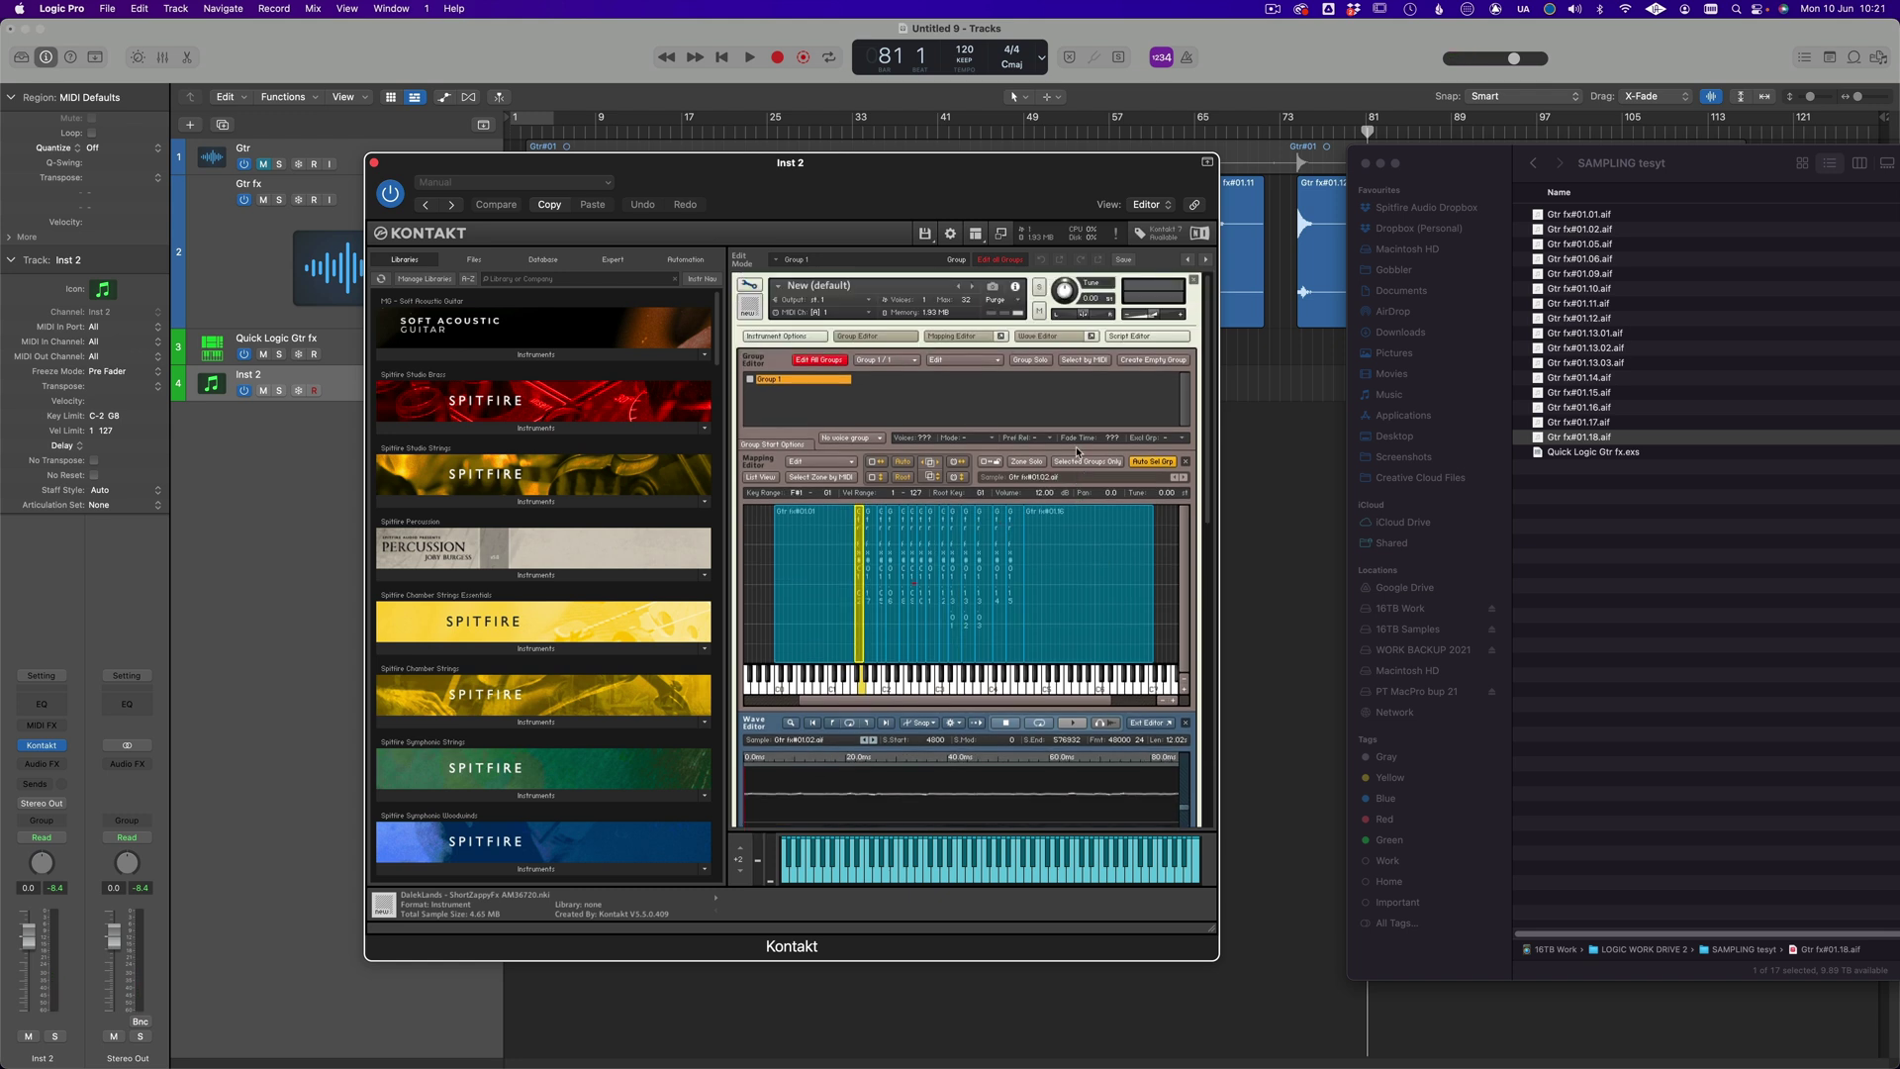
scroll(1077, 448, "down", 3)
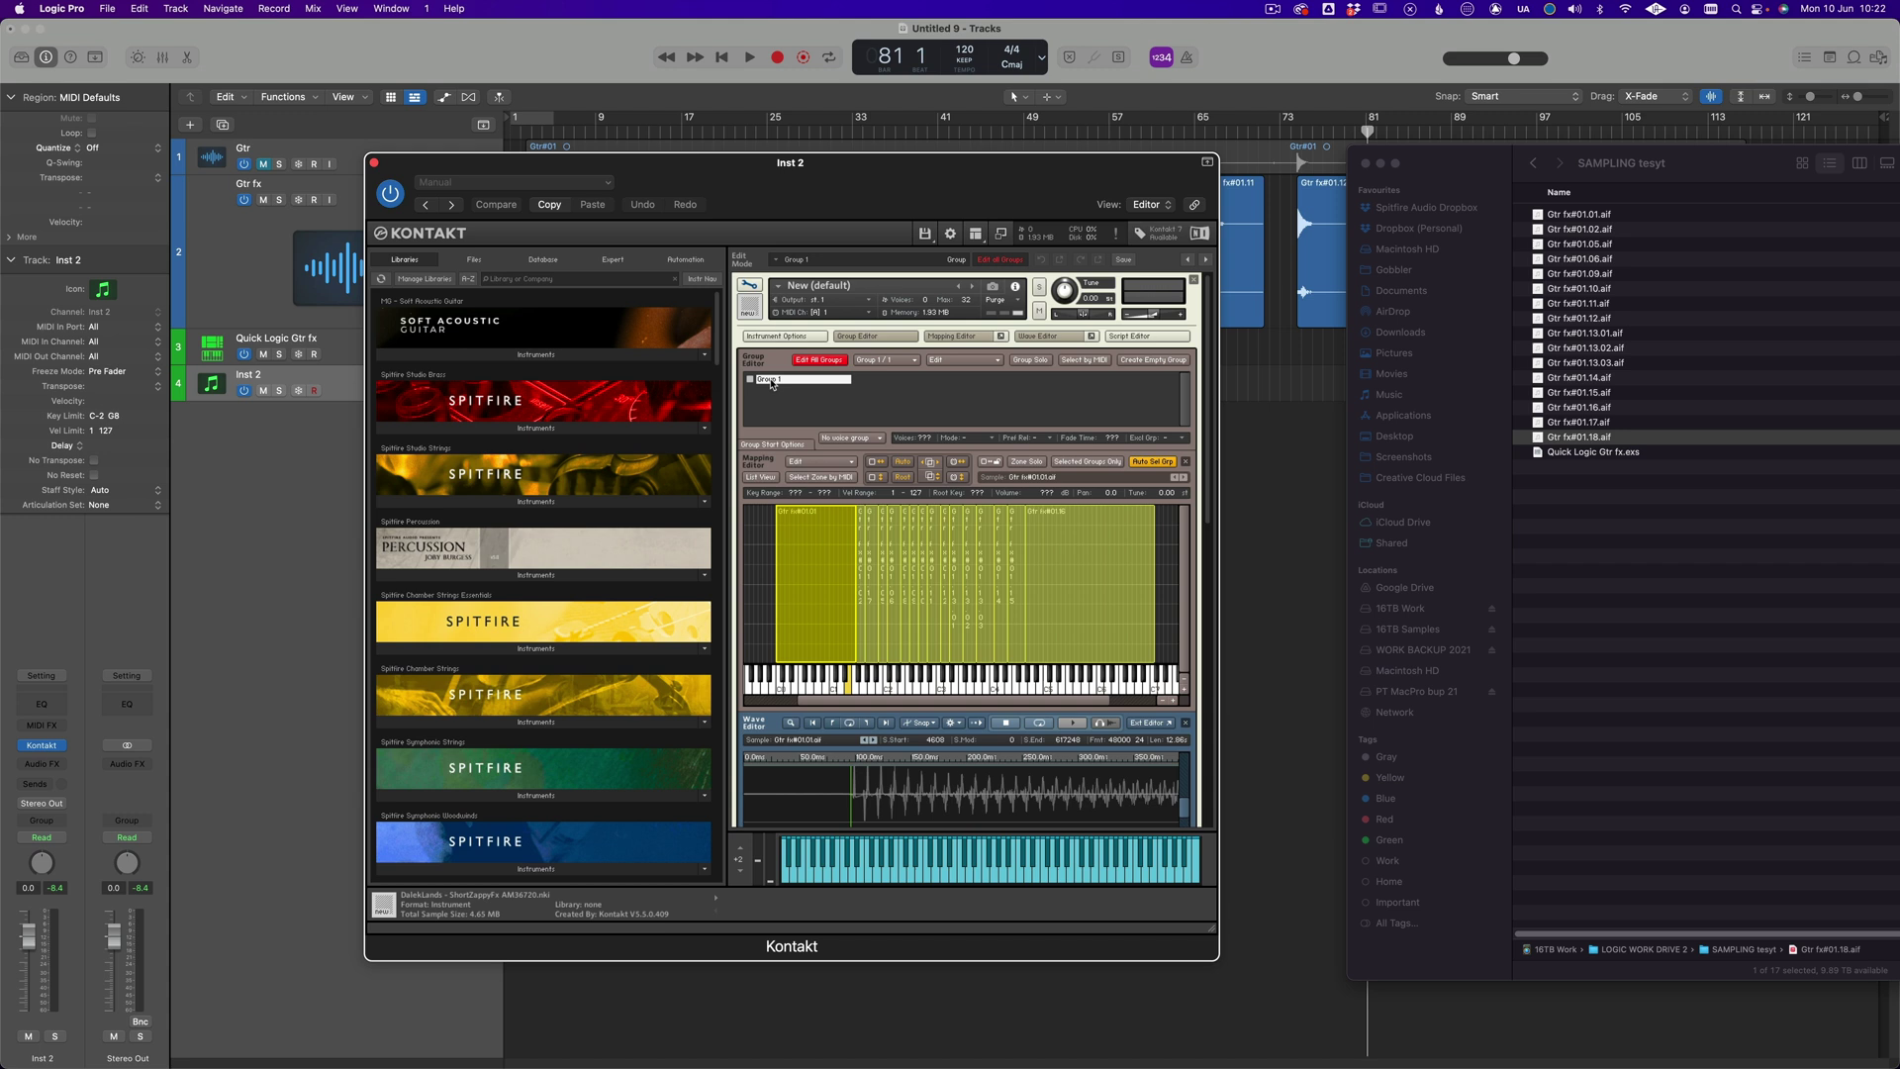
right_click(771, 381)
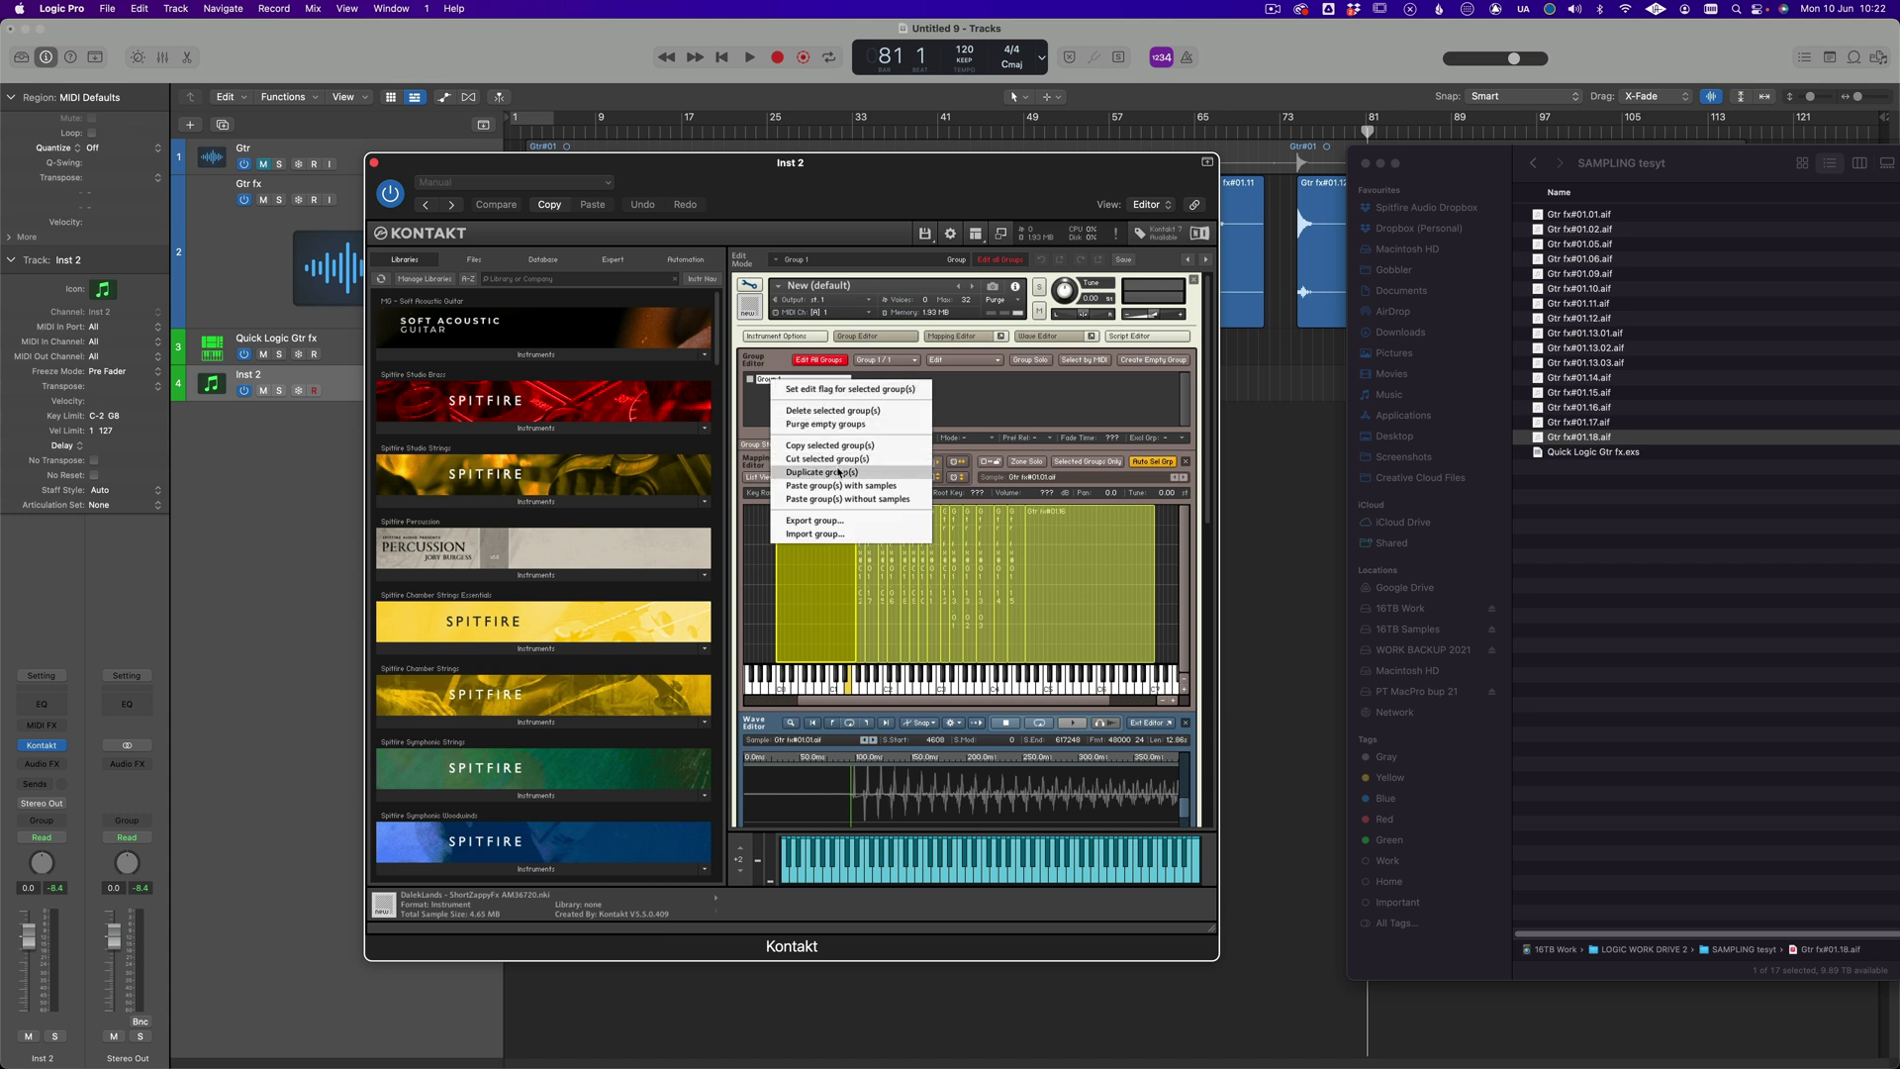
left_click(837, 473)
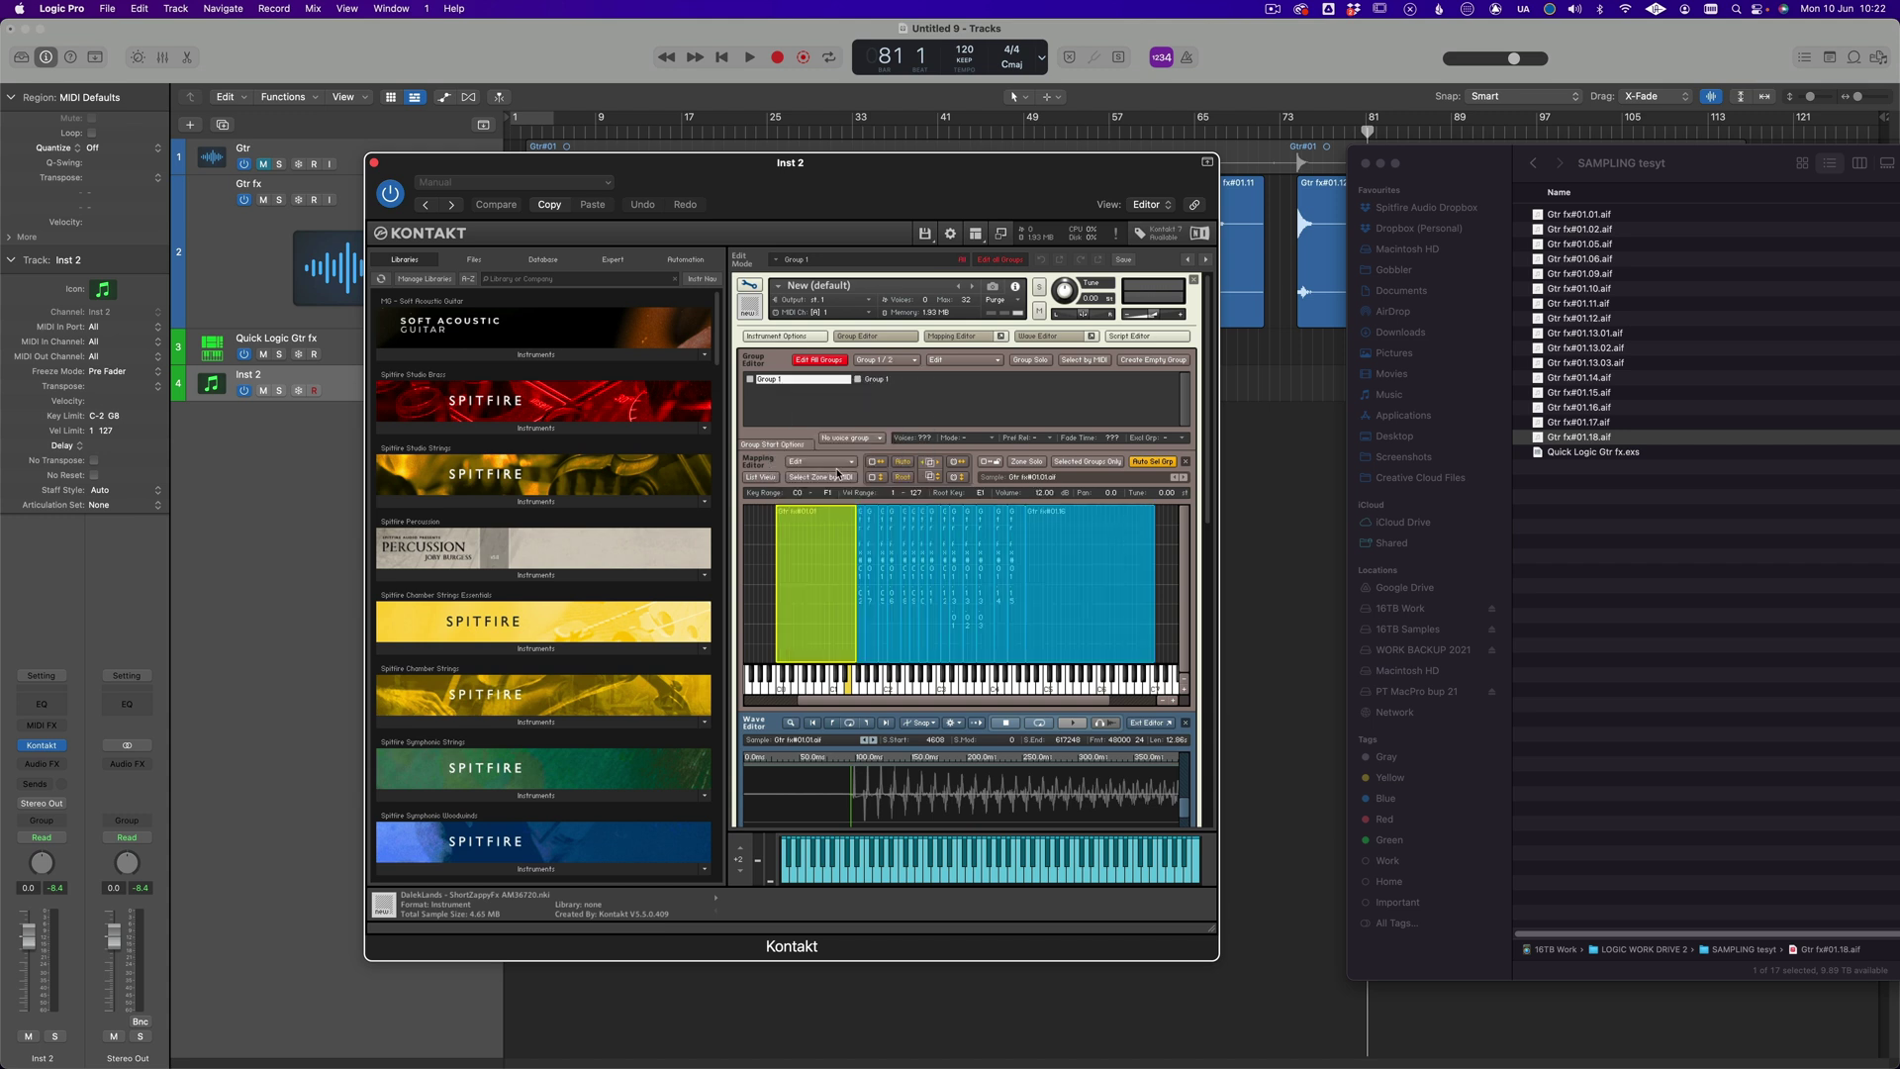
left_click(876, 381)
left_click(780, 386)
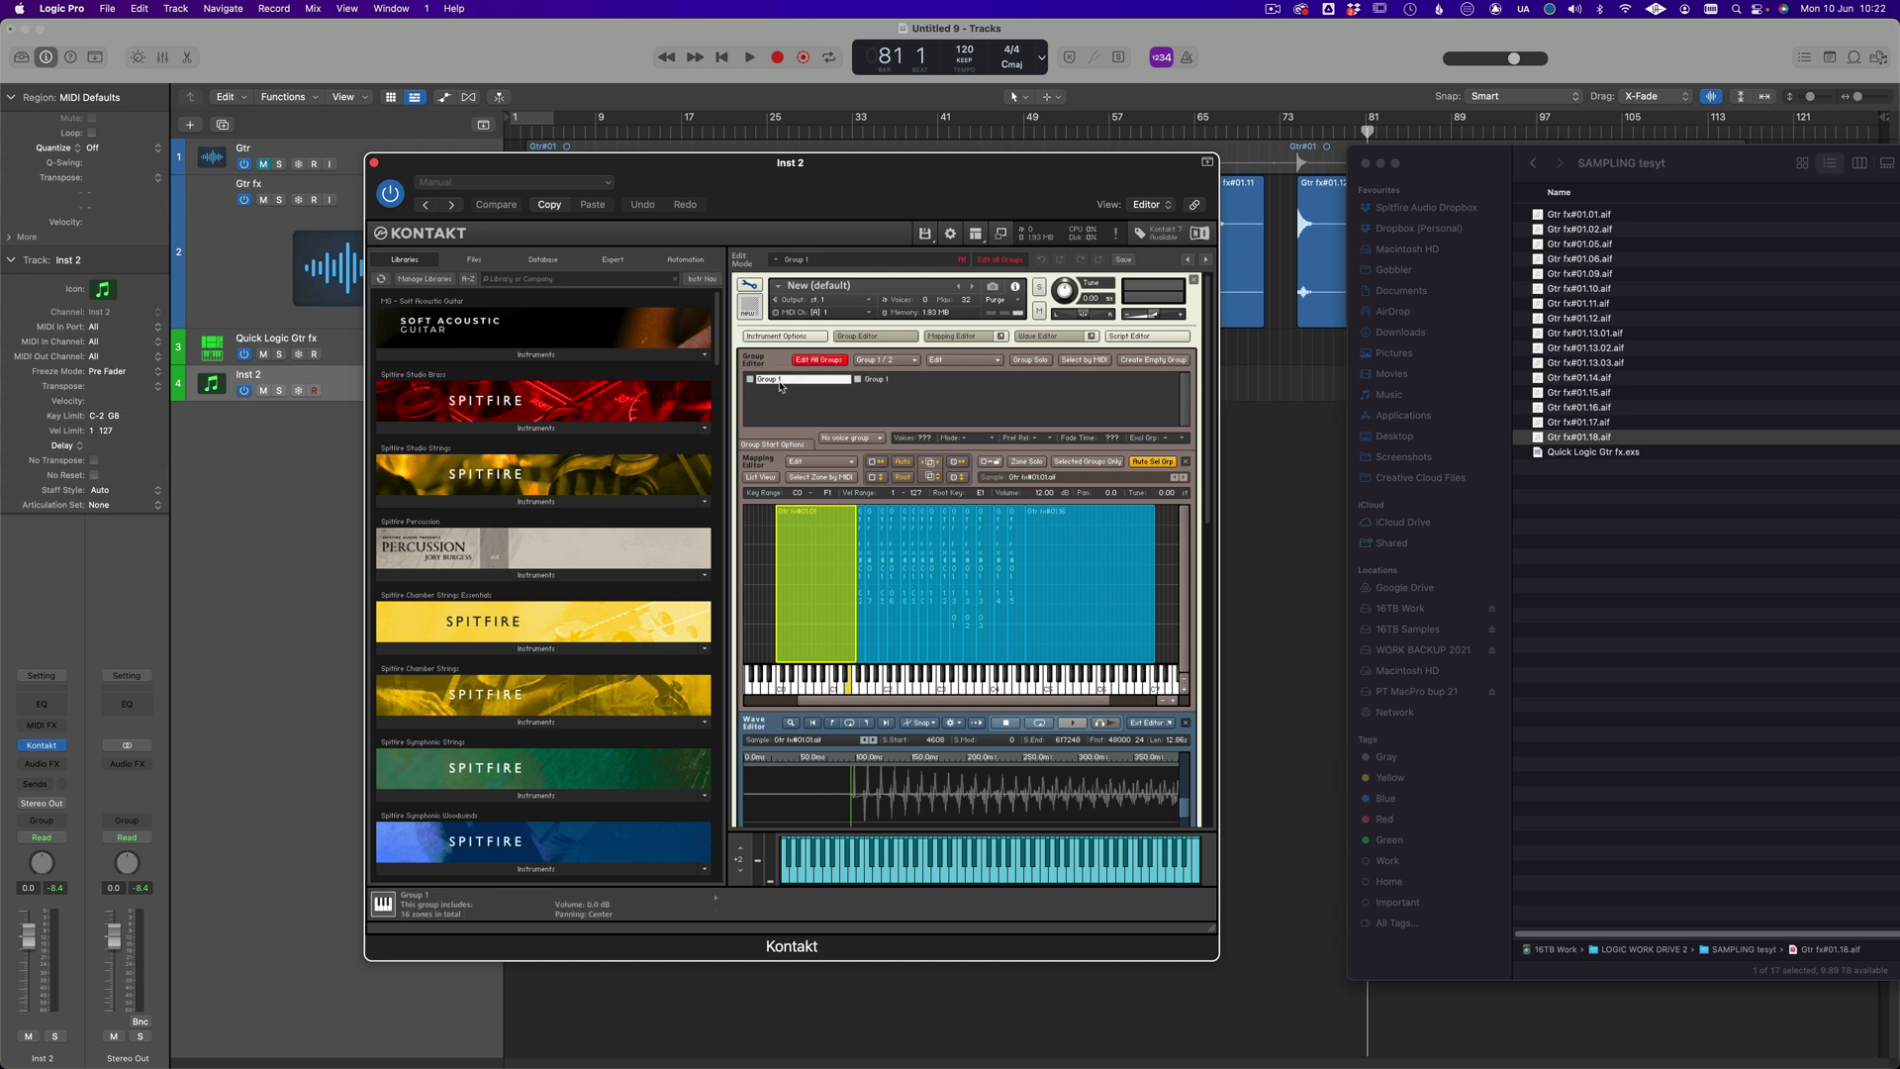
double_click(877, 381)
key("Return")
- Turn off editing of all groups, then add an Inverter to Group 1 RL's first insert effect slot with L/R Swap enabled
scroll(1104, 554, "down", 1)
left_click(827, 359)
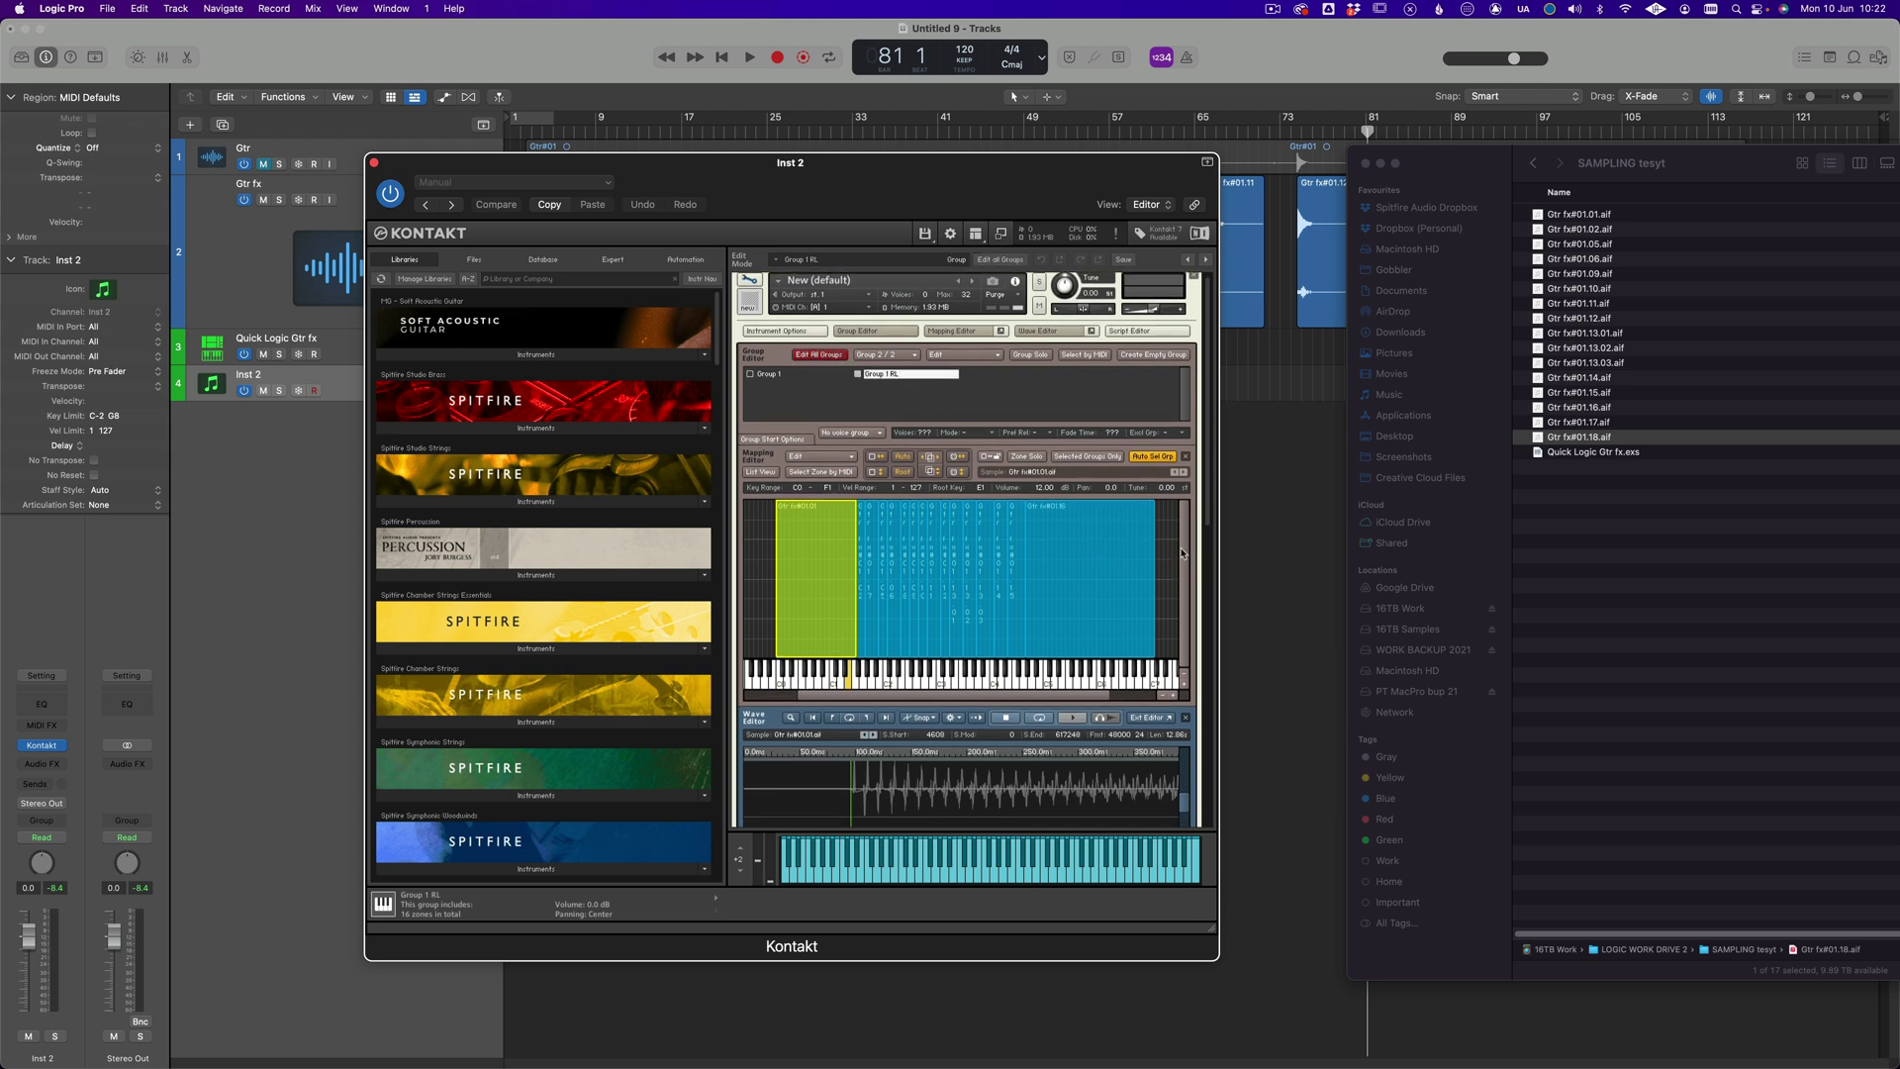
scroll(1207, 534, "down", 8)
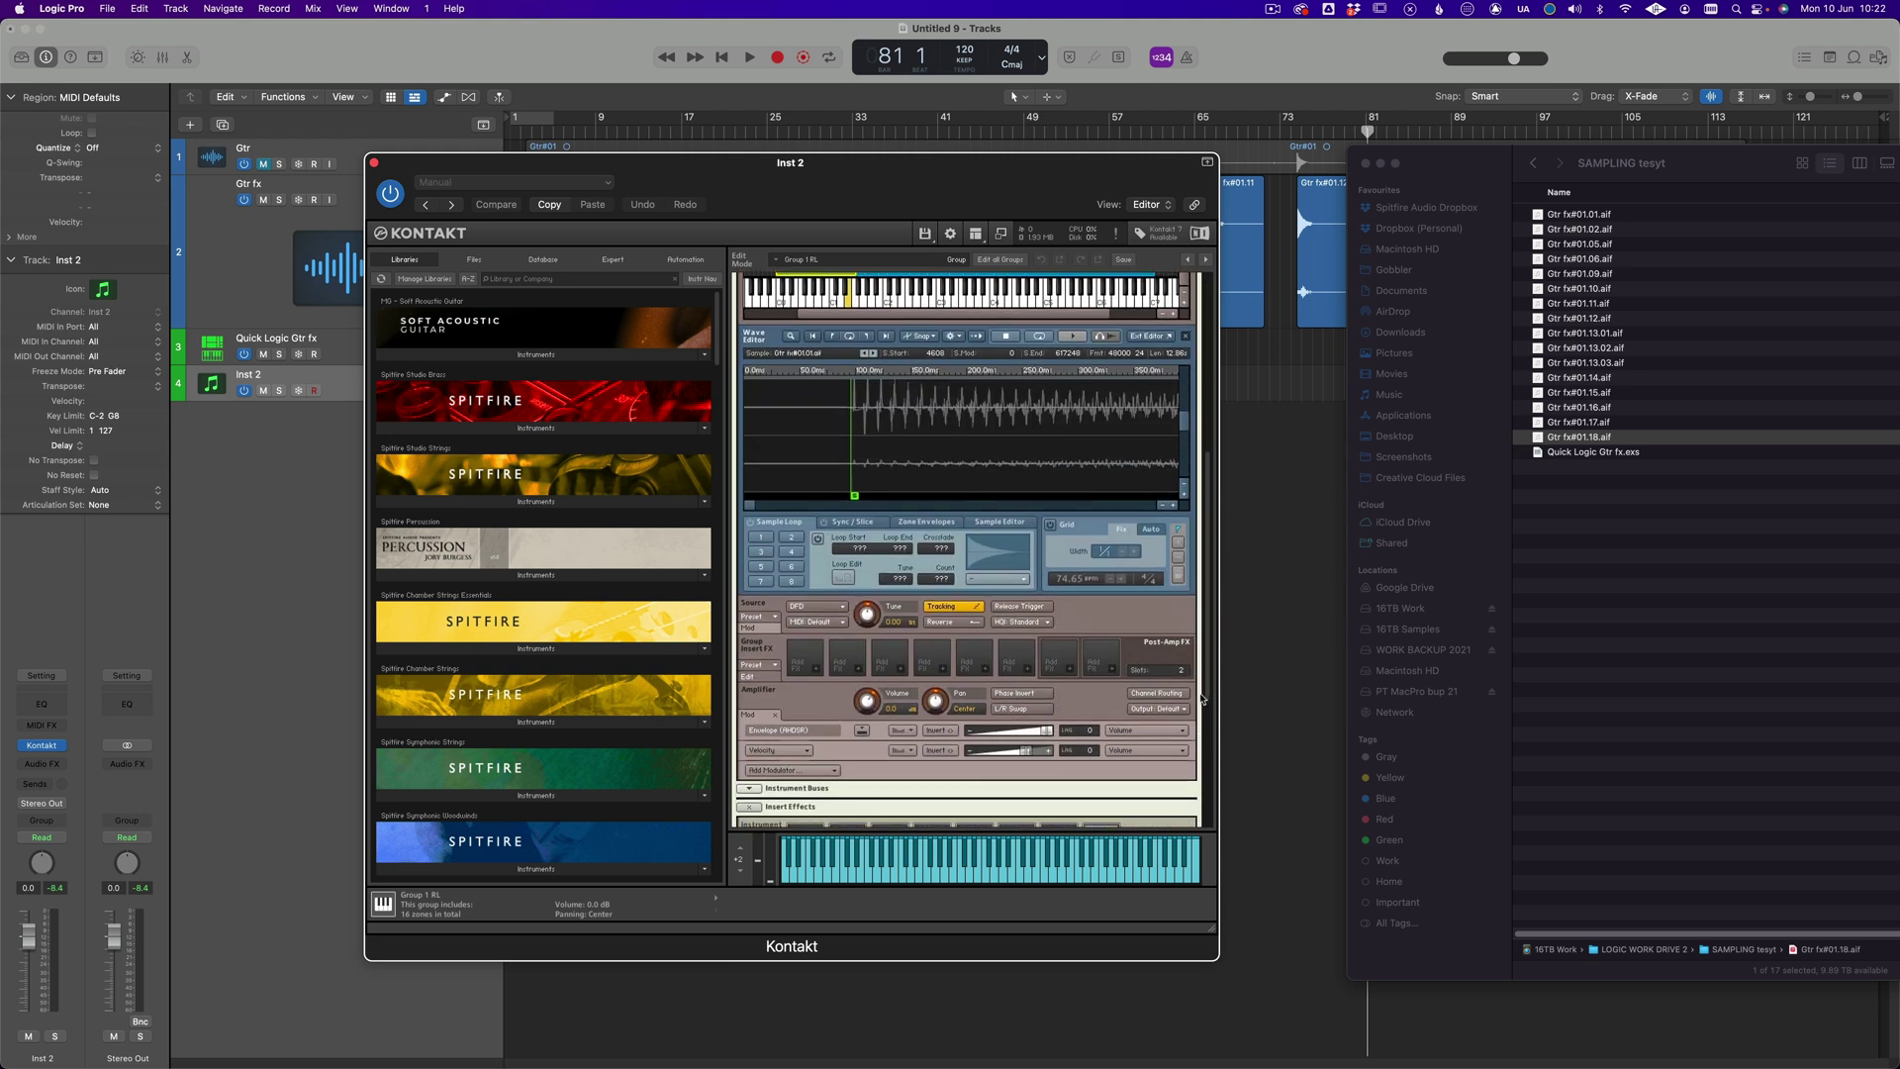
left_click(812, 680)
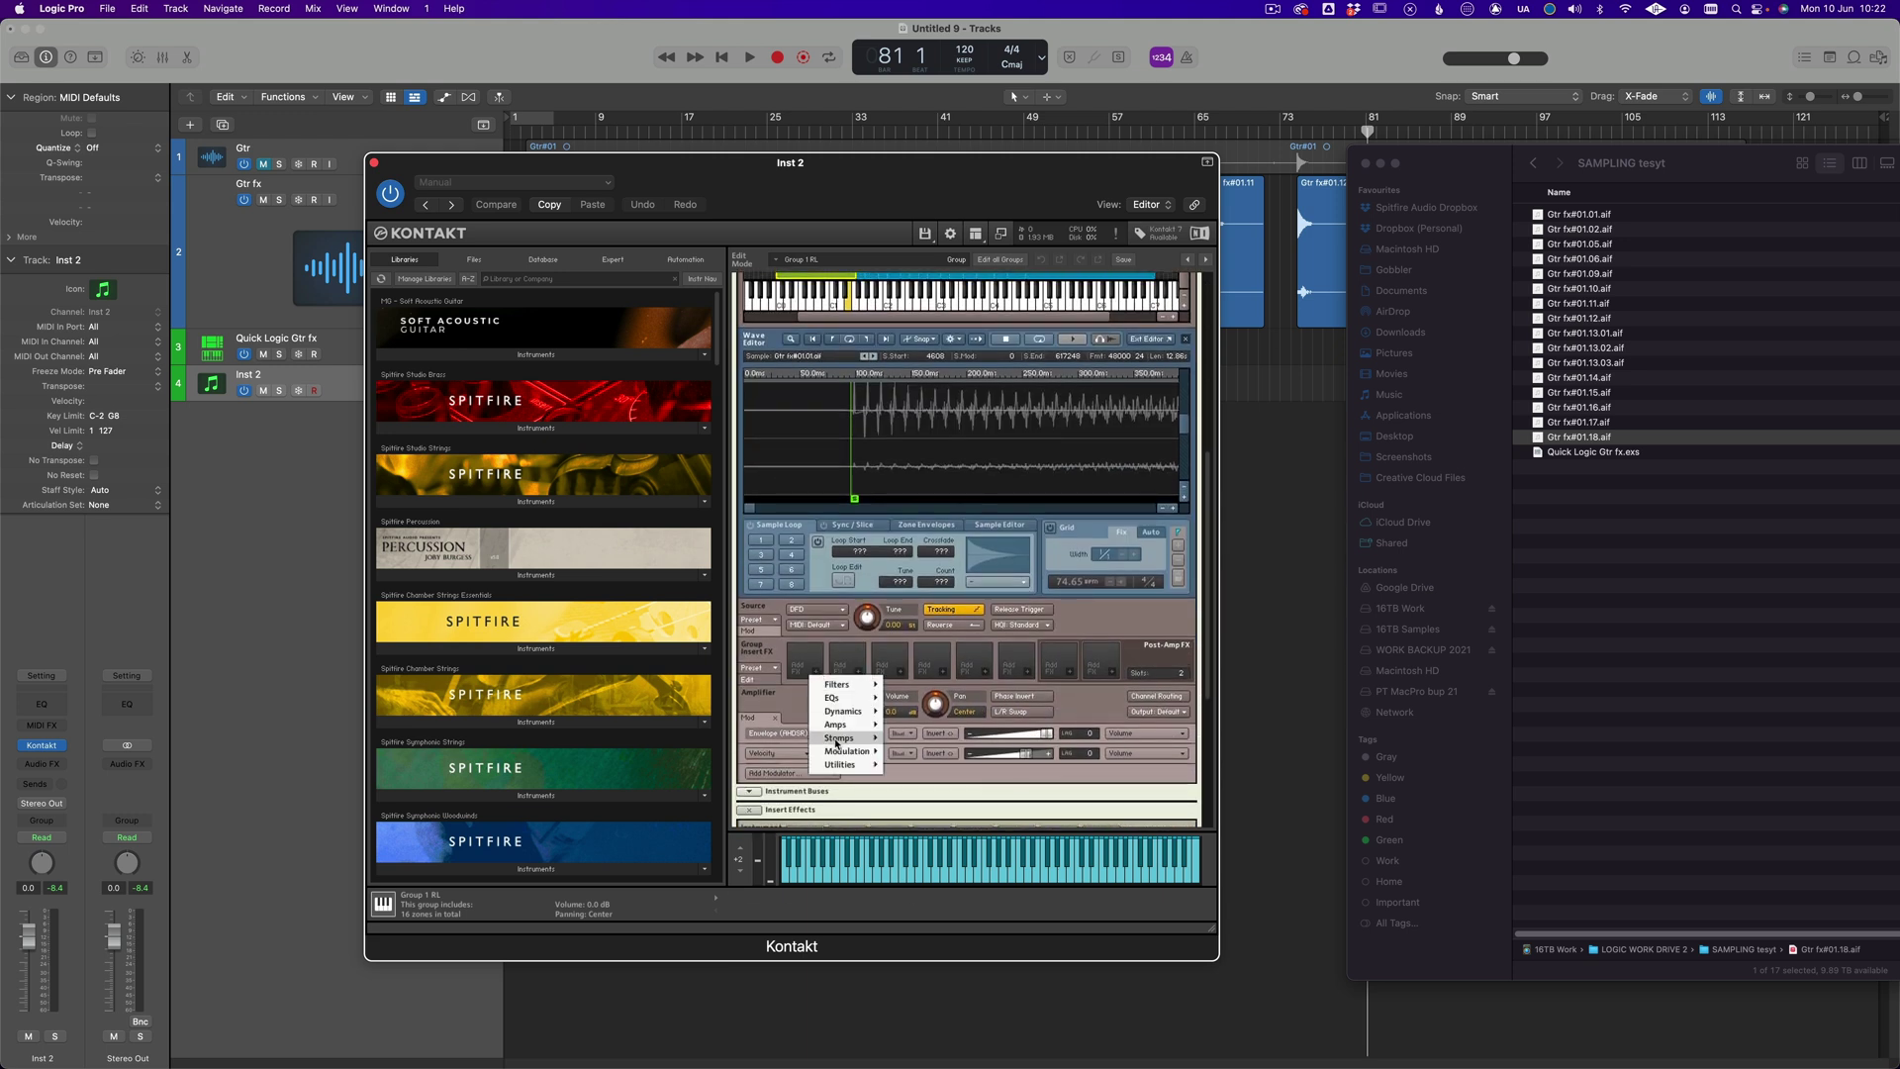
mouse_move(842, 764)
left_click(911, 782)
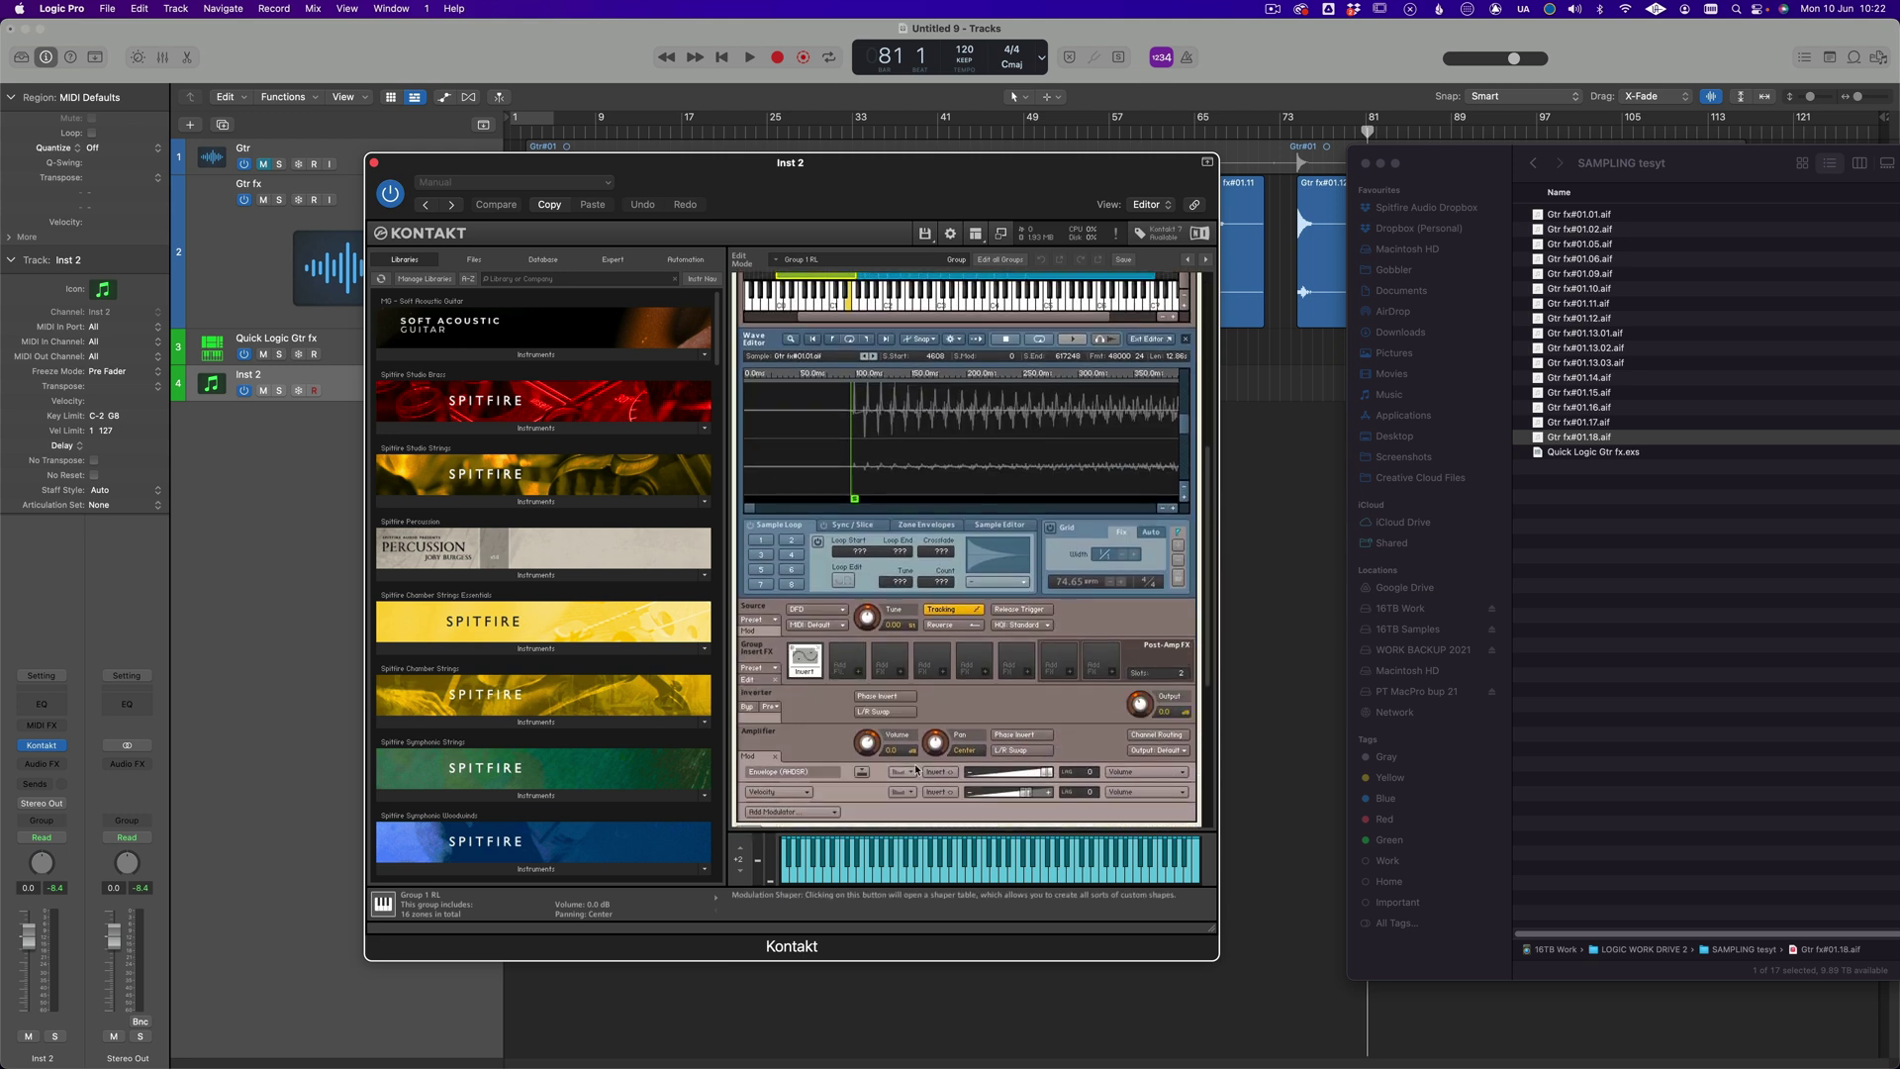
left_click(871, 712)
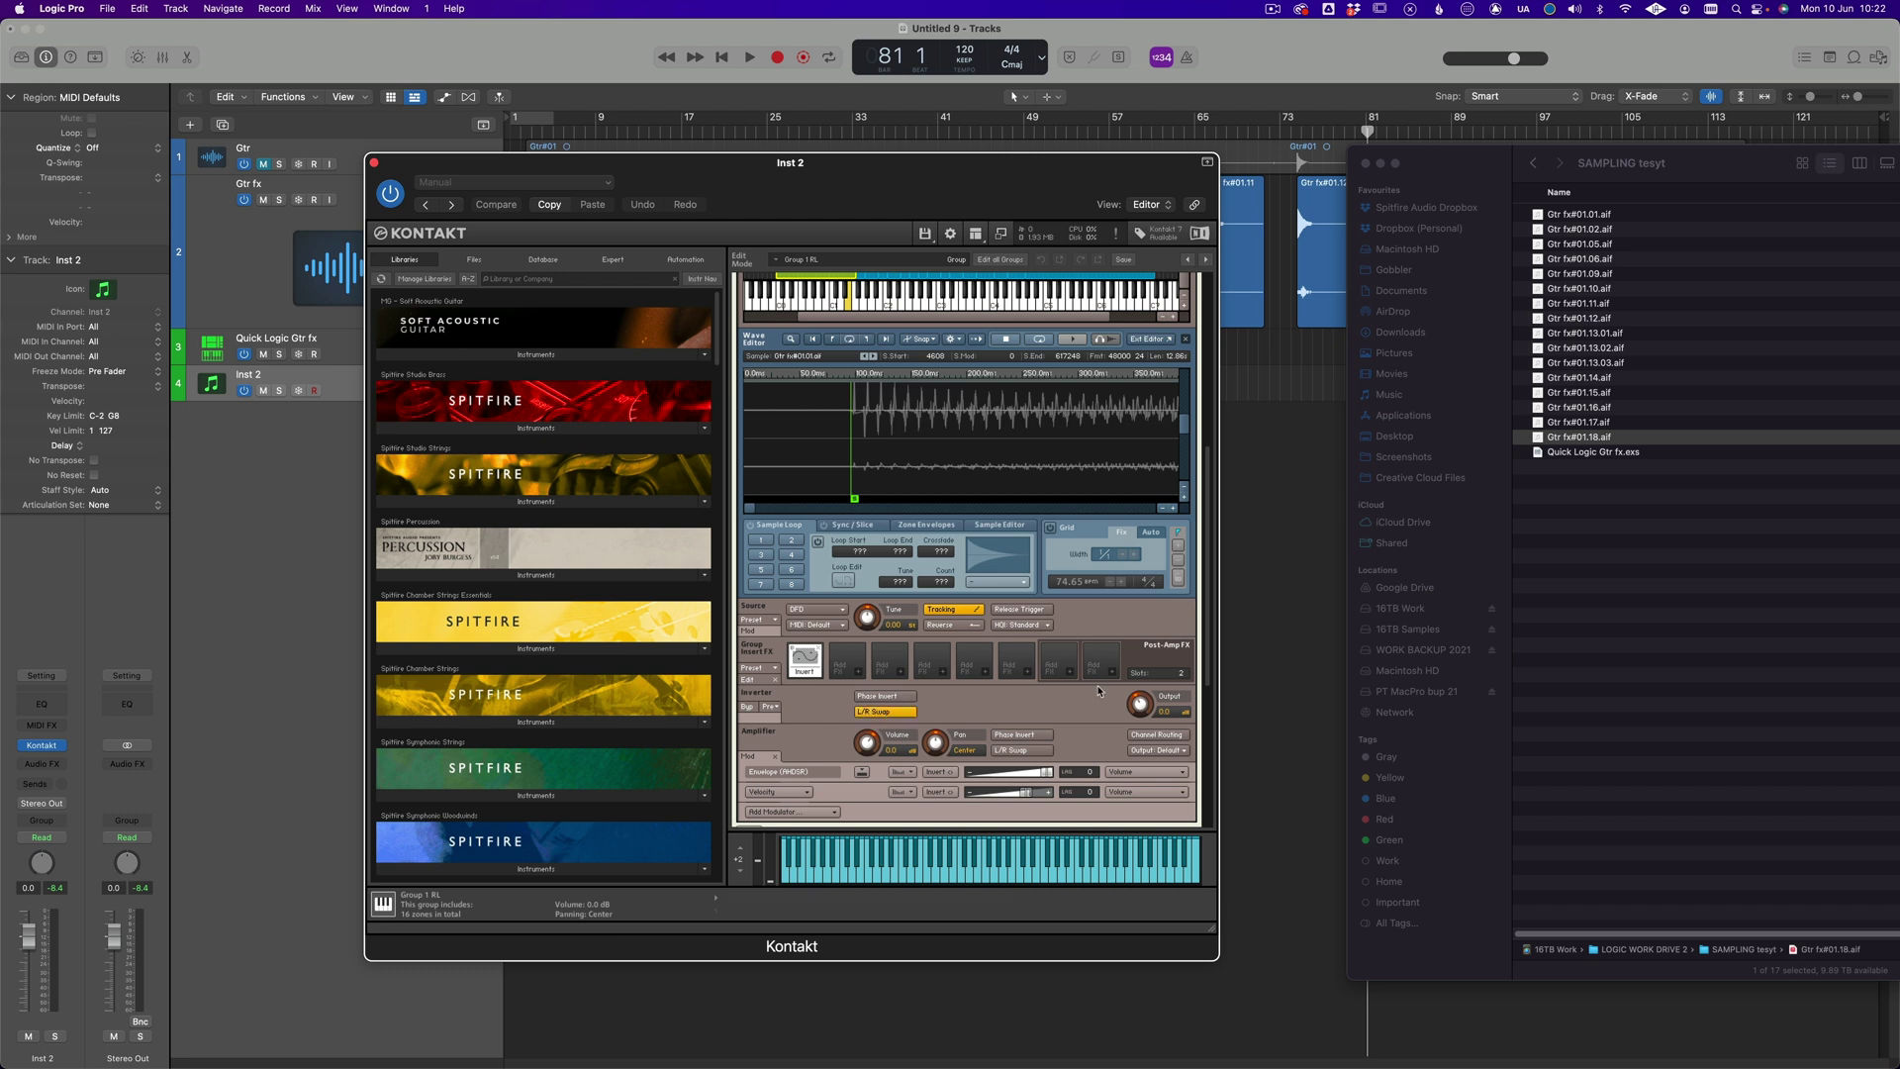
- Limit the mapping editor to the selected group's zones and switch between Group 1 and Group 1 RL
scroll(1208, 580, "up", 5)
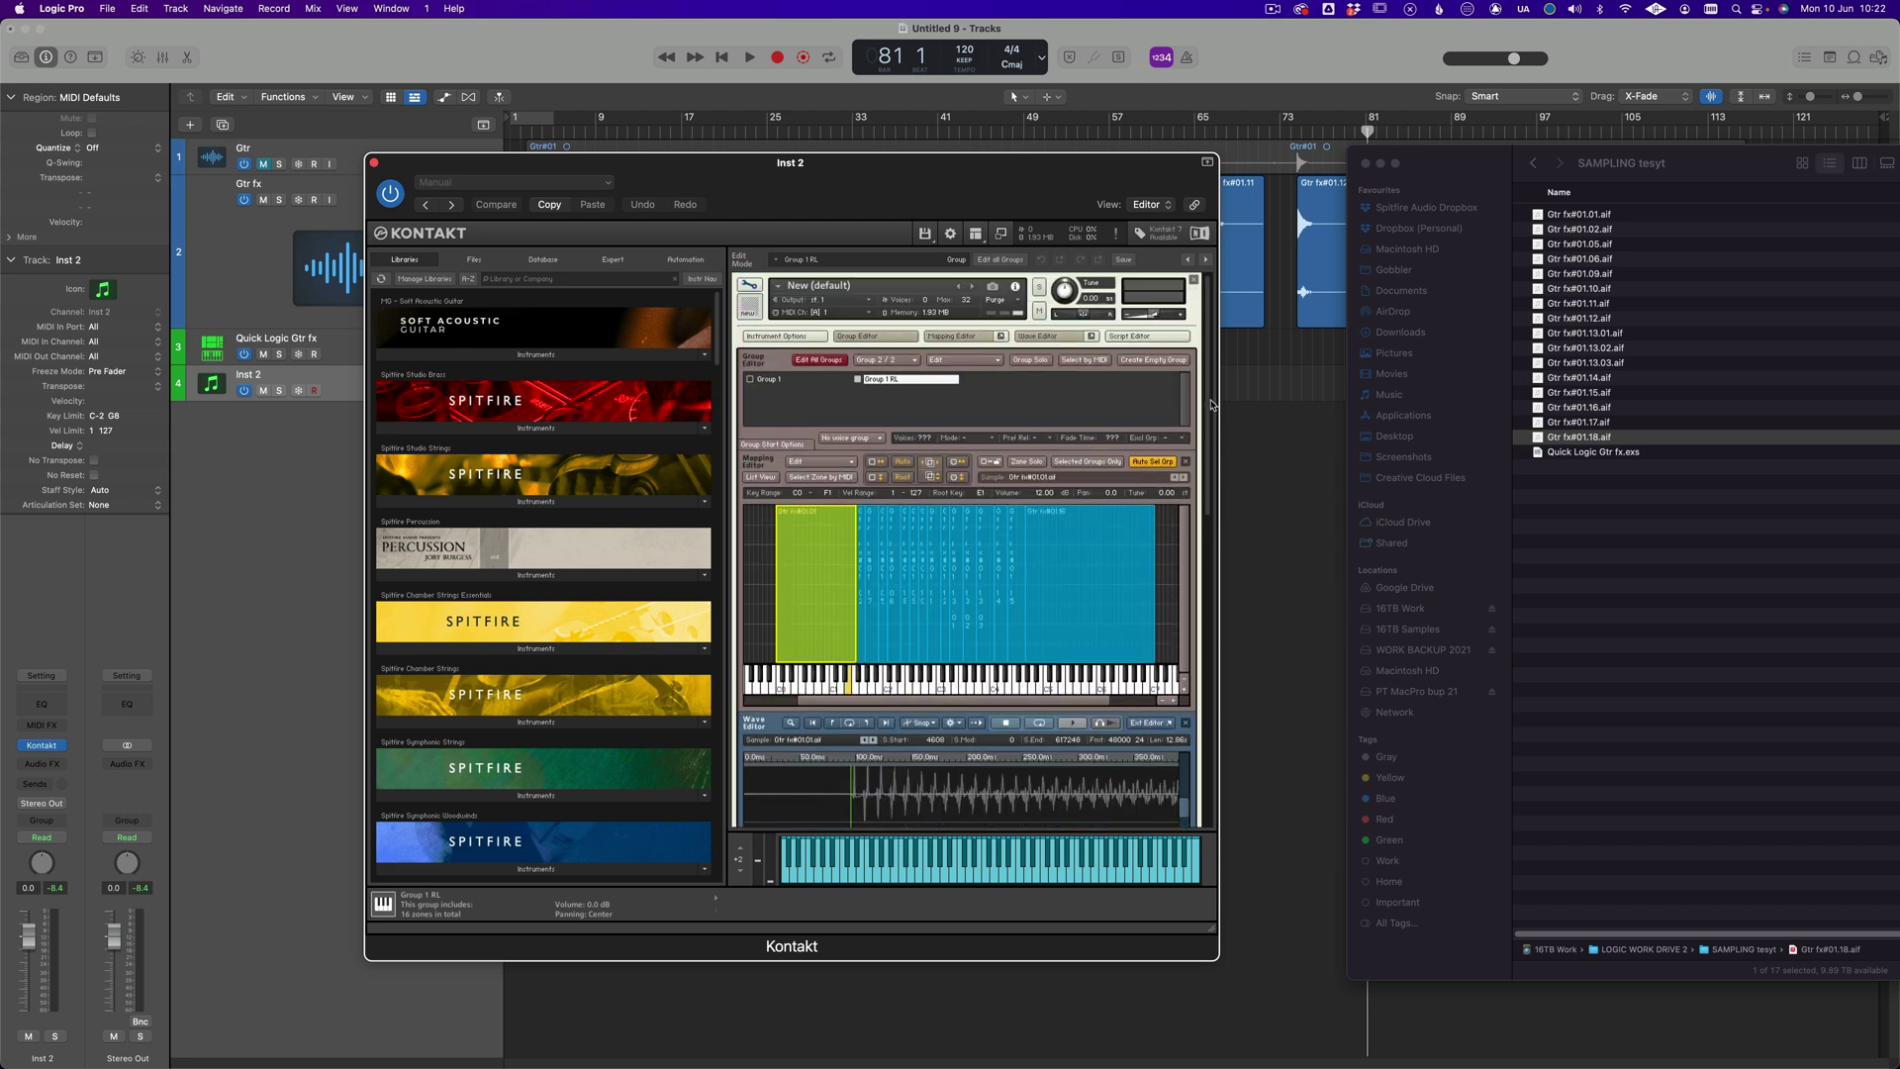
left_click(1031, 360)
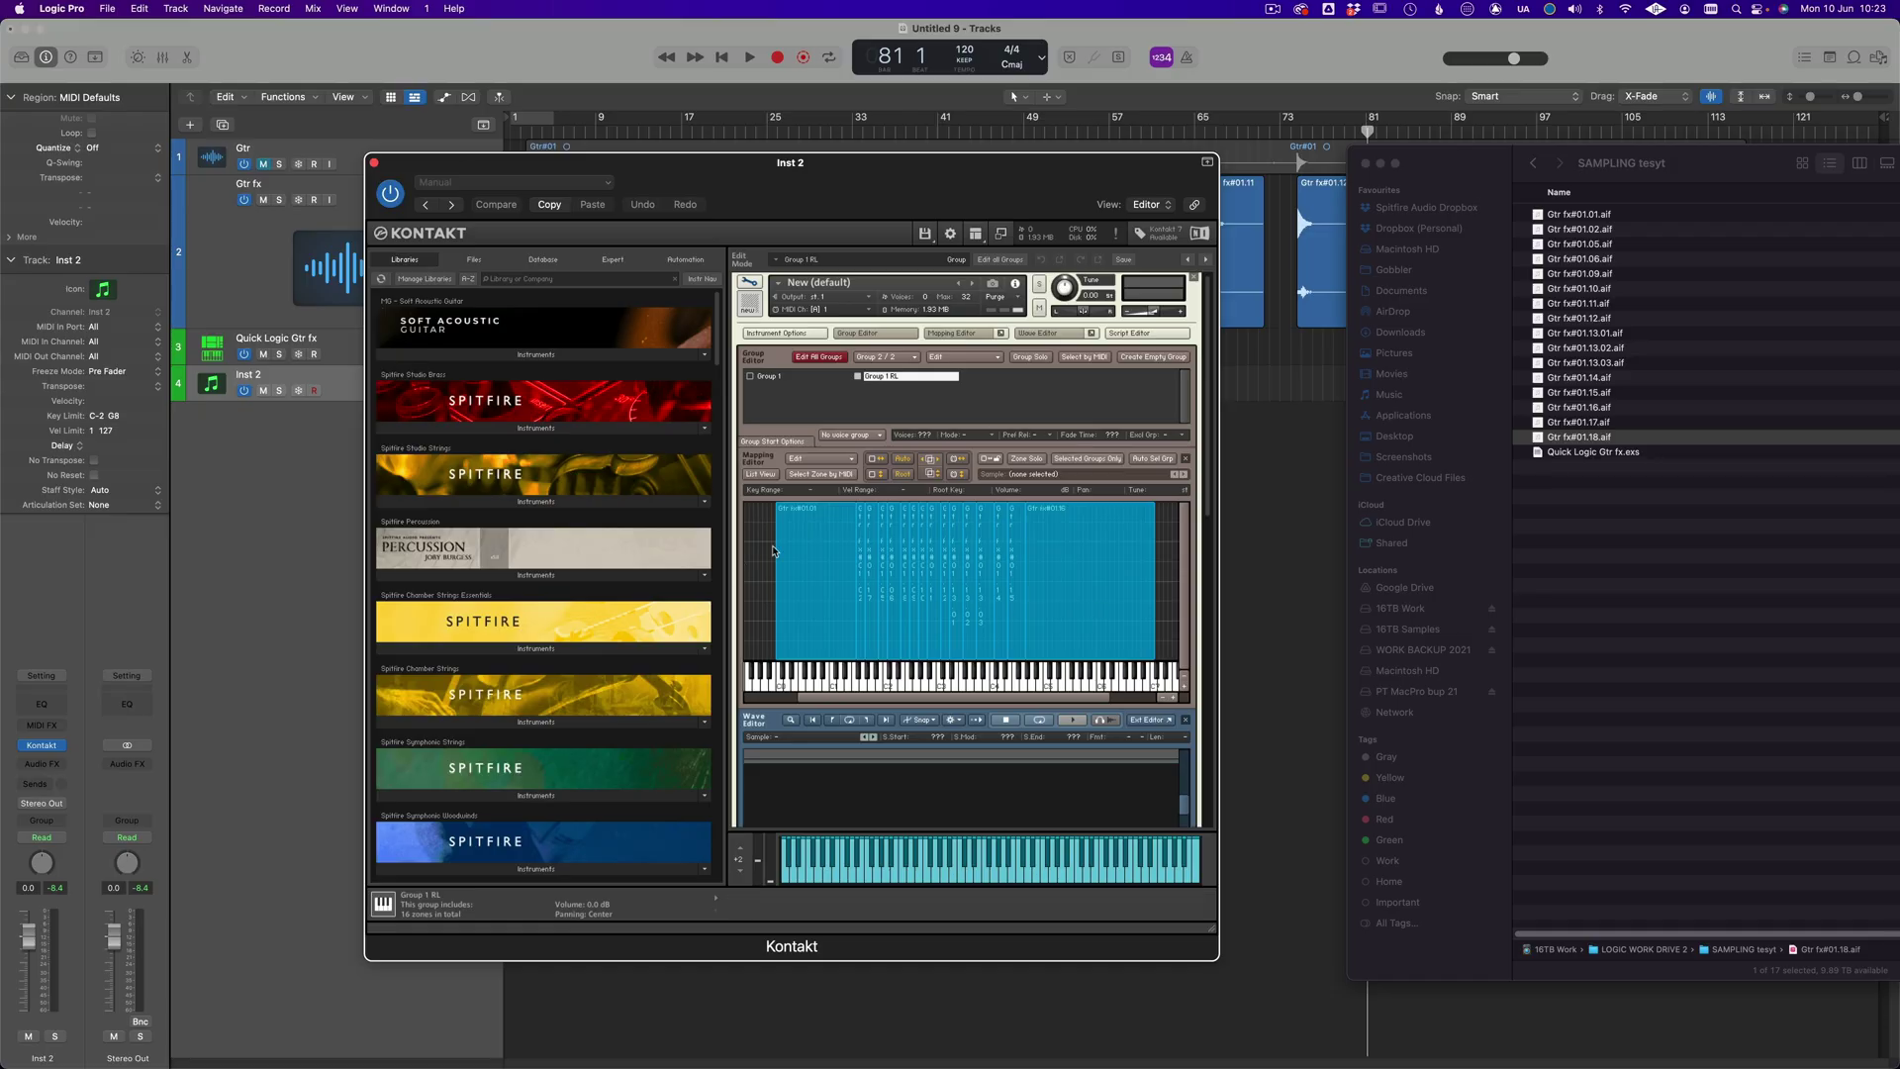
left_click(1088, 459)
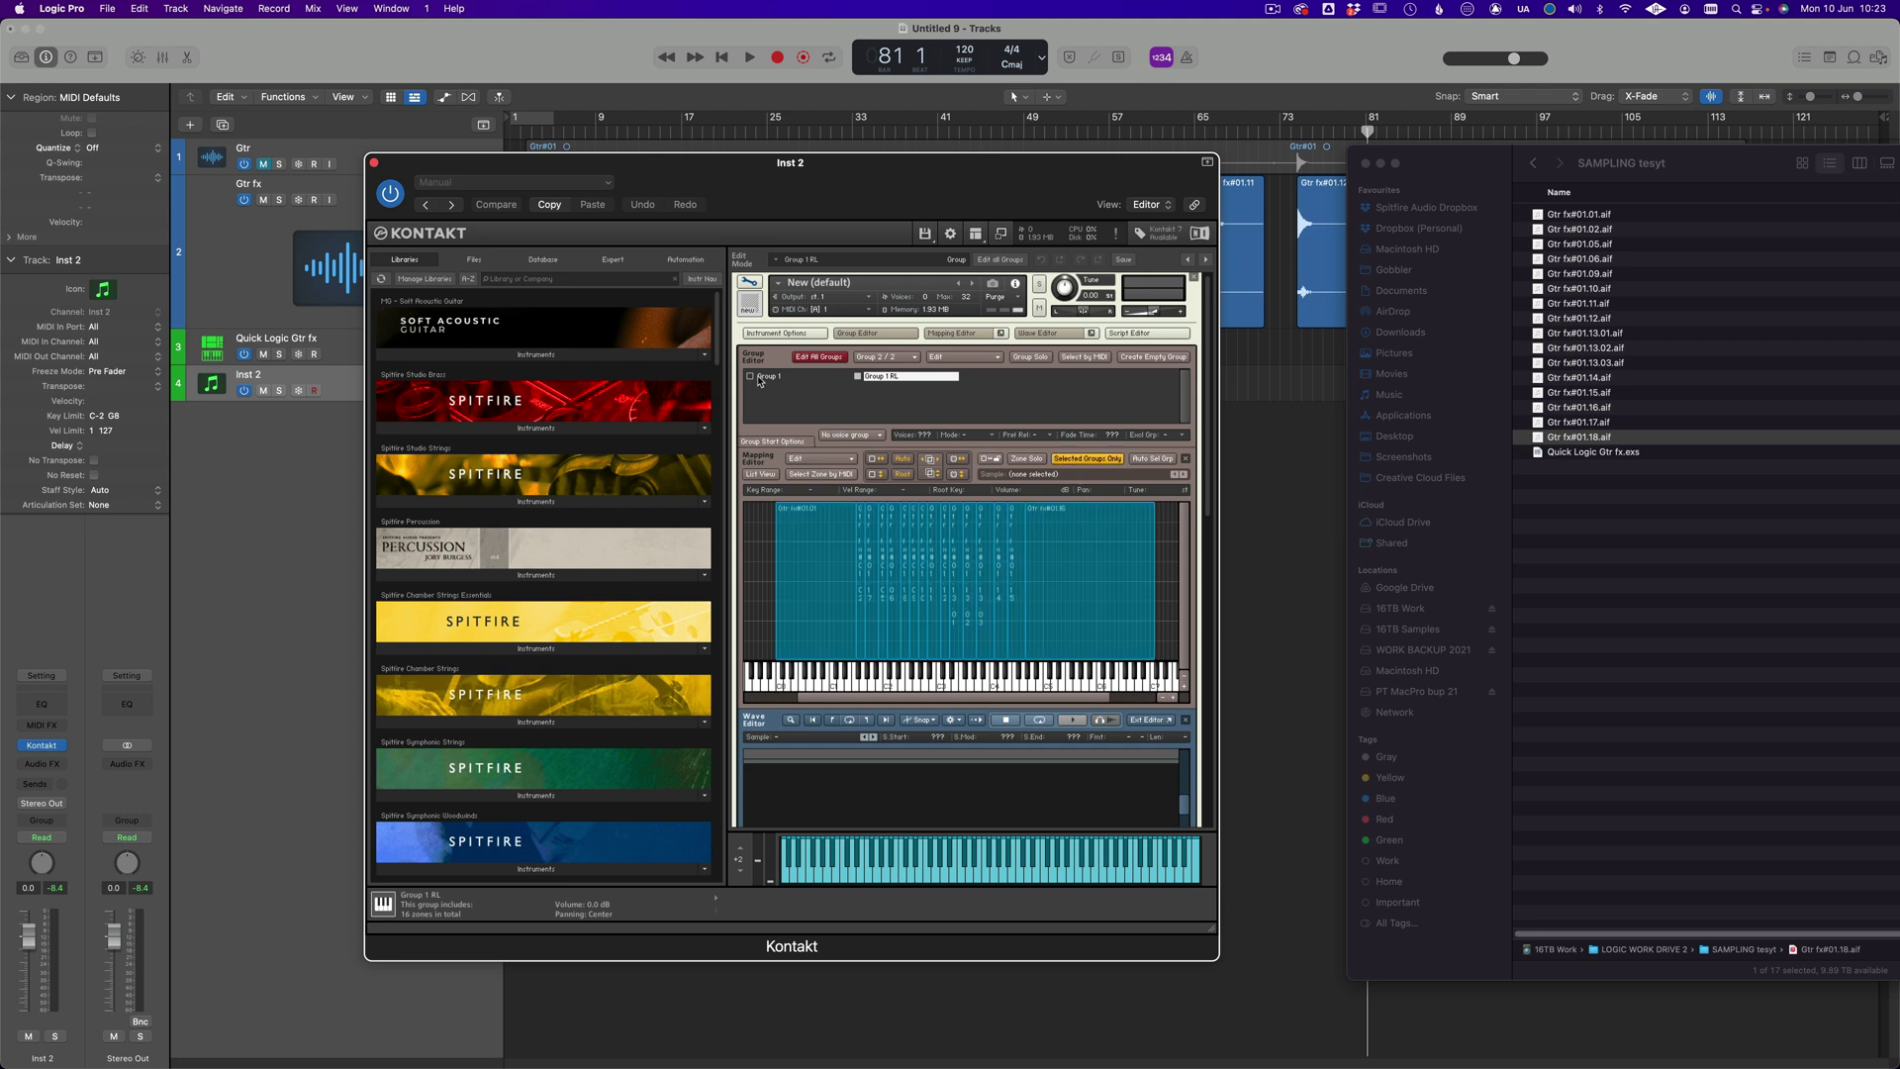
left_click(760, 377)
left_click(882, 377)
- Delete every other zone from Group 1 RL, starting with the lowest zone, Gtr fx#01.01.aif
left_click(822, 552)
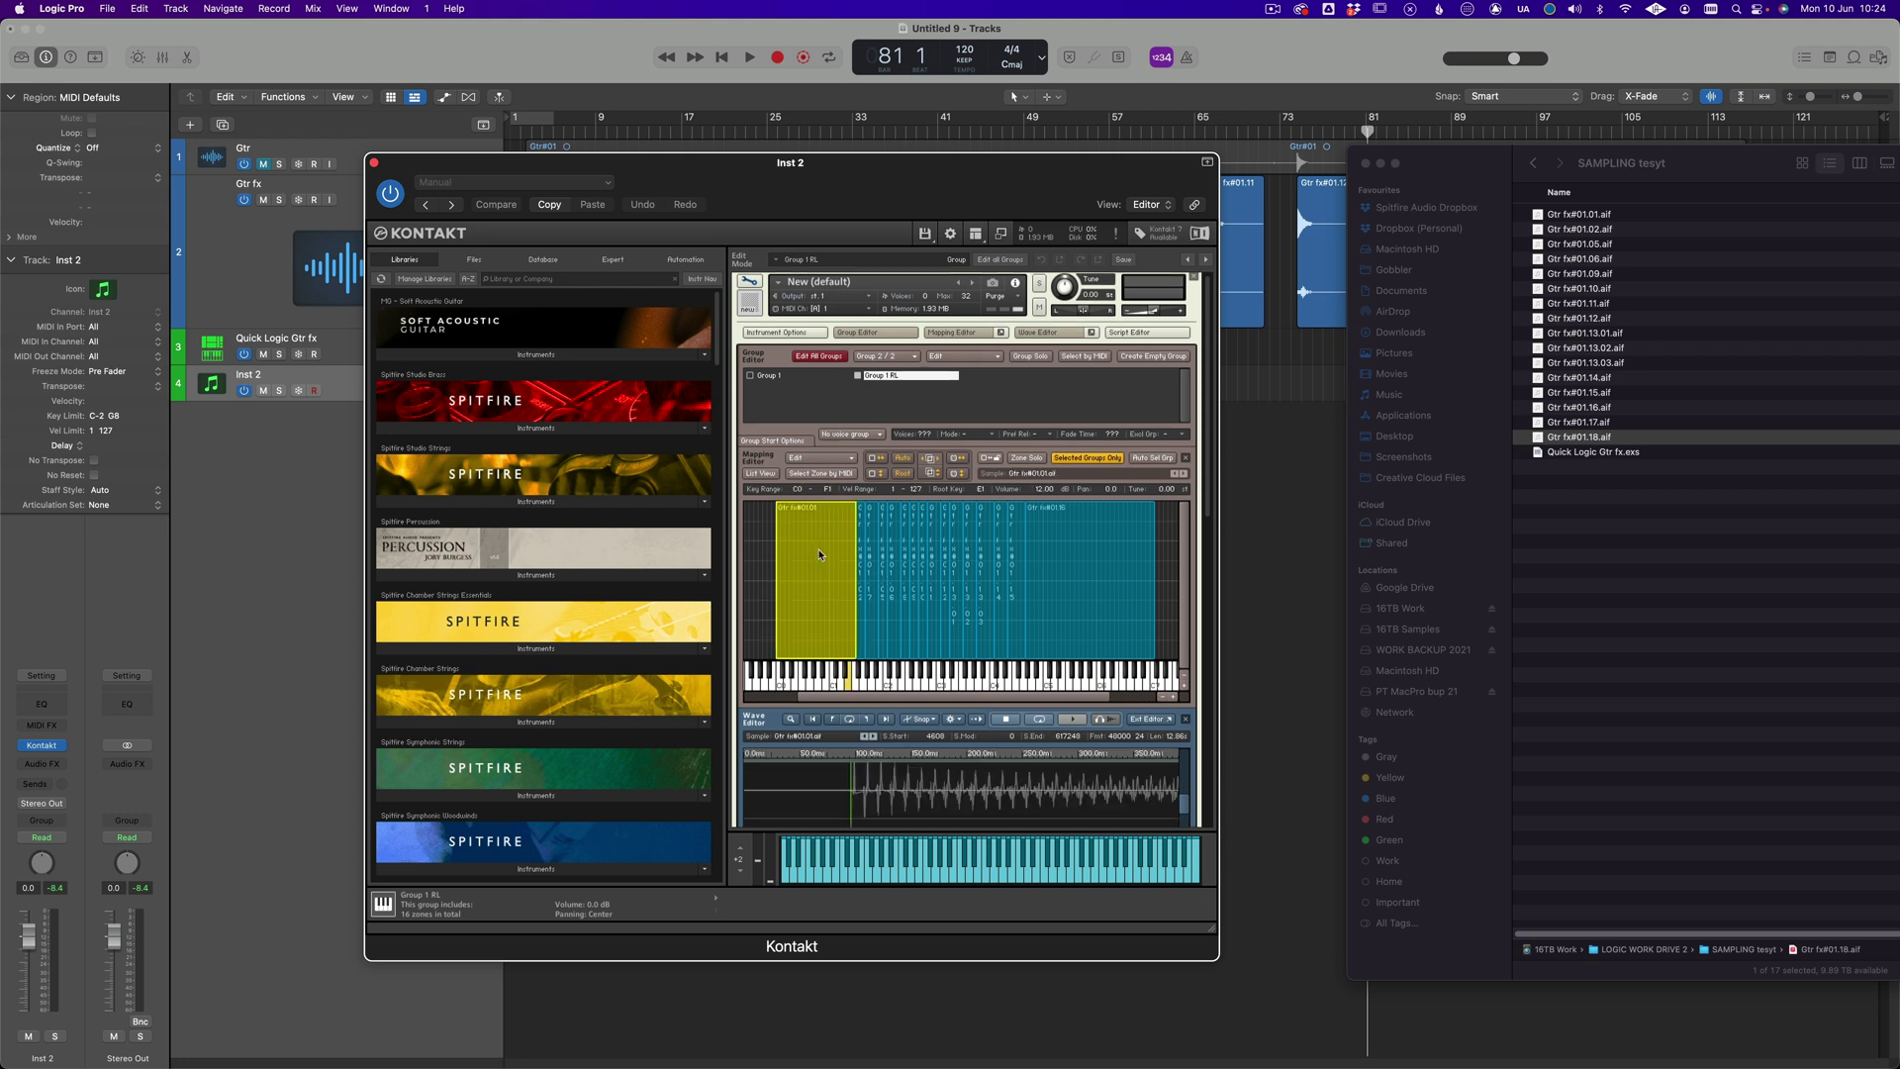
key("Delete")
left_click(870, 561)
key("Delete")
left_click(894, 569)
key("Delete")
left_click(913, 569)
key("Delete")
left_click(936, 570)
key("Delete")
left_click(954, 572)
key("Delete")
left_click(981, 571)
key("Delete")
left_click(1011, 568)
key("Delete")
- Delete the opposite alternate zones from Group 1, from the second-lowest up to the highest, and check both groups' combined mapping
left_click(777, 377)
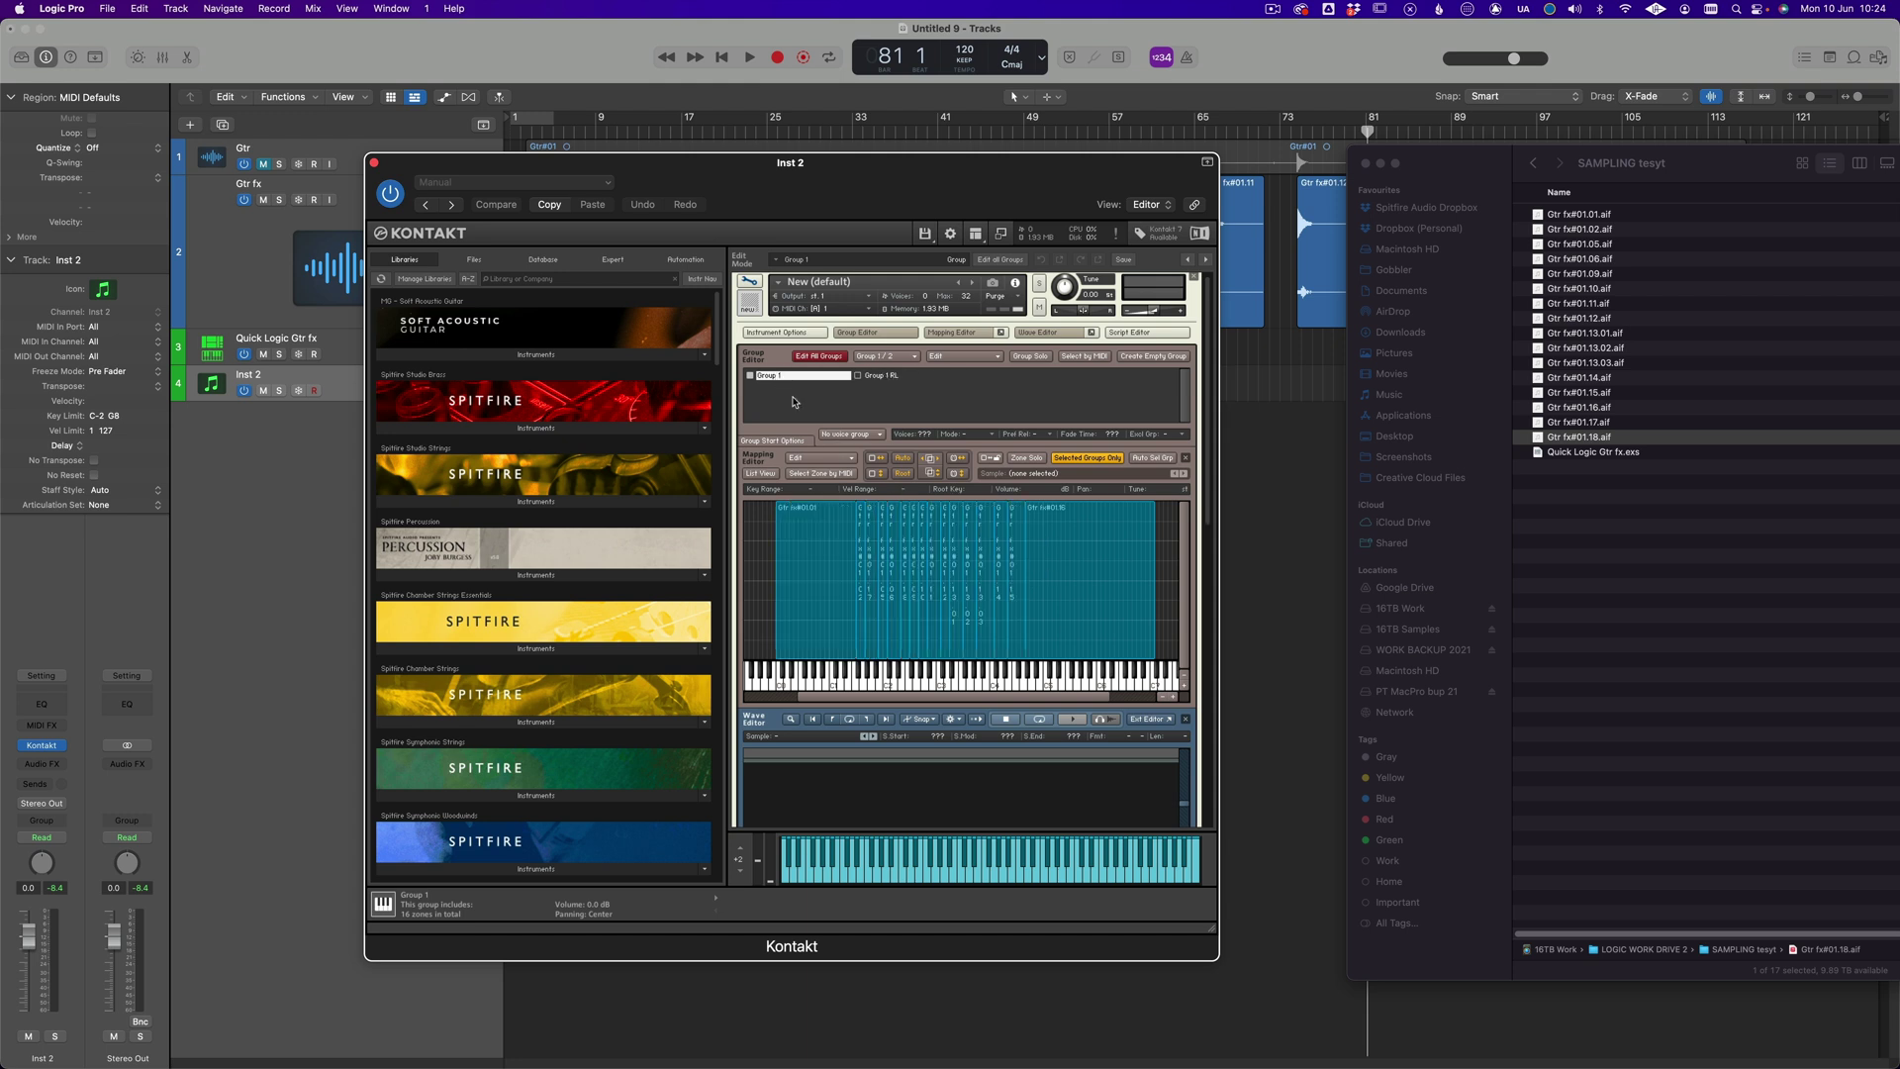
left_click(864, 525)
key("Delete")
left_click(881, 530)
key("Delete")
left_click(907, 529)
key("Delete")
left_click(935, 532)
key("Delete")
left_click(944, 532)
key("Delete")
left_click(969, 533)
key("Delete")
left_click(1001, 534)
key("Delete")
left_click(1136, 539)
key("Delete")
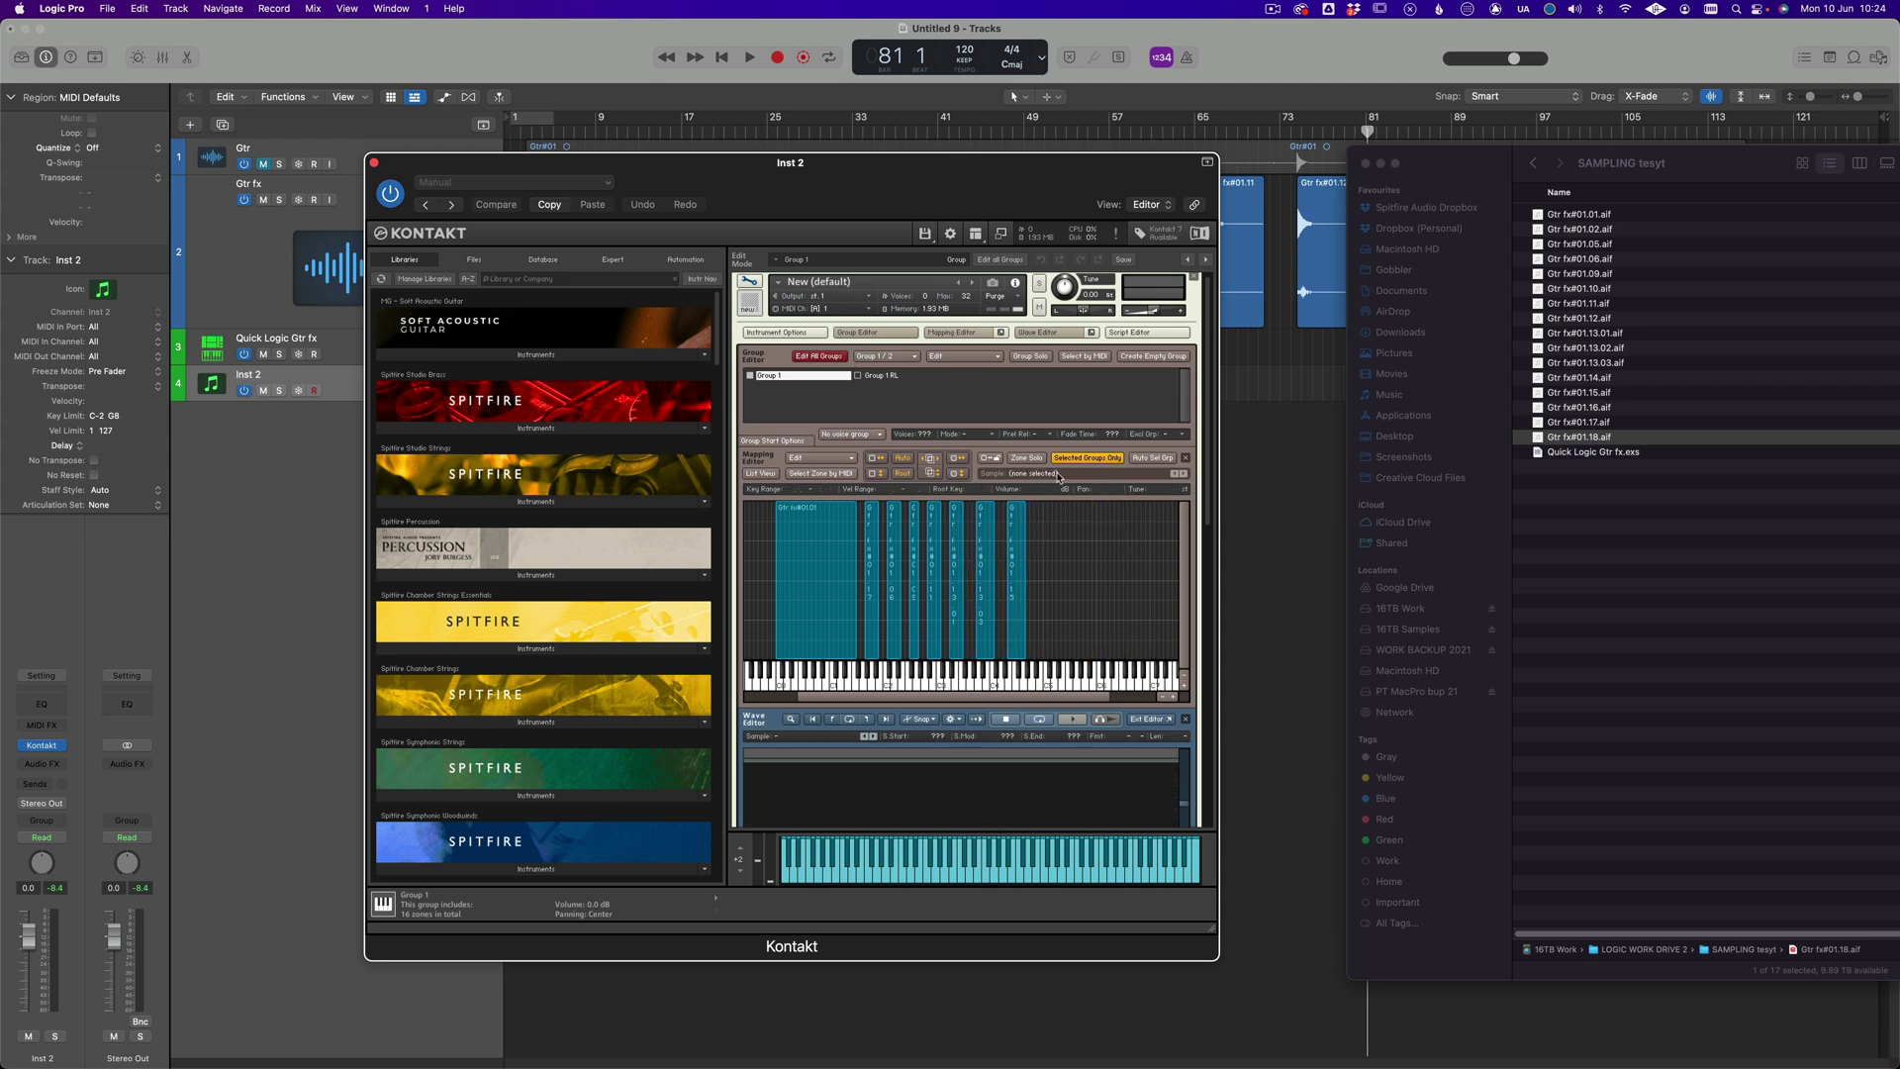
left_click(1080, 461)
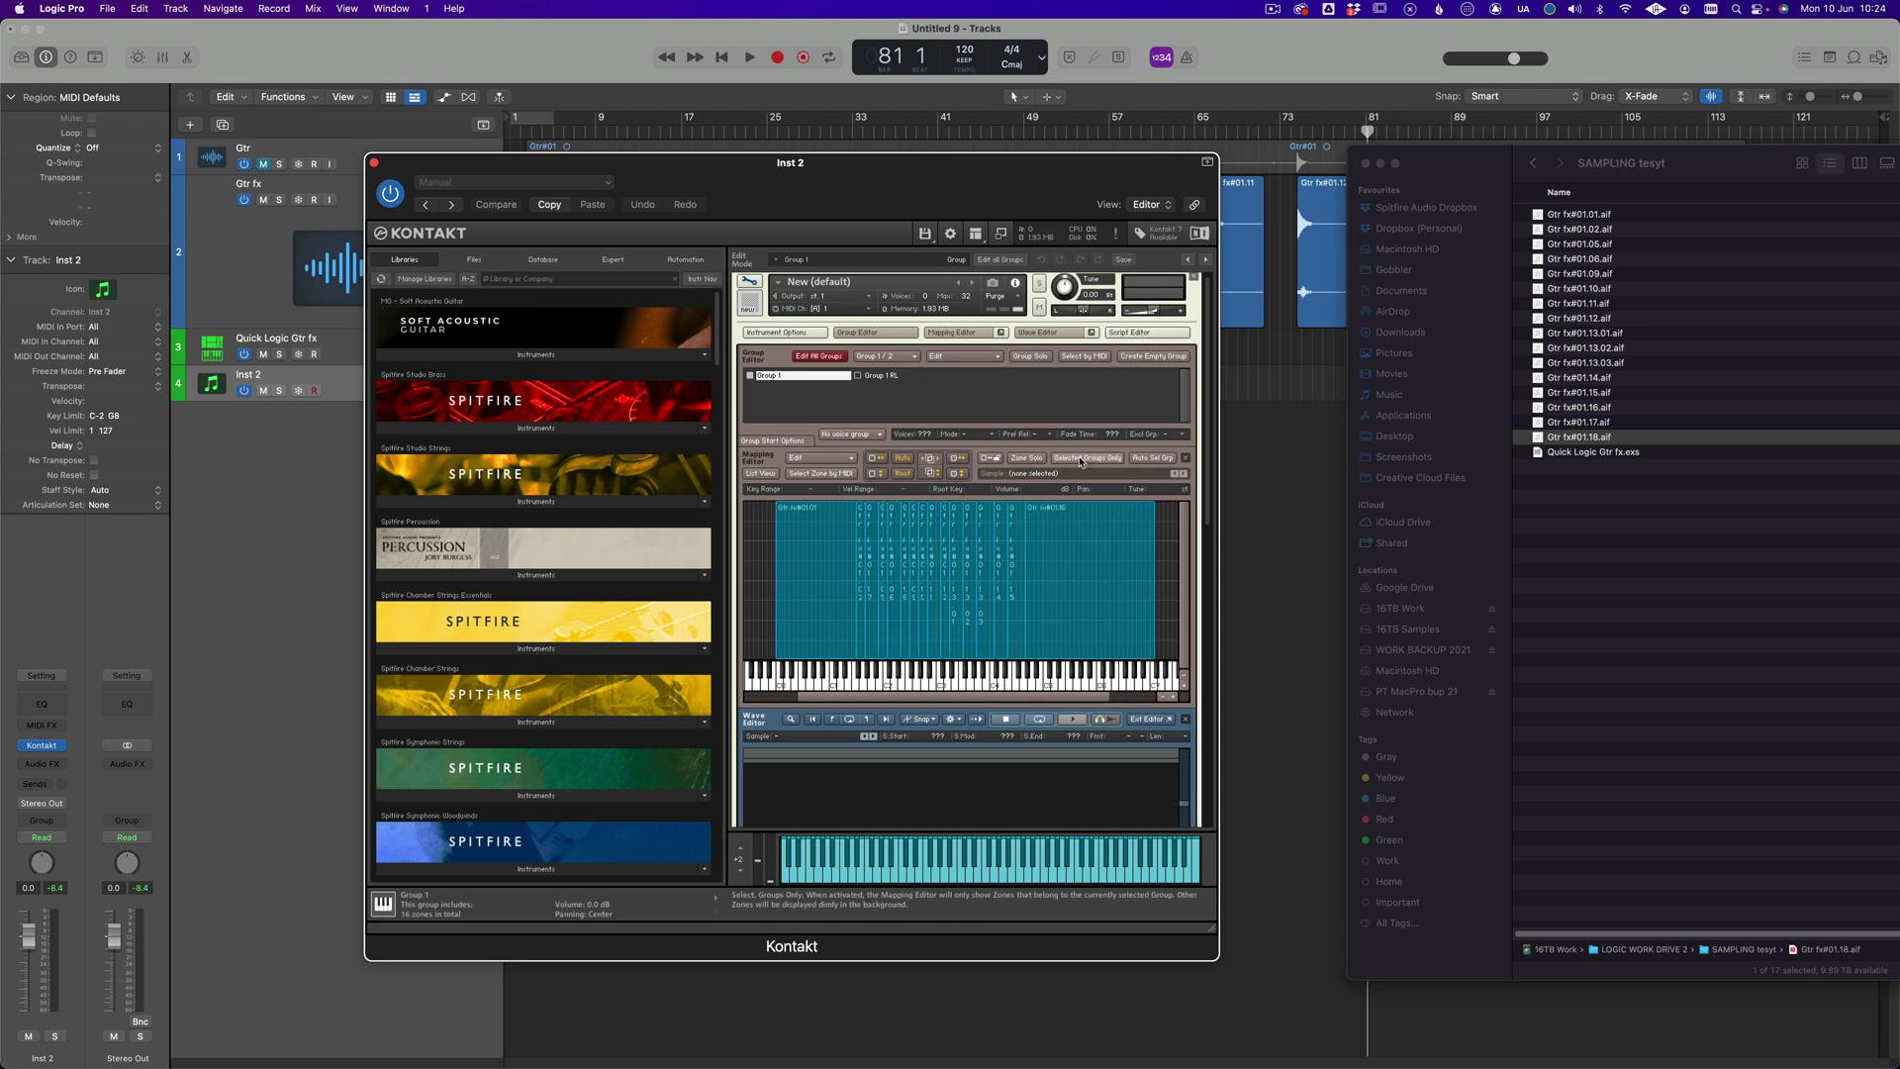
left_click(1081, 460)
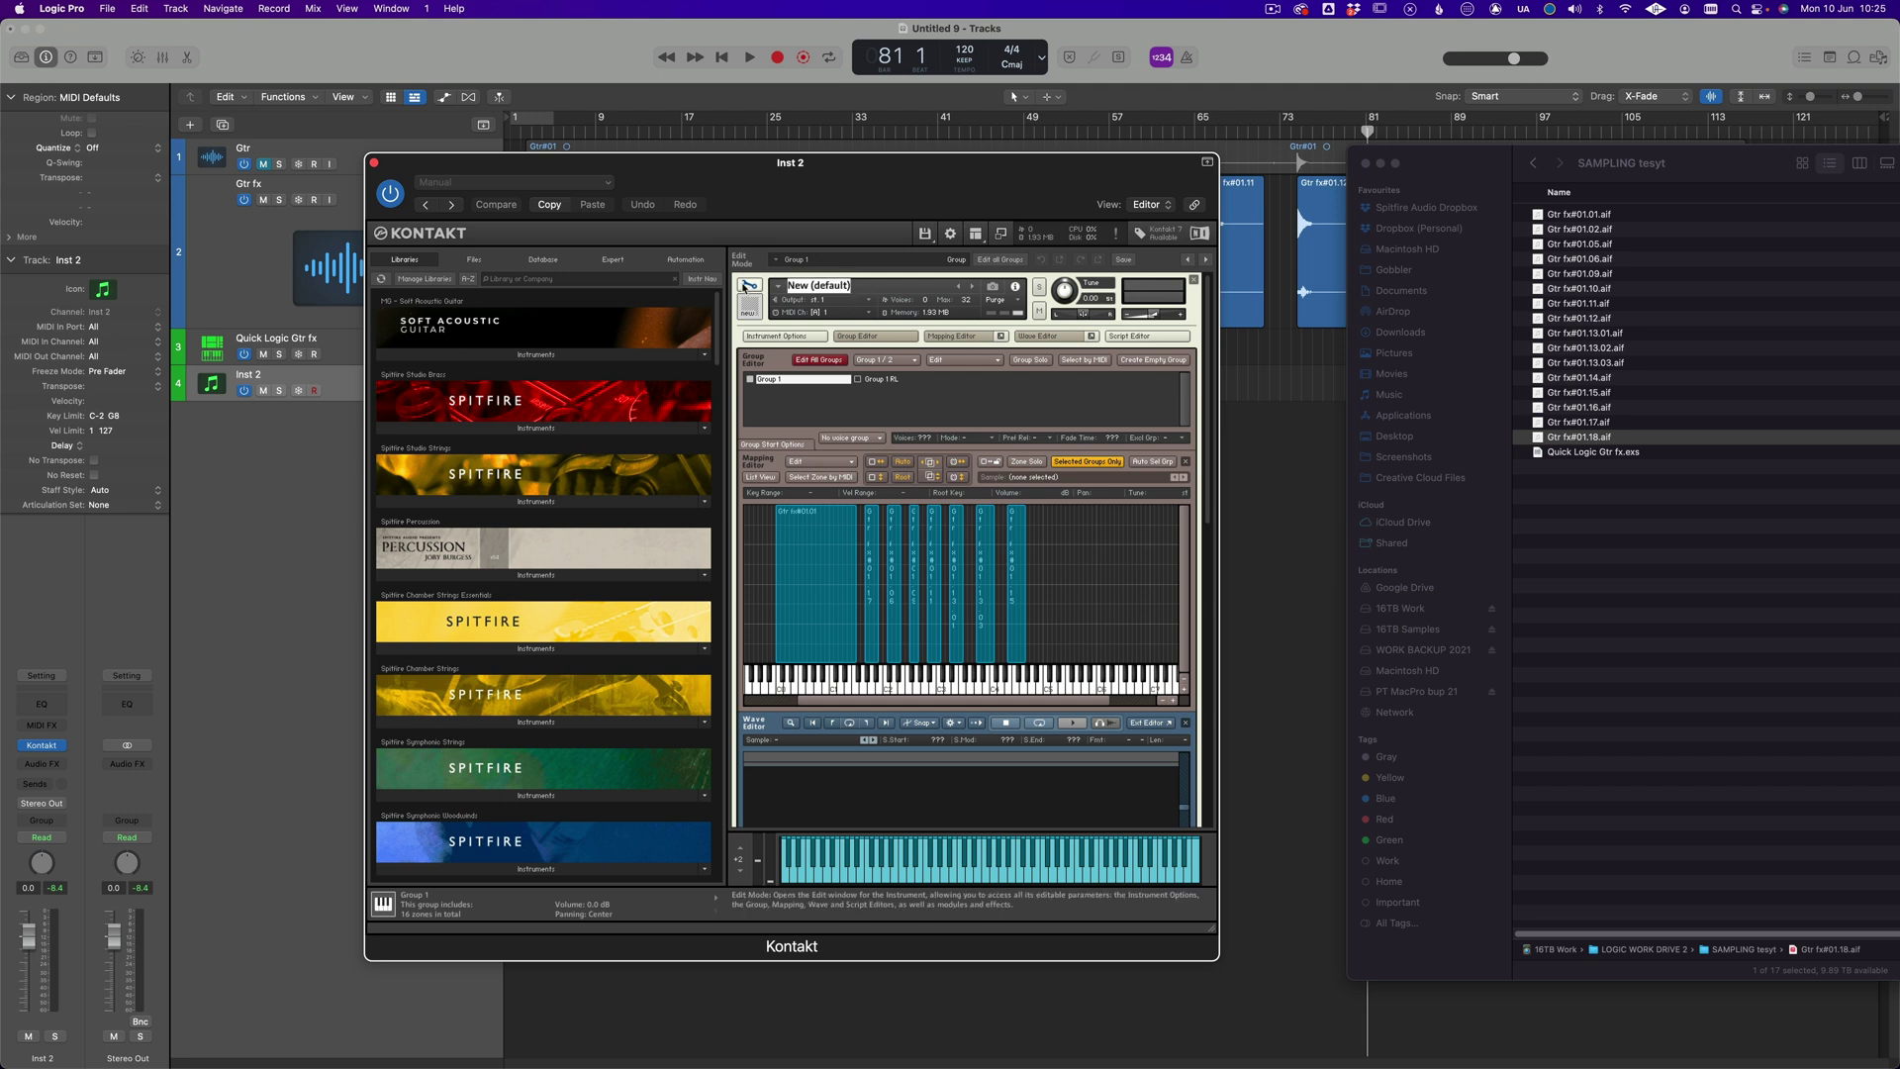
- Rename the instrument Gtr vibe fx, save it as Patch + Samples in the SAMPLING tesyt folder, and check the saved samples folder
type("Gtr vibe fx")
left_click(924, 233)
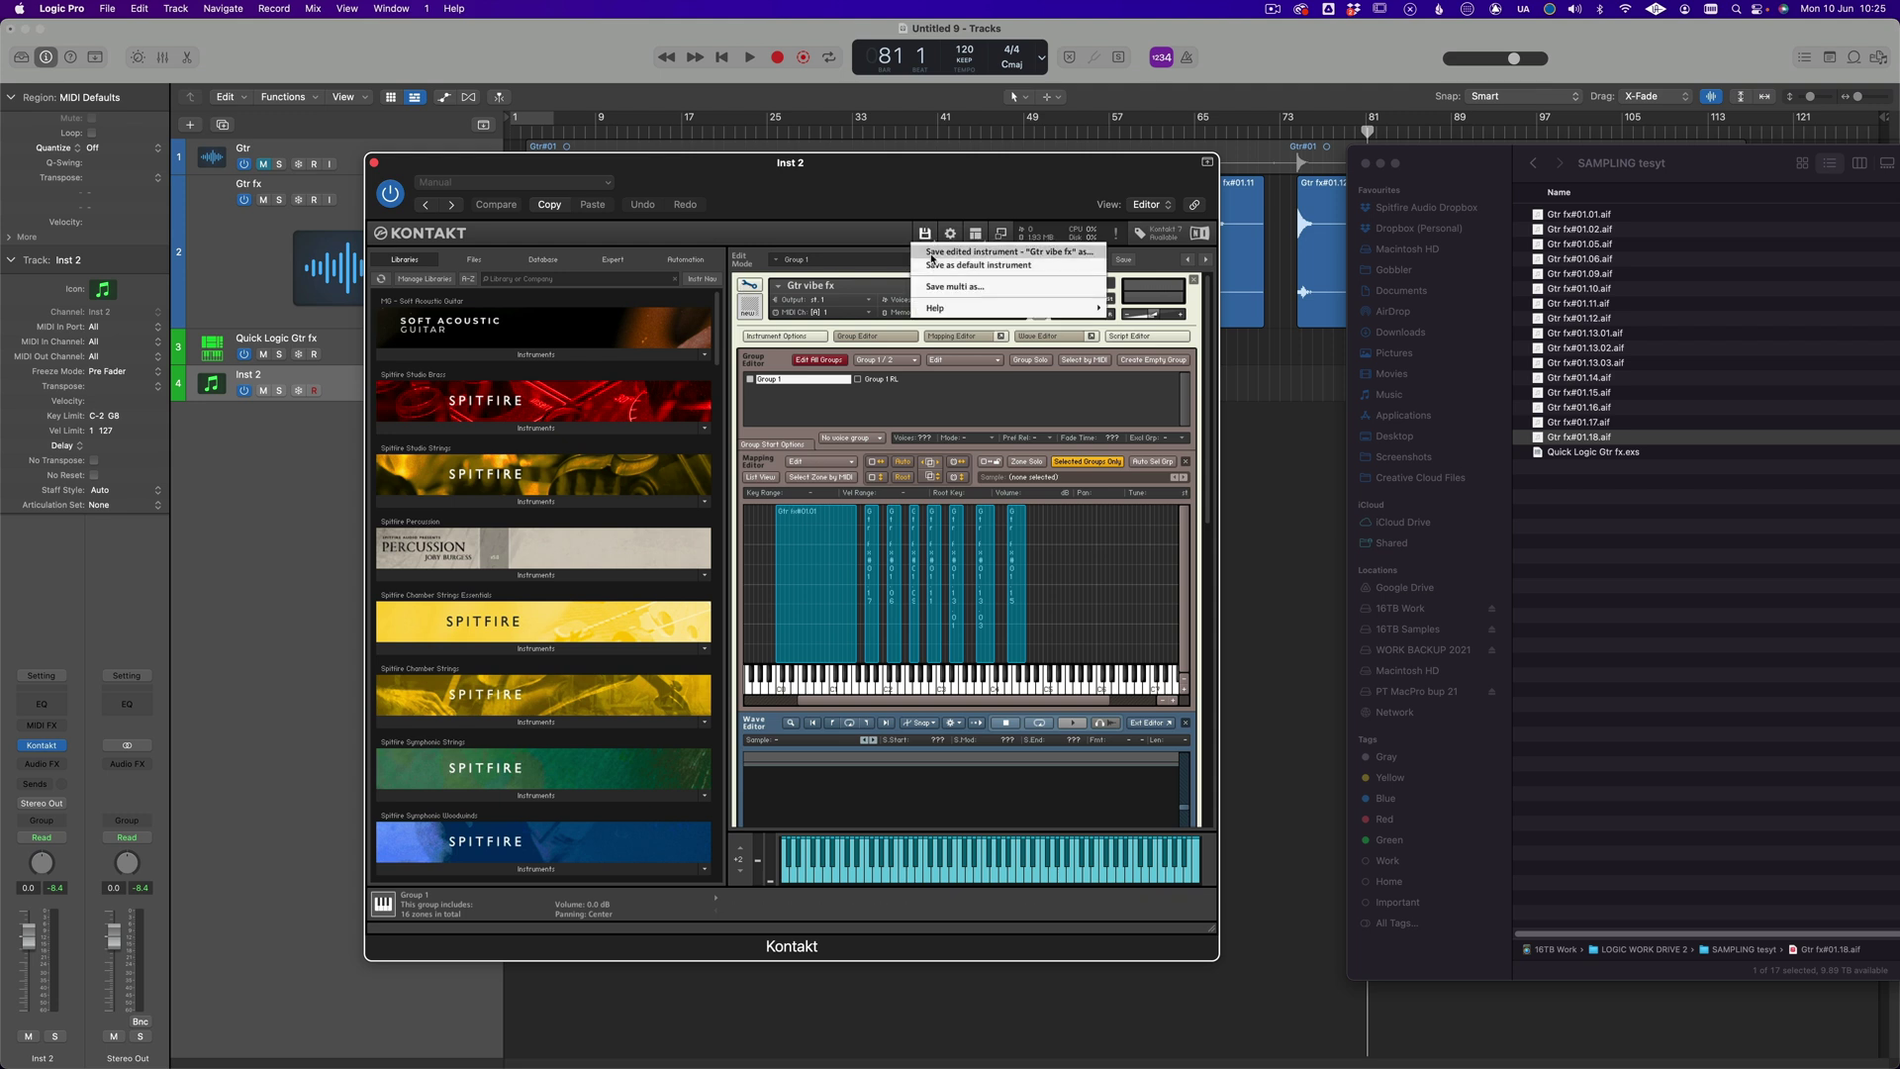
left_click(930, 253)
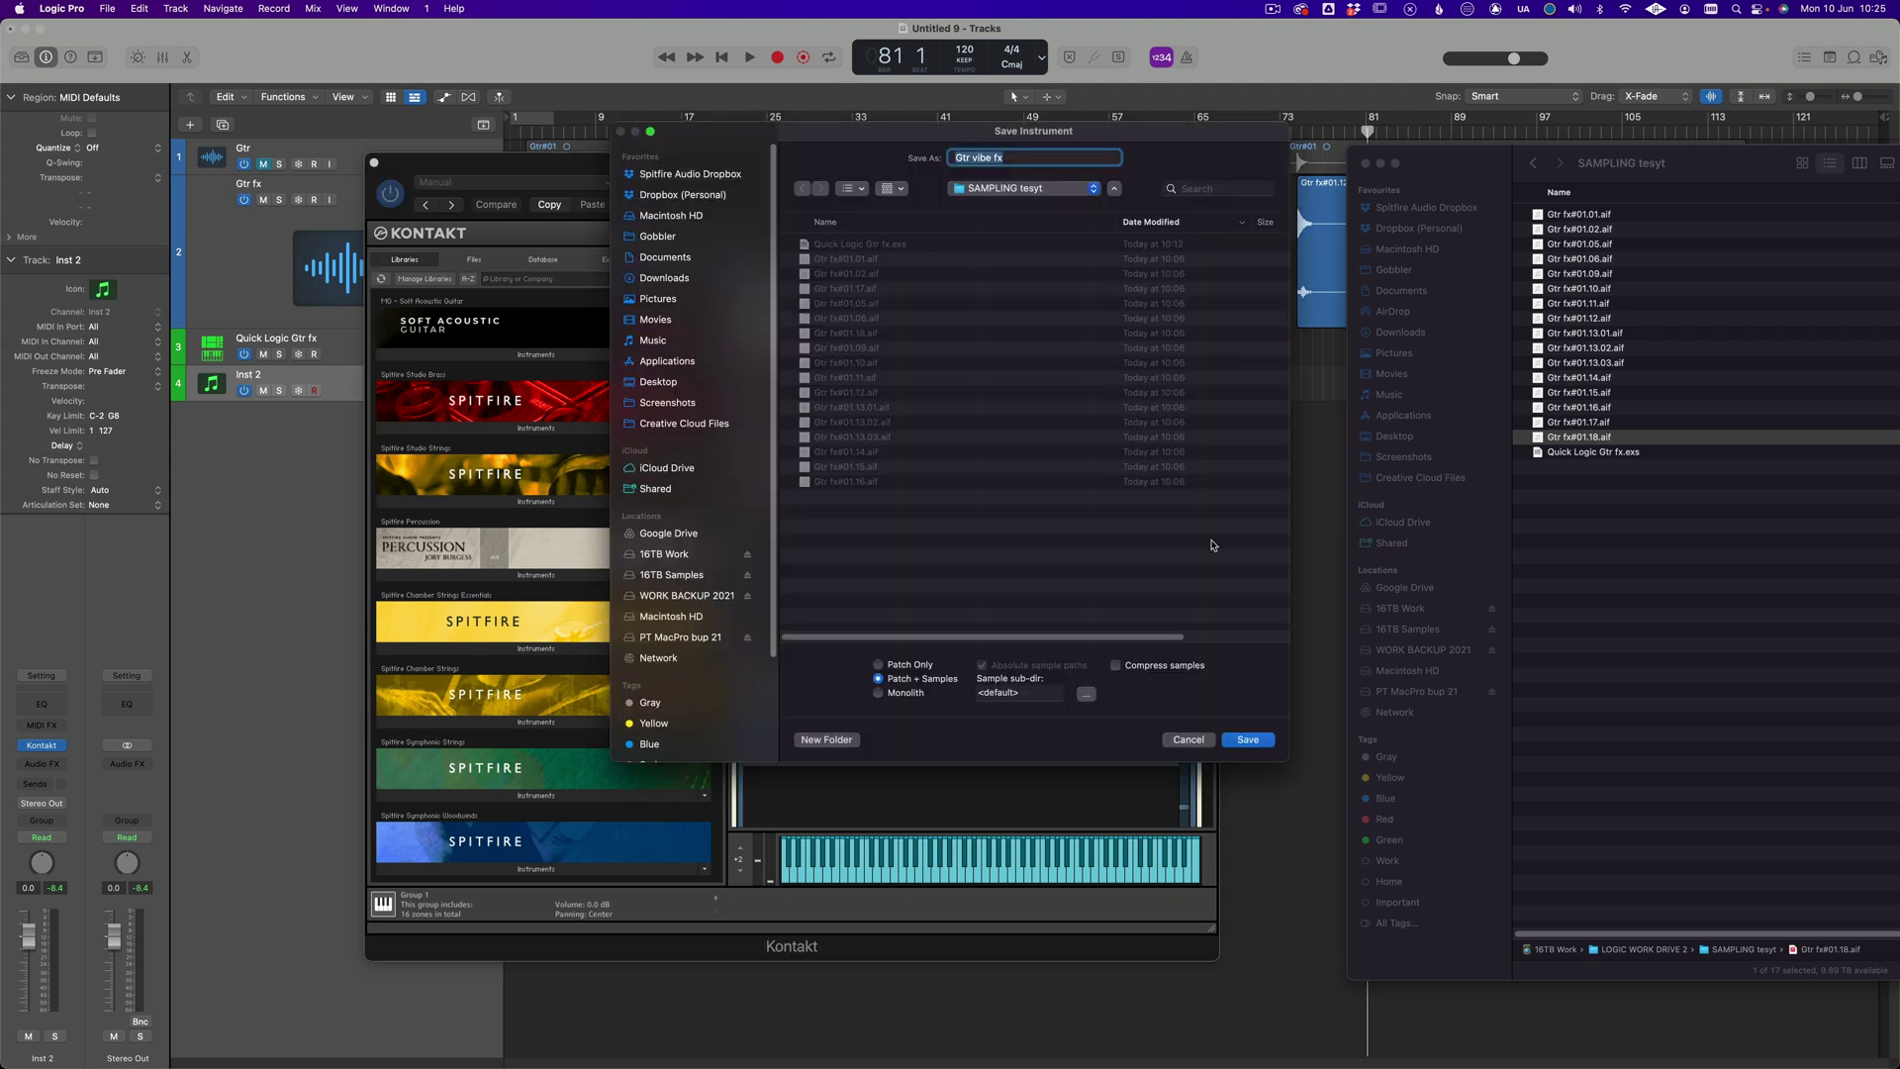
left_click(1246, 741)
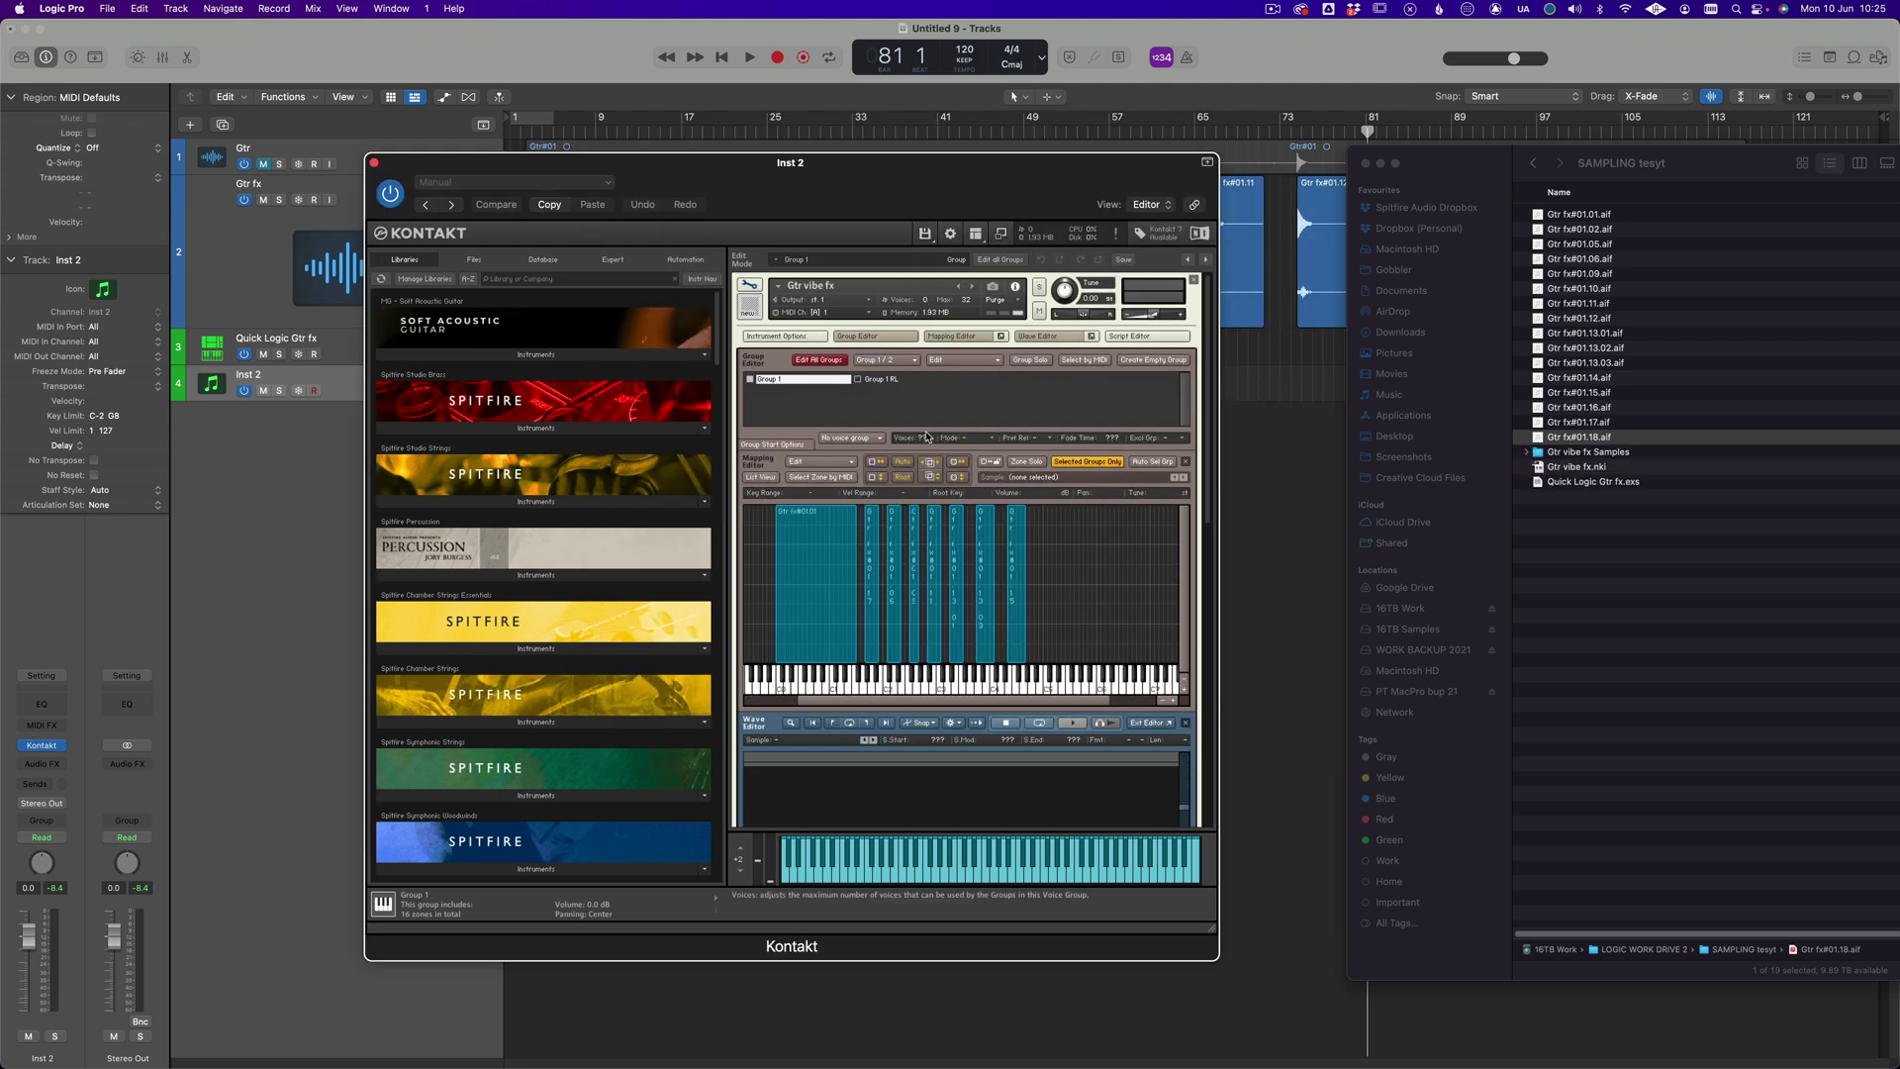
left_click(1527, 452)
left_click(1526, 452)
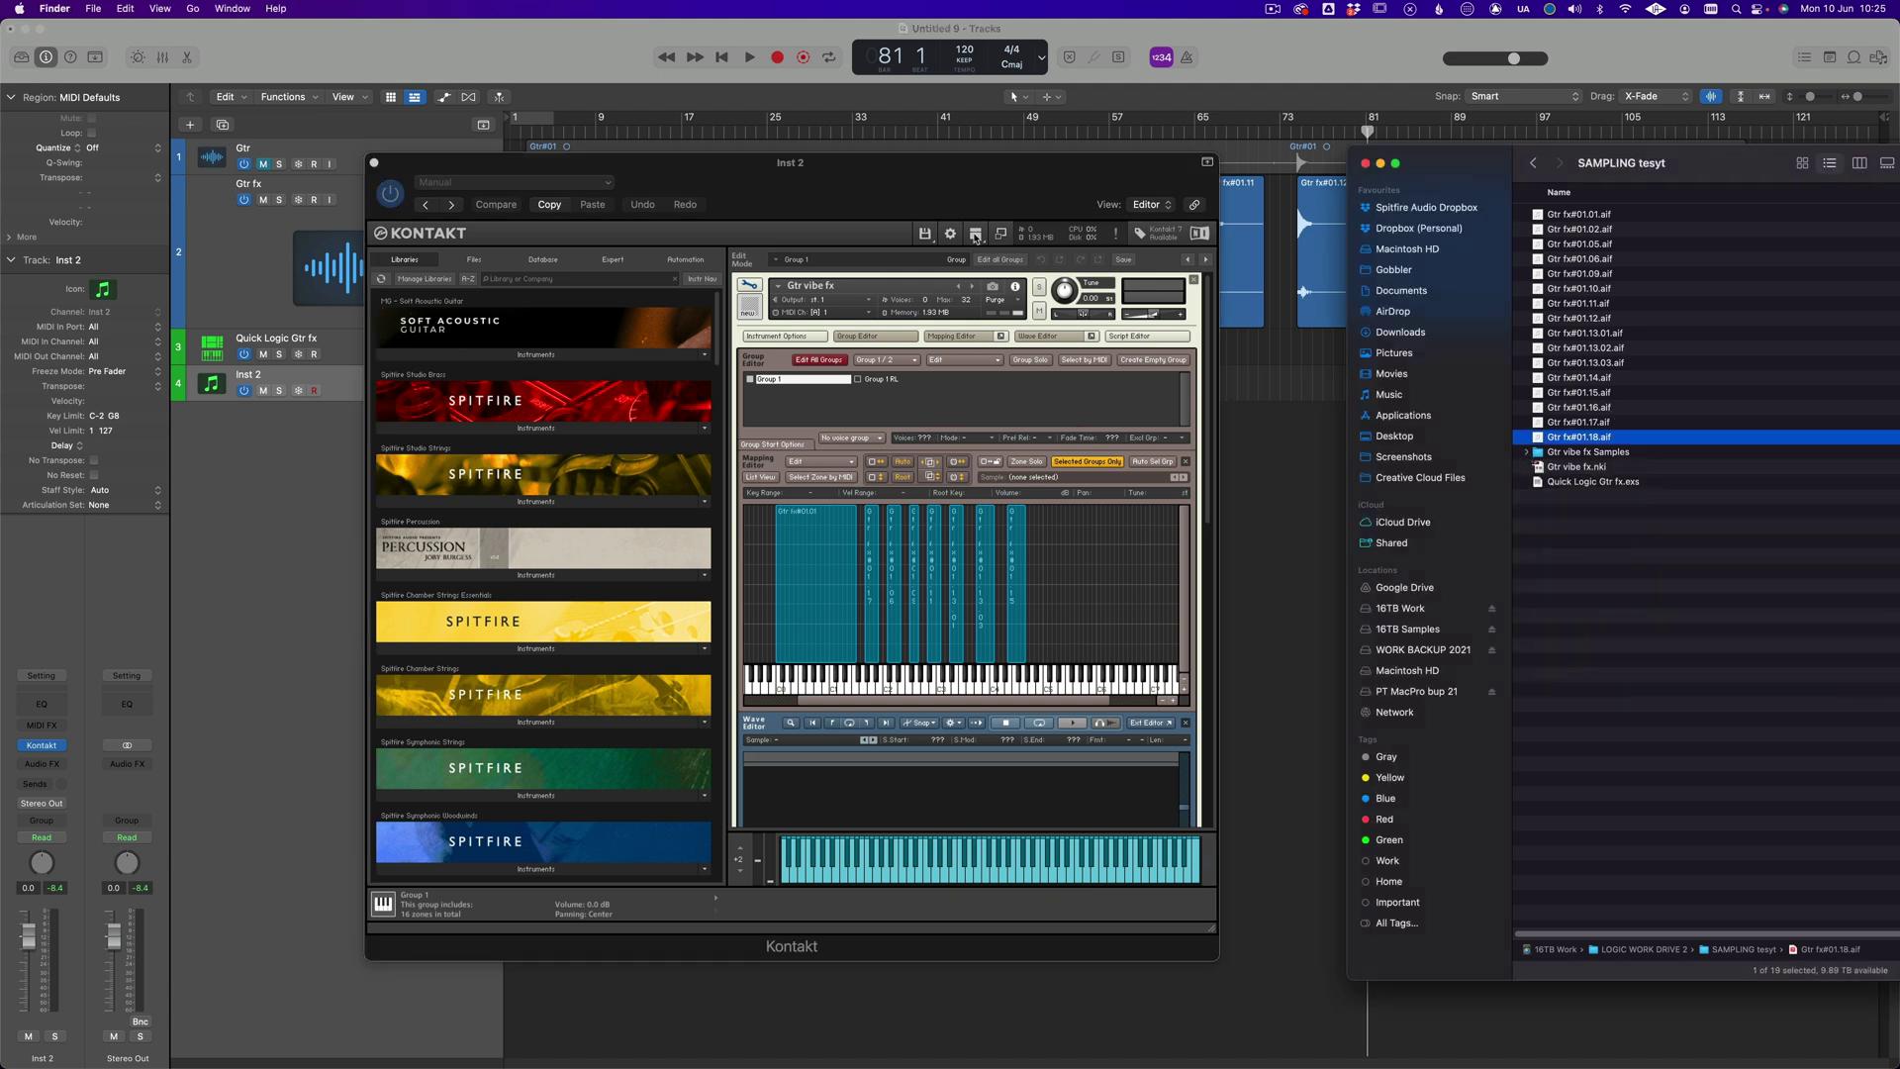
- Save Gtr vibe fx again as Patch Only with absolute sample paths, replacing the existing file
left_click(924, 234)
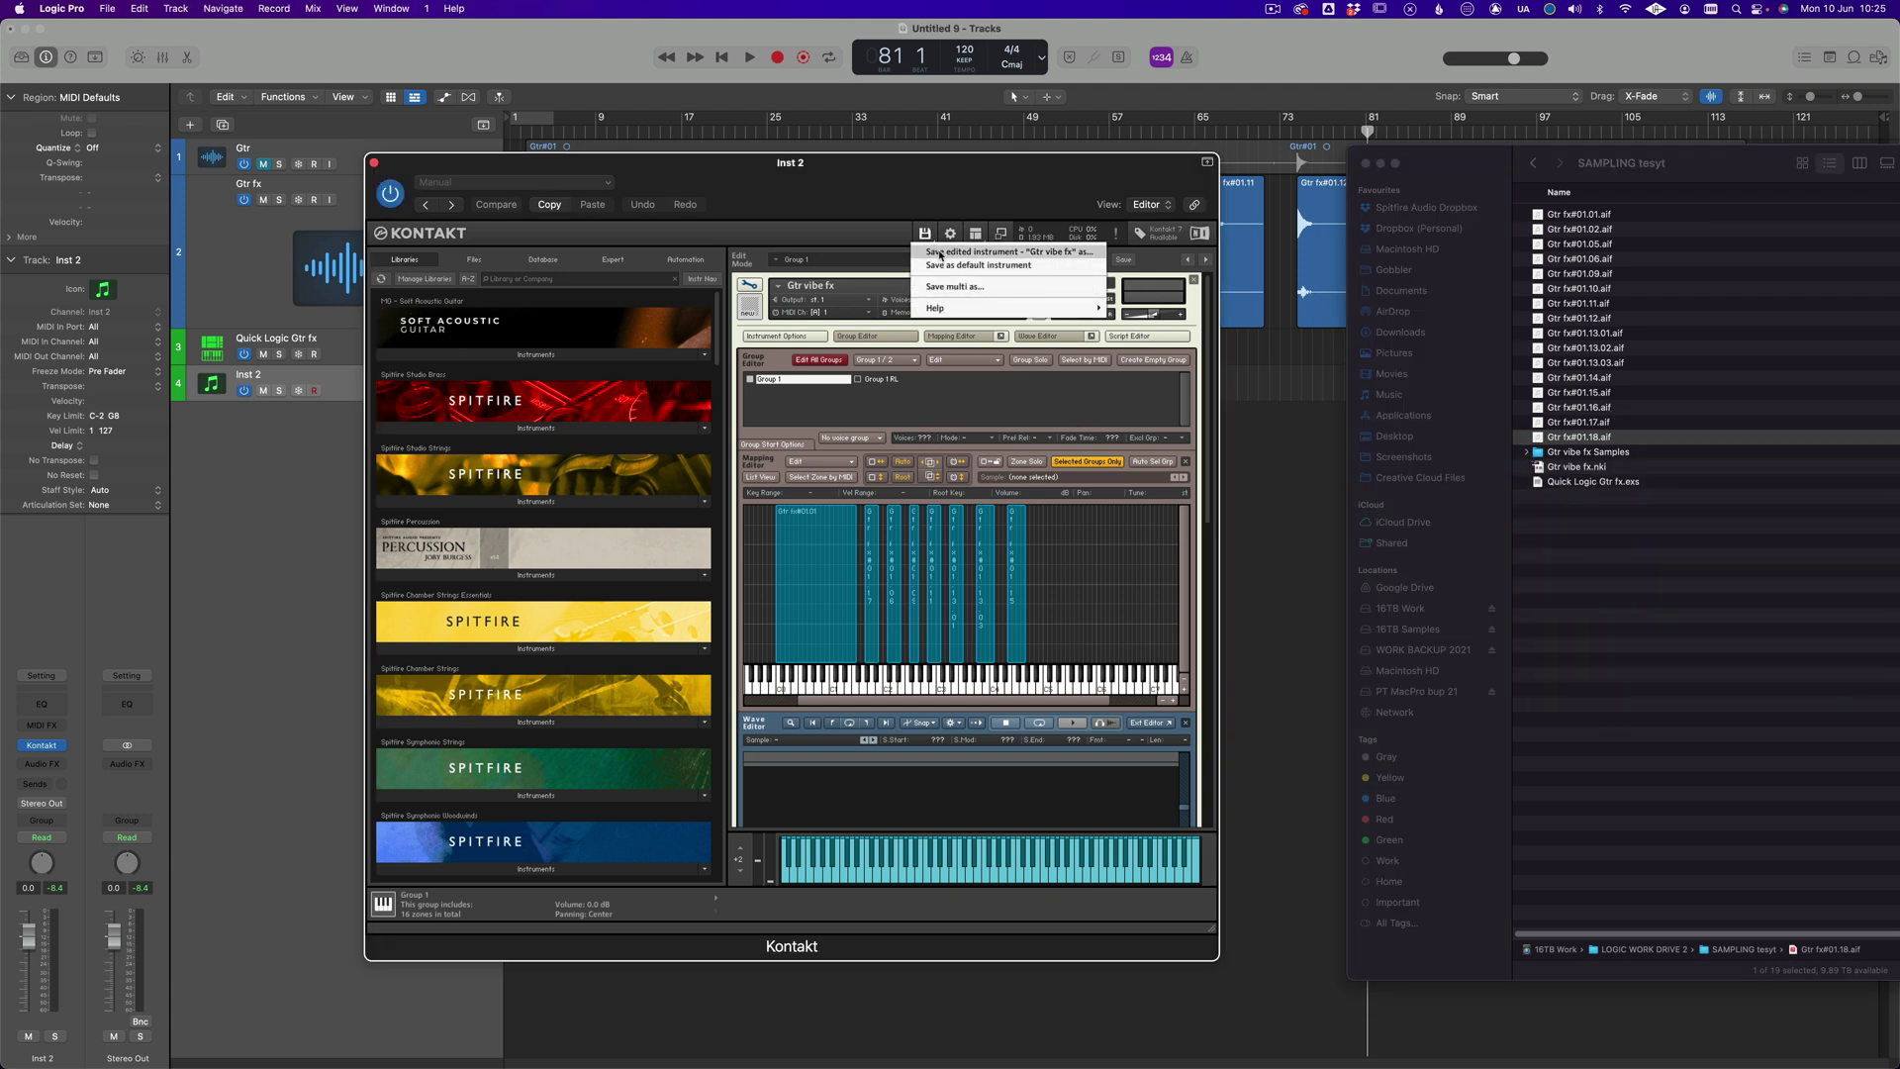
left_click(940, 252)
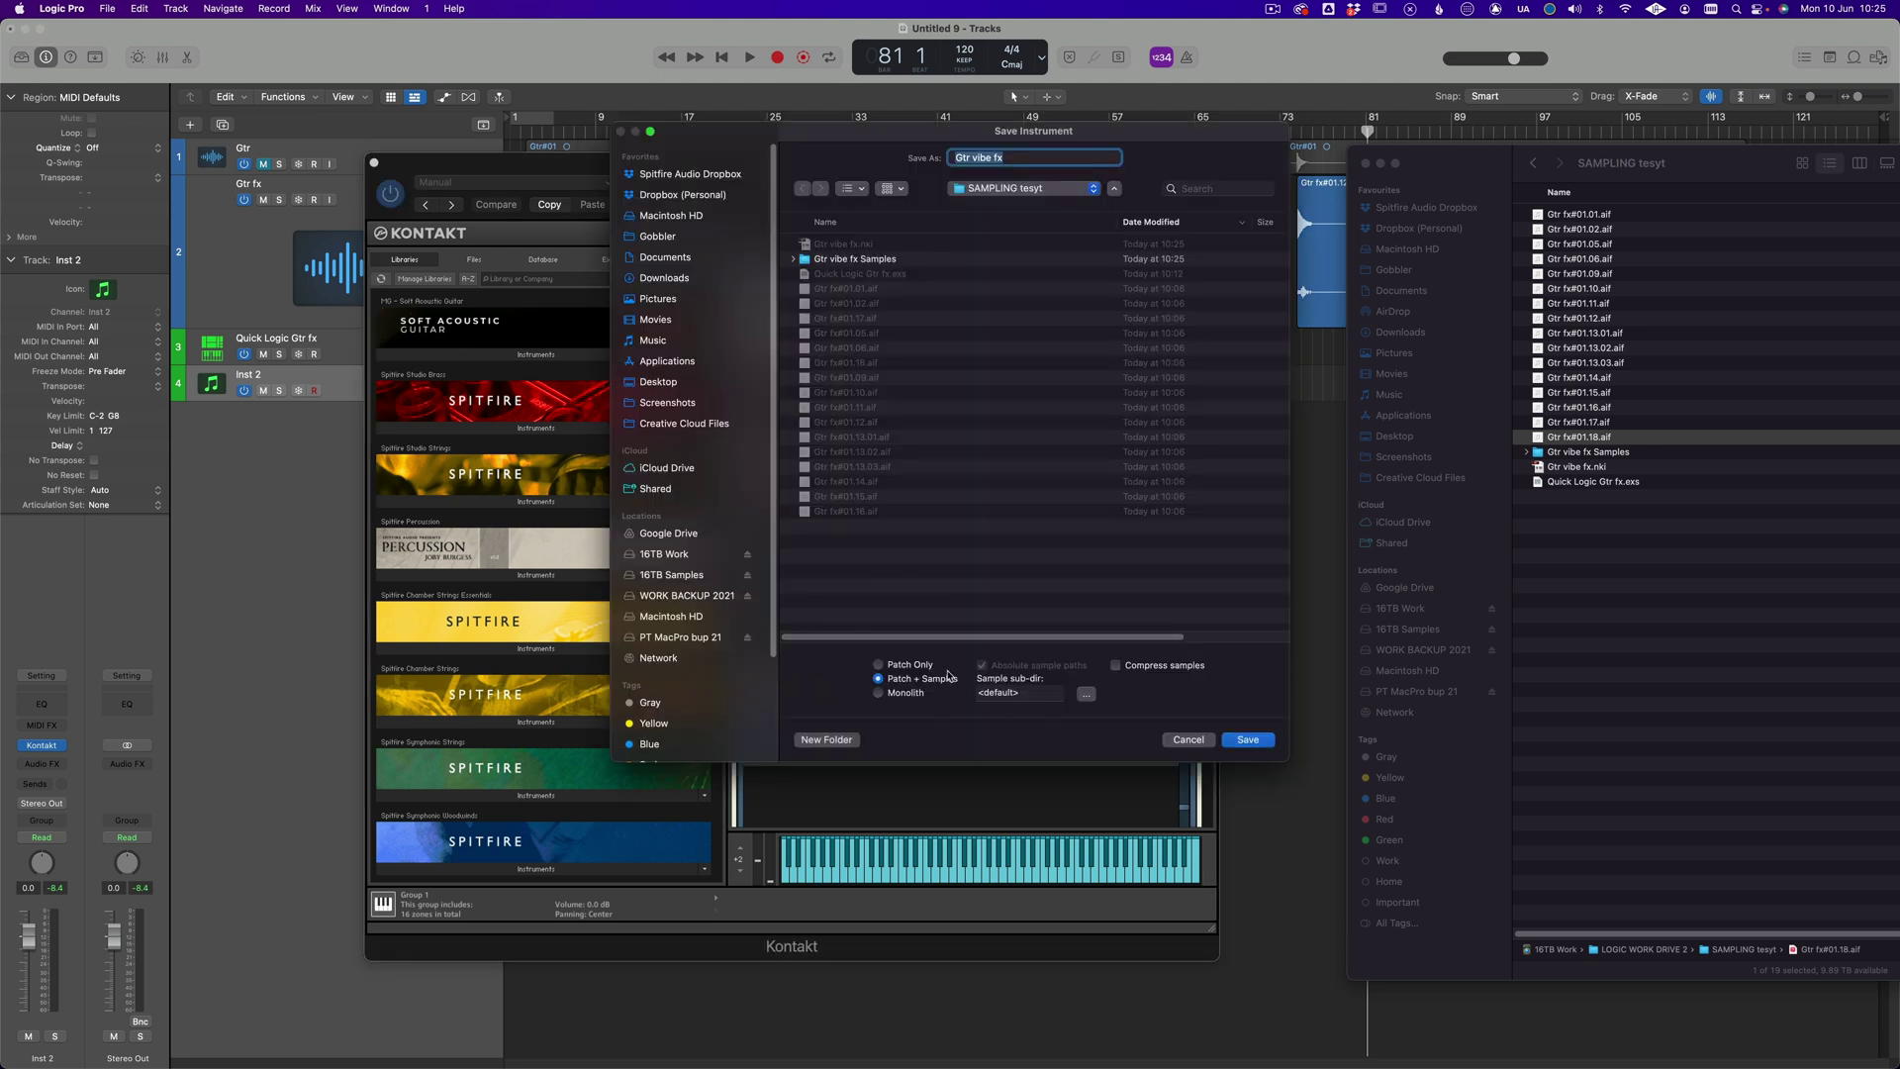
left_click(913, 696)
left_click(906, 681)
left_click(910, 665)
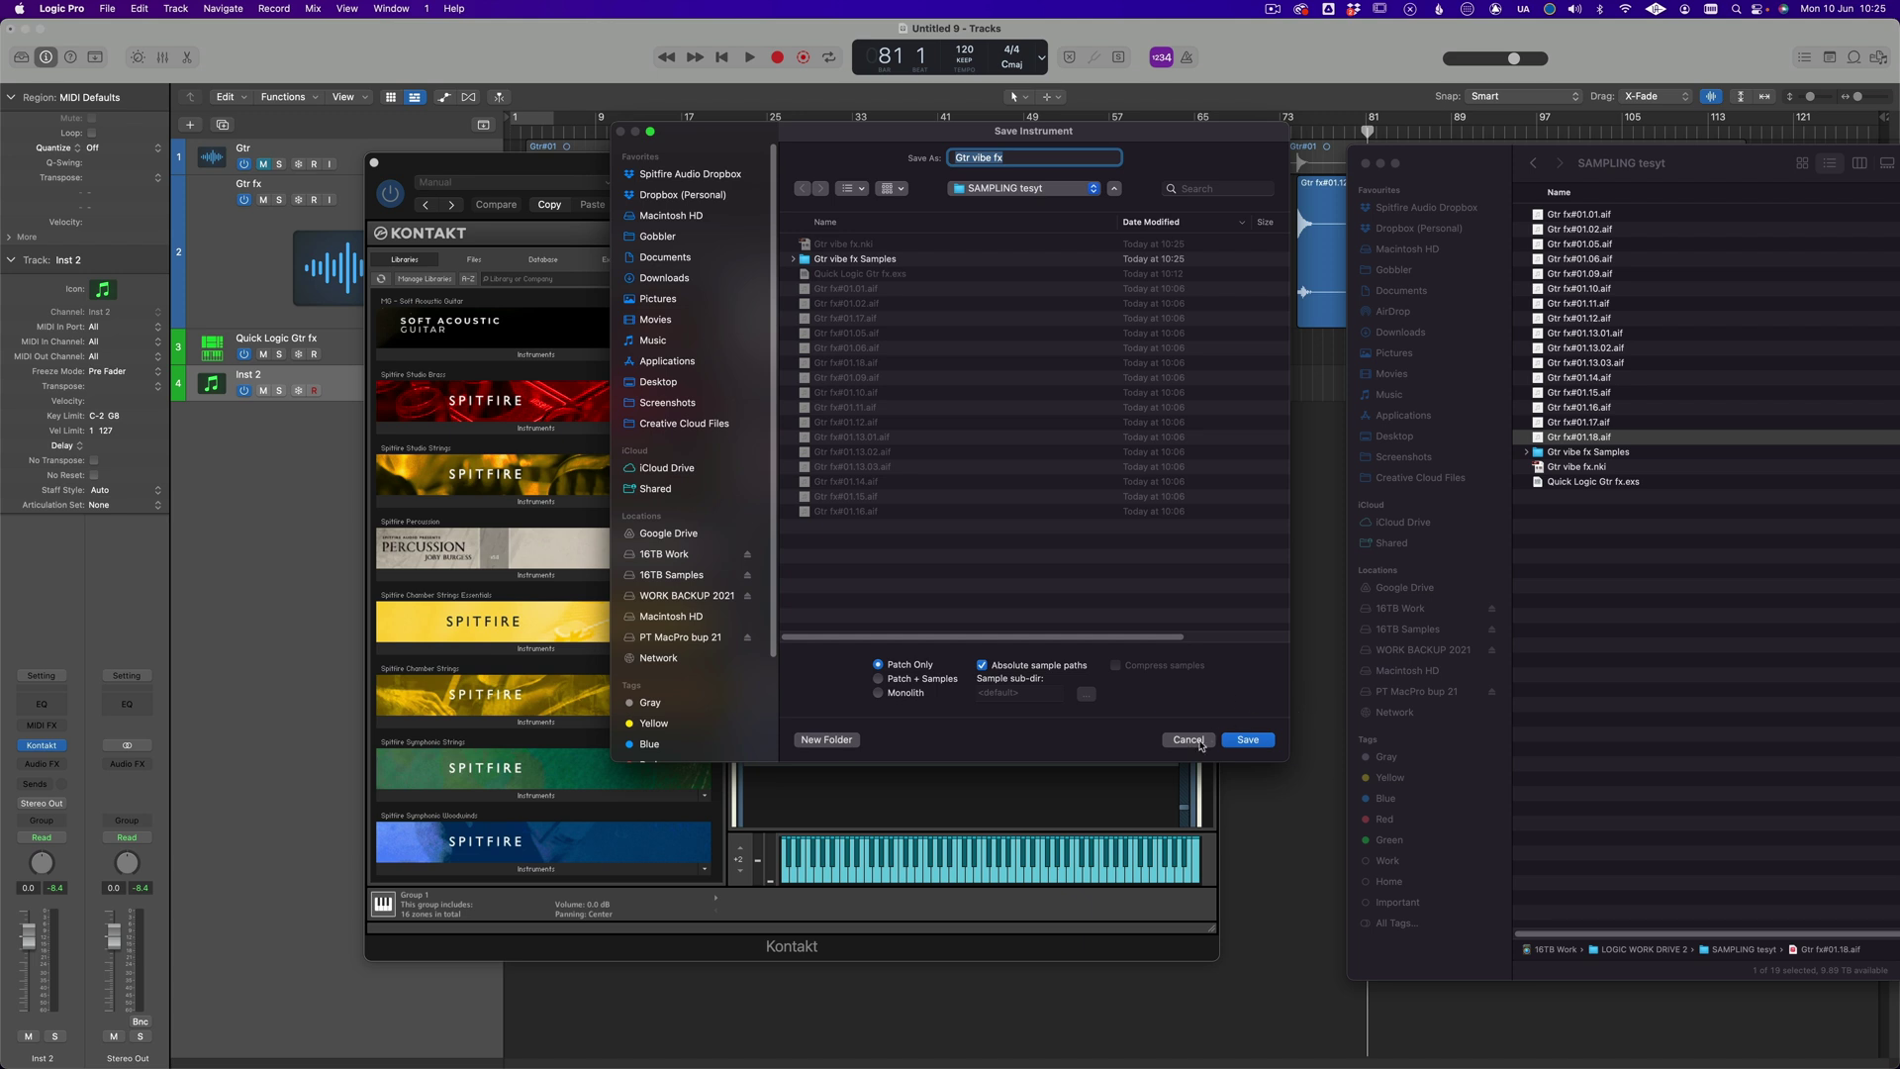
left_click(1249, 740)
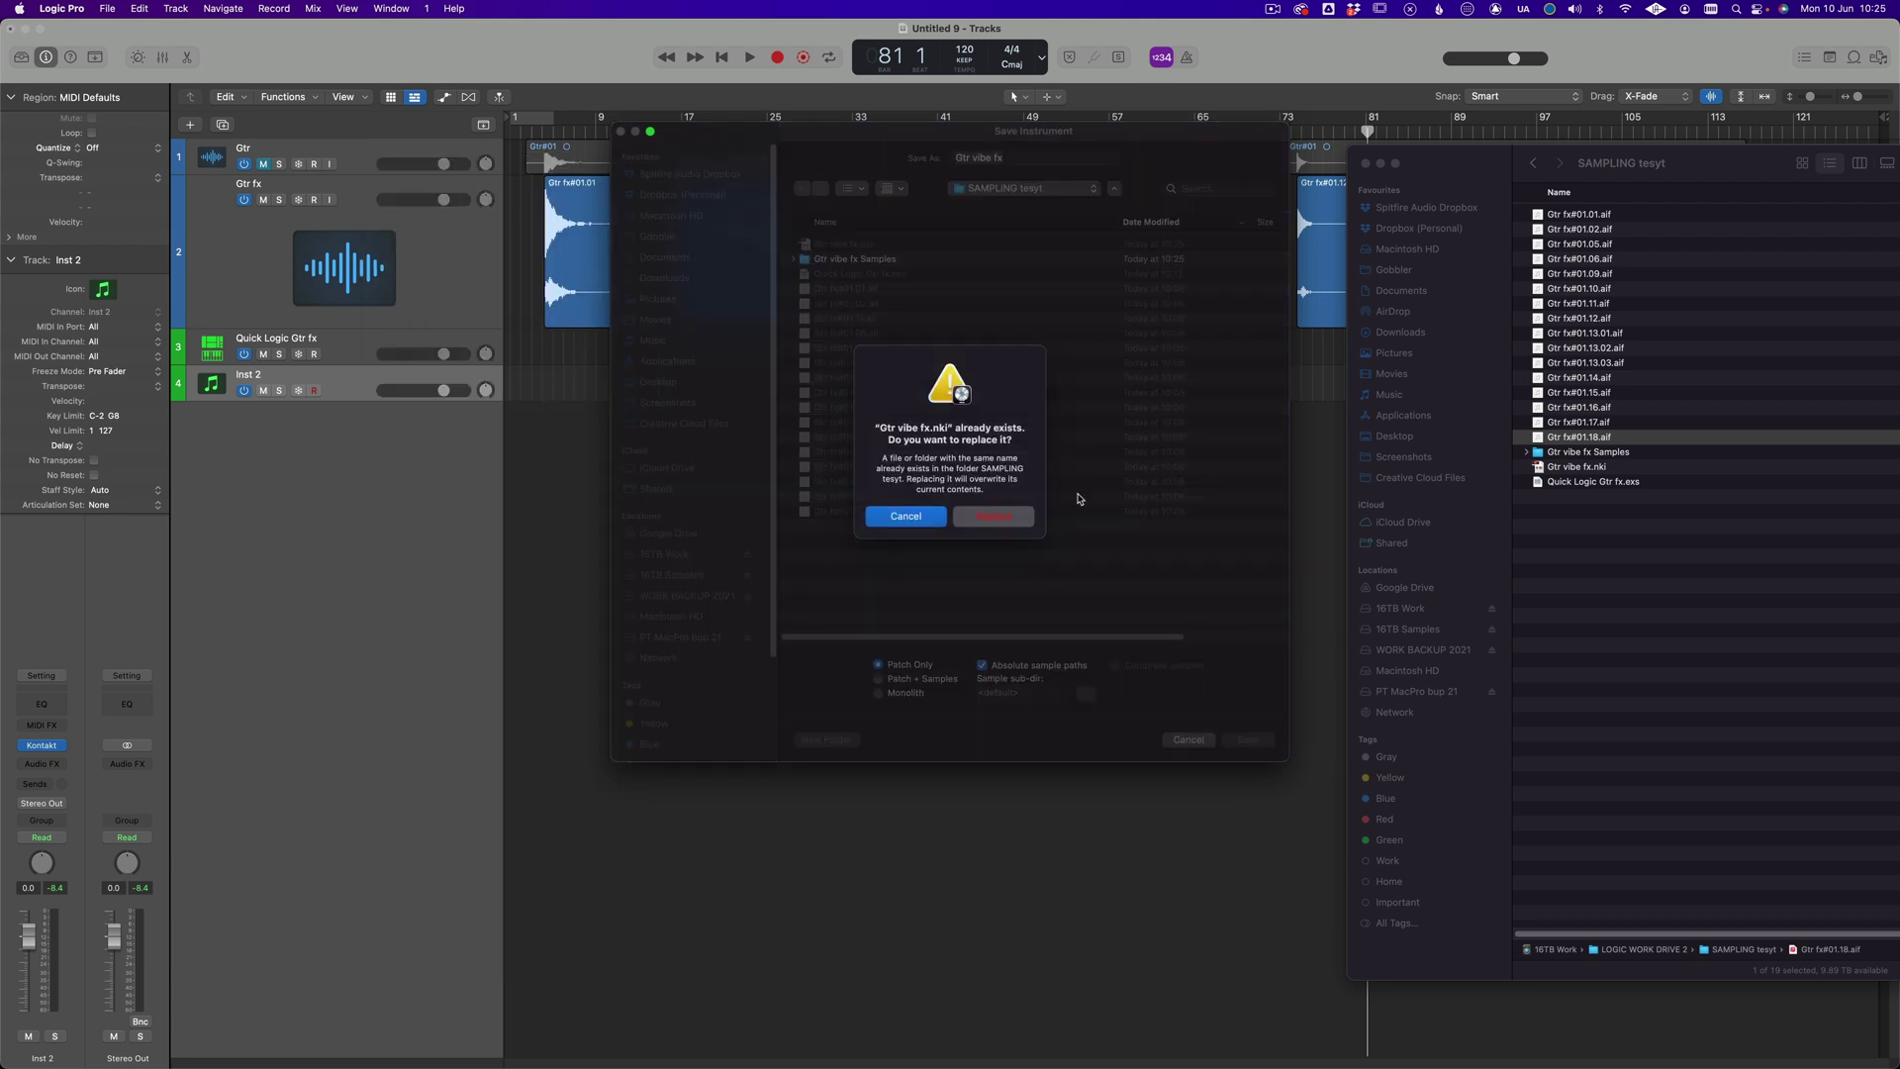
left_click(992, 516)
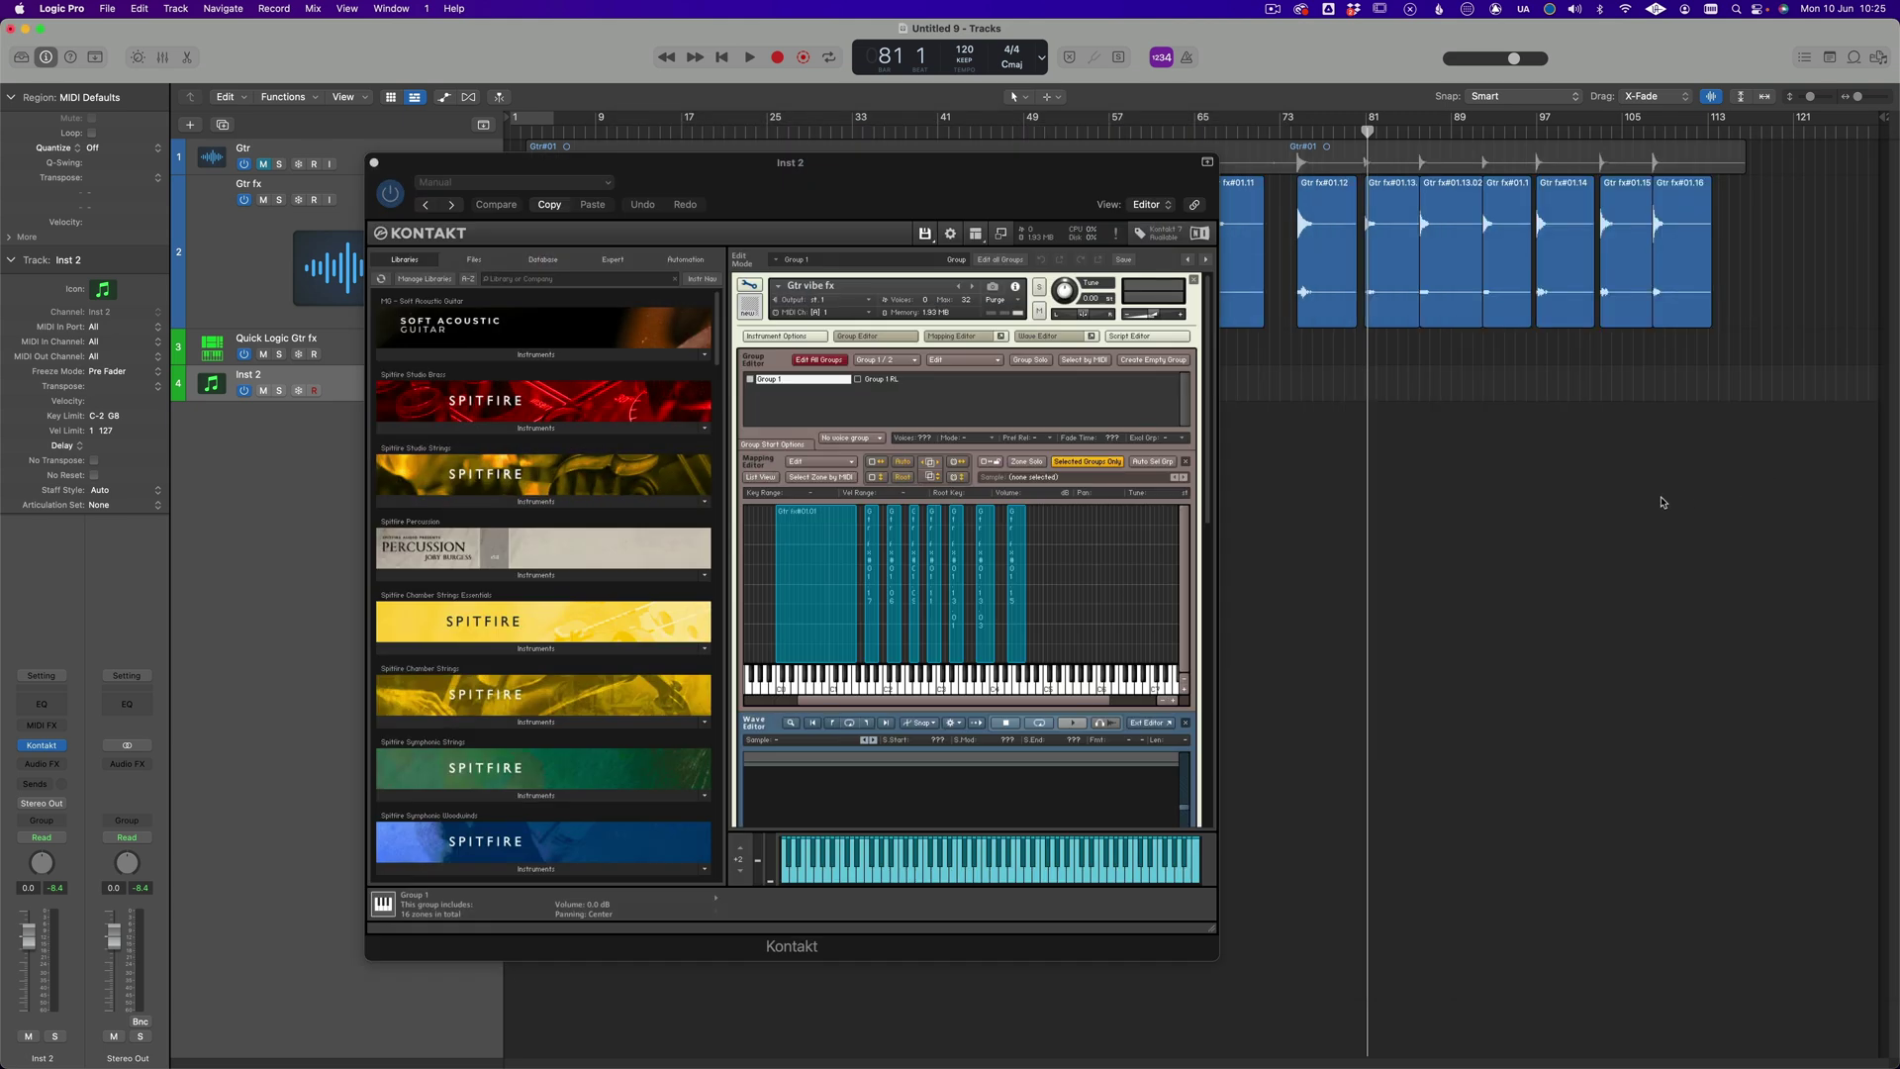
- Switch to Finder and move the Gtr vibe fx Samples folder to the trash
key("super+Tab")
left_click(1631, 453)
right_click(1608, 451)
left_click(1647, 485)
key("super+BackSpace")
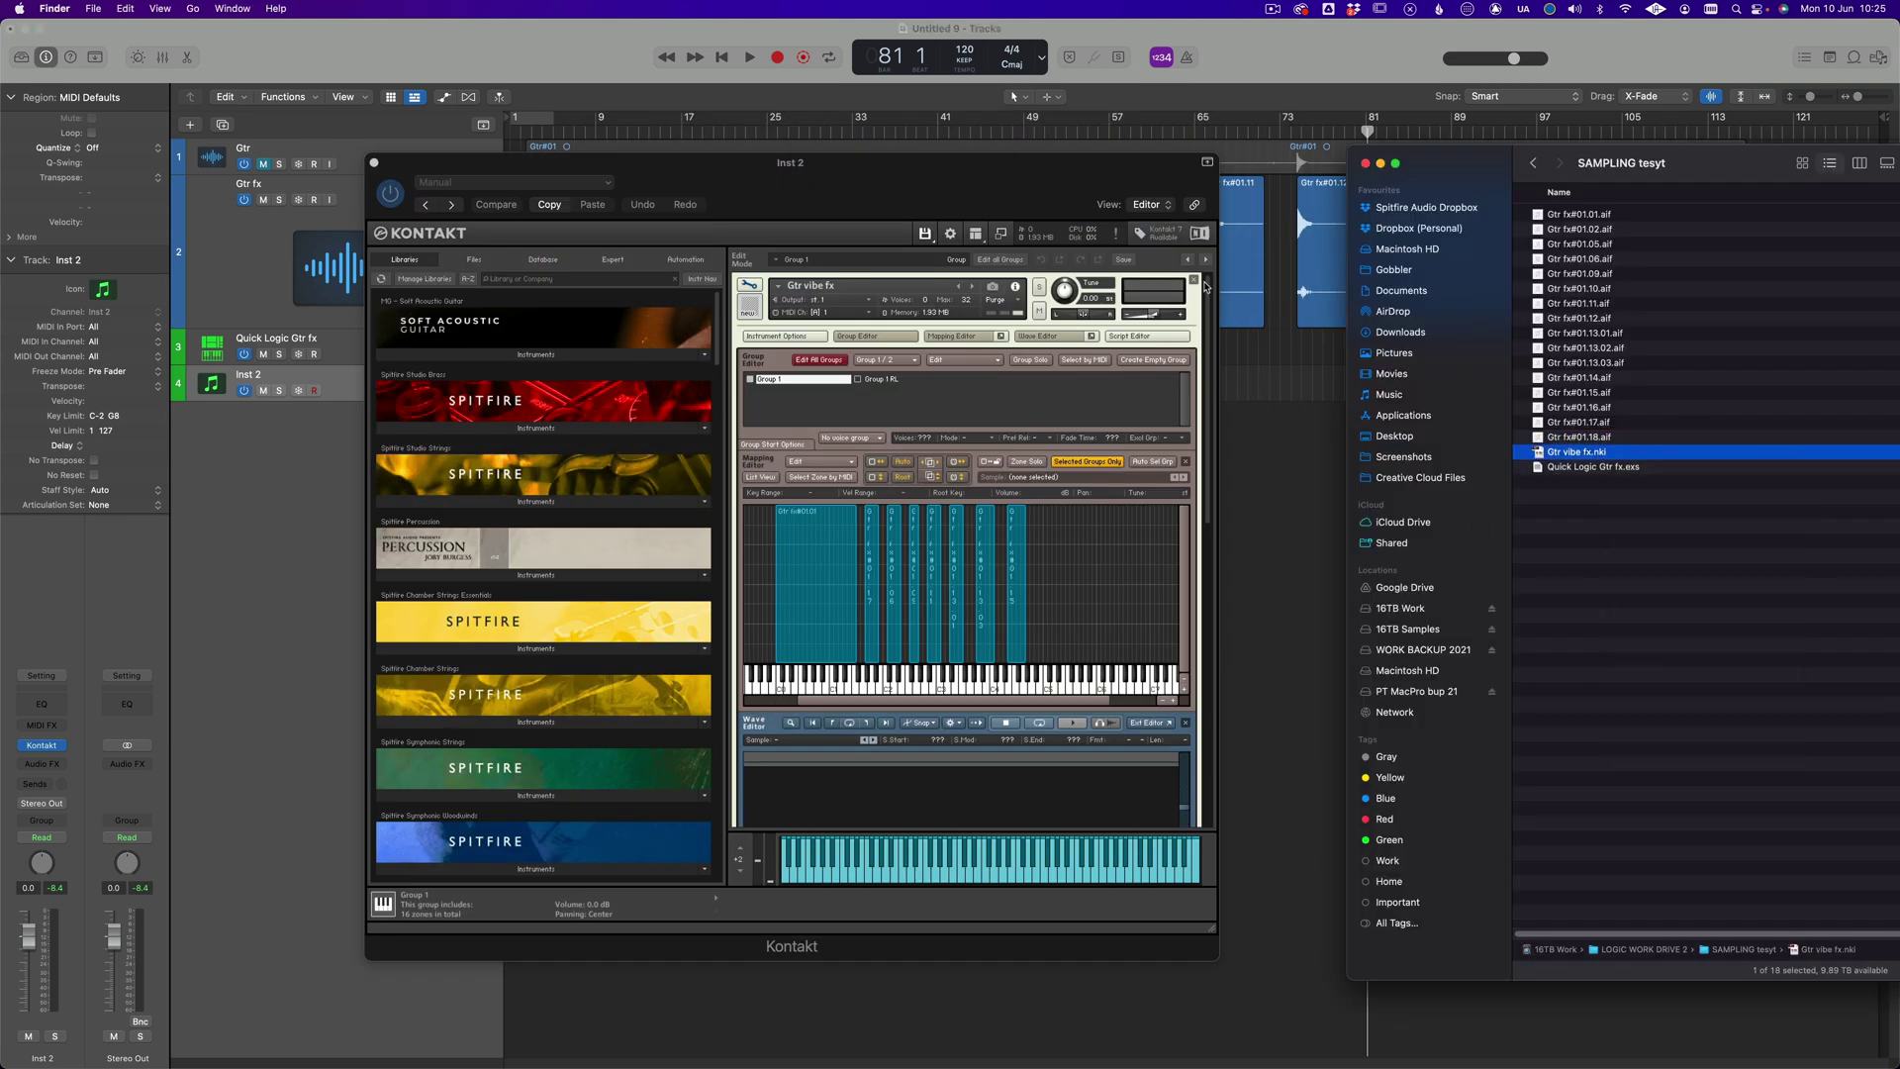